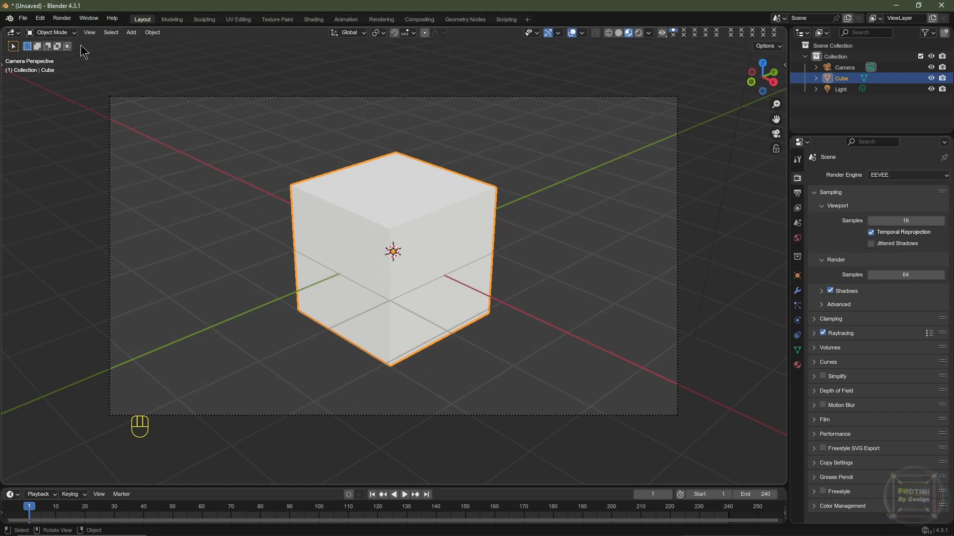
Filter the add-ons in Preferences by "Node" to check that Node Wrangler is enabled, and save the preferences
click(40, 18)
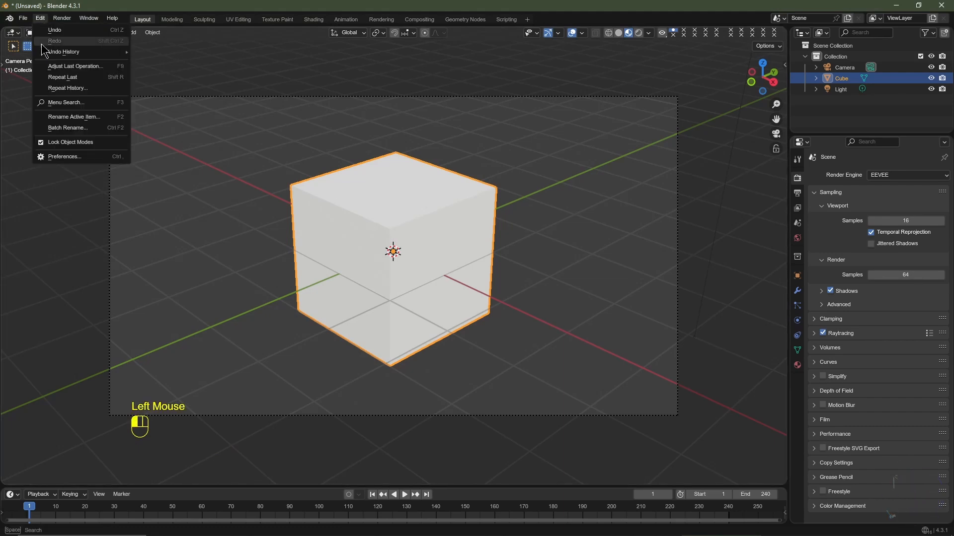
click(61, 156)
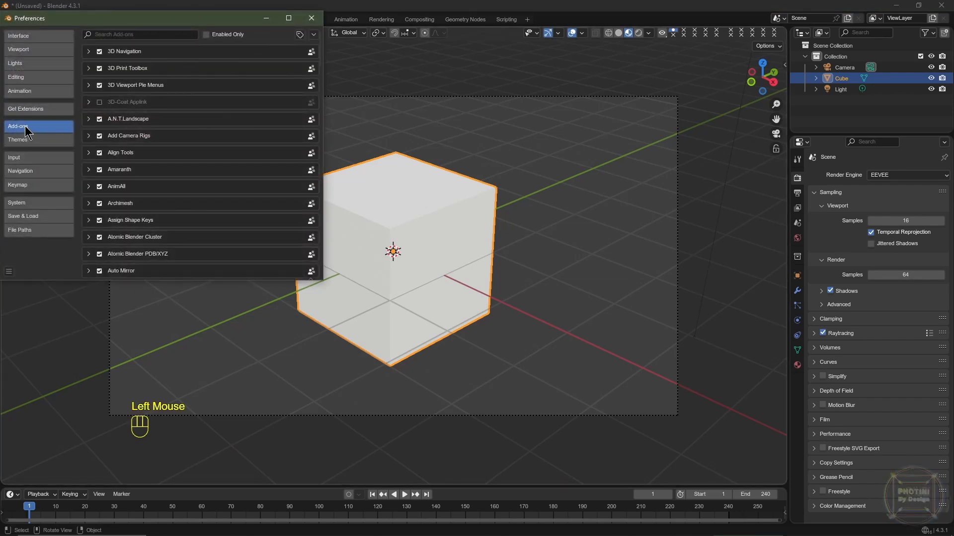
click(143, 35)
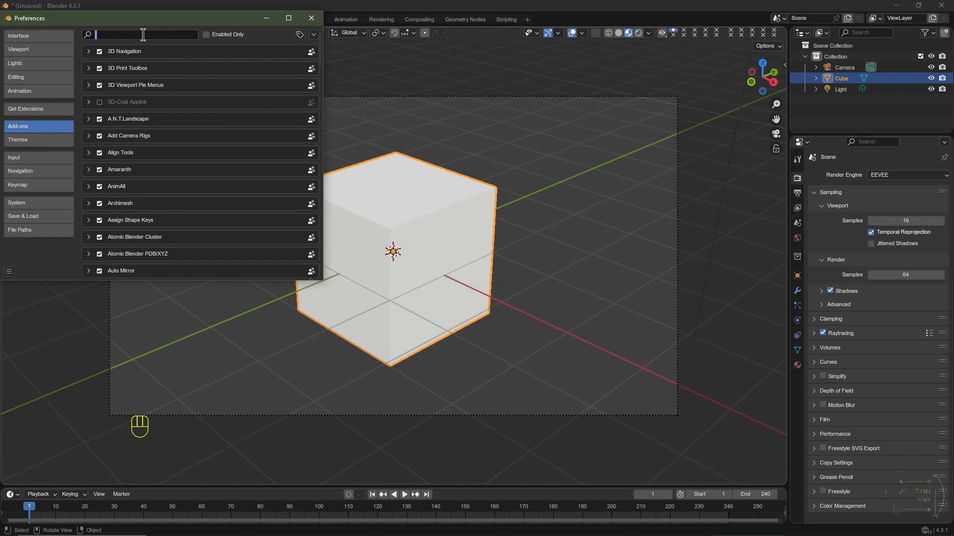
text(Node)
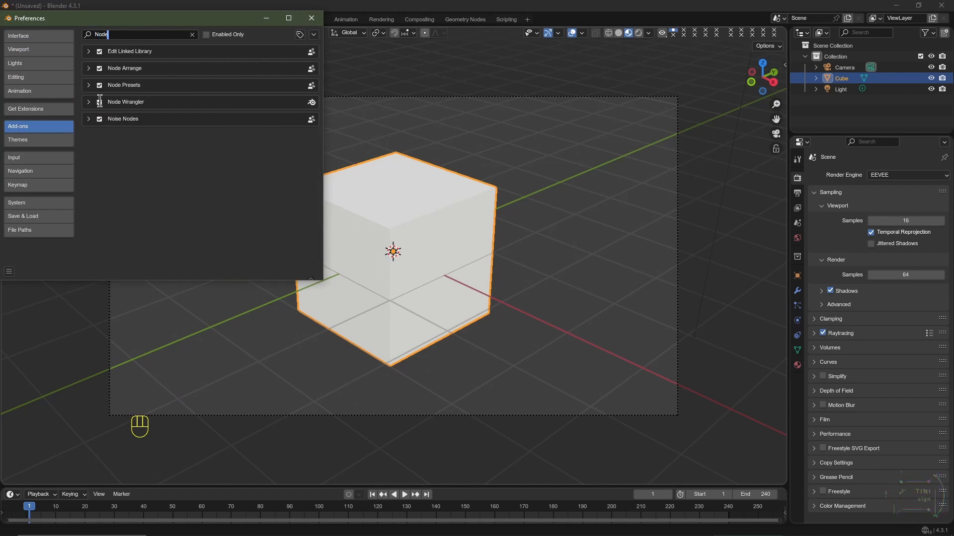
click(9, 271)
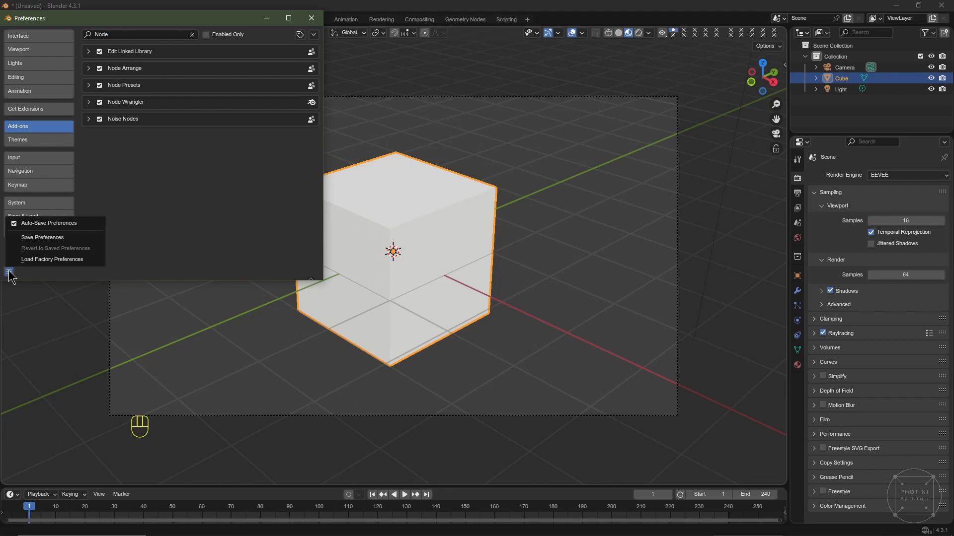
click(38, 238)
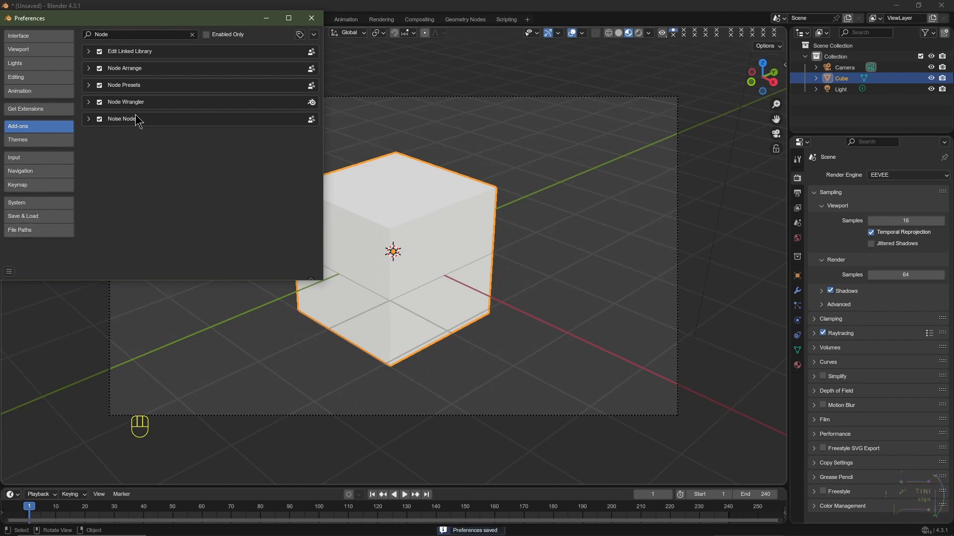
click(311, 20)
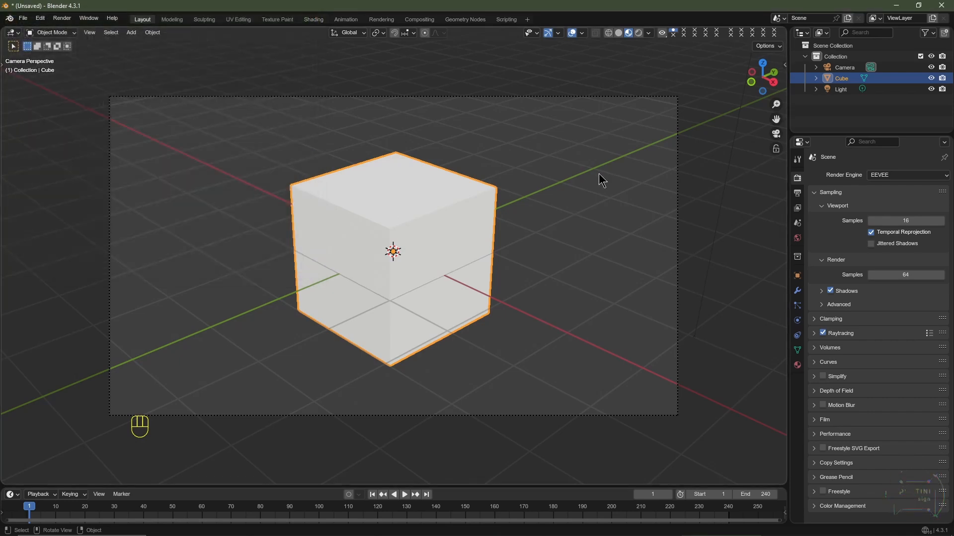
Enable Render Region in the scene's output format settings
click(798, 194)
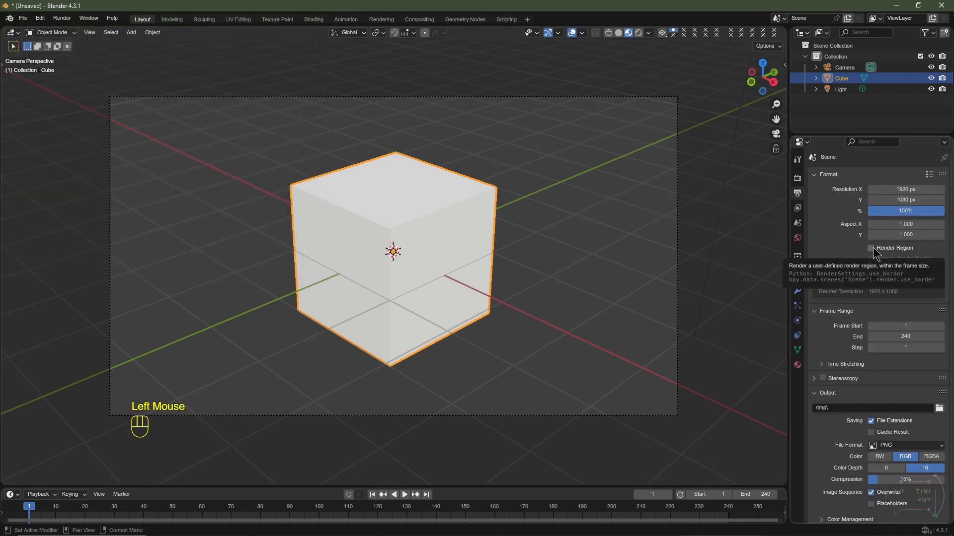
click(871, 248)
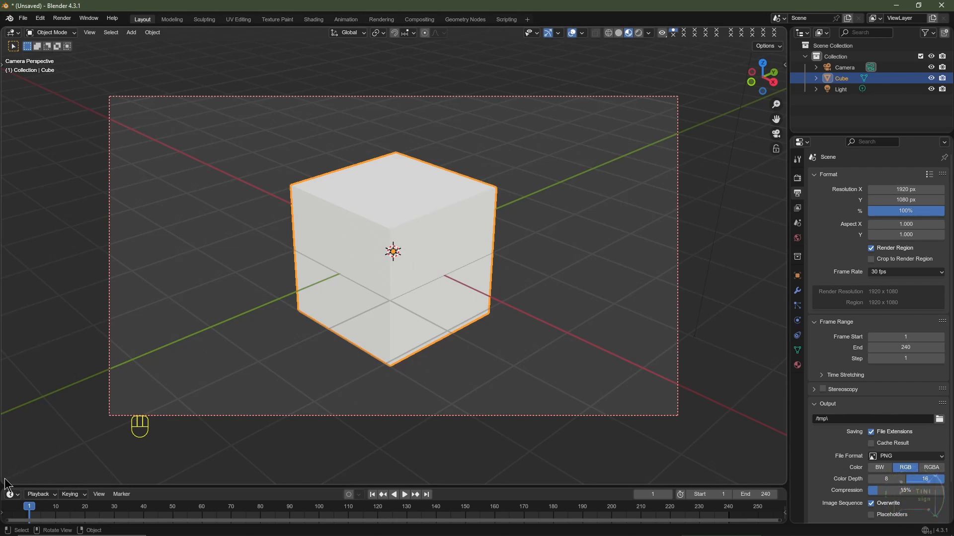
Merge the timeline area into the 3D viewport, split off a new strip along the viewport's lower edge as a Timeline, and hide its sidebar
drag(6, 485, 15, 494)
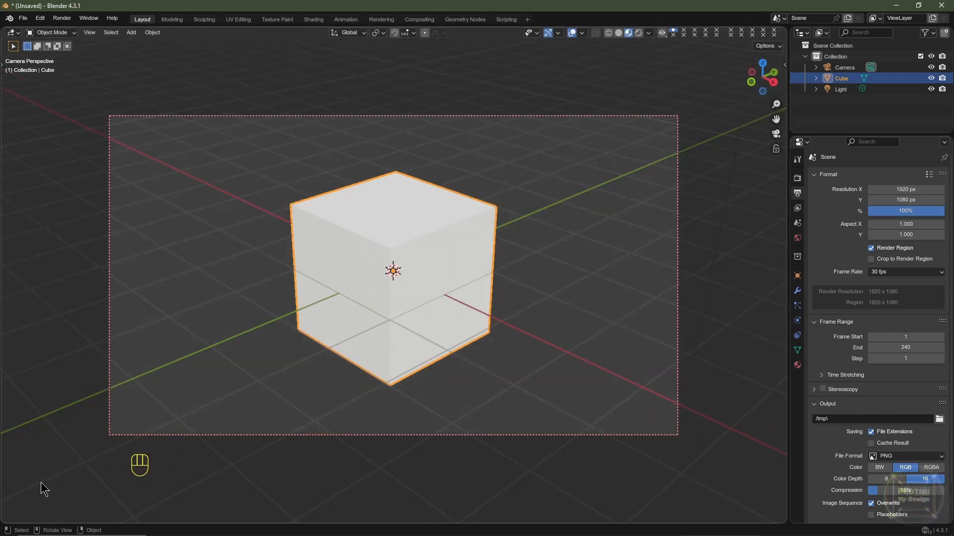
drag(5, 519, 5, 492)
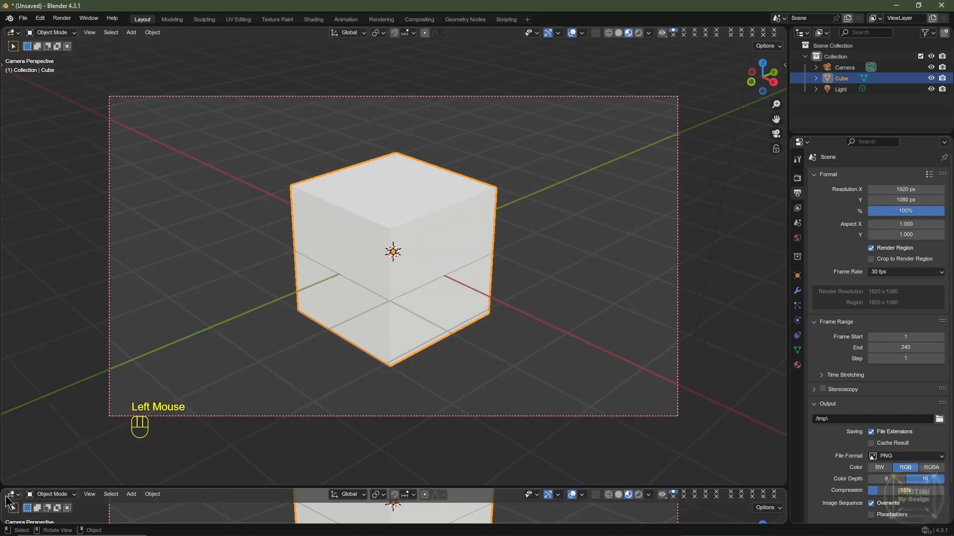
click(13, 494)
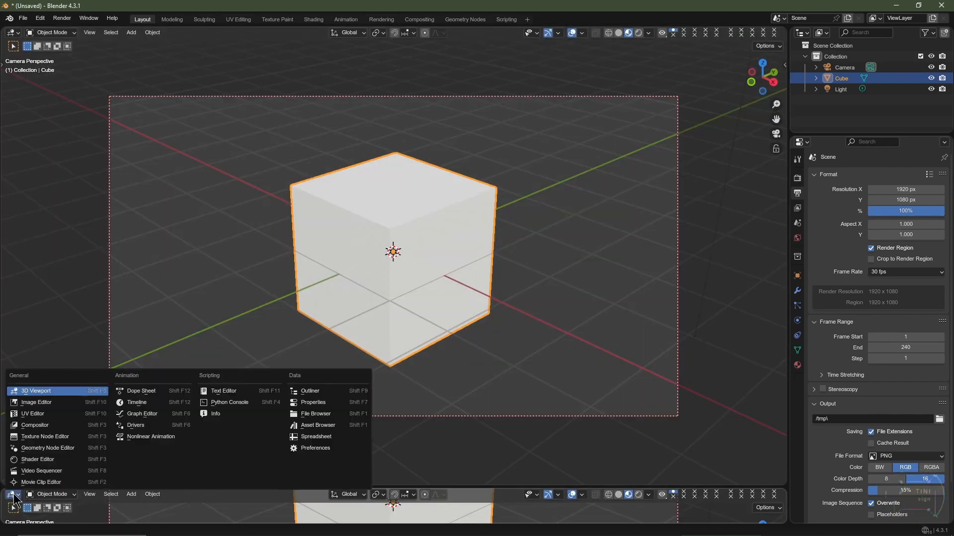
click(146, 403)
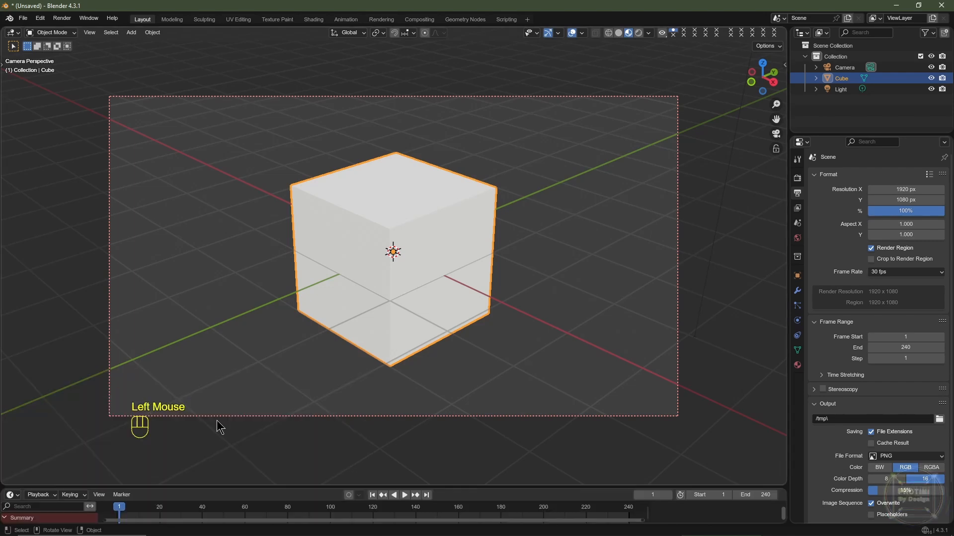
key(n)
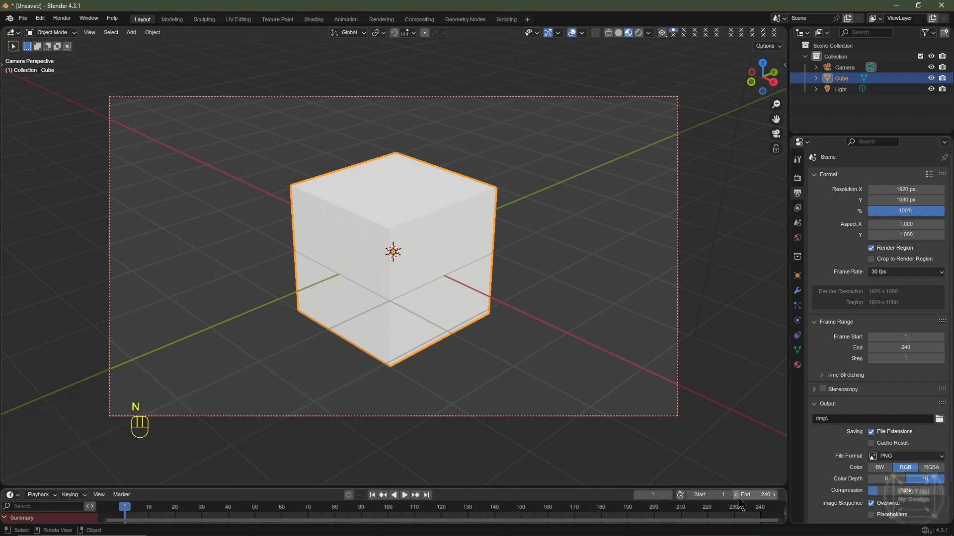
Set the animation's end frame to 120 and fit the whole frame range in the timeline with its channel list hidden
click(755, 495)
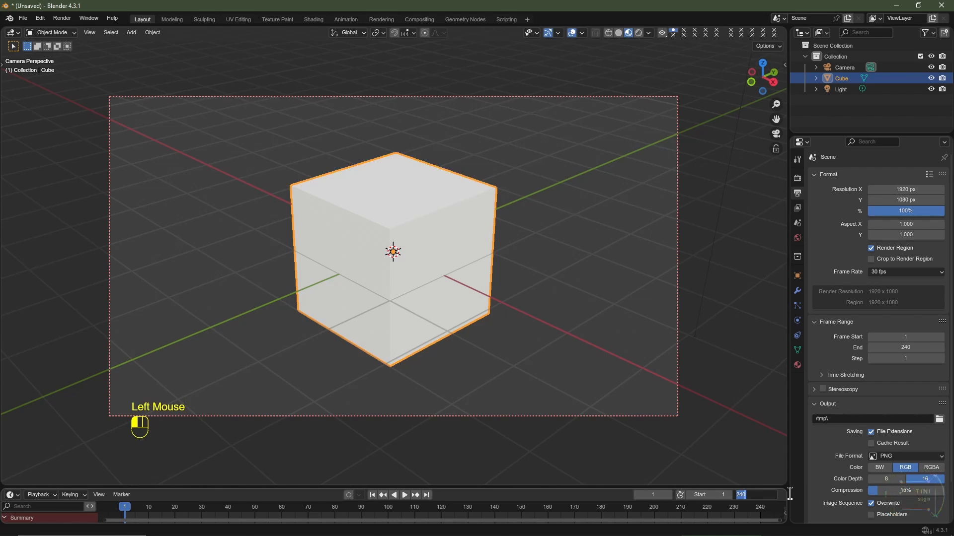
key(Return)
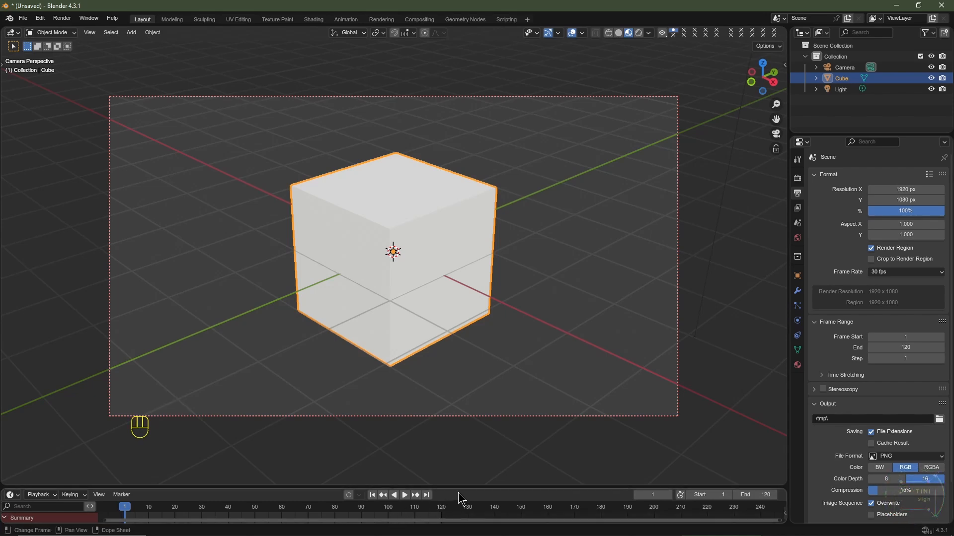
drag(457, 486, 464, 451)
scroll(405, 494, up, 2)
scroll(405, 493, up, 1)
middle_drag(412, 492, 575, 491)
scroll(470, 494, up, 2)
middle_drag(467, 494, 548, 494)
drag(97, 492, 15, 492)
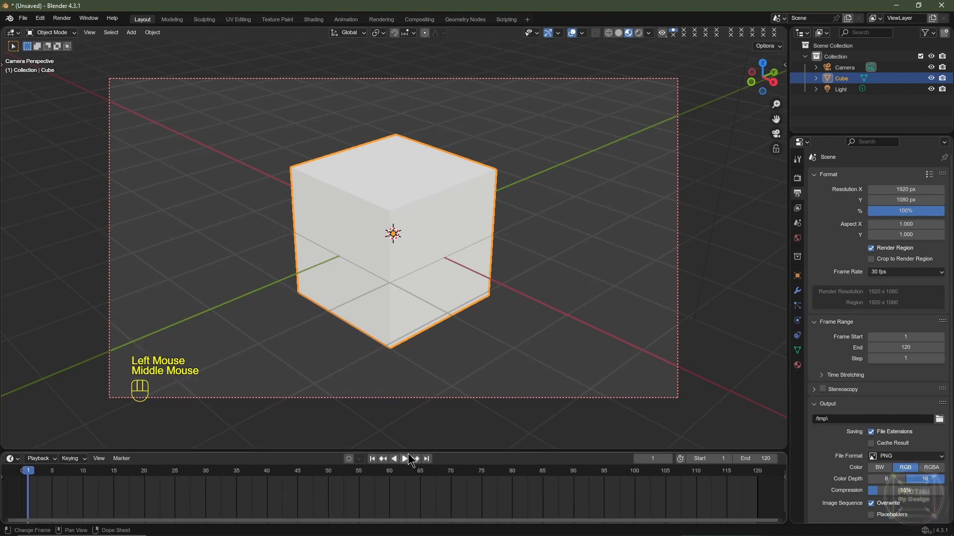
drag(418, 451, 417, 483)
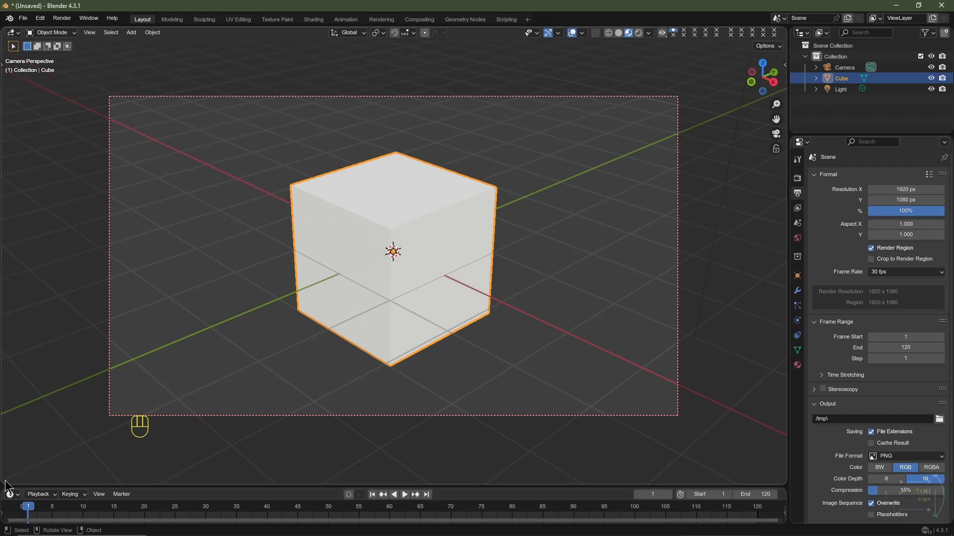
Split the 3D viewport horizontally and make the lower area a Geometry Node Editor
drag(5, 486, 25, 313)
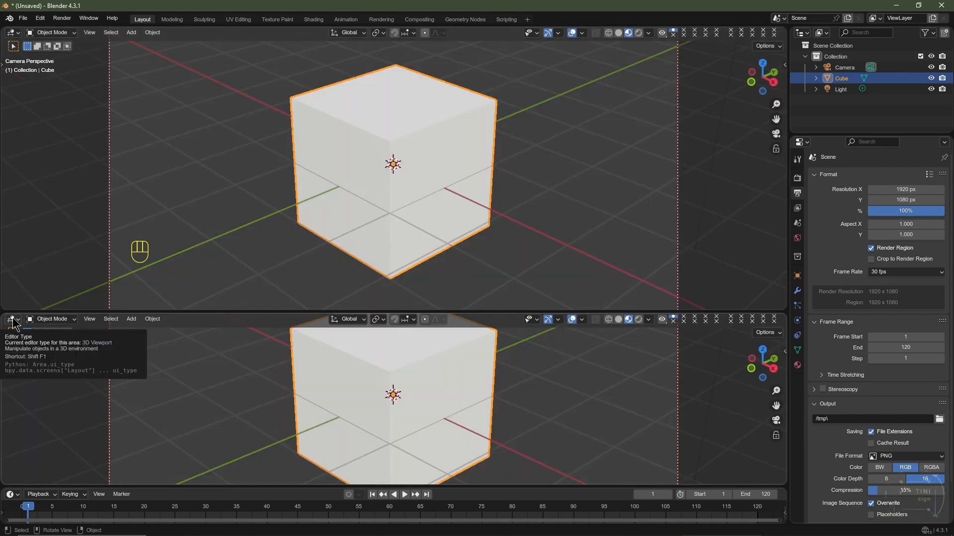
click(14, 320)
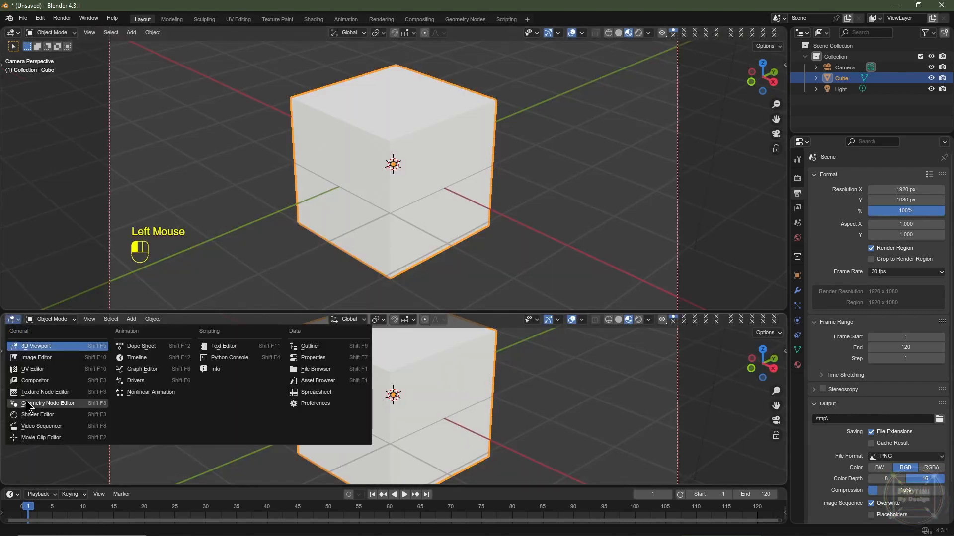
click(28, 404)
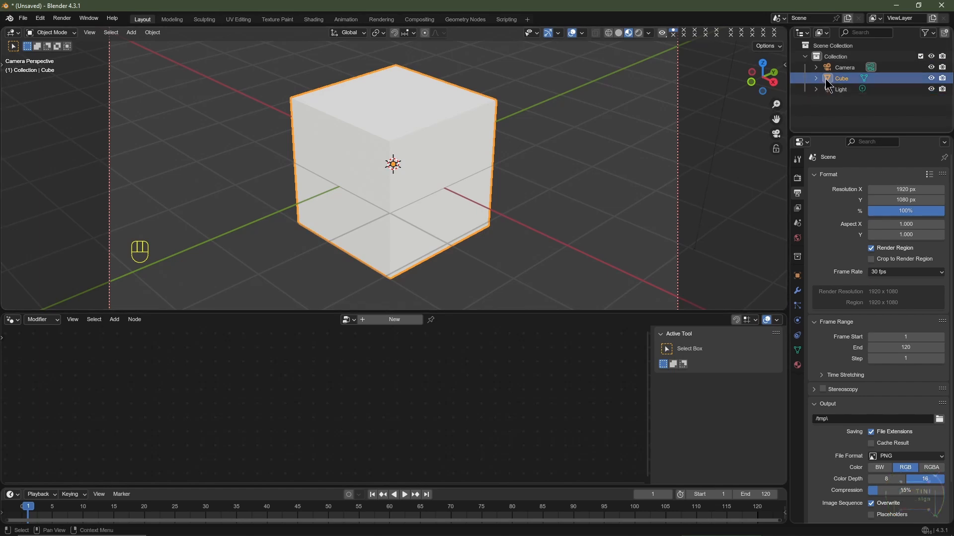
Rename the Cube object to "Gero Nodes Loop"
double_click(843, 78)
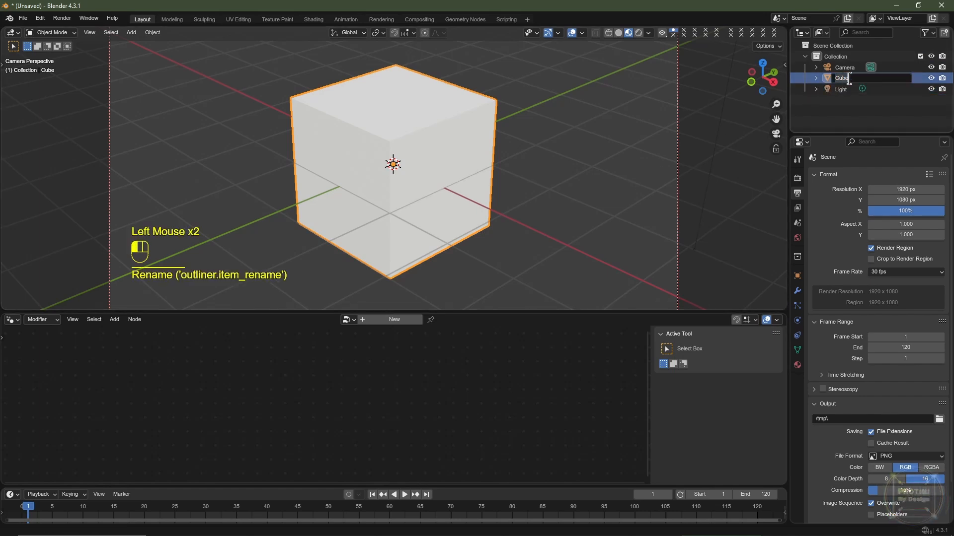
text(GeoNo)
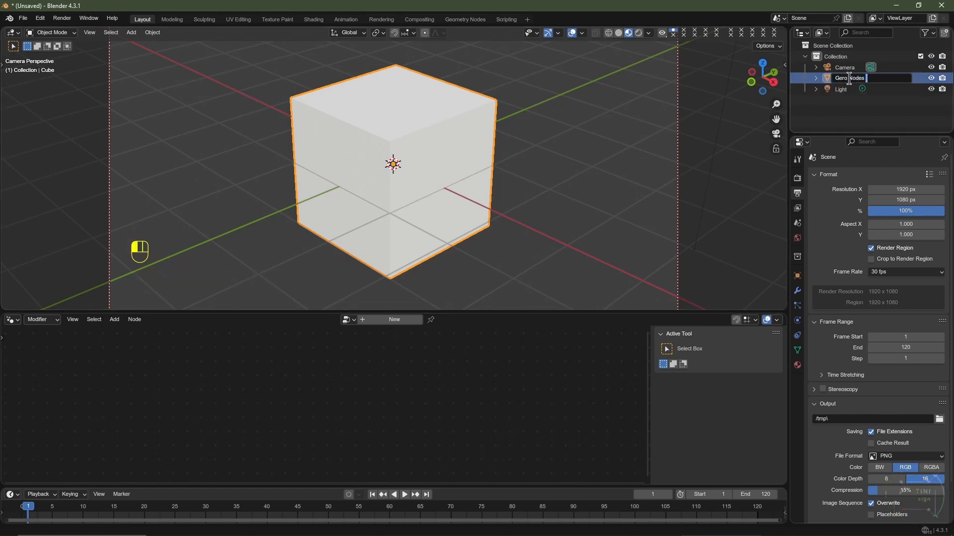
key(Return)
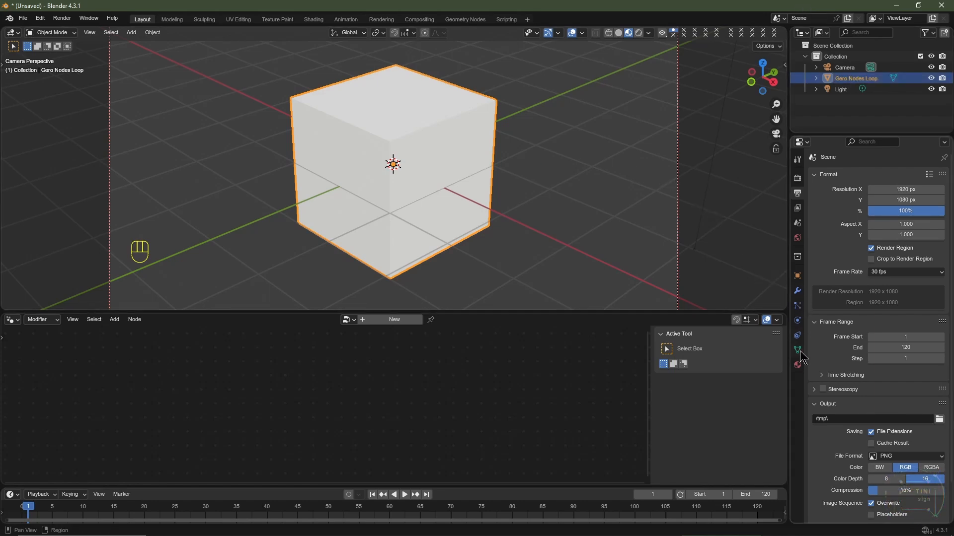
Rename the cube's material to "Geo Nodes Loop"
click(799, 367)
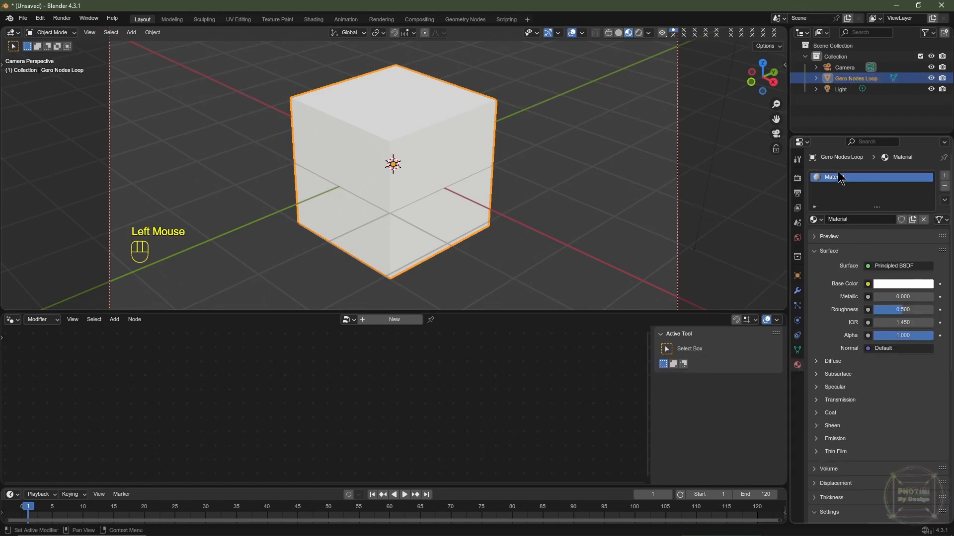
double_click(852, 220)
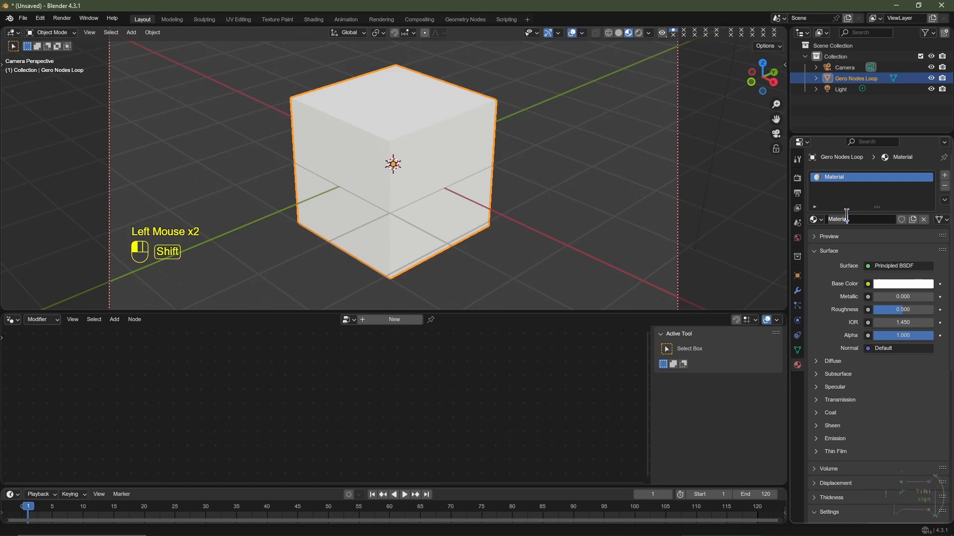
key(ctrl+BackSpace)
text(Geo Nodes Loop)
key(Return)
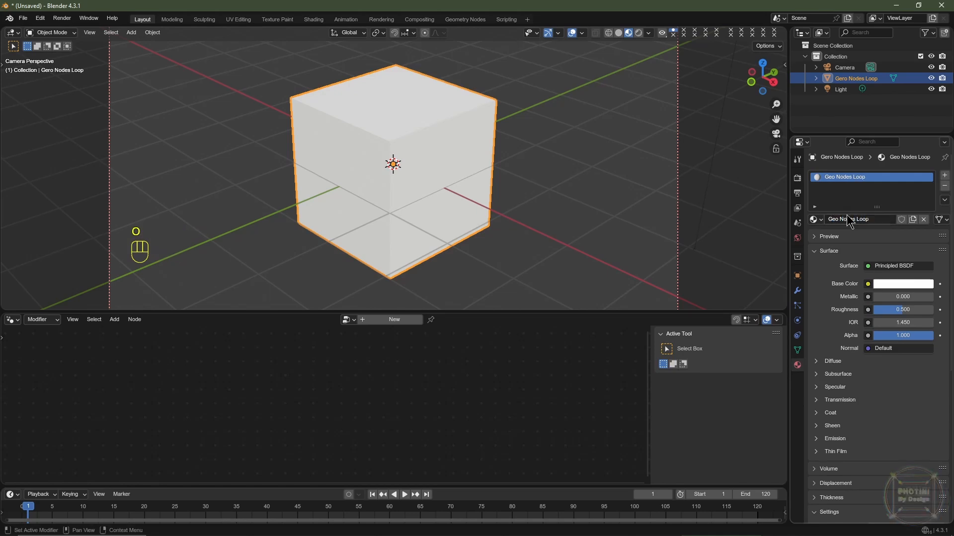
Create a new geometry node tree on the cube and name it "Geo Nodes Loop"
click(403, 148)
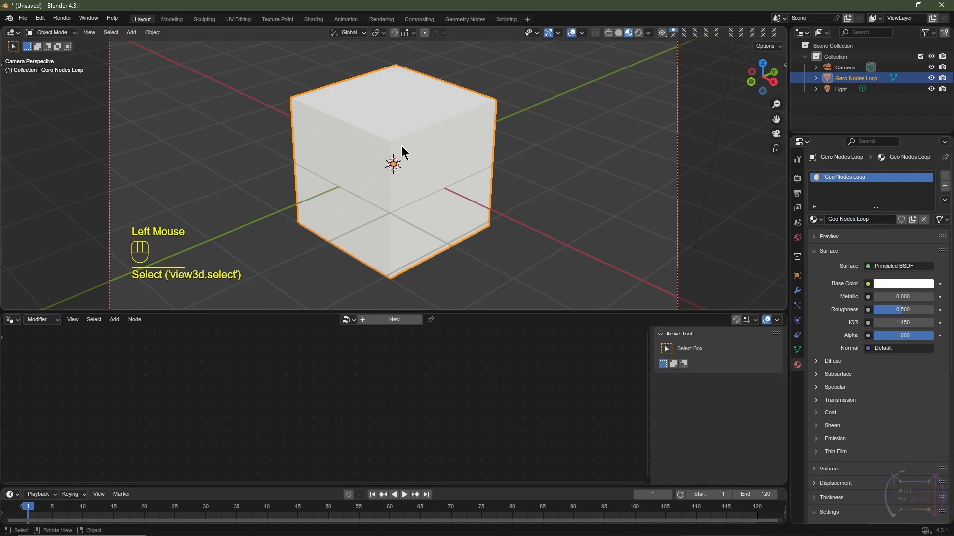
click(395, 319)
click(387, 320)
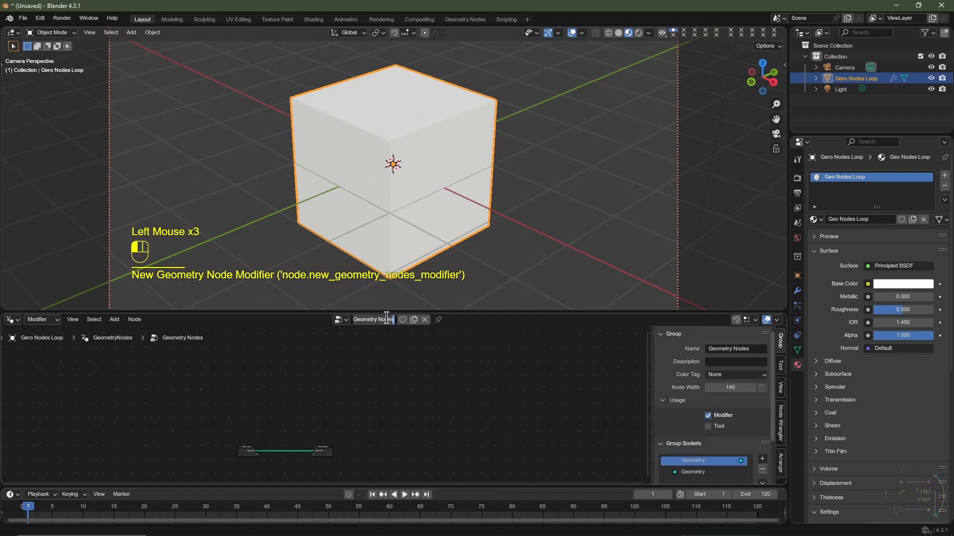
text(Geo Nodes)
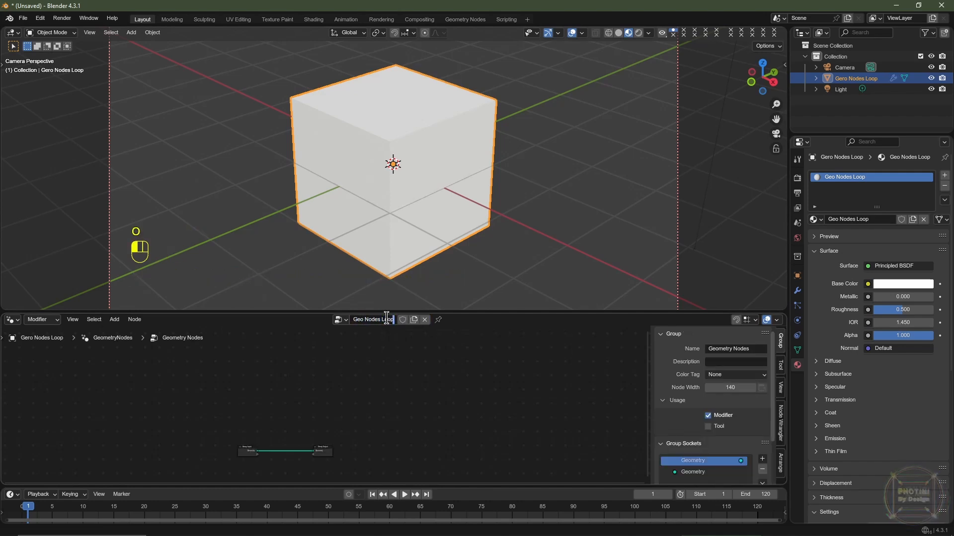
key(Return)
Hide the node editor's sidebar and enlarge the node editor upward over most of the 3D viewport
middle_drag(348, 405, 423, 377)
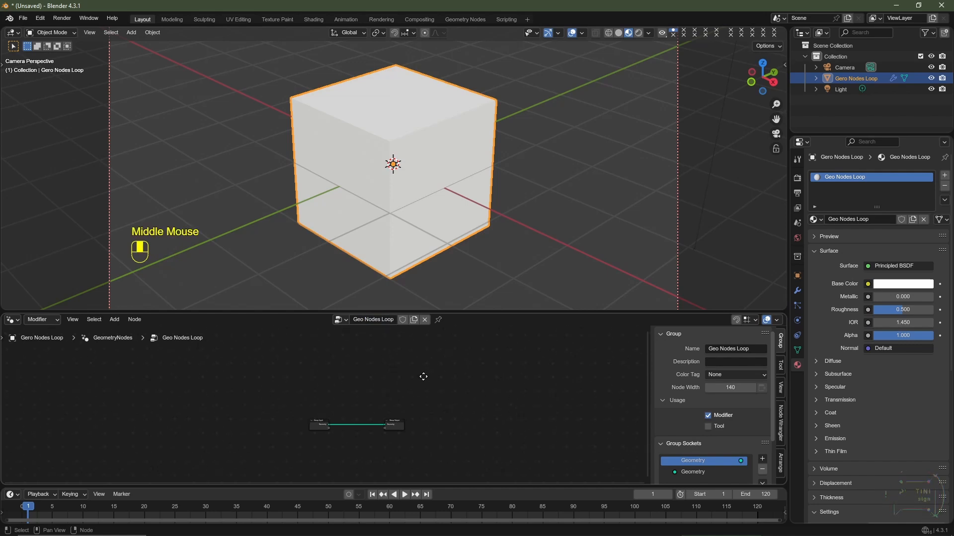
scroll(409, 390, up, 3)
key(n)
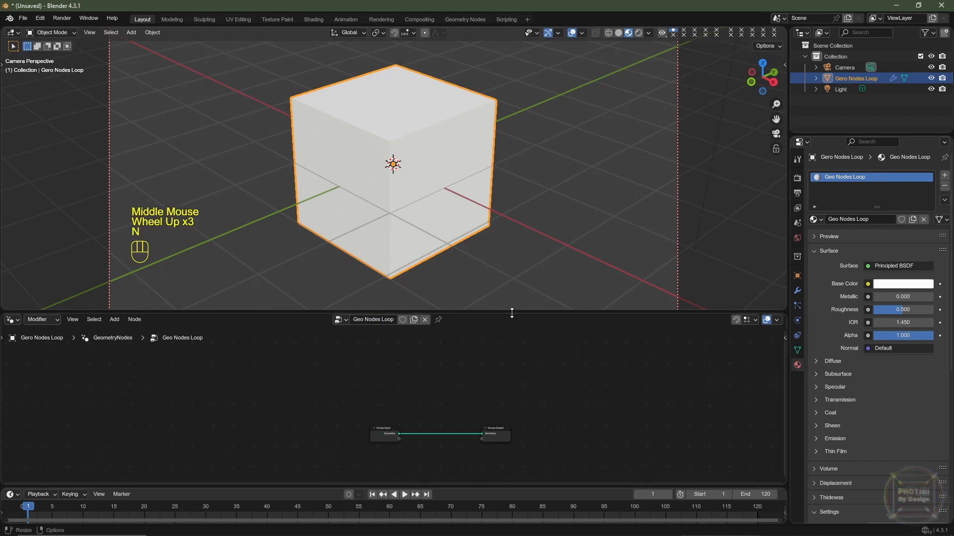
right_click(505, 322)
drag(505, 312, 507, 135)
Move the Group Input node far away from the Group Output node to make room between them
scroll(476, 388, up, 4)
middle_drag(477, 387, 465, 358)
scroll(522, 368, up, 2)
click(364, 342)
click(367, 348)
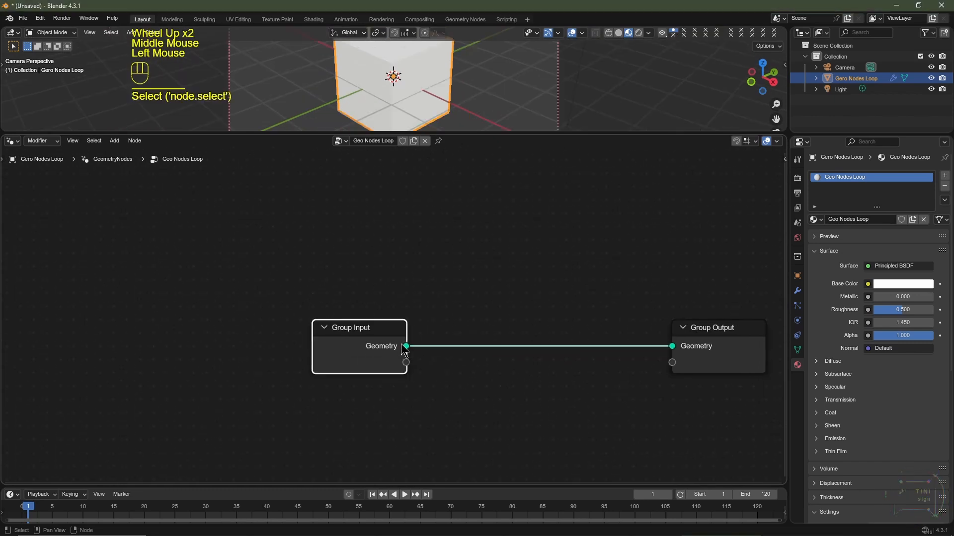
key(g)
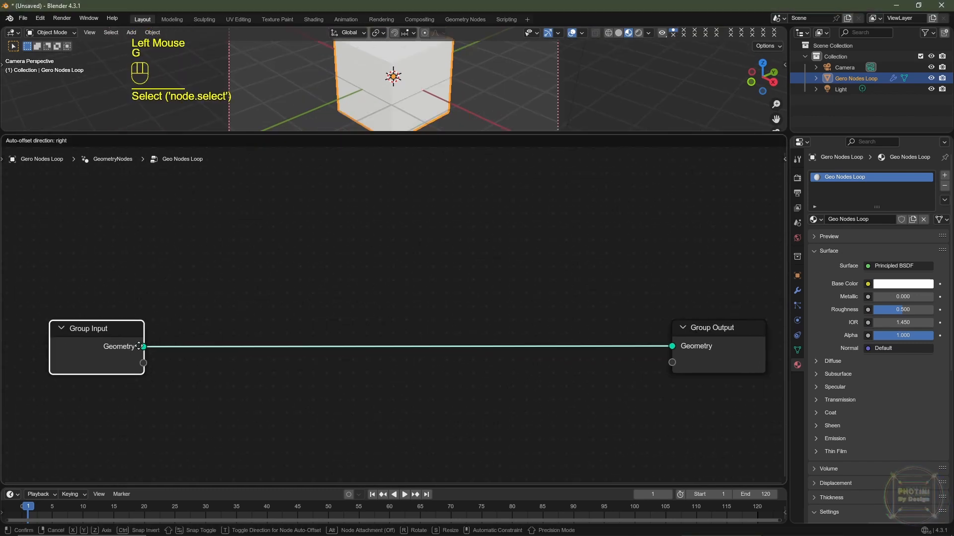
click(141, 351)
Add a Grid mesh primitive node and connect its Mesh output to the Group Output's Geometry input
key(shift+a)
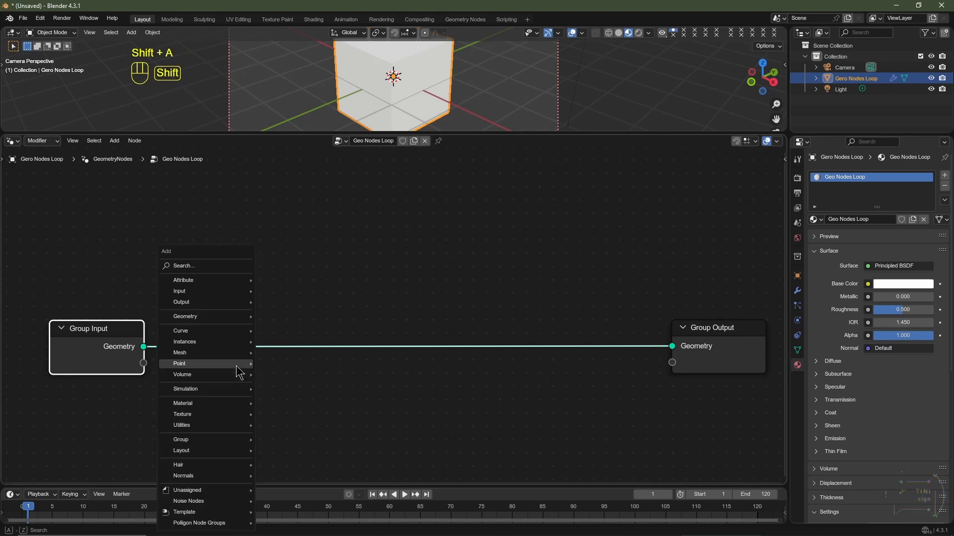
mouse_move(236, 366)
mouse_move(319, 400)
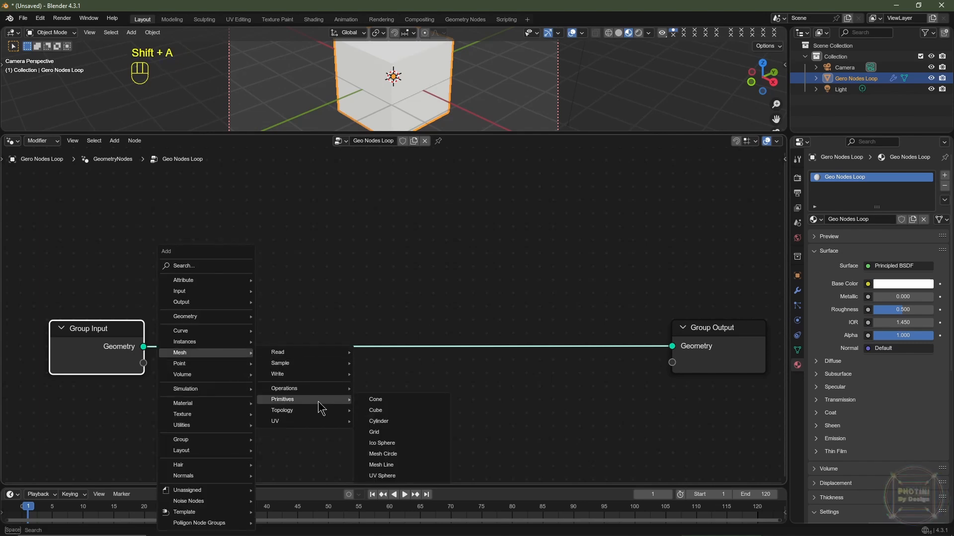
click(409, 432)
click(230, 299)
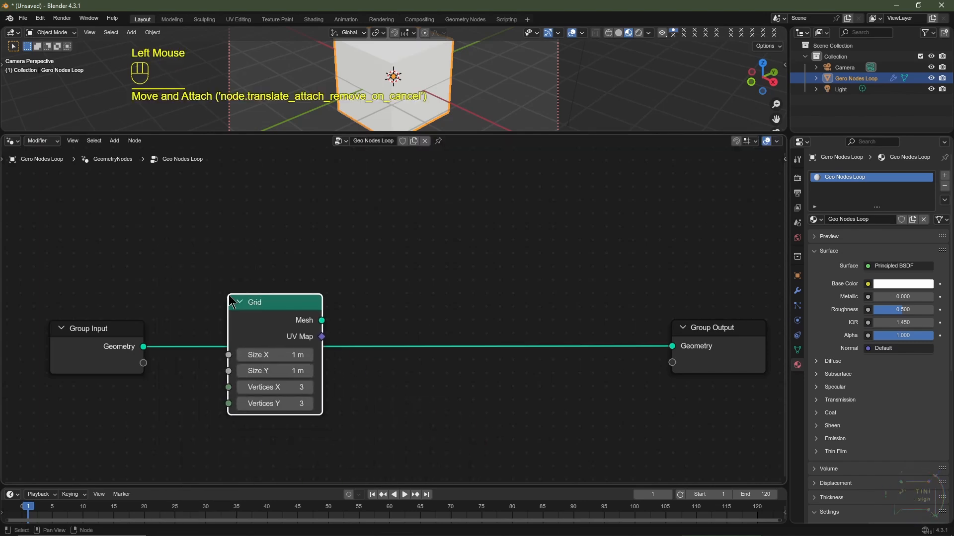
drag(322, 321, 680, 349)
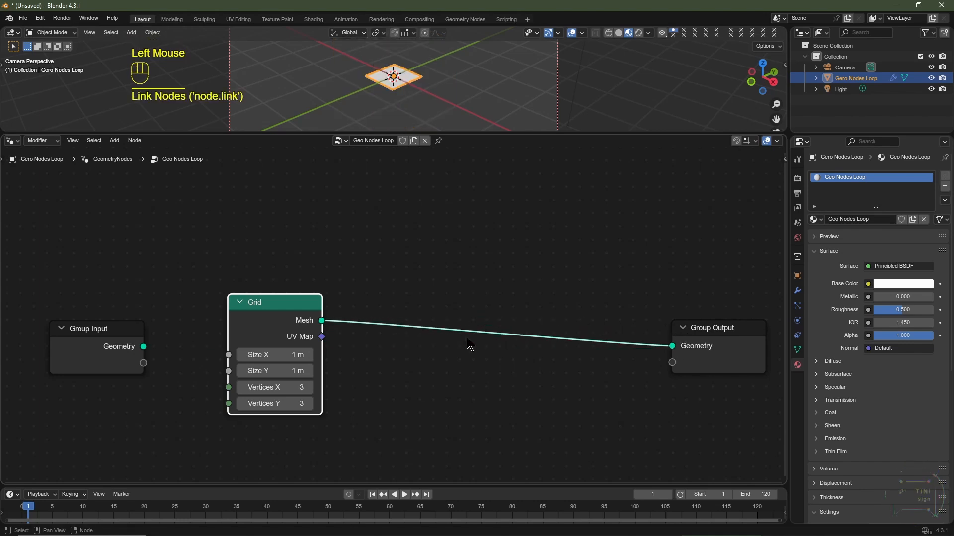
Set the Grid node's Size X and Size Y to 2 m and its Vertices X and Y to 512
drag(287, 353, 288, 371)
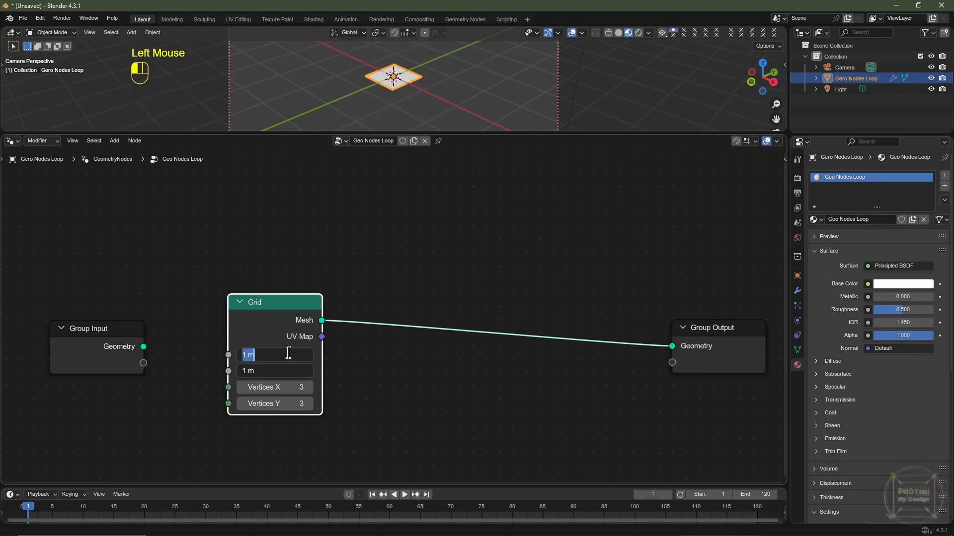
text(2)
key(Return)
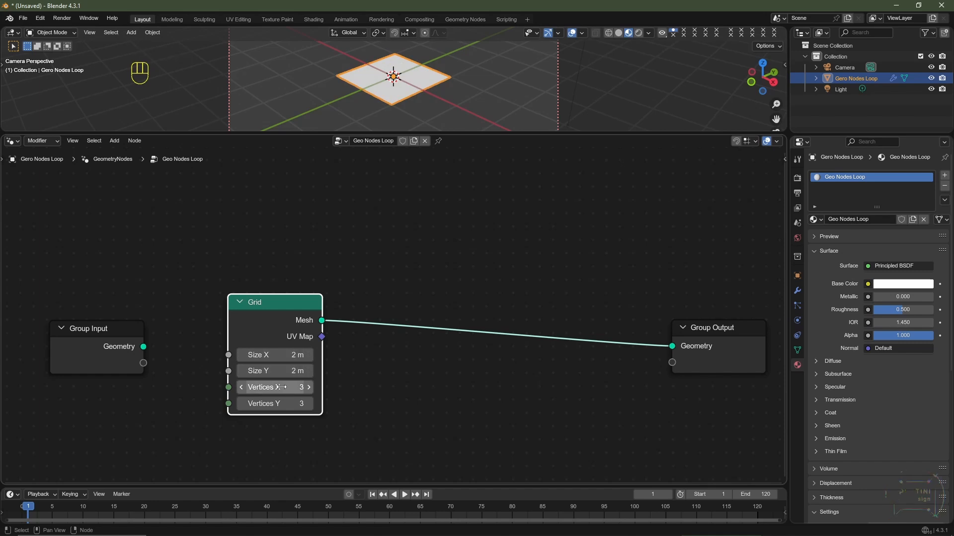
mouse_move(281, 387)
mouse_down()
mouse_move(281, 403)
mouse_move(281, 387)
mouse_up()
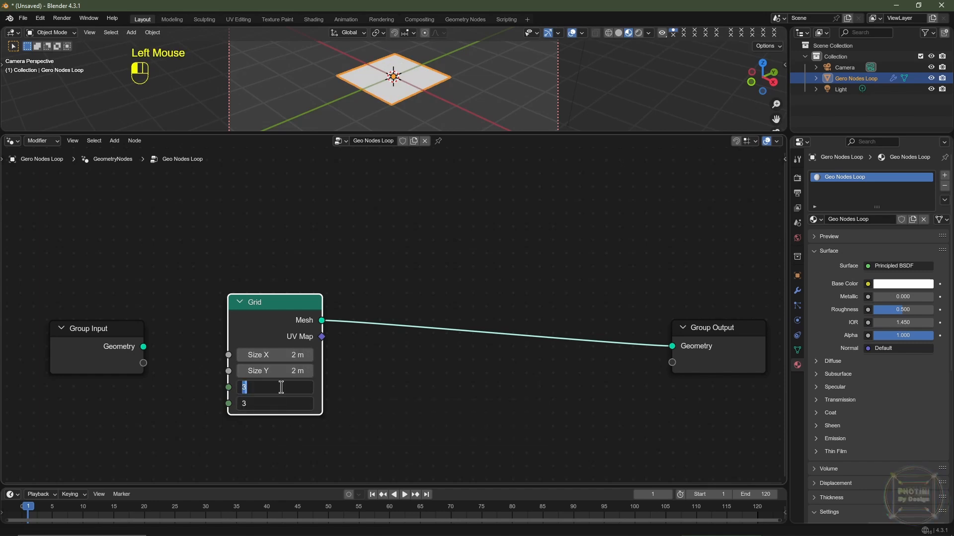
text(512)
key(Return)
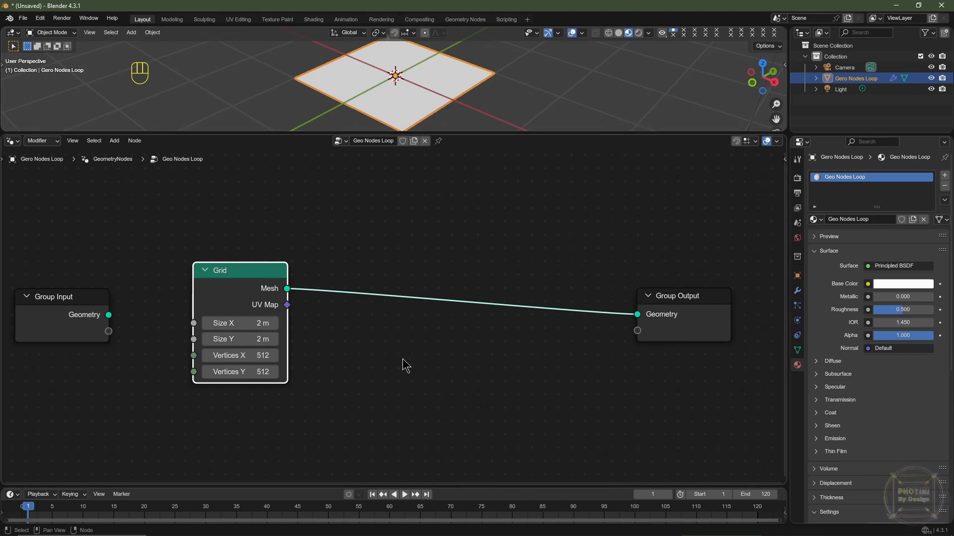
Insert a Set Position node on the link between the Grid and Group Output nodes
key(shift+a)
mouse_move(400, 317)
mouse_move(465, 340)
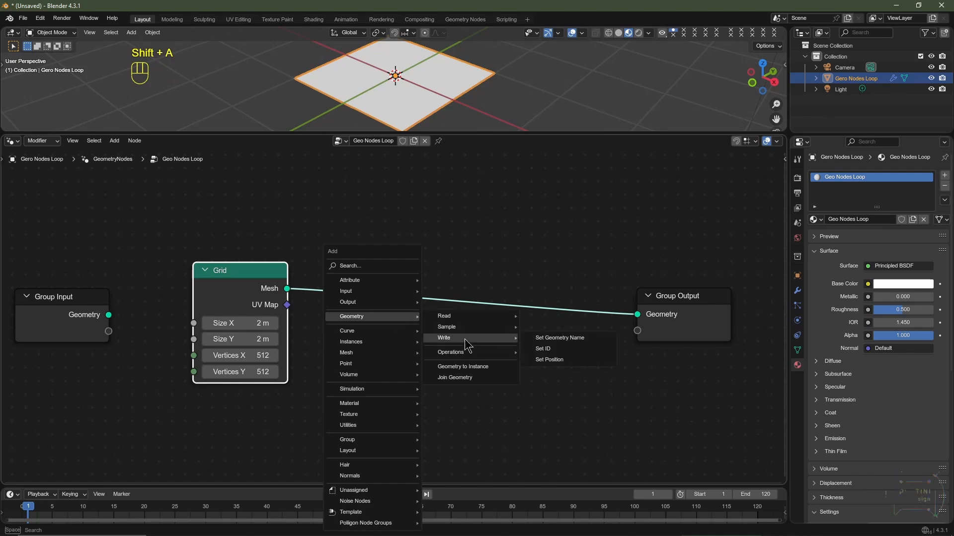
click(552, 361)
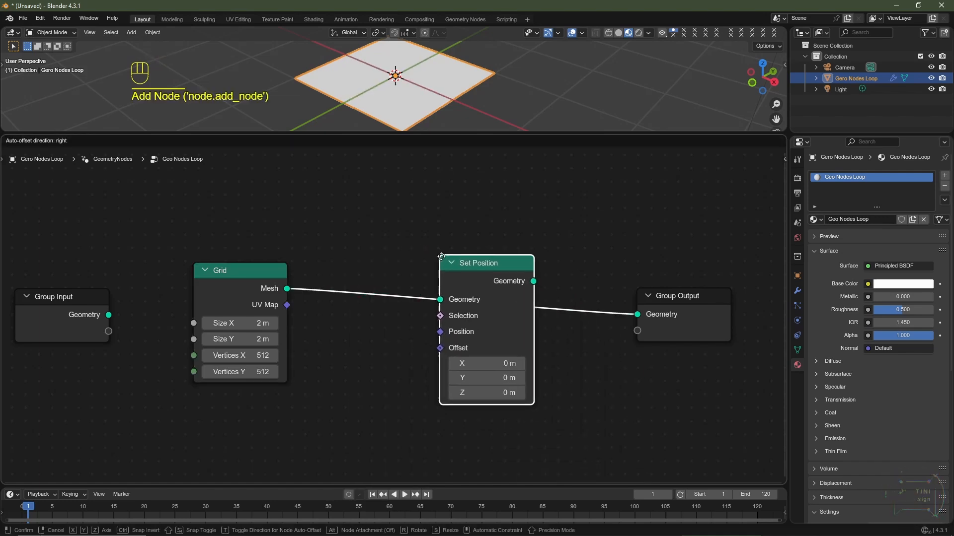
click(441, 257)
scroll(330, 392, down, 2)
middle_drag(330, 392, 262, 385)
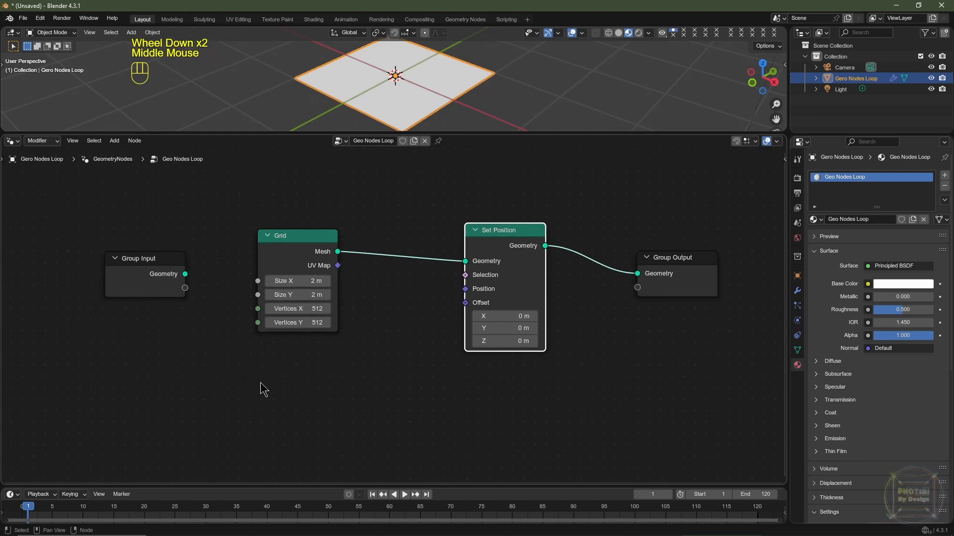
Add a Wave Texture node below the Group Input and connect its Color output to Set Position's Position input
key(shift+a)
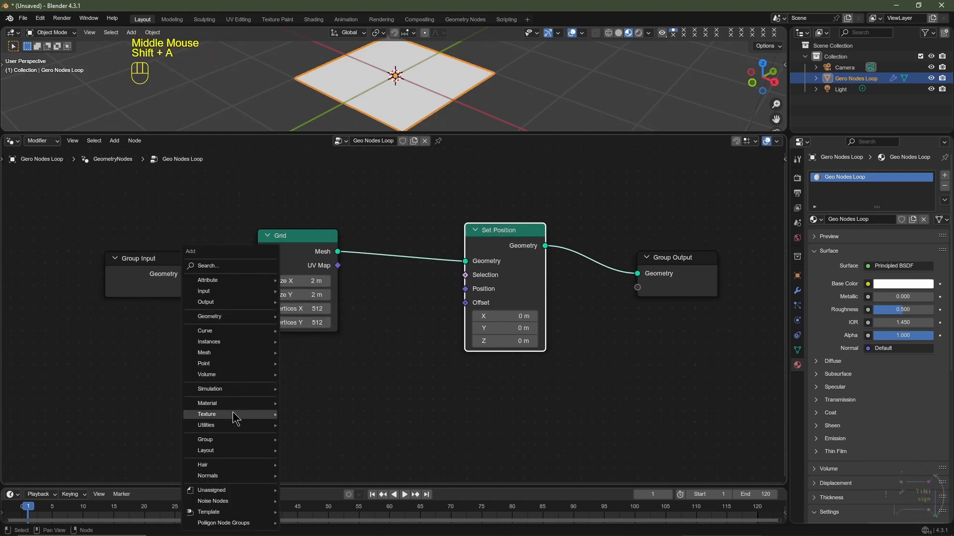
mouse_move(237, 415)
click(312, 501)
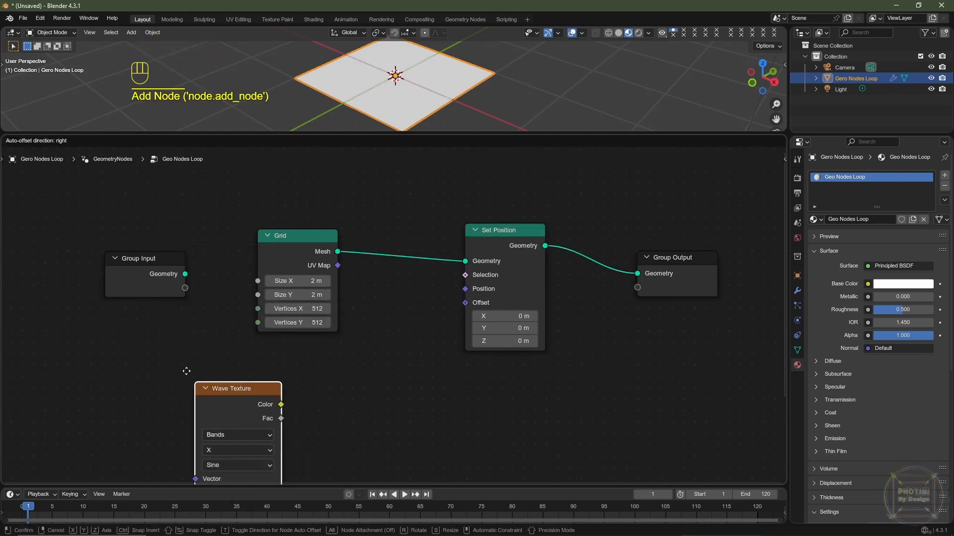
click(191, 376)
drag(186, 371, 465, 289)
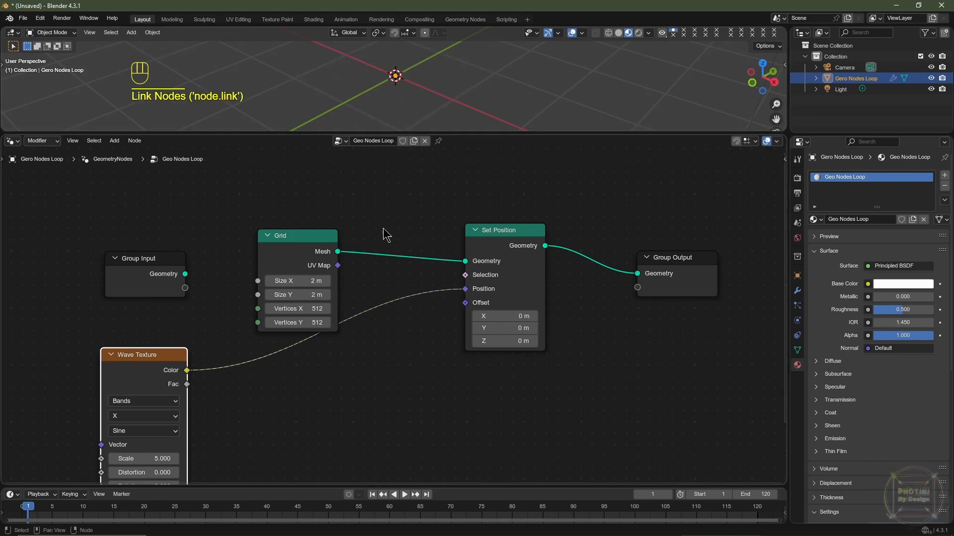
Insert a Vector Math Add node between Wave Texture and Set Position, moving the texture's Color link to its second Vector input
key(shift+a)
mouse_move(358, 396)
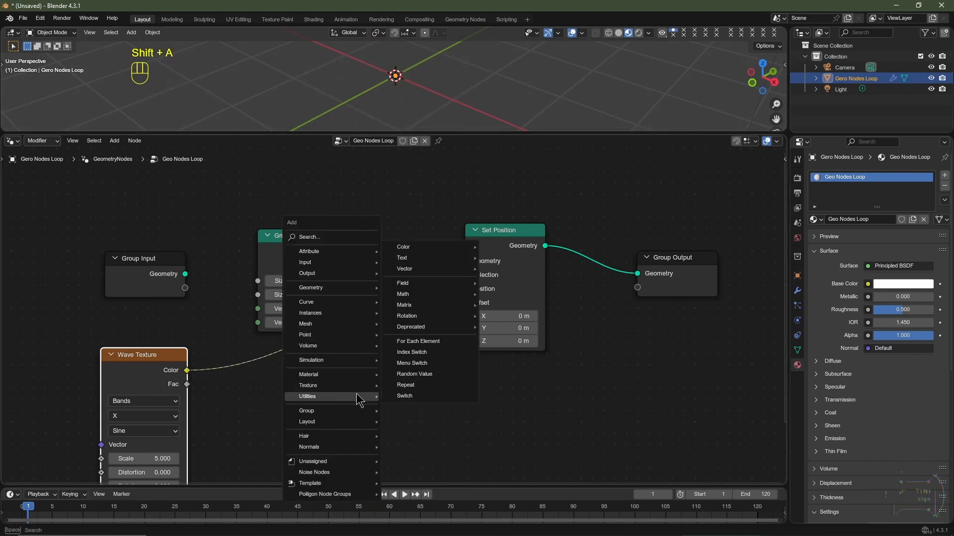
mouse_move(424, 269)
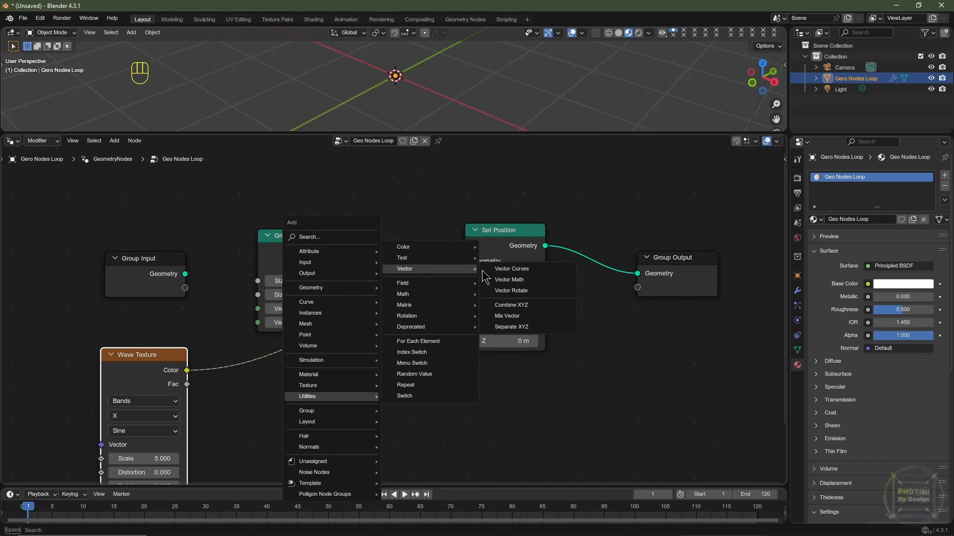
click(509, 280)
click(391, 354)
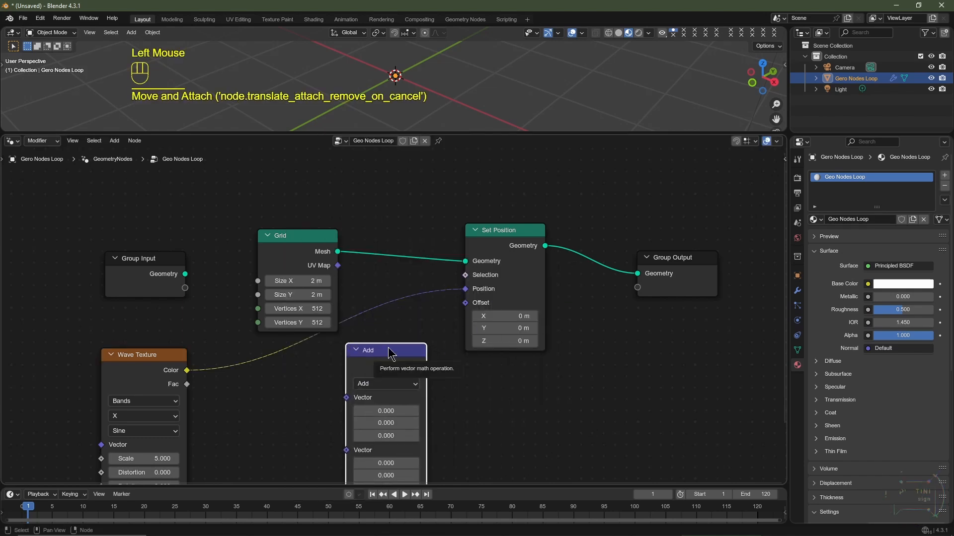
drag(388, 353, 398, 323)
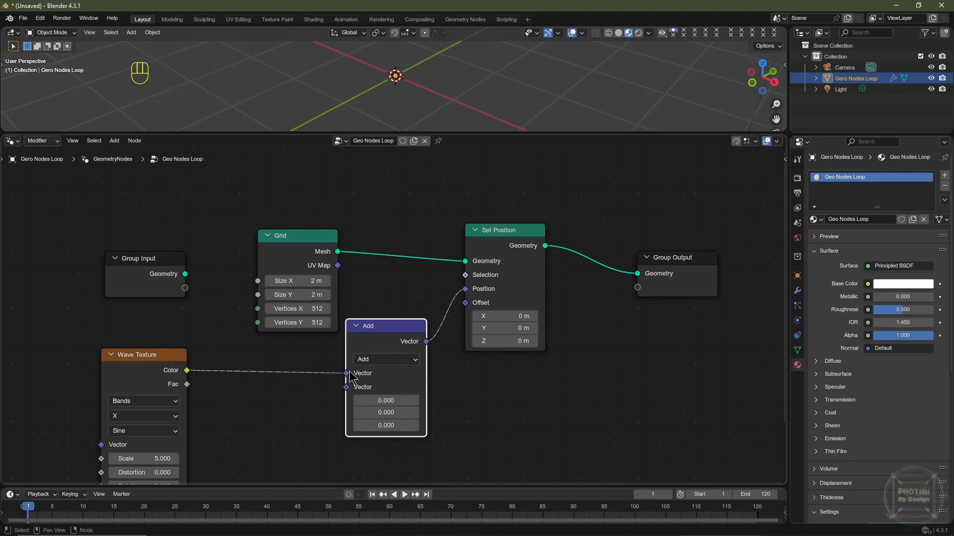
drag(348, 374, 346, 426)
Add a Position node, connect it to the Add node's first Vector input, and shift the Add node slightly away from it
key(shift+a)
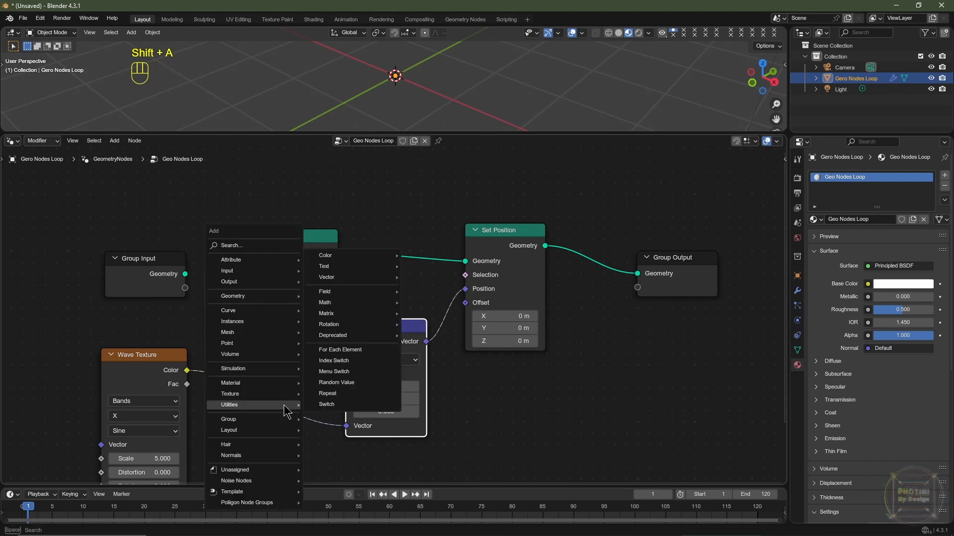
mouse_move(264, 296)
mouse_move(322, 297)
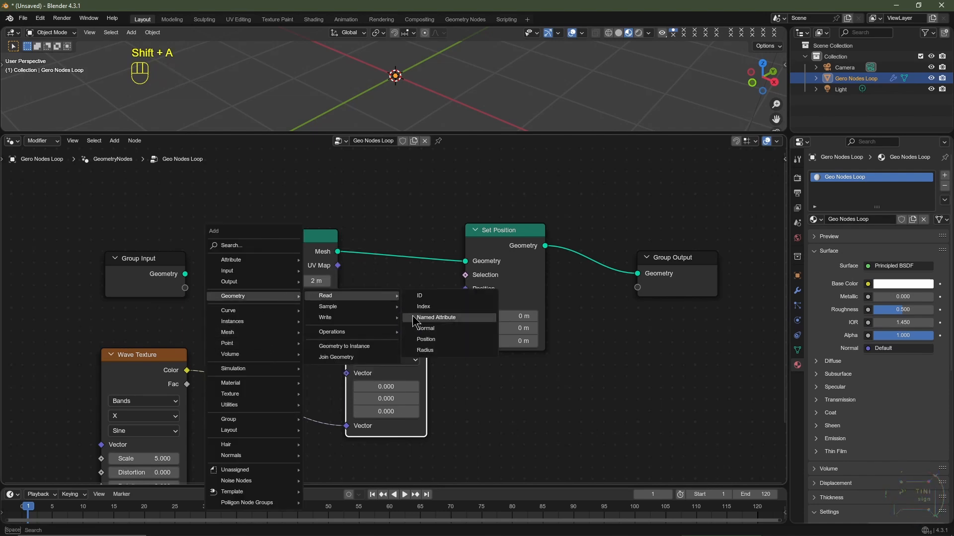
click(424, 341)
click(334, 369)
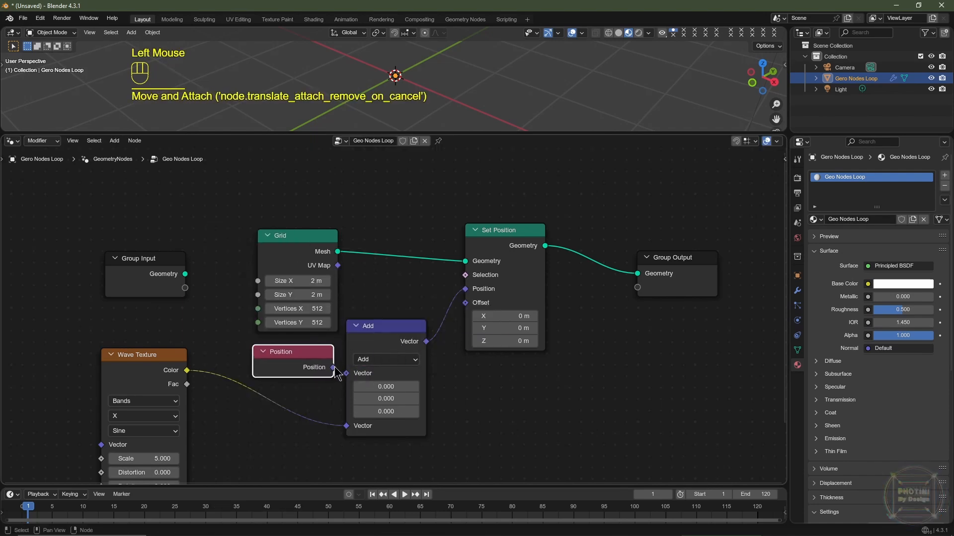
drag(333, 369, 344, 374)
drag(378, 329, 392, 333)
Move the Wave Texture node farther from the Add node to make room between them, and inspect the displaced grid
scroll(514, 71, down, 2)
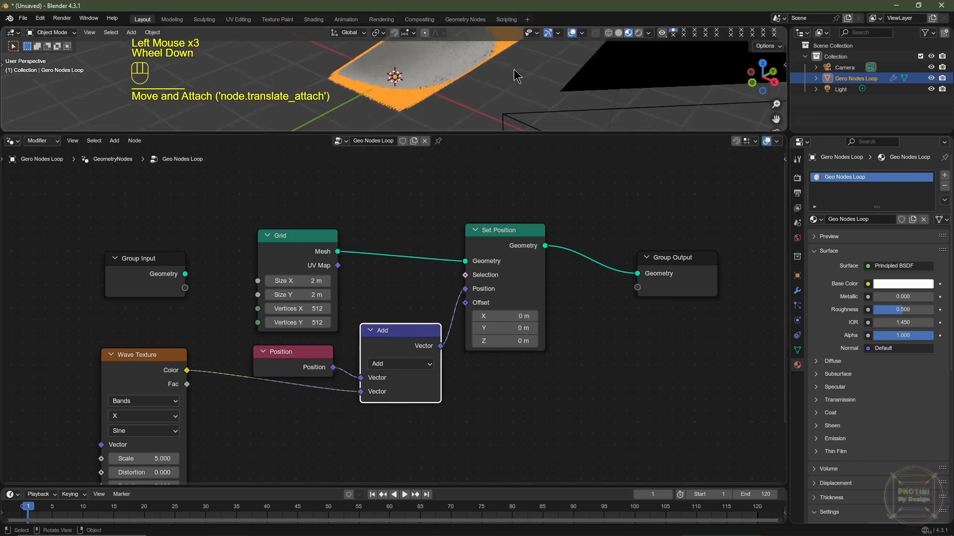
middle_drag(514, 77, 502, 91)
middle_drag(502, 90, 511, 92)
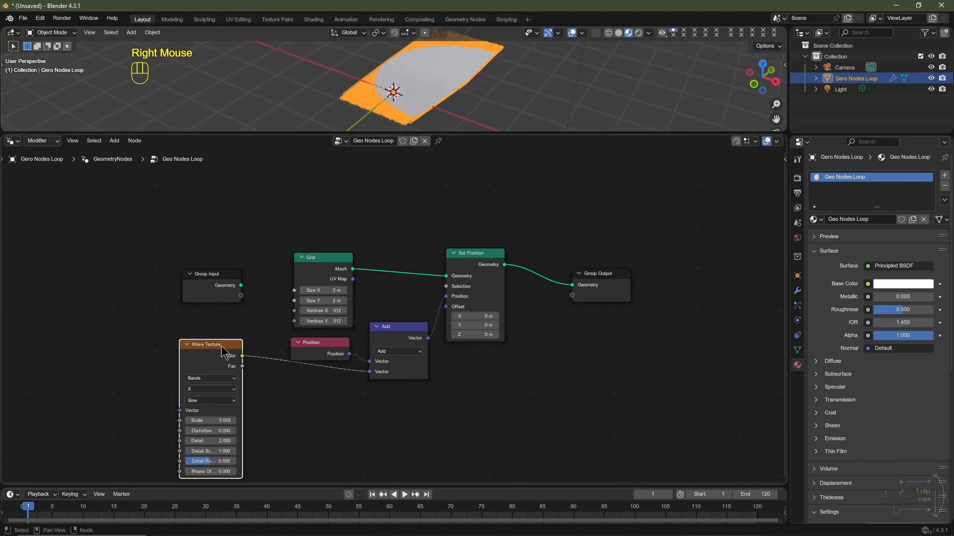
drag(220, 351, 155, 379)
drag(156, 379, 155, 376)
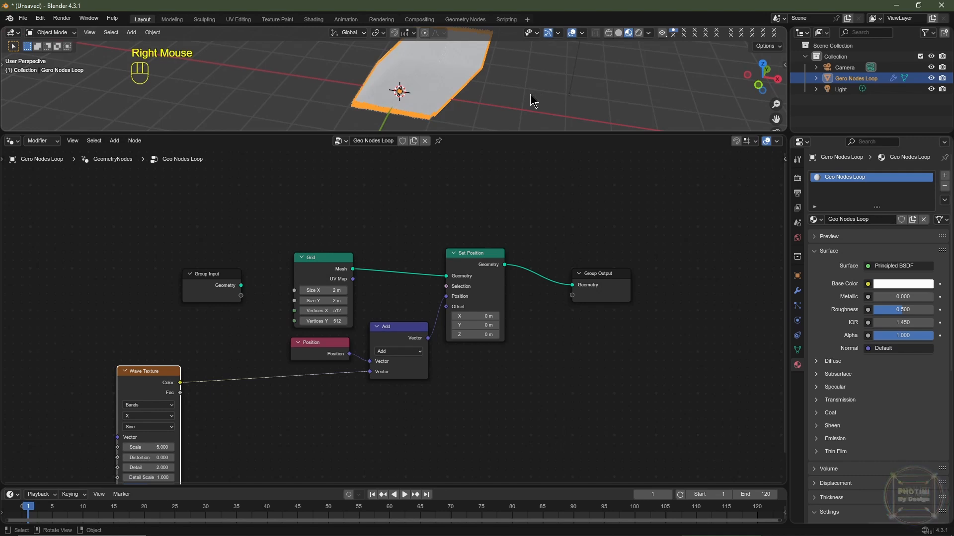
middle_drag(534, 101, 482, 82)
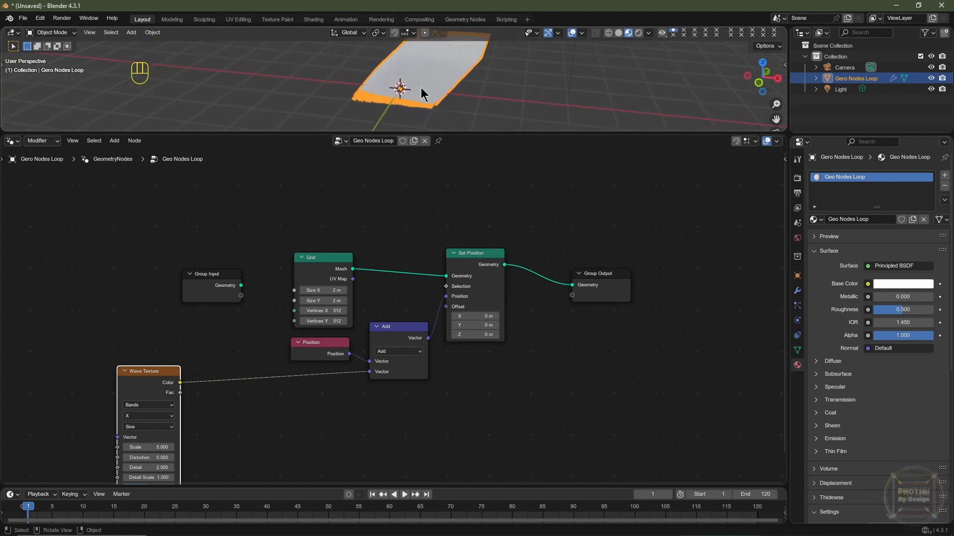
Insert a Combine XYZ node between Wave Texture and Add, and route the texture's Color into its Z input
key(shift+a)
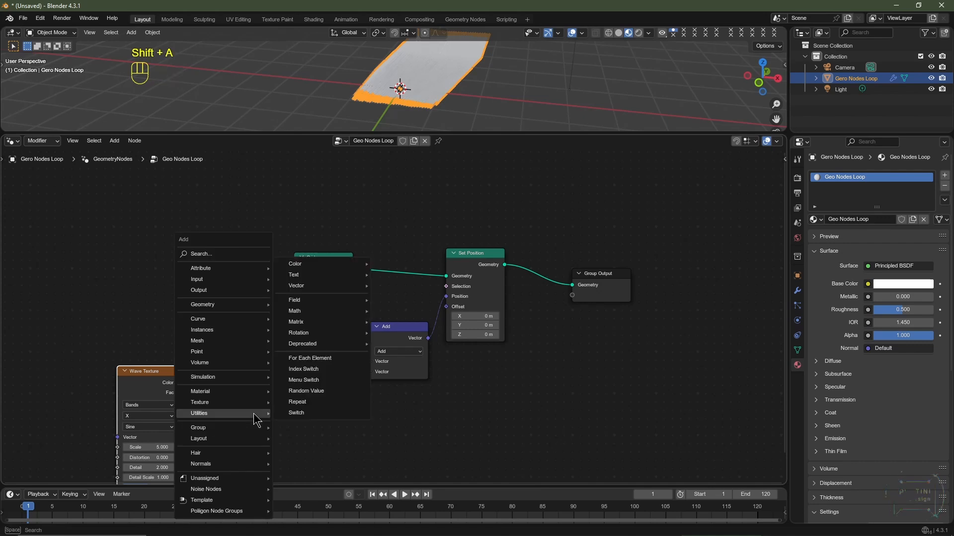
mouse_move(343, 286)
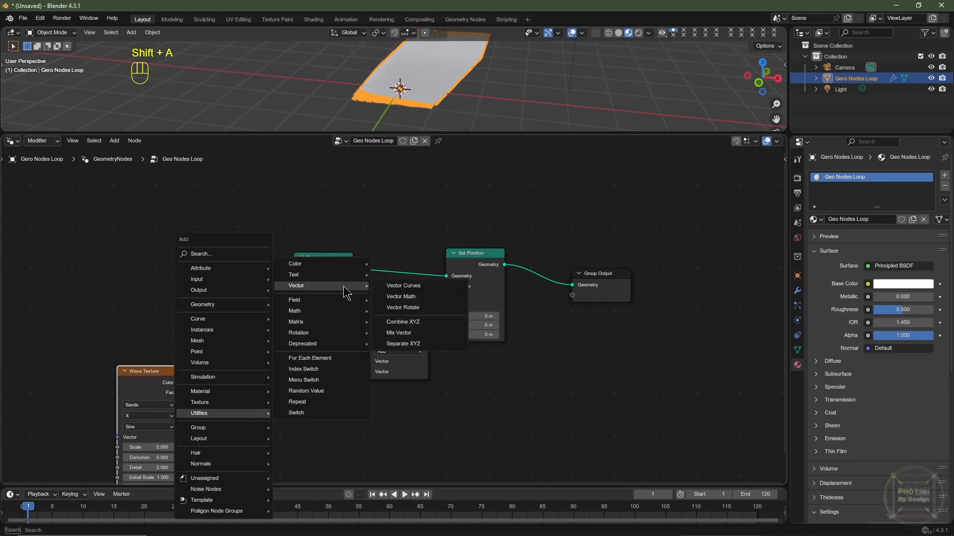
click(403, 322)
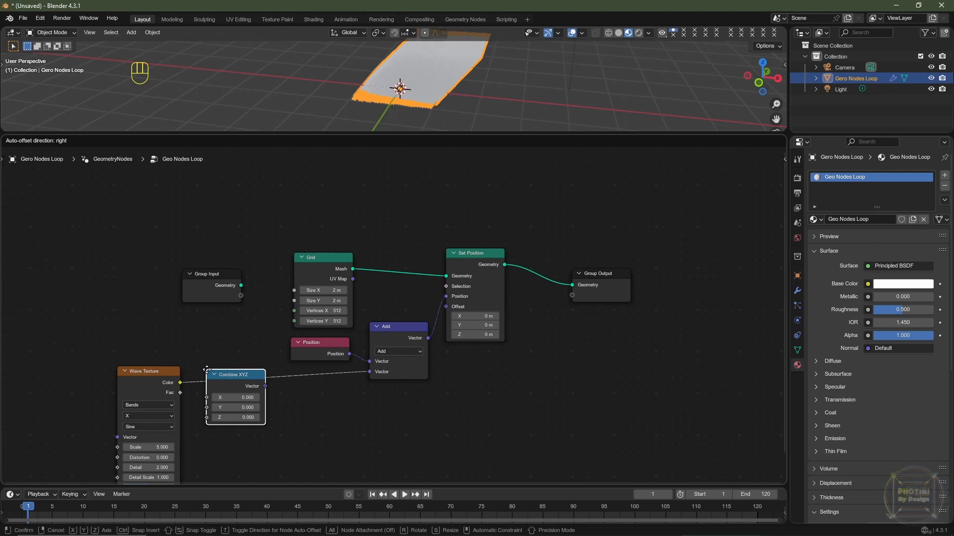
click(210, 378)
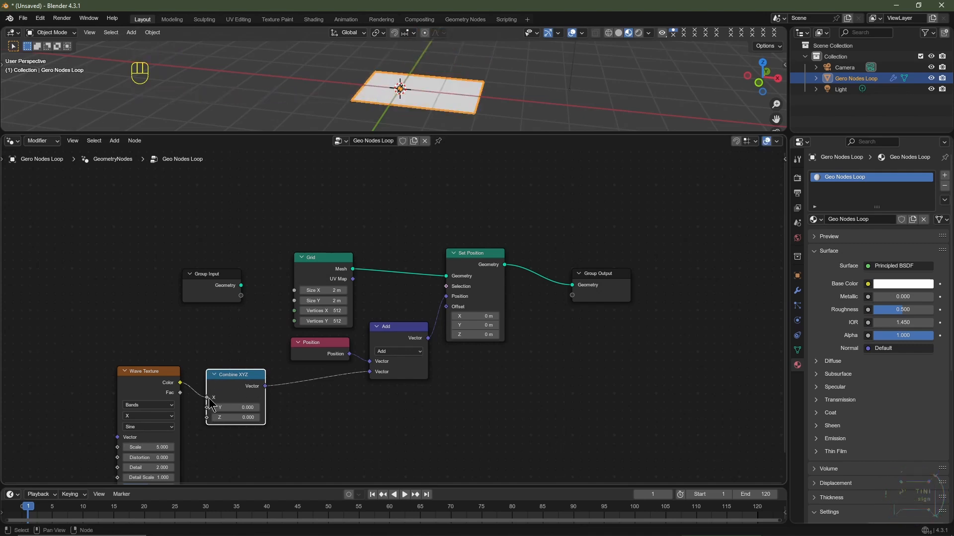
drag(208, 399, 207, 420)
middle_drag(472, 85, 454, 92)
scroll(454, 92, down, 3)
middle_drag(455, 92, 434, 117)
scroll(405, 115, up, 2)
Insert a Vector Math node between Combine XYZ and Add, and set its operation to Subtract
mouse_move(296, 430)
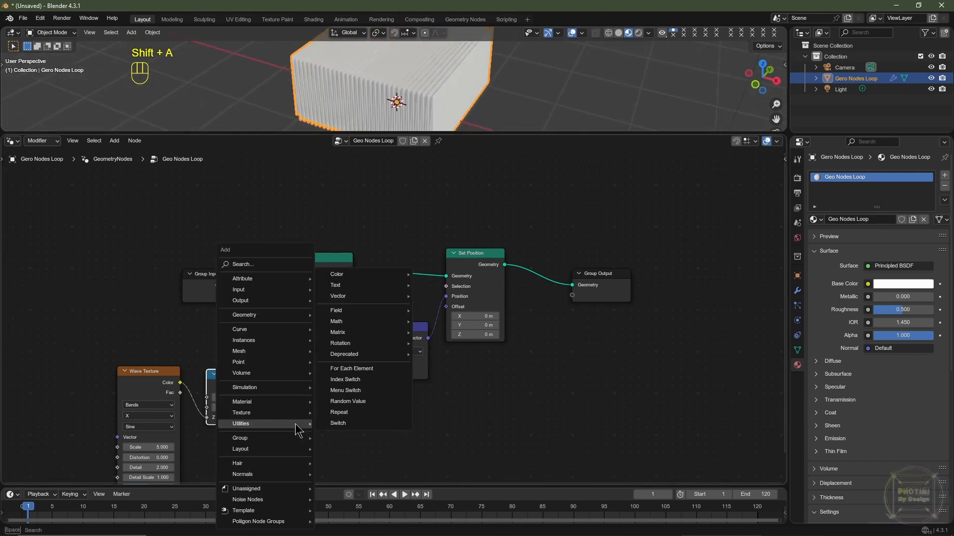
mouse_move(376, 298)
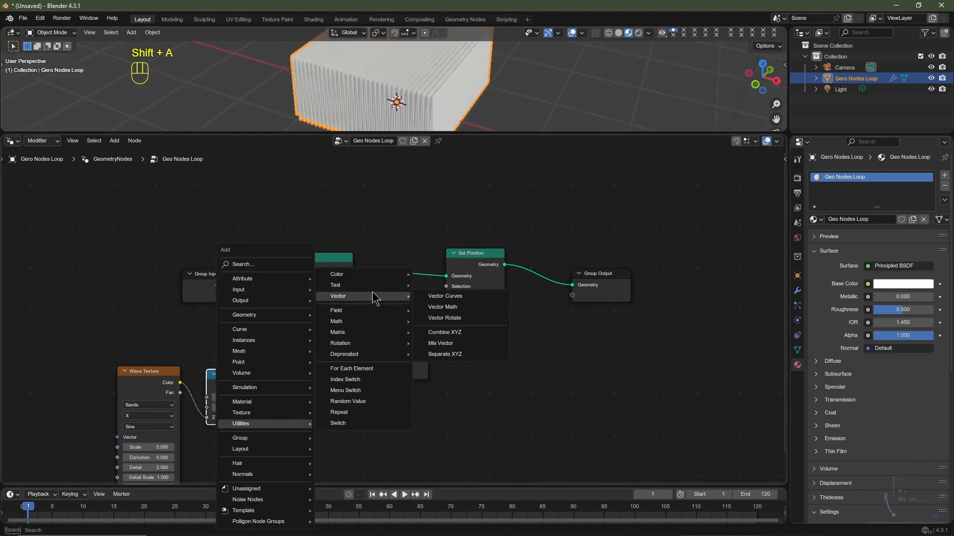
click(456, 307)
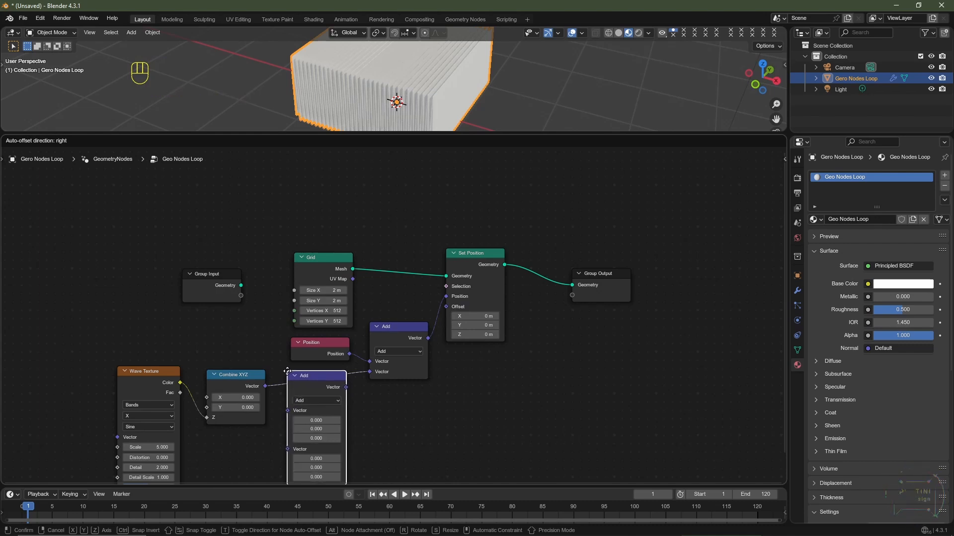
click(287, 372)
click(332, 401)
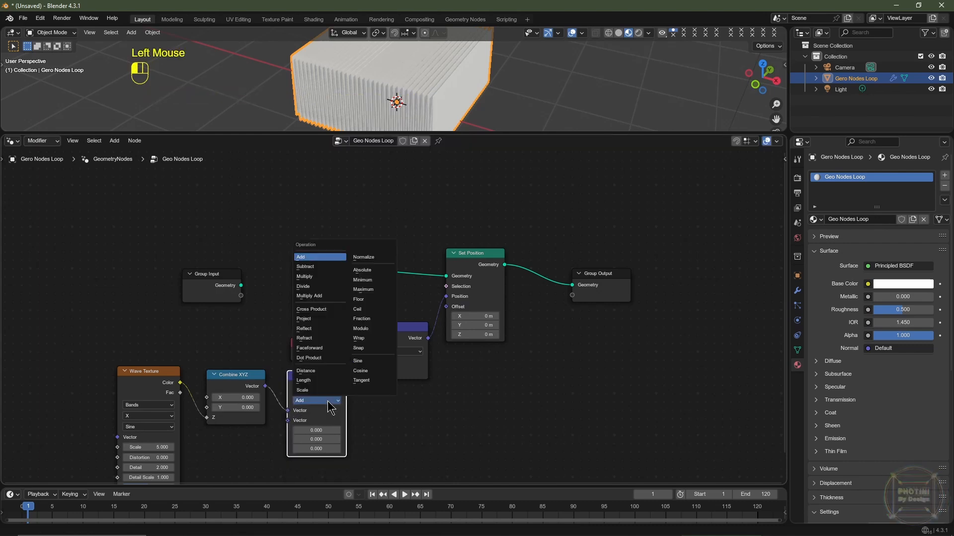
click(312, 269)
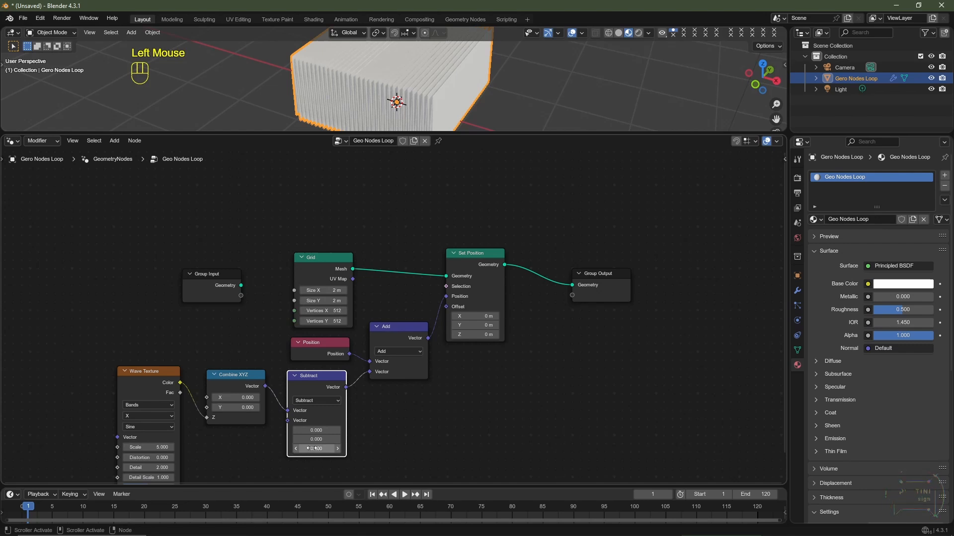
Set the Z component of the Subtract node's second vector to 0.5 and inspect the displaced grid
double_click(311, 449)
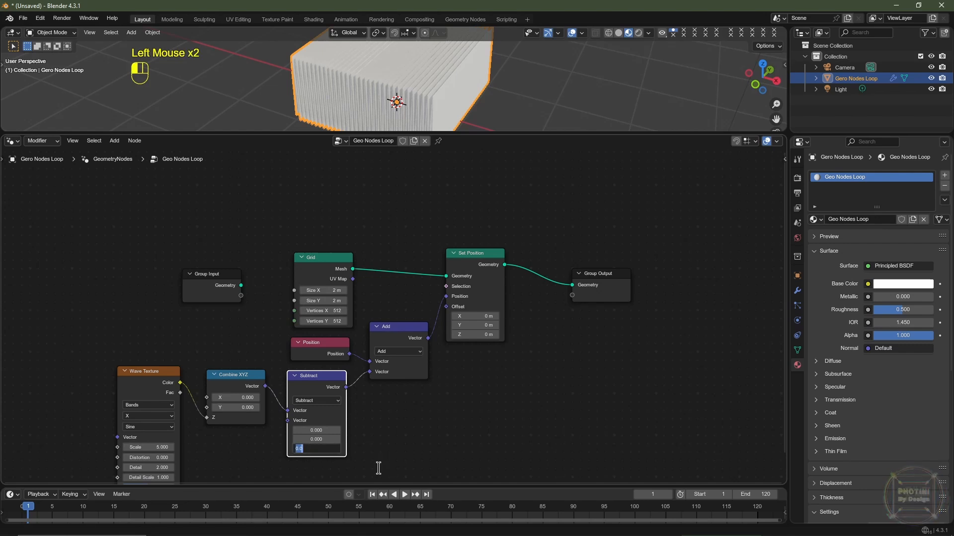
key(Return)
scroll(431, 106, down, 2)
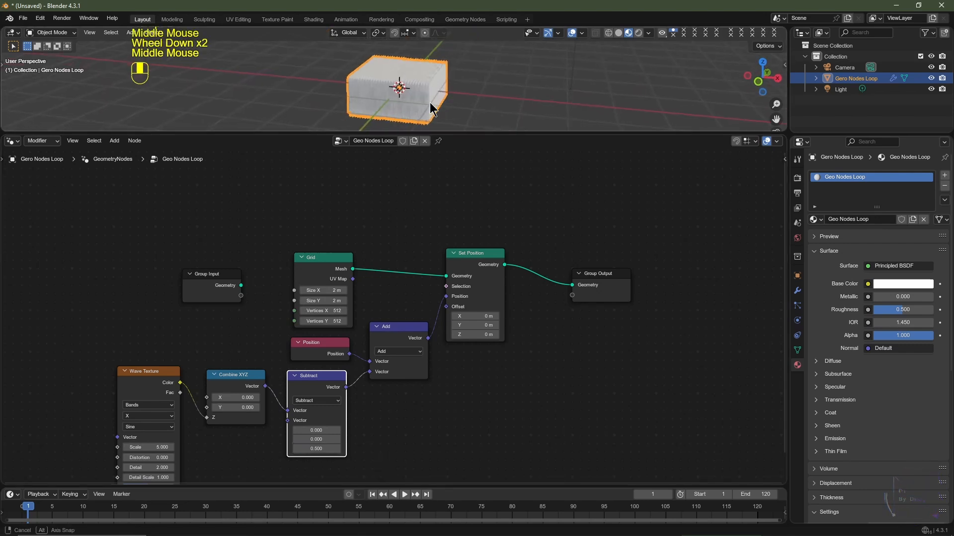
scroll(422, 110, up, 1)
middle_drag(430, 106, 391, 93)
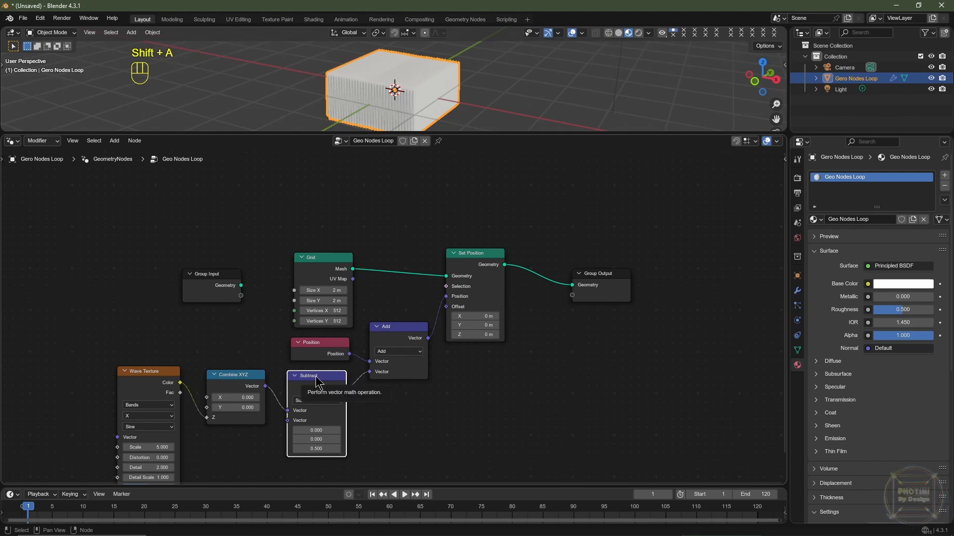
Duplicate the Subtract node into the link between Subtract and Add, and change the copy's operation to Scale
key(shift+d)
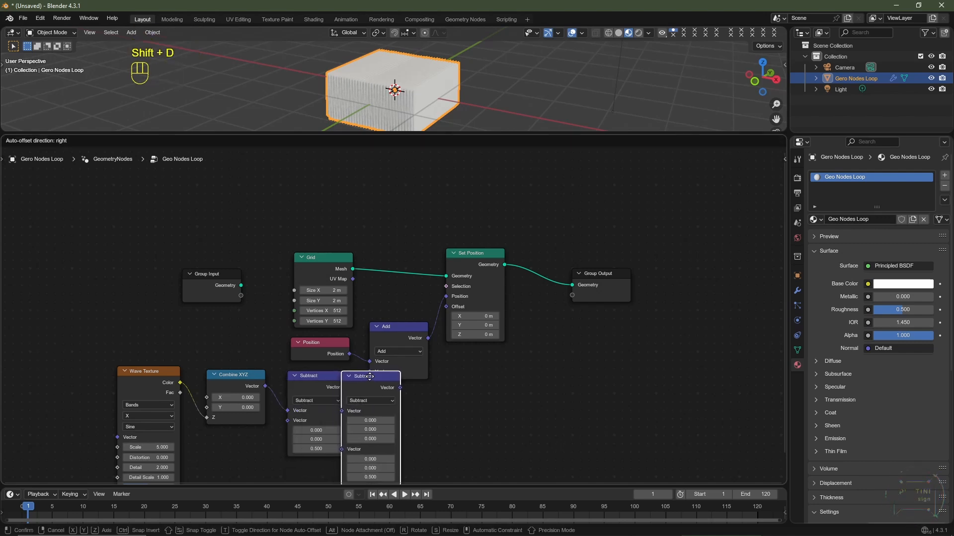
click(390, 376)
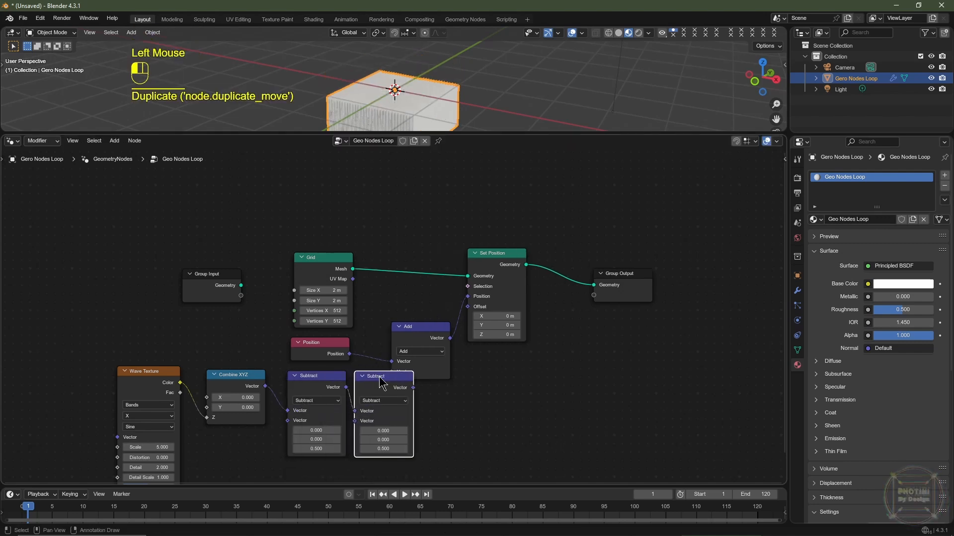
click(382, 405)
click(382, 405)
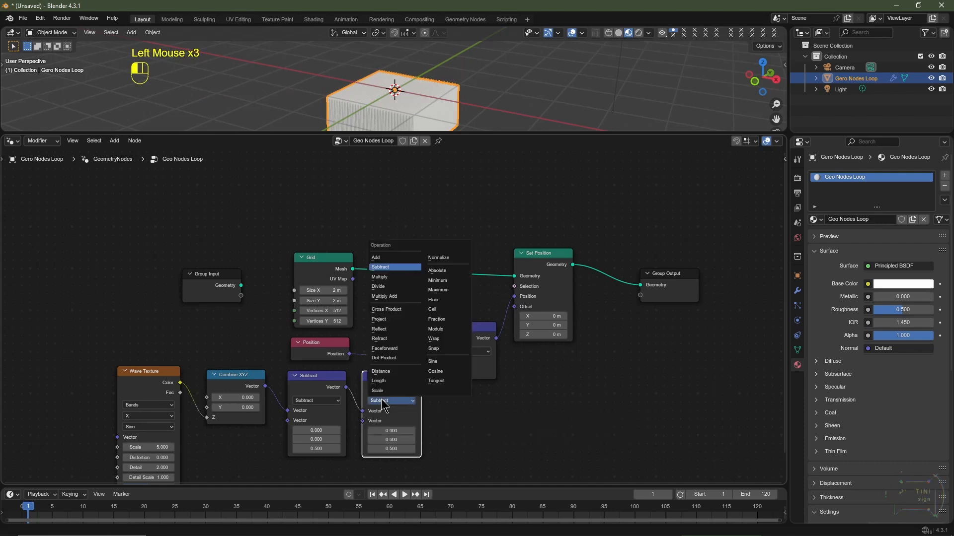
click(384, 397)
Set the Scale node's factor to 0.5 and move the Position node directly above it
click(398, 421)
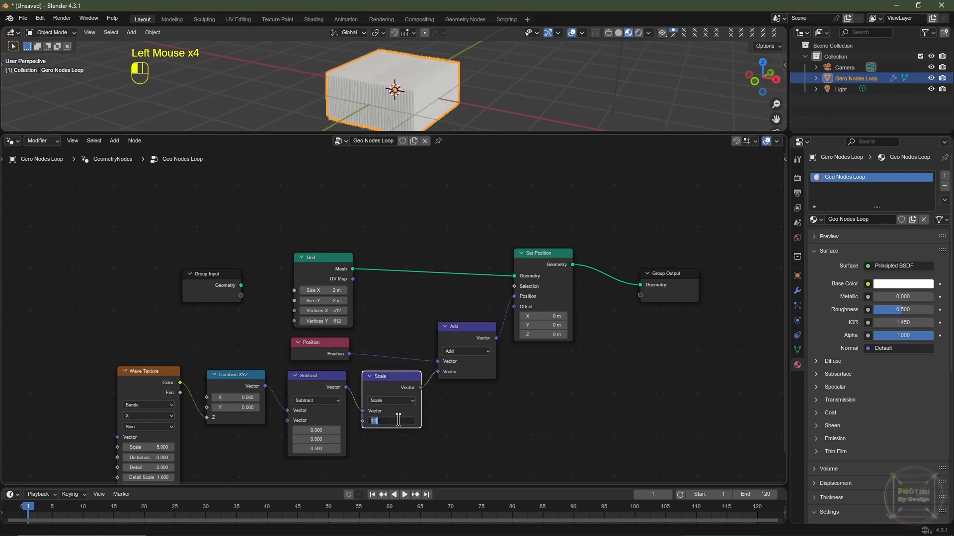
key(Return)
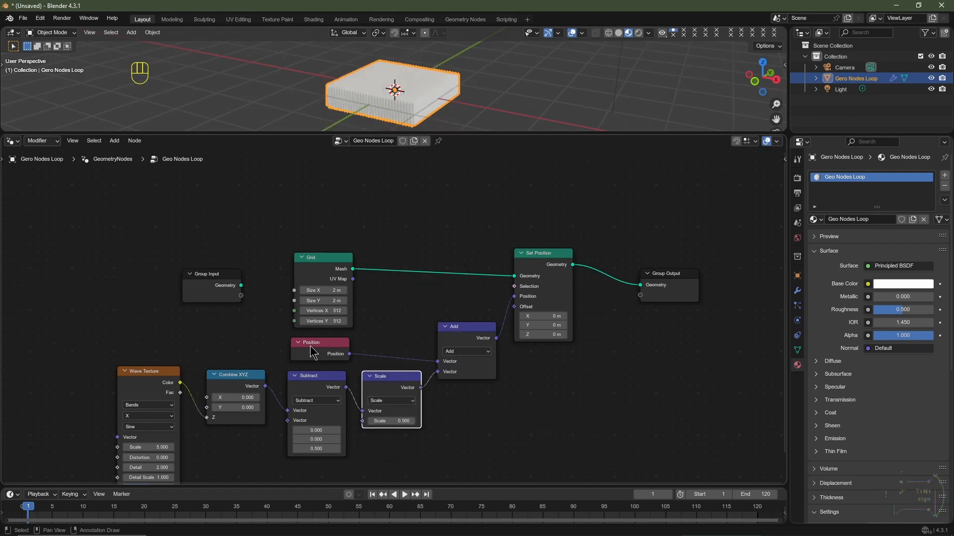
drag(311, 347, 383, 346)
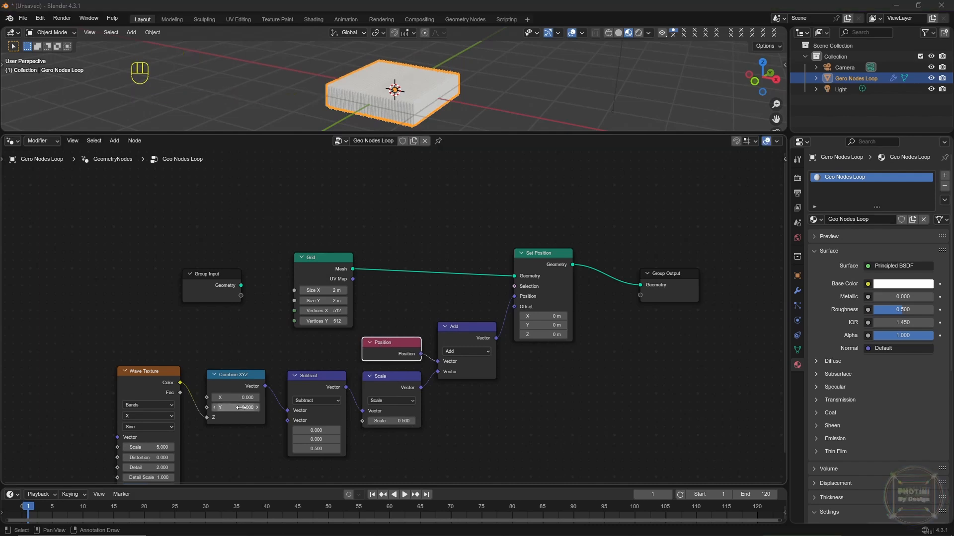
Set the Wave Texture's Scale to 0.5 and its Distortion to 50
middle_drag(199, 414, 278, 397)
scroll(278, 397, up, 2)
middle_drag(278, 398, 359, 396)
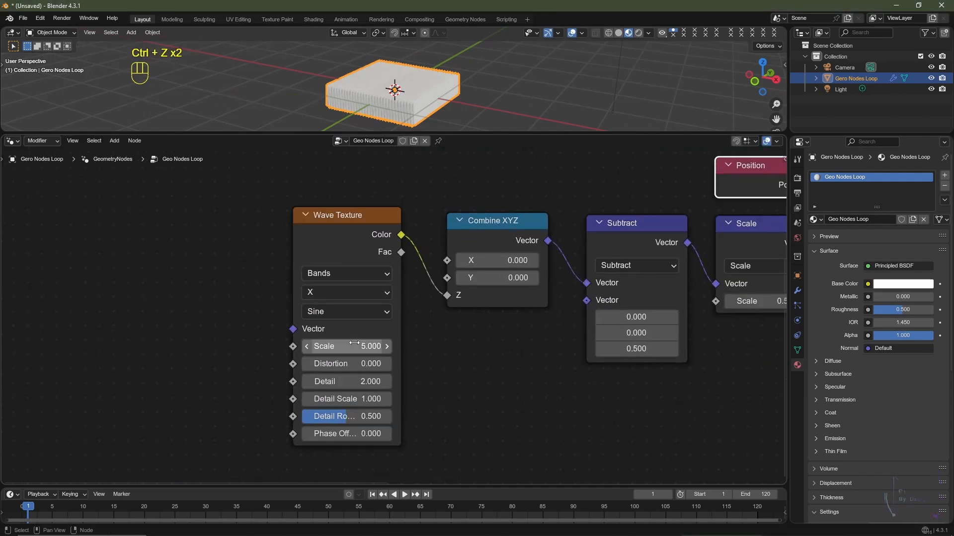
click(355, 344)
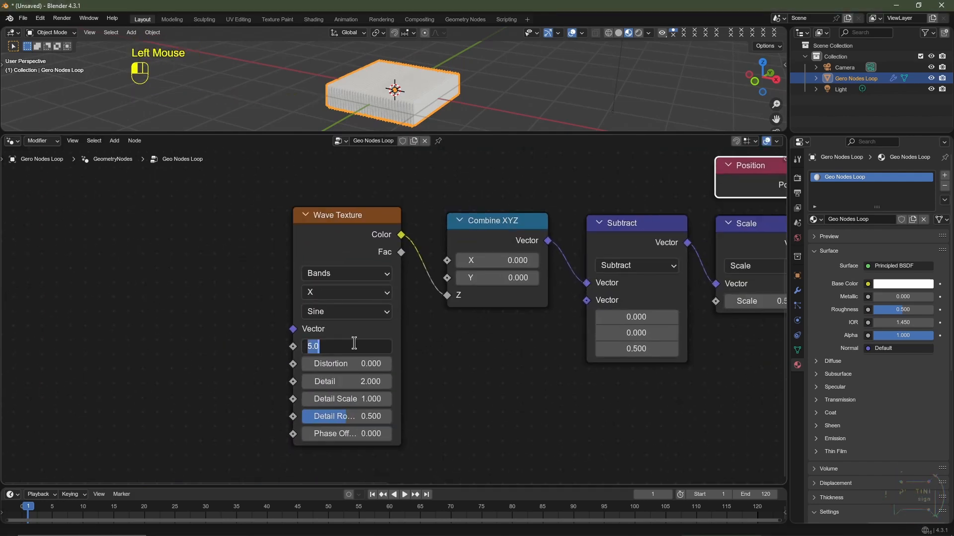
key(BackSpace)
text(.5)
key(Tab)
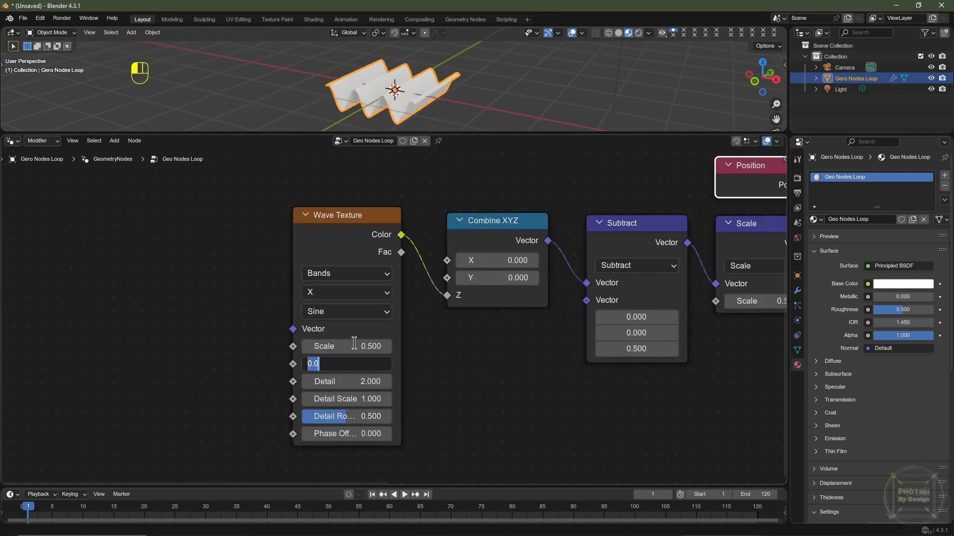
text(50)
key(Tab)
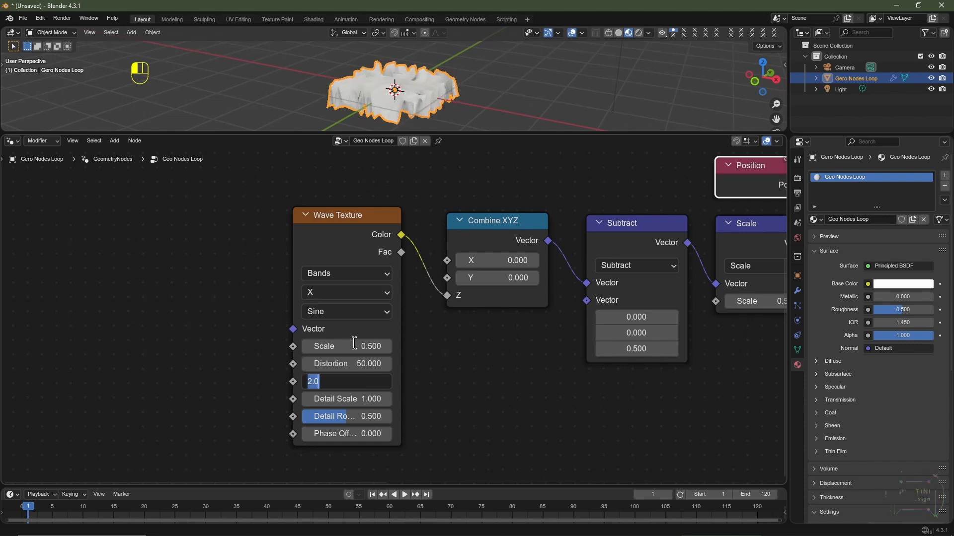
Set the Wave Texture's Detail to 4 and Detail Scale to 2, and inspect the displaced surface up close
text(4)
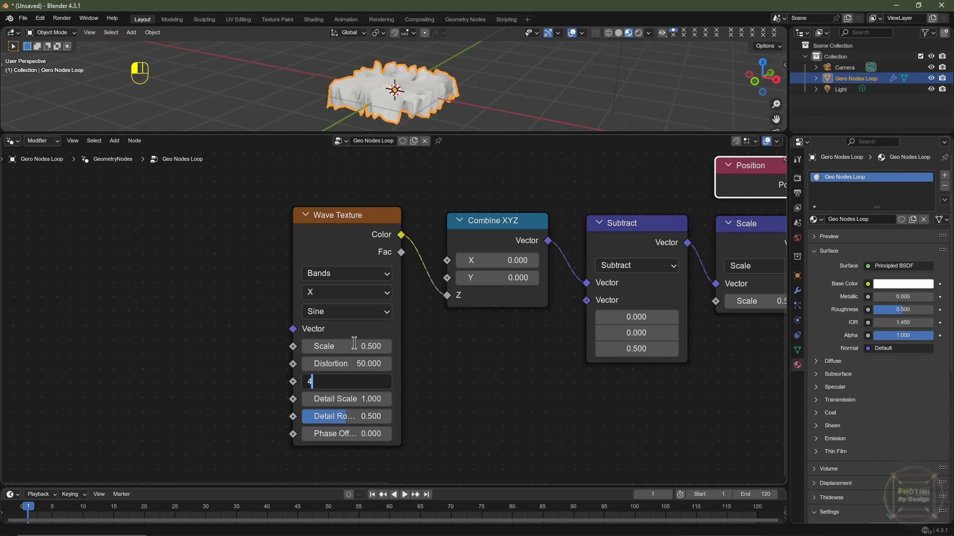
key(Tab)
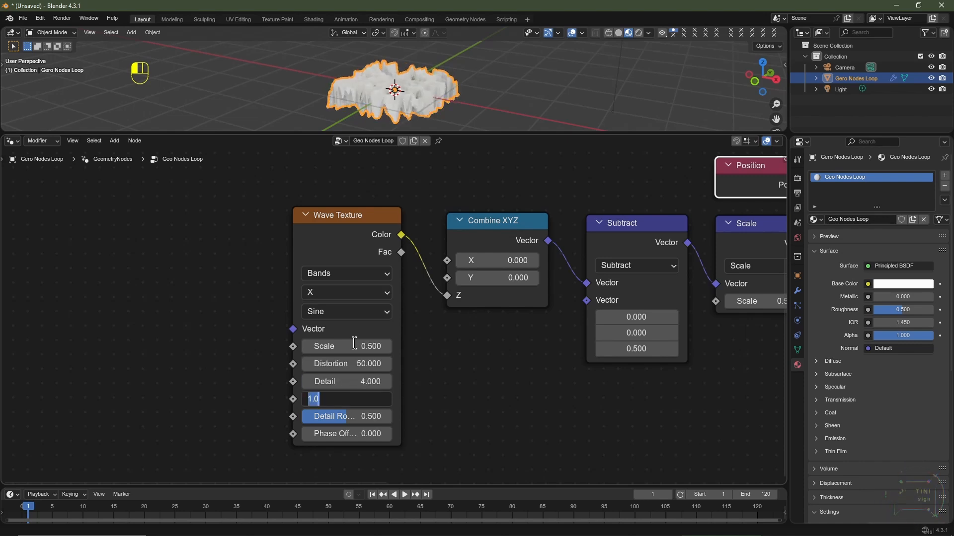
text(2)
key(Return)
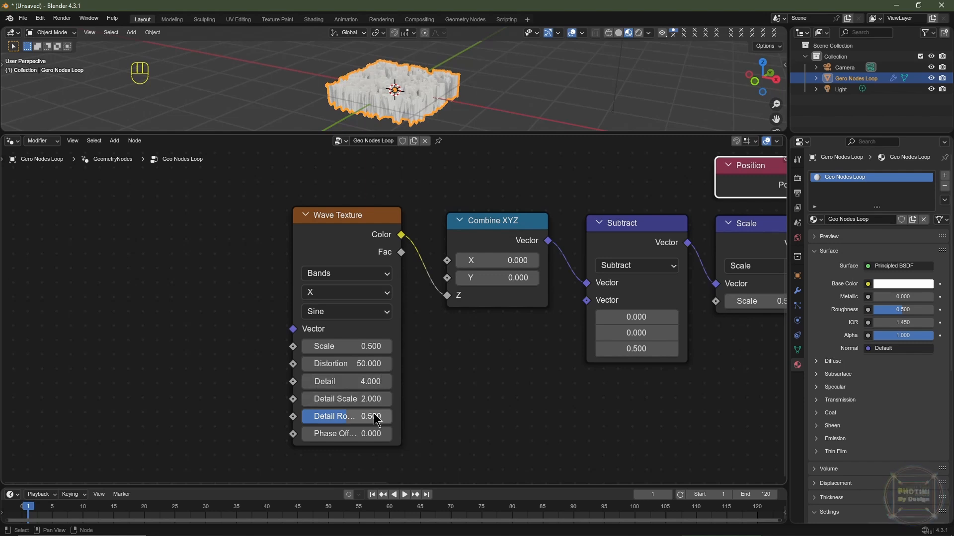
scroll(453, 50, up, 2)
shift+middle_drag(454, 50, 460, 84)
scroll(460, 83, down, 1)
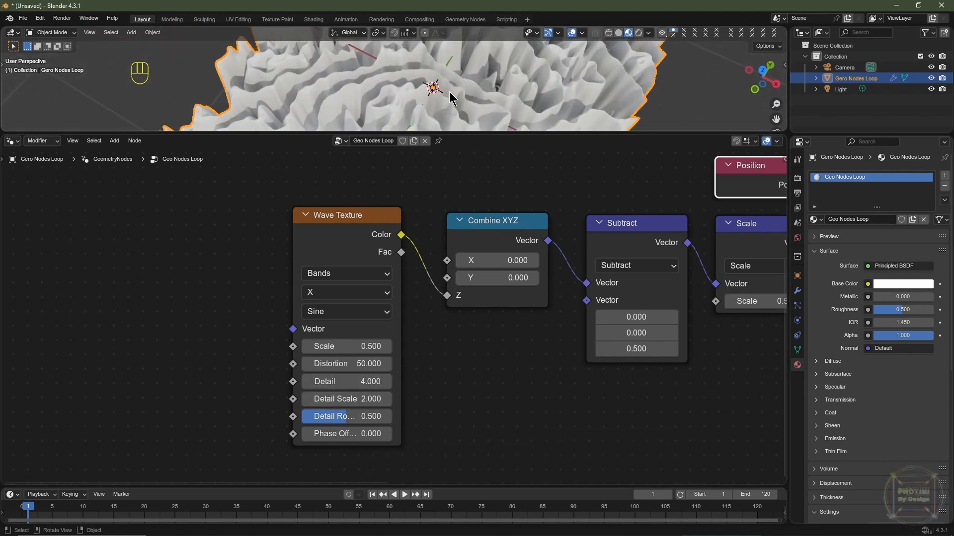
middle_drag(466, 74, 451, 94)
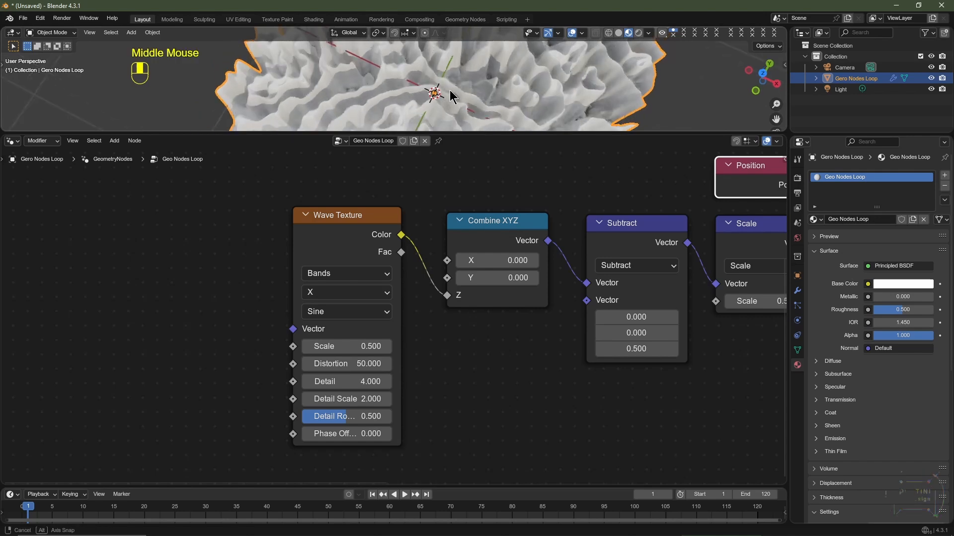
Move the Wave Texture node away from Combine XYZ and insert an RGB Curves node into the link between them
click(360, 219)
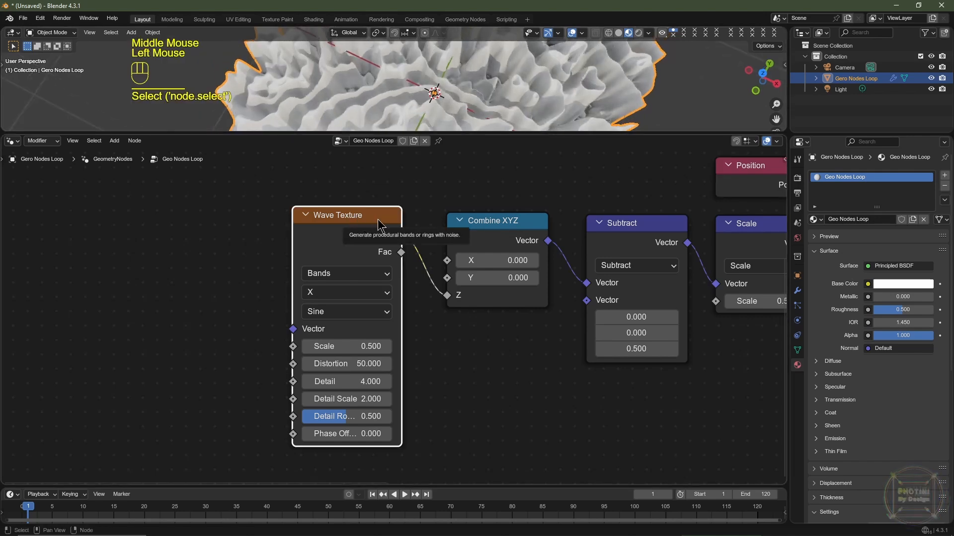
key(g)
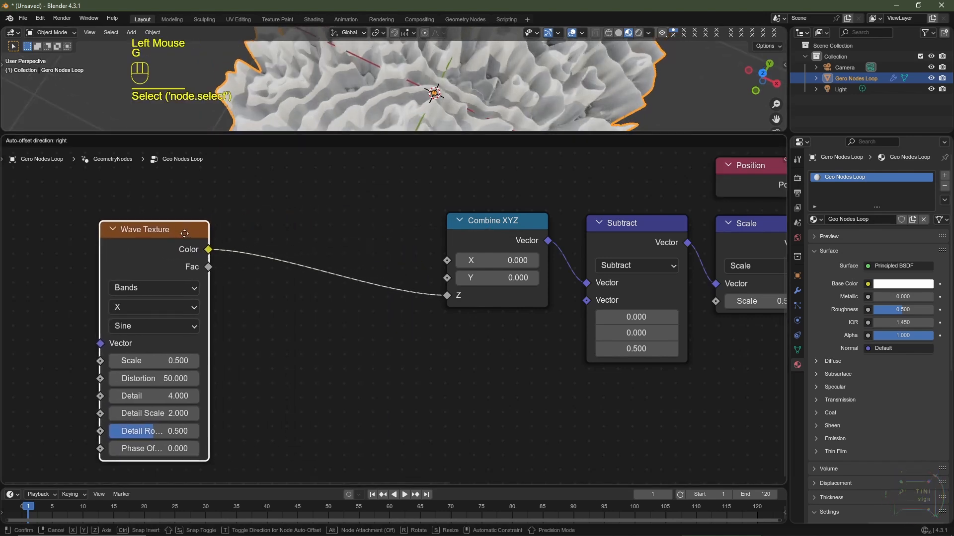
click(183, 233)
key(shift+a)
mouse_move(292, 344)
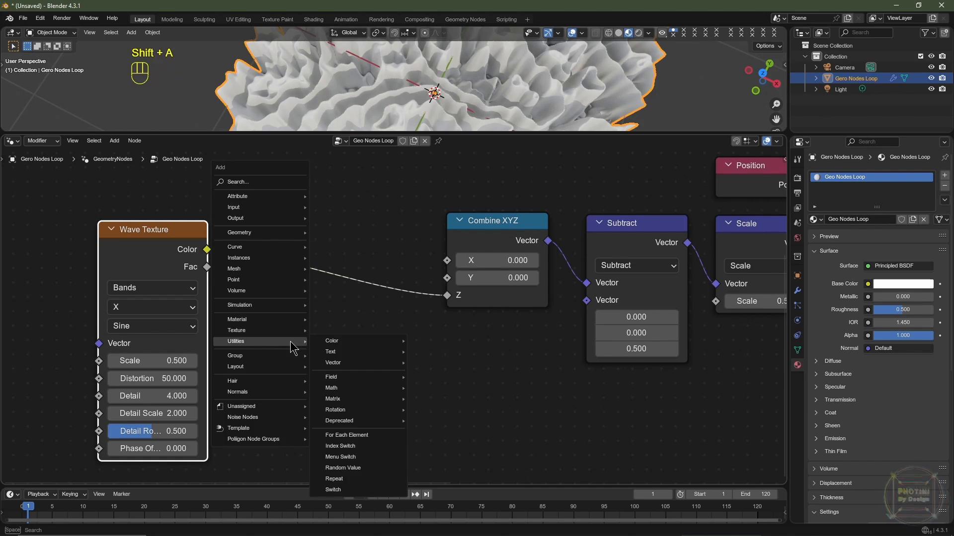
mouse_move(344, 341)
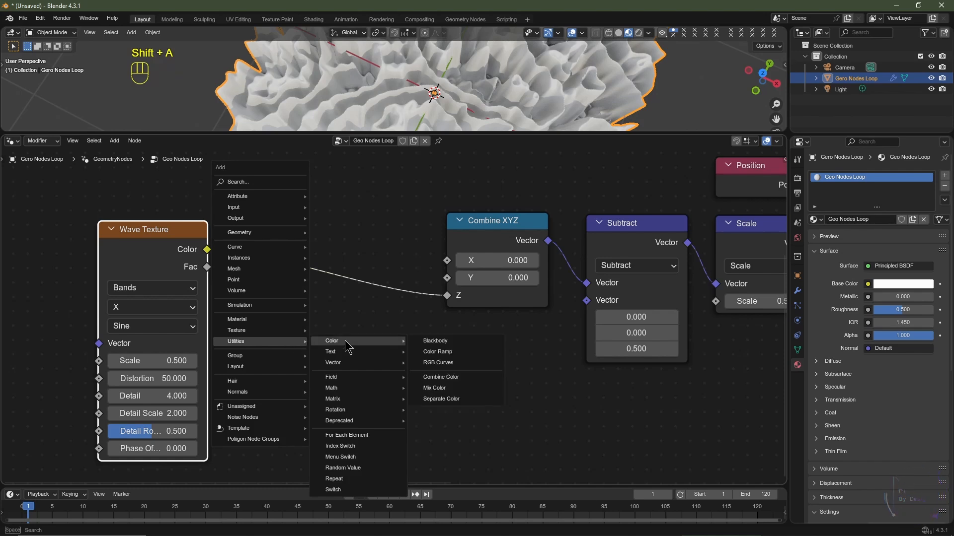
click(437, 363)
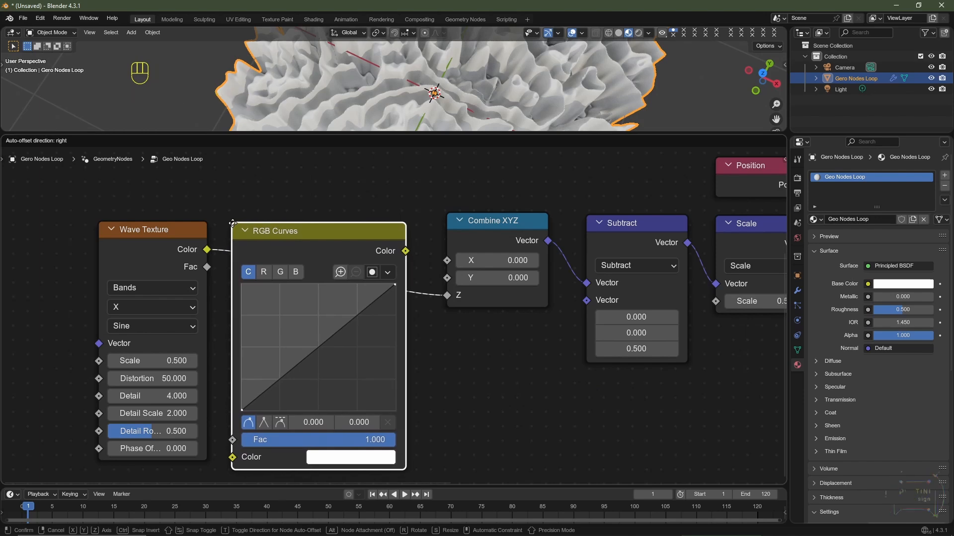
click(240, 220)
Shape the combined RGB curve with three points: about (0.11, 0.36), one level with it before the middle, and about (0.50, 0.93)
scroll(324, 356, up, 2)
drag(273, 389, 233, 366)
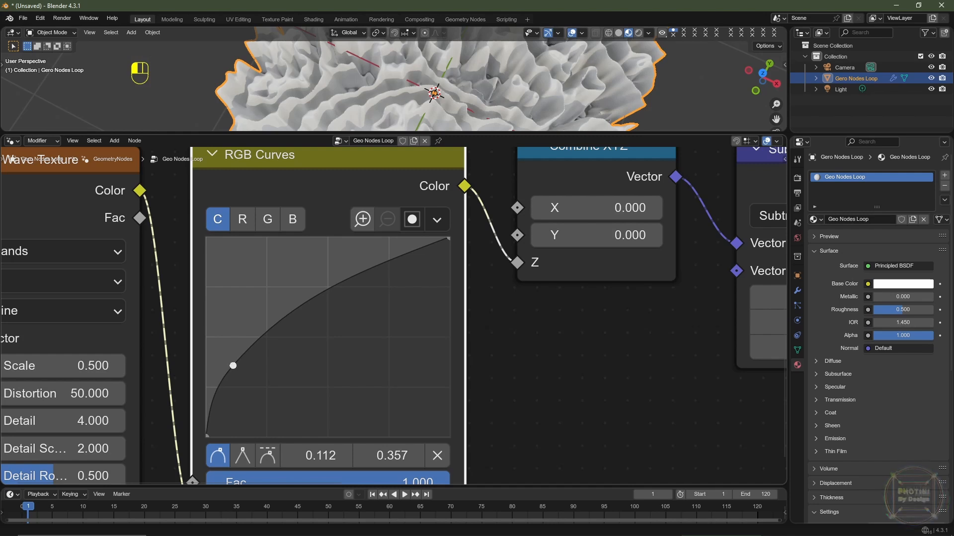
drag(262, 335, 299, 363)
drag(388, 310, 328, 250)
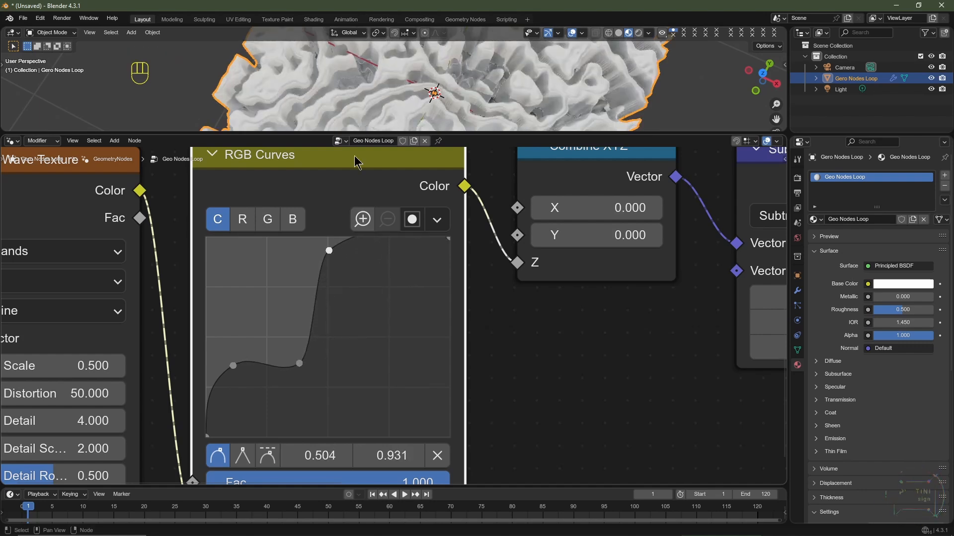
Fine-tune the curve by lowering its upper point to about (0.50, 0.90) and raising the middle point to about (0.39, 0.39)
scroll(425, 100, up, 2)
shift+middle_drag(368, 117, 395, 99)
mouse_move(329, 250)
mouse_down()
mouse_move(371, 313)
mouse_move(329, 258)
mouse_up()
scroll(387, 109, down, 1)
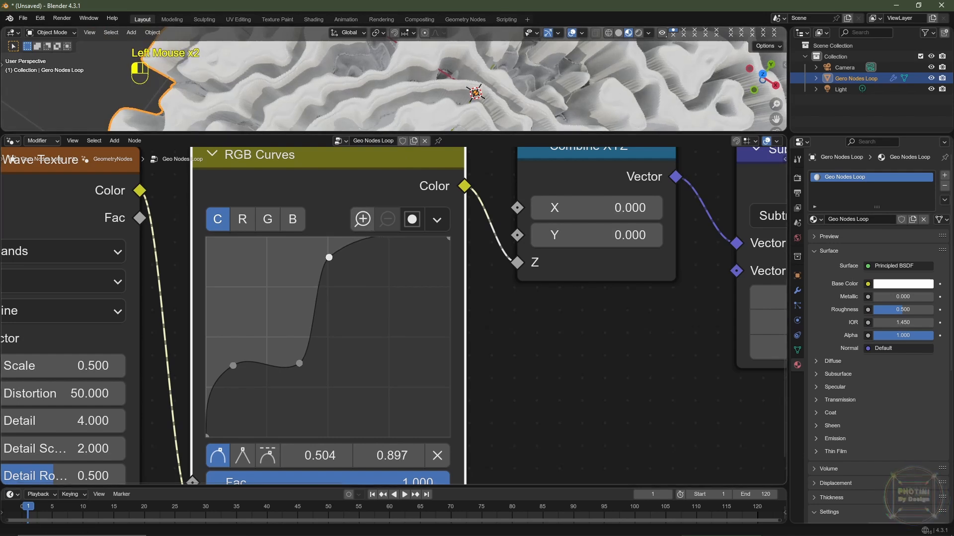
drag(299, 363, 300, 360)
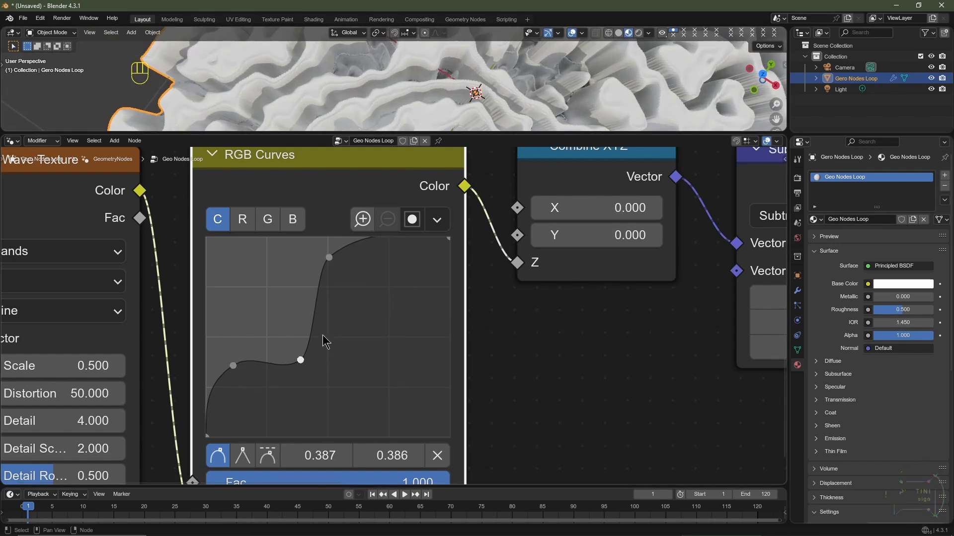
Add a Set Shade Smooth node on the link between Set Position and Group Output
scroll(370, 258, down, 10)
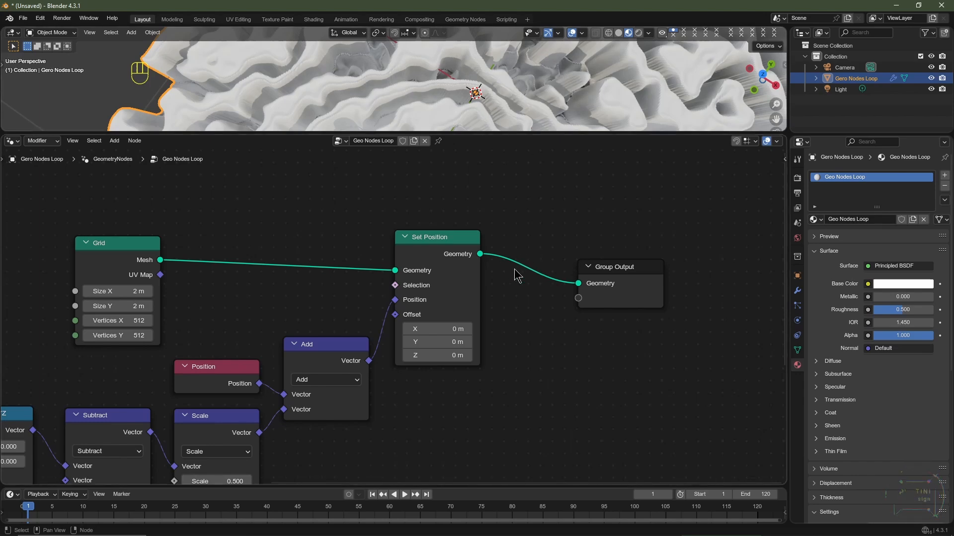
key(shift+a)
mouse_move(516, 276)
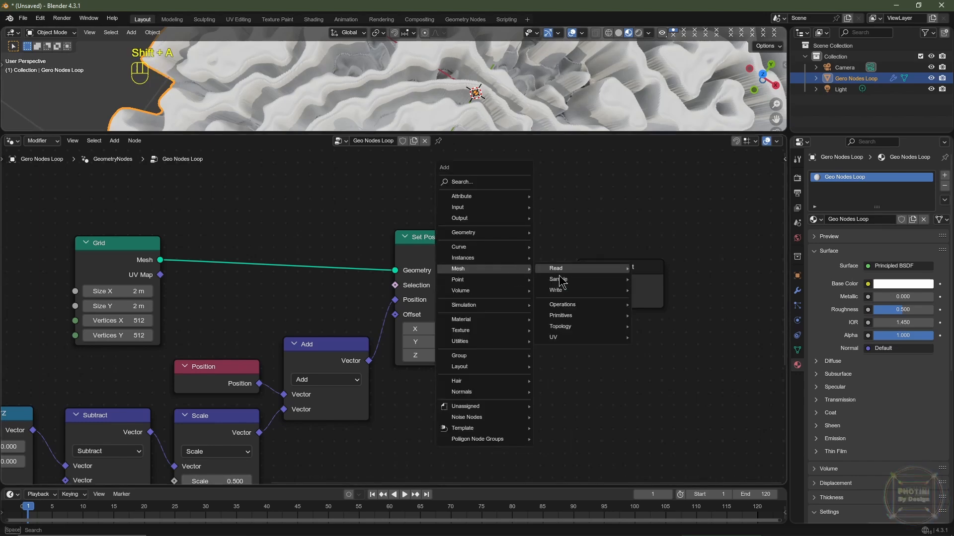
mouse_move(568, 290)
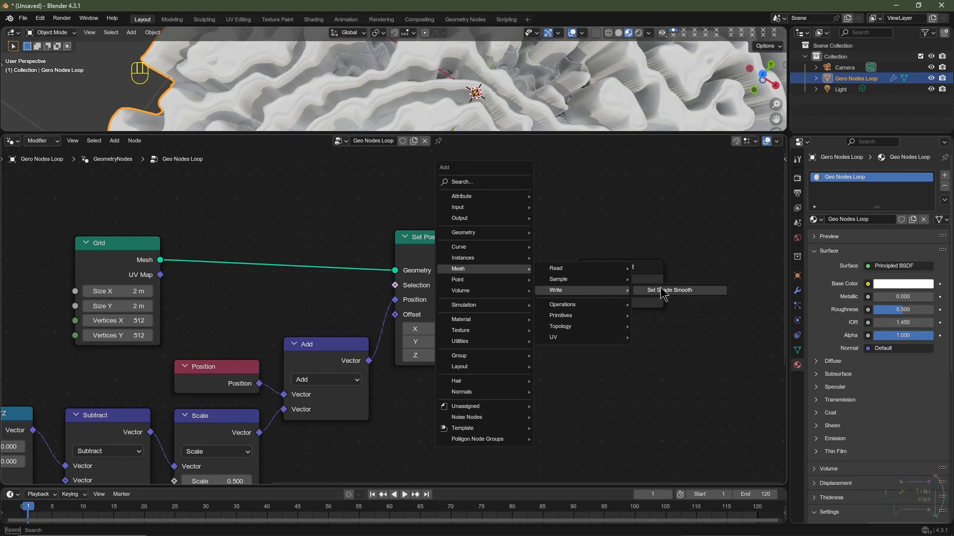
click(660, 289)
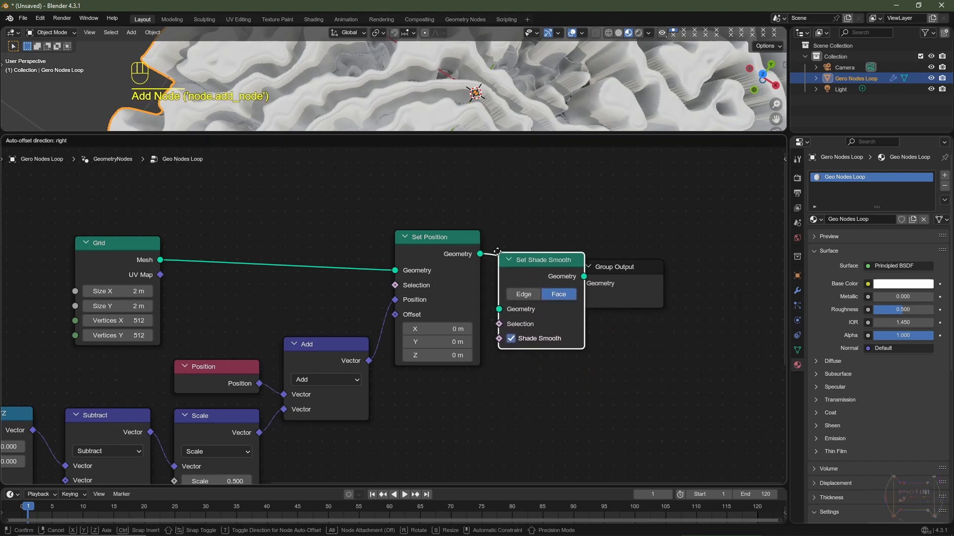
click(503, 227)
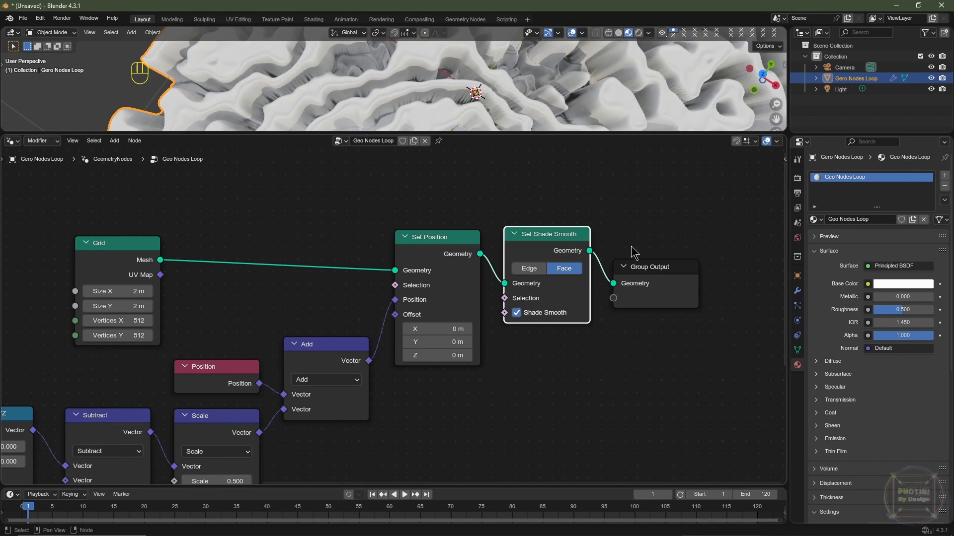
Insert a Set Material node between Set Shade Smooth and Group Output and assign the Geo Nodes Loop material to it
key(shift+a)
mouse_move(616, 298)
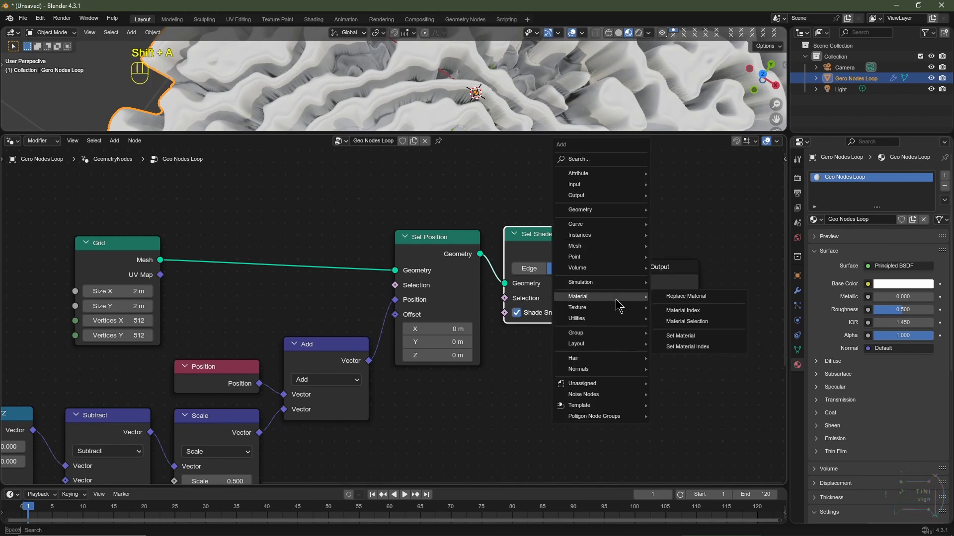
click(702, 337)
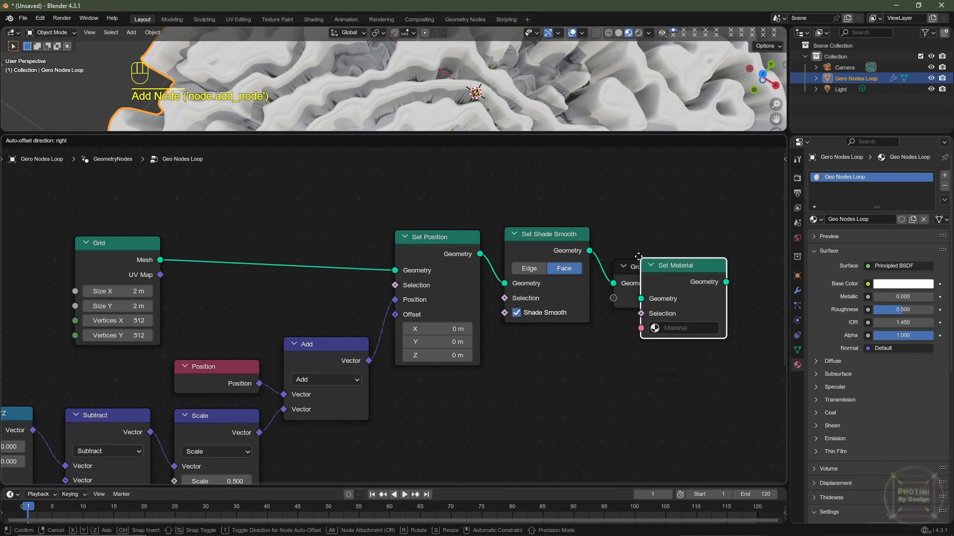
click(612, 228)
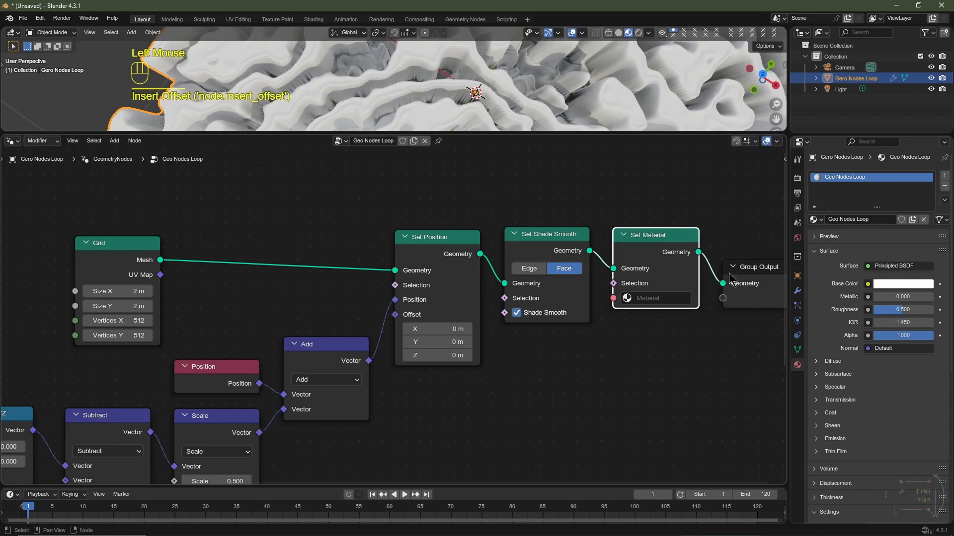
middle_drag(747, 287, 592, 290)
click(500, 300)
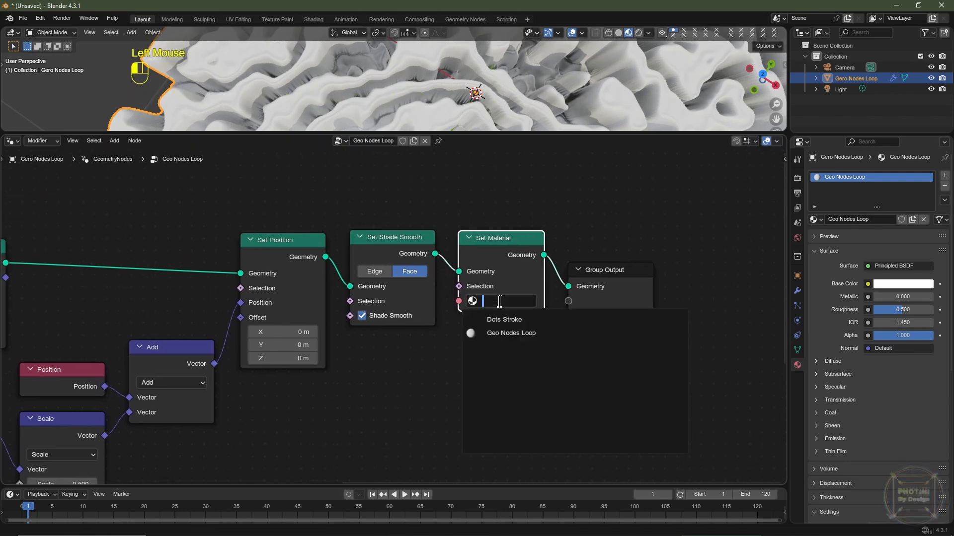
click(538, 334)
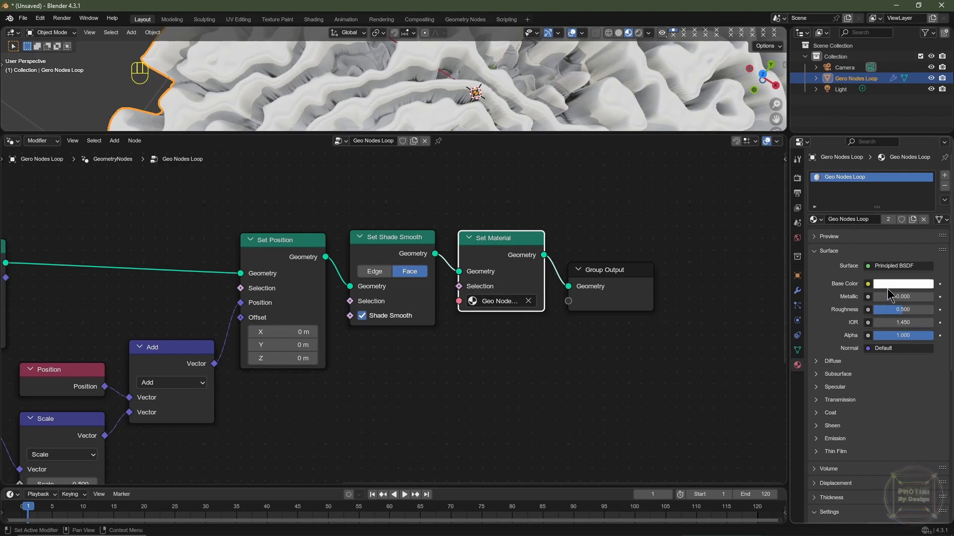
Darken the Geo Nodes Loop material's Base Color to a mid grey and check the displaced surface
click(888, 282)
scroll(888, 282, down, 10)
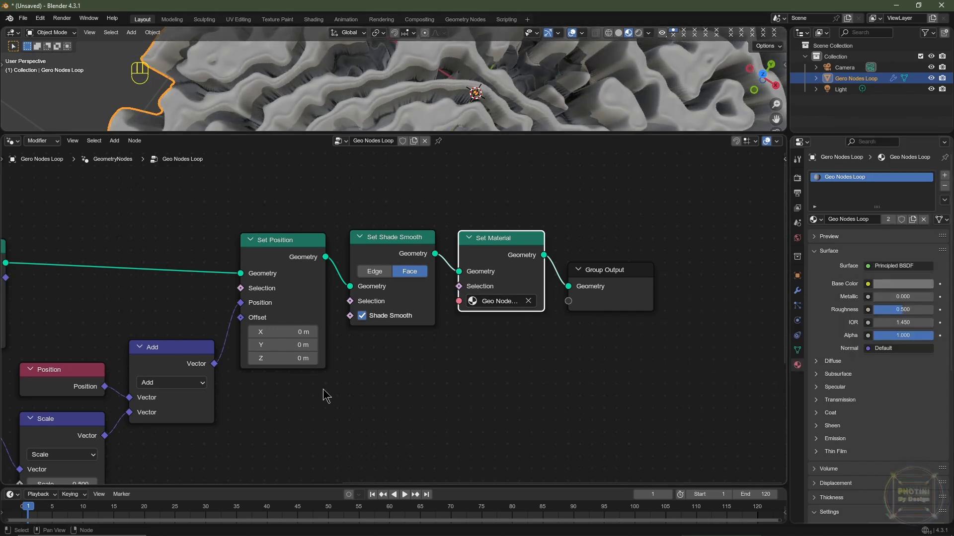
middle_drag(362, 384, 597, 379)
scroll(513, 128, down, 2)
middle_drag(514, 128, 395, 122)
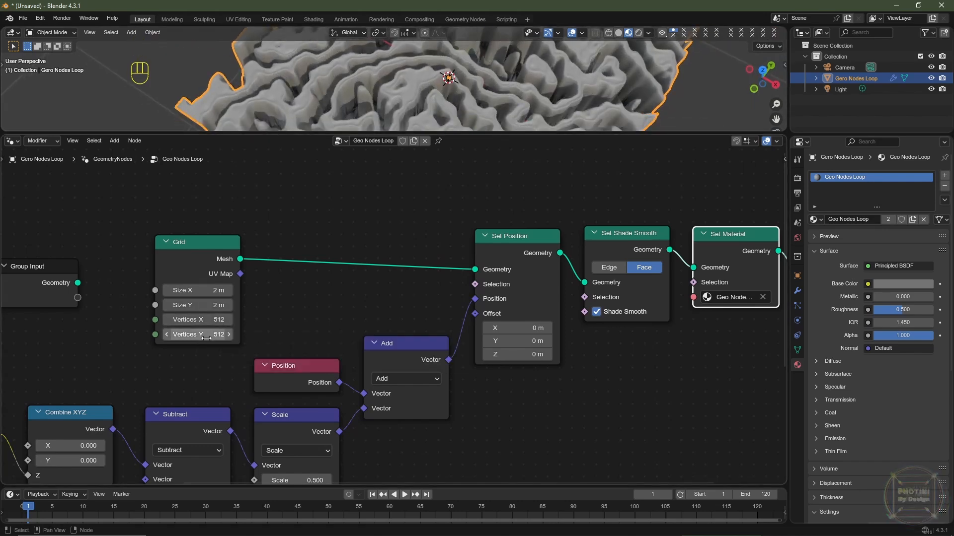
middle_drag(346, 317, 239, 329)
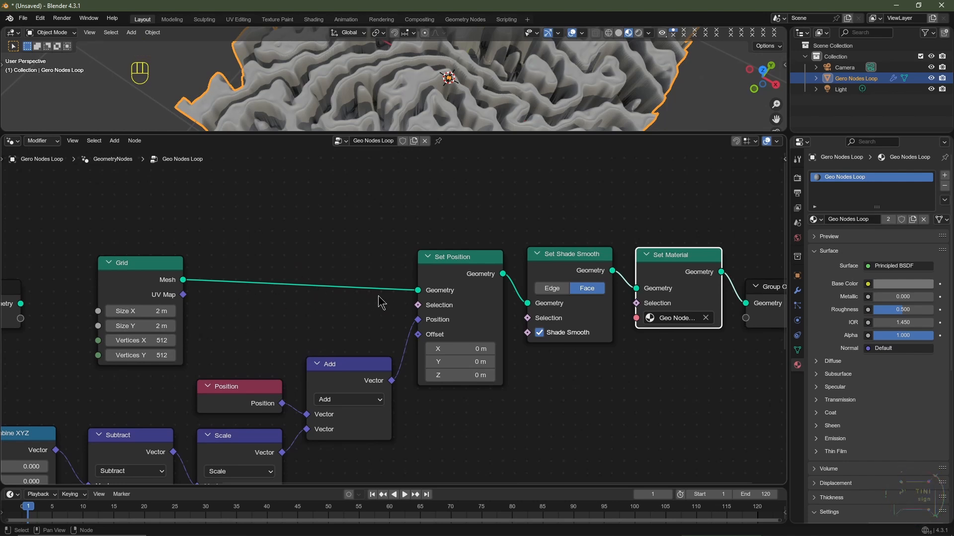
middle_drag(495, 73, 473, 85)
Insert a Switch node between Grid and Set Position, and also connect the Grid's Mesh output to its True input
click(347, 280)
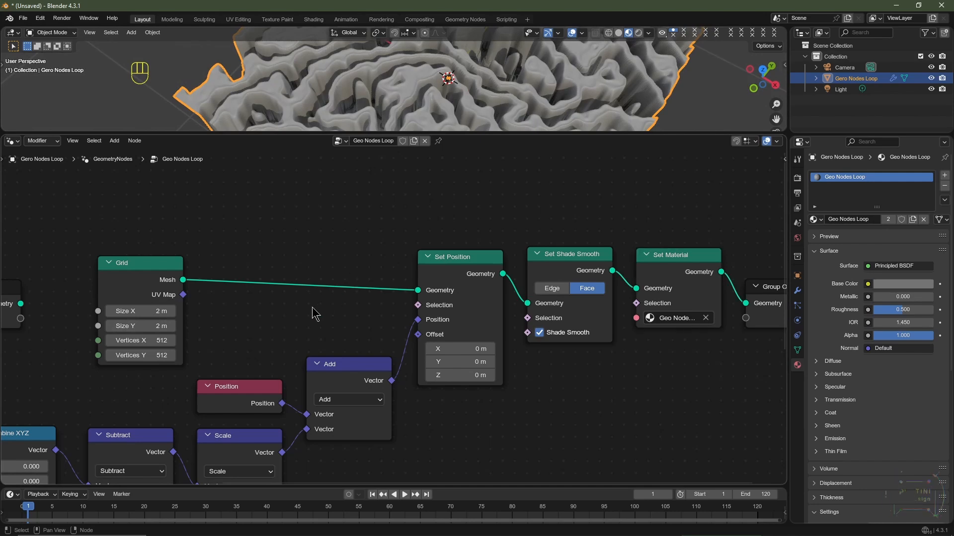
key(shift+a)
mouse_move(296, 340)
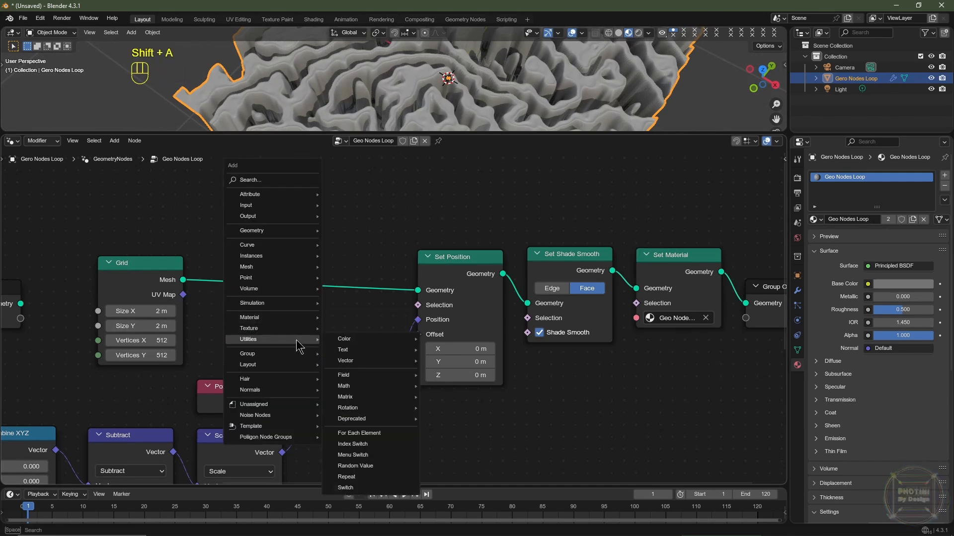
click(345, 488)
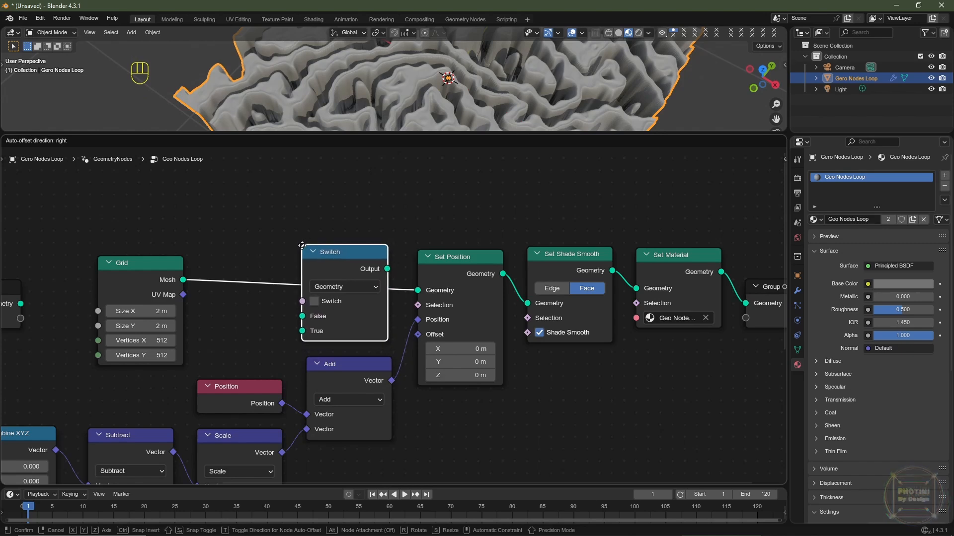
click(308, 250)
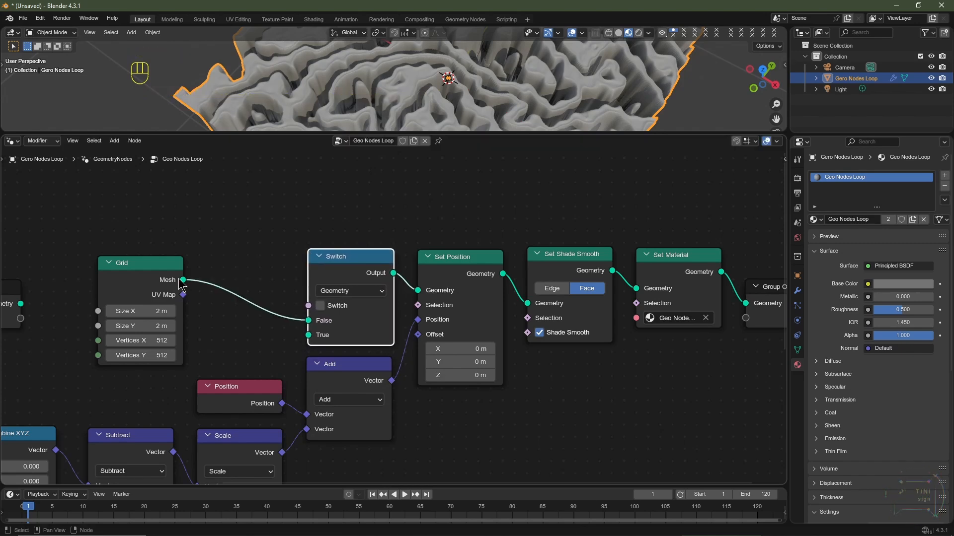
drag(184, 280, 308, 340)
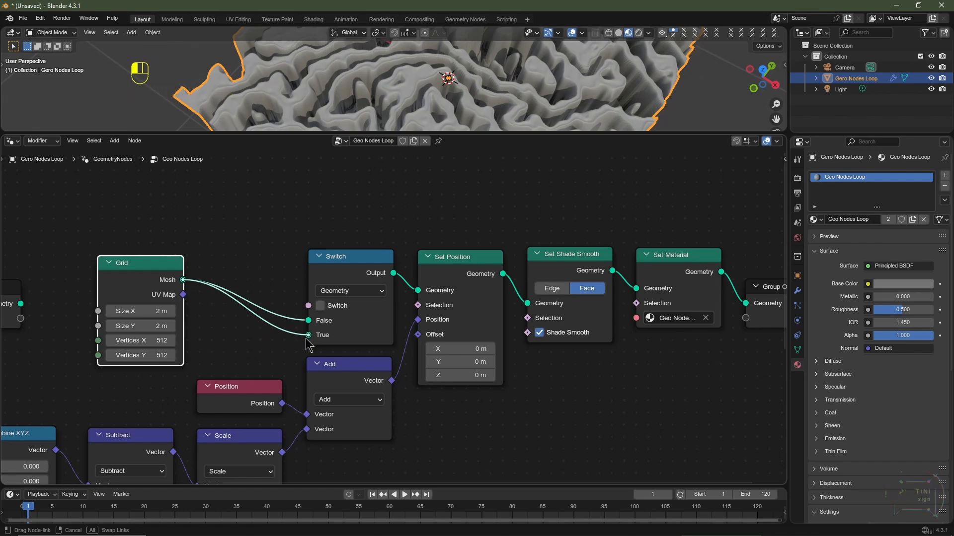
Add an Is Viewport node above the Grid and connect it to the Switch node's Switch input
shift+scroll(251, 237, down, 2)
key(shift+a)
mouse_move(250, 234)
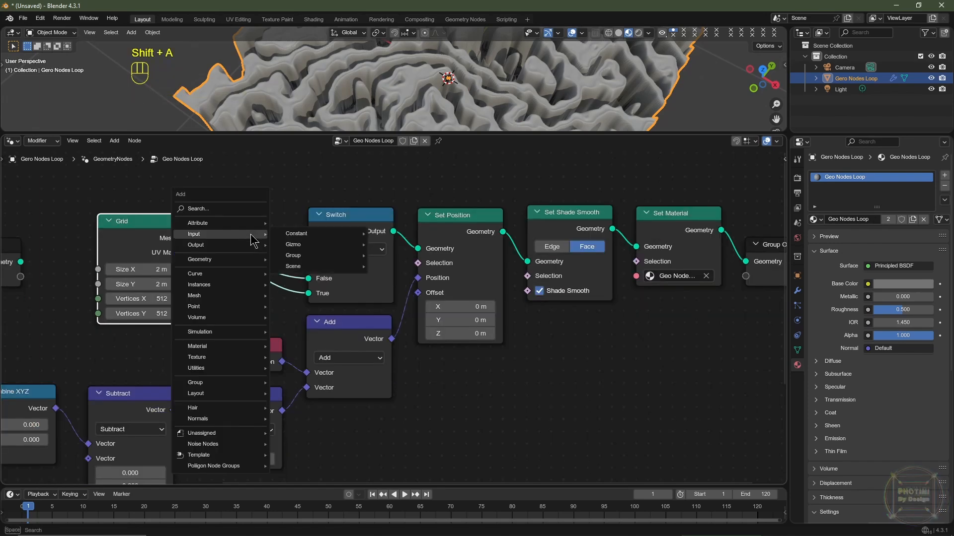
mouse_move(324, 271)
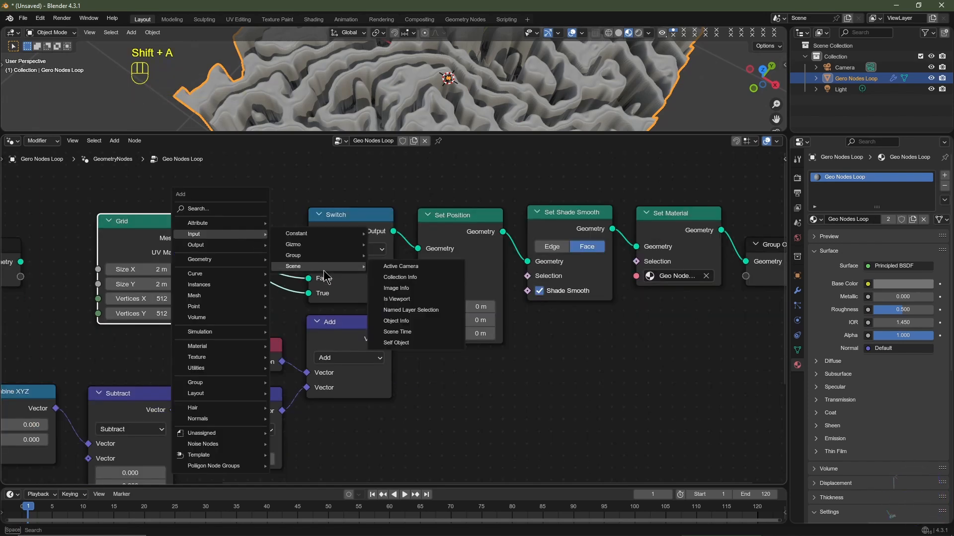
click(407, 300)
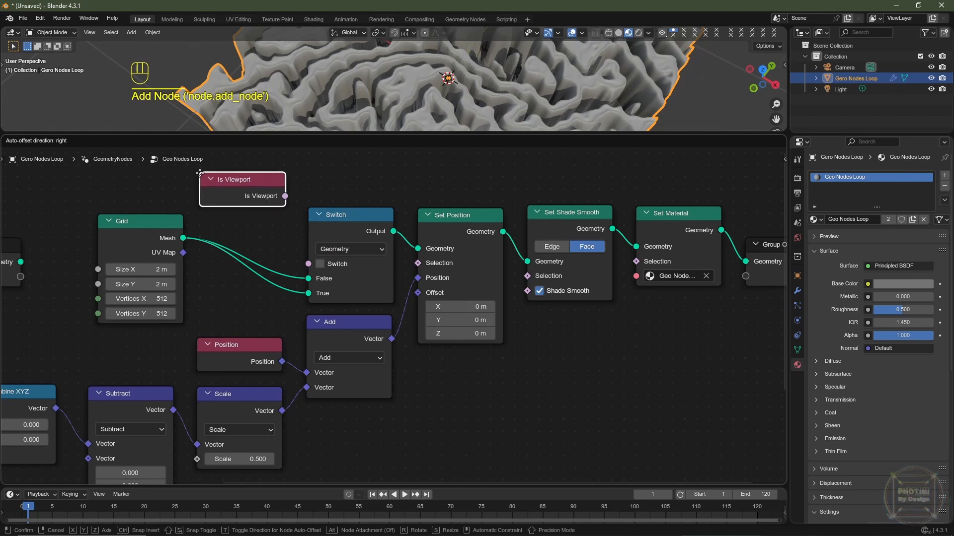
click(286, 200)
drag(286, 197, 308, 264)
Insert a Subdivision Surface node on the link from the Grid's Mesh output to the Switch node's False input
key(shift+a)
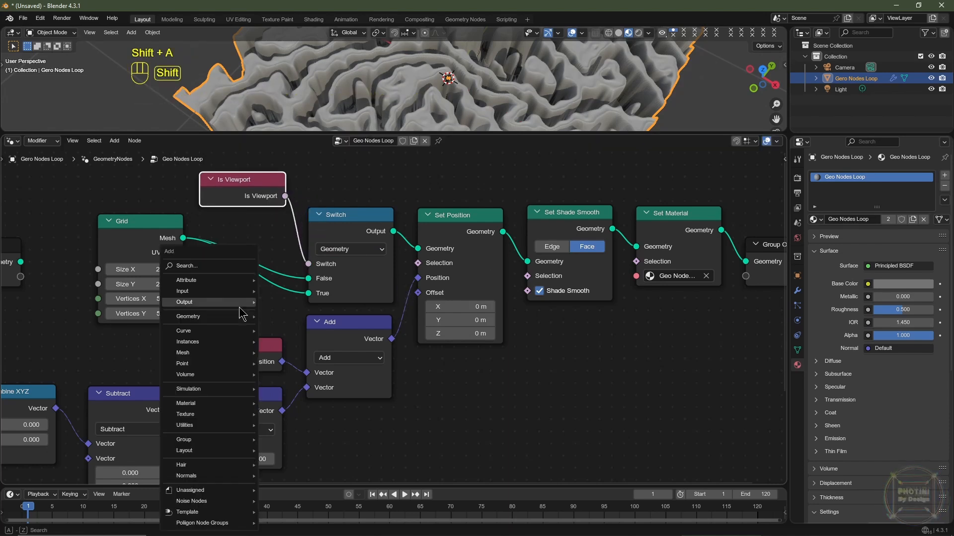
mouse_move(228, 353)
mouse_move(312, 393)
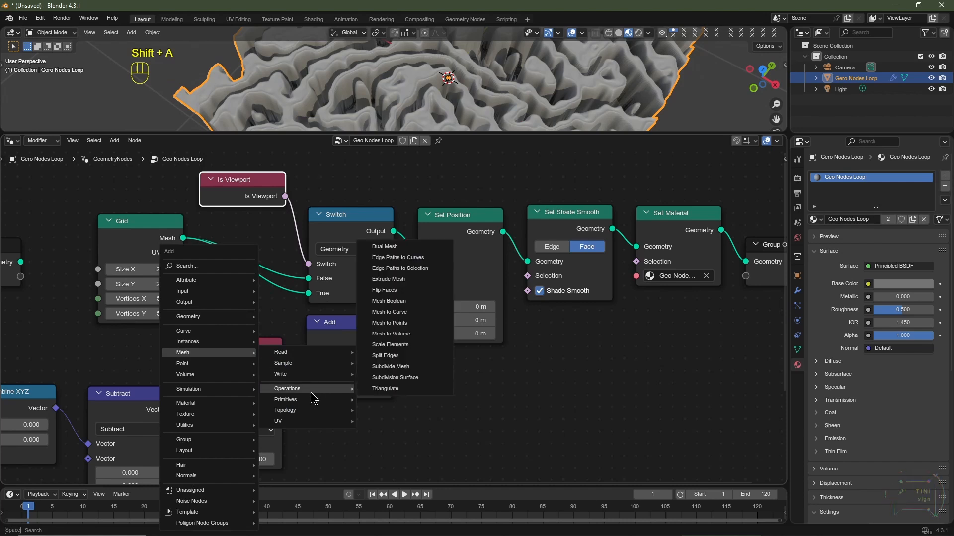
click(412, 379)
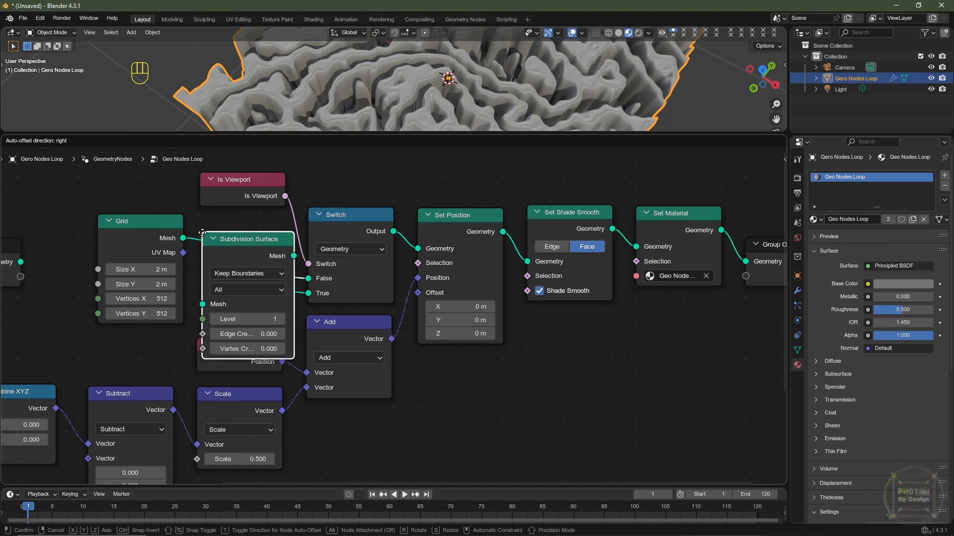
click(204, 232)
Move the Is Viewport and Subdivision Surface nodes so nothing overlaps, and set the subdivision Level to 2
scroll(204, 232, down, 1)
middle_drag(244, 198, 270, 251)
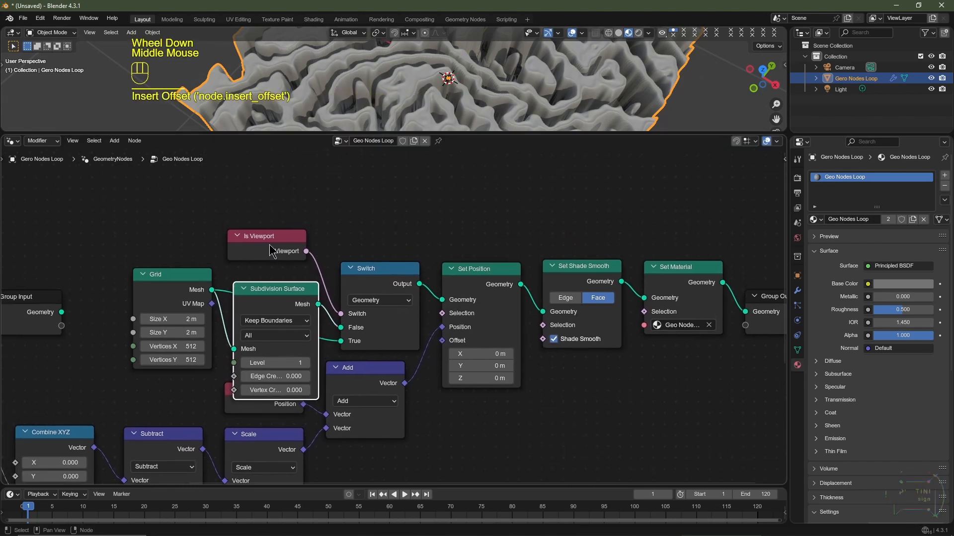
drag(271, 251, 278, 230)
drag(277, 288, 271, 261)
drag(278, 222, 271, 227)
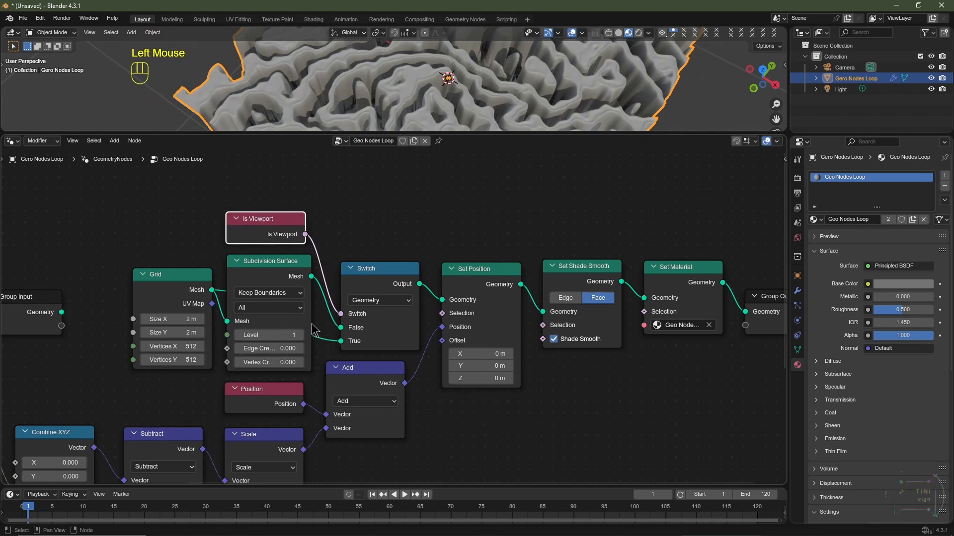
click(300, 336)
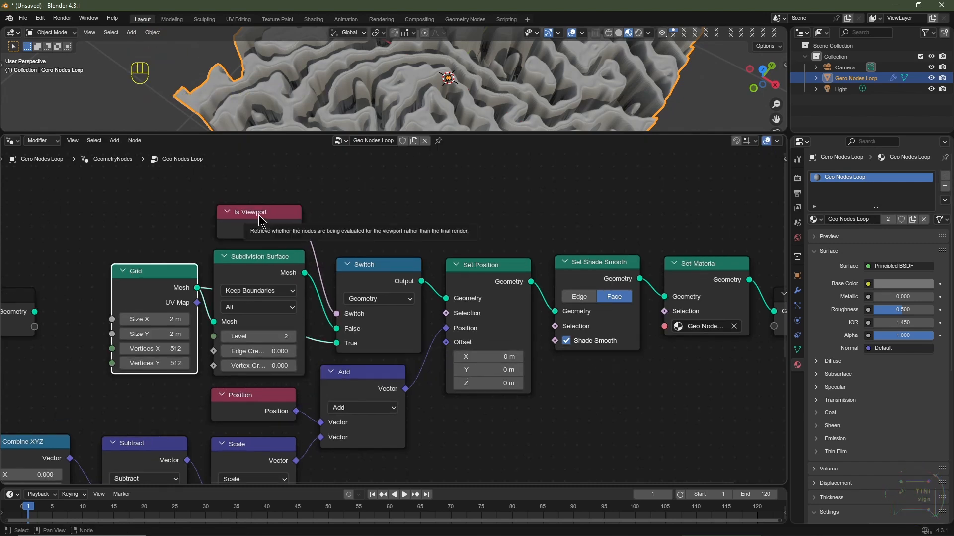
click(259, 220)
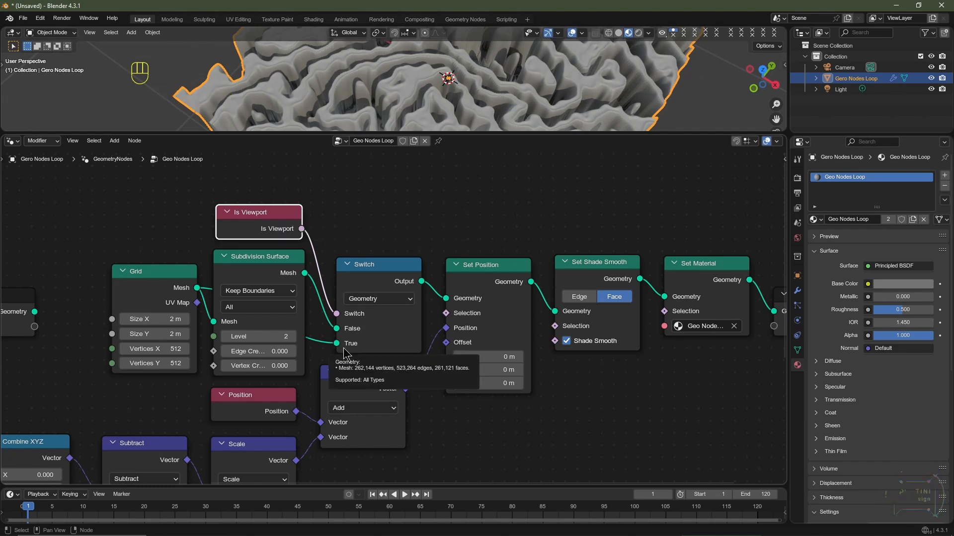
click(157, 300)
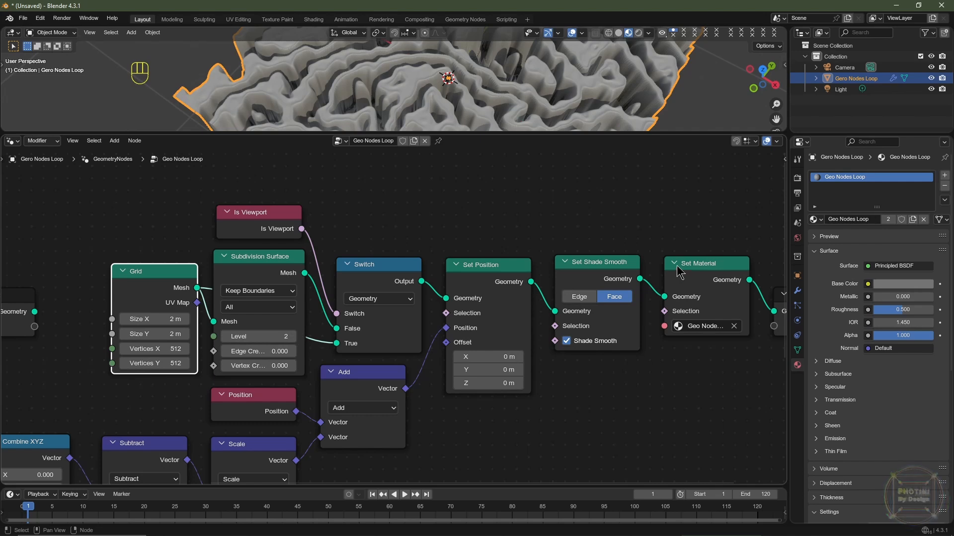
Add a Subdivision Surface modifier after the Geometry Nodes modifier, disable it in the viewport, and make the Geometry Nodes modifier active again
click(798, 292)
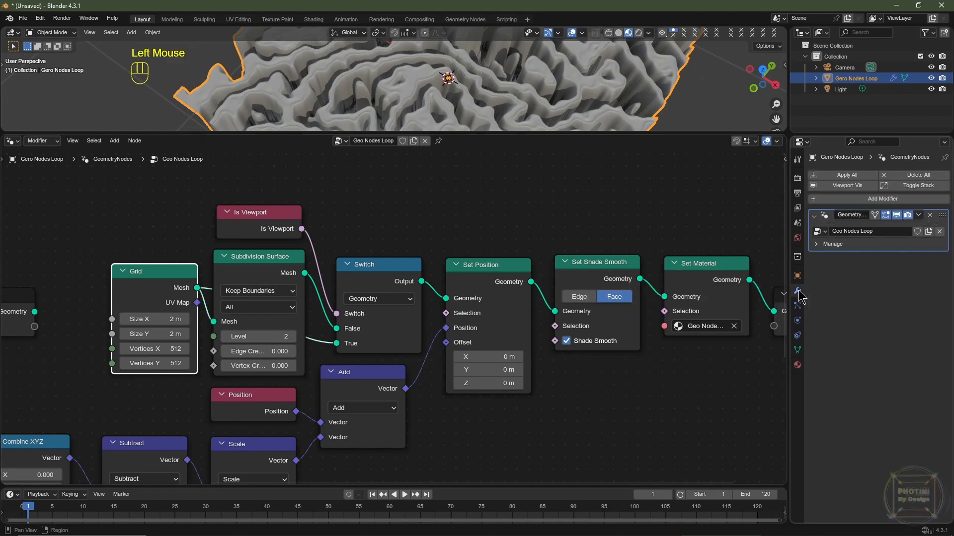
click(874, 199)
mouse_move(850, 239)
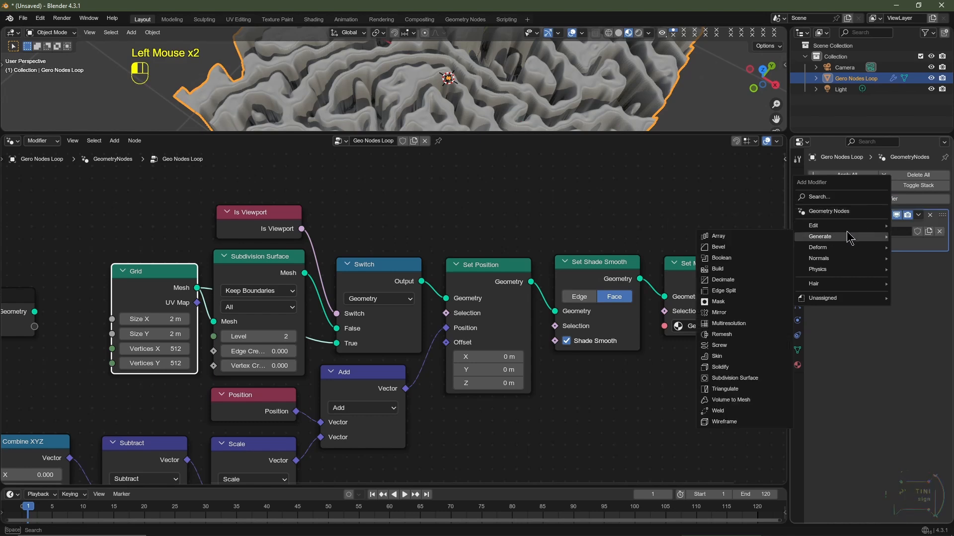
click(740, 379)
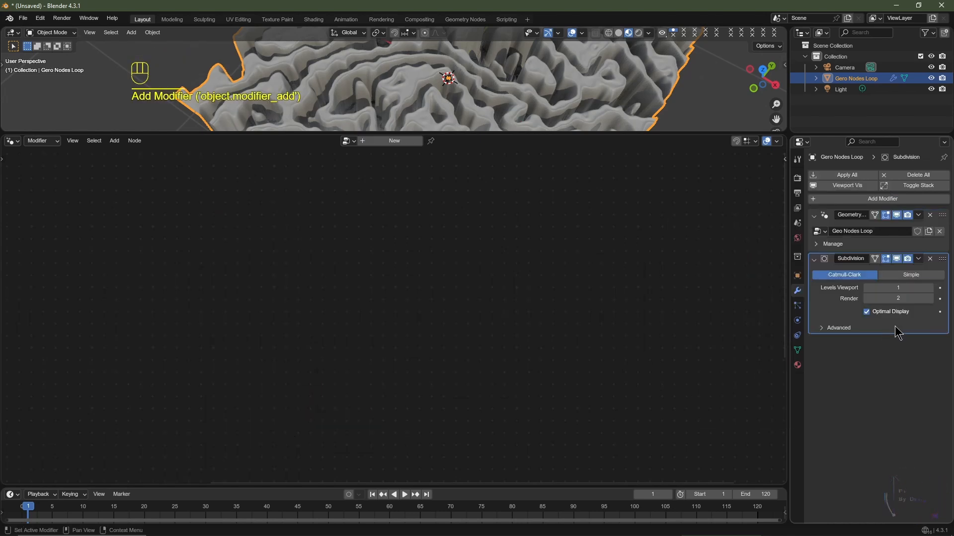
click(897, 258)
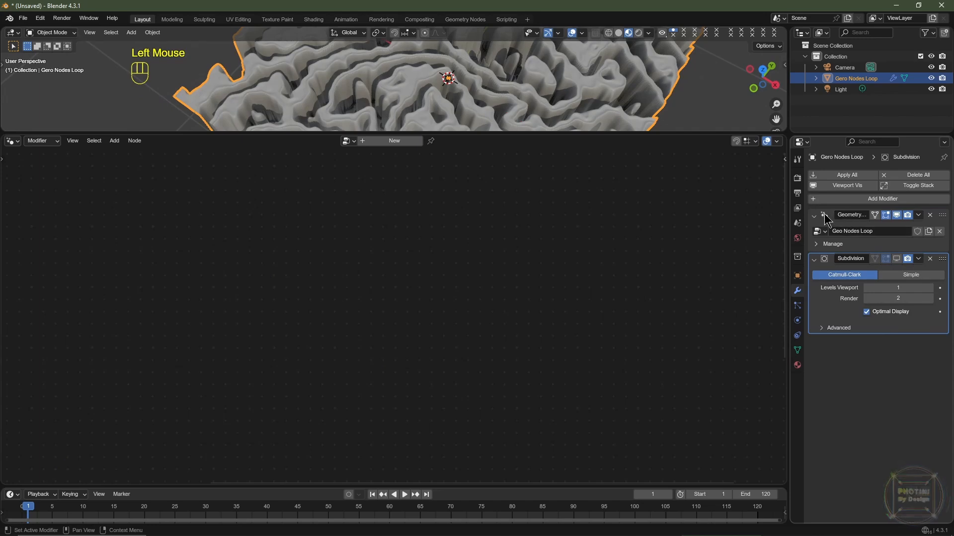
click(824, 217)
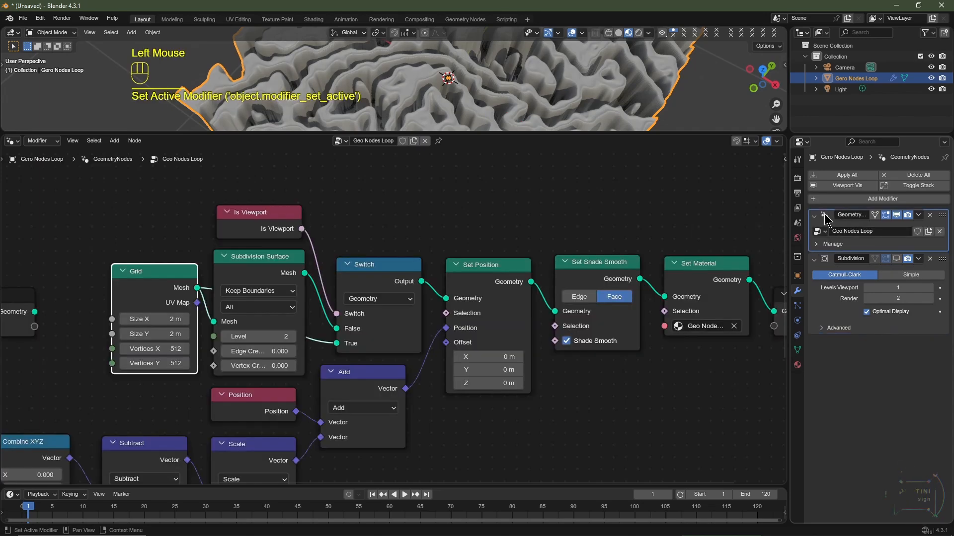
scroll(621, 300, down, 2)
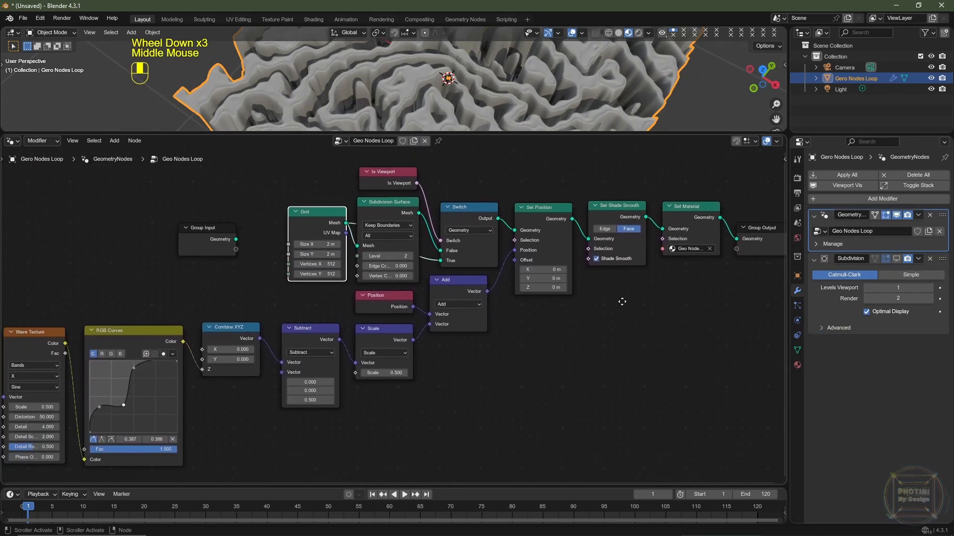
Split the node editor area in two and set the new left one to the Shader Editor, showing the Geo Nodes Loop material
scroll(606, 309, down, 2)
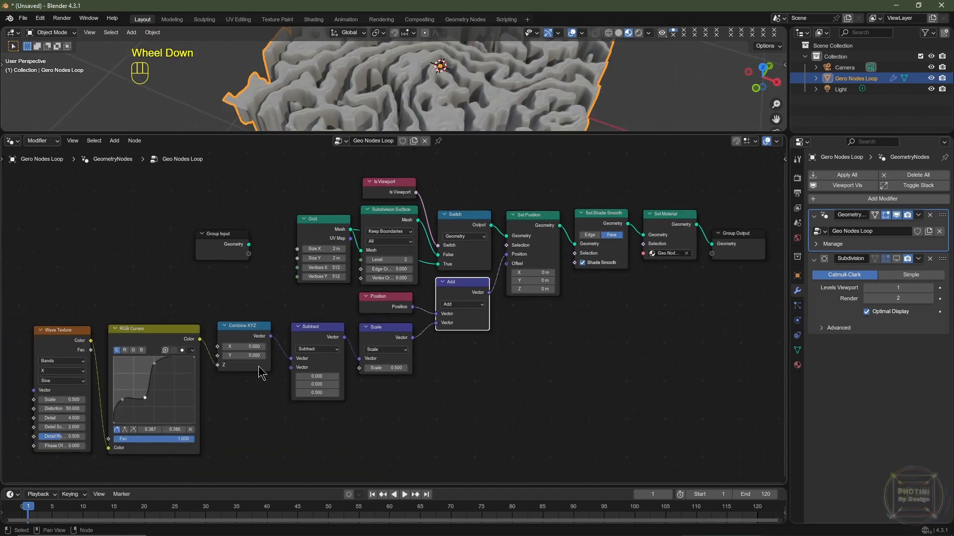
scroll(379, 353, up, 1)
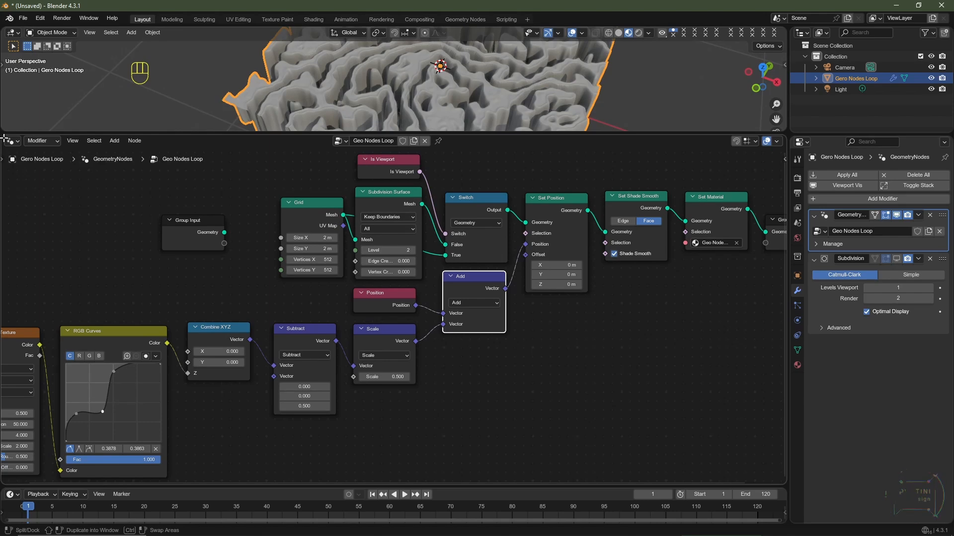
drag(4, 137, 235, 141)
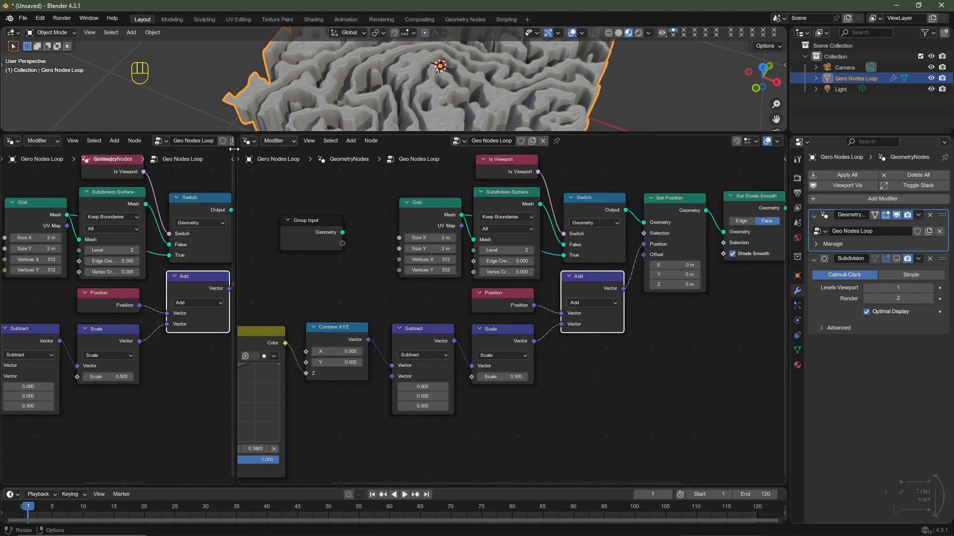
click(12, 141)
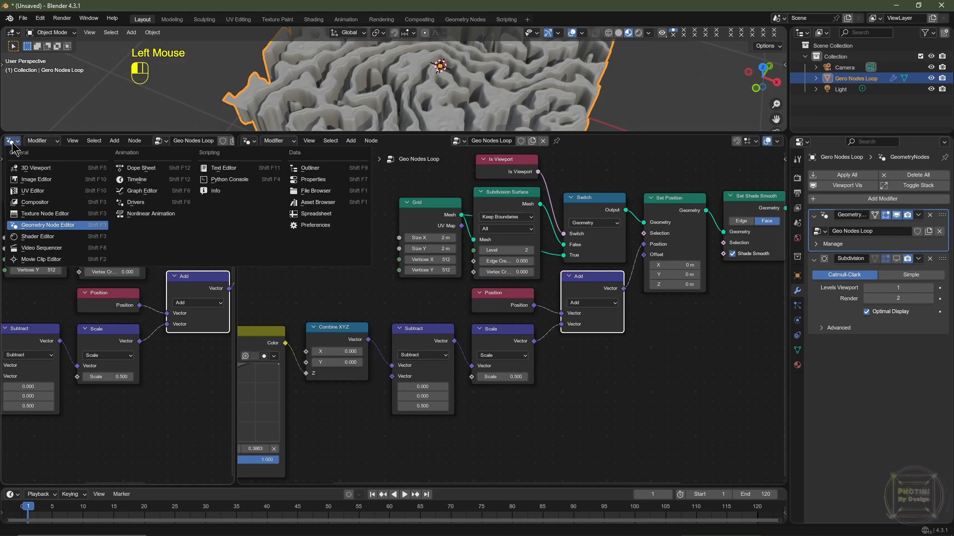
click(39, 236)
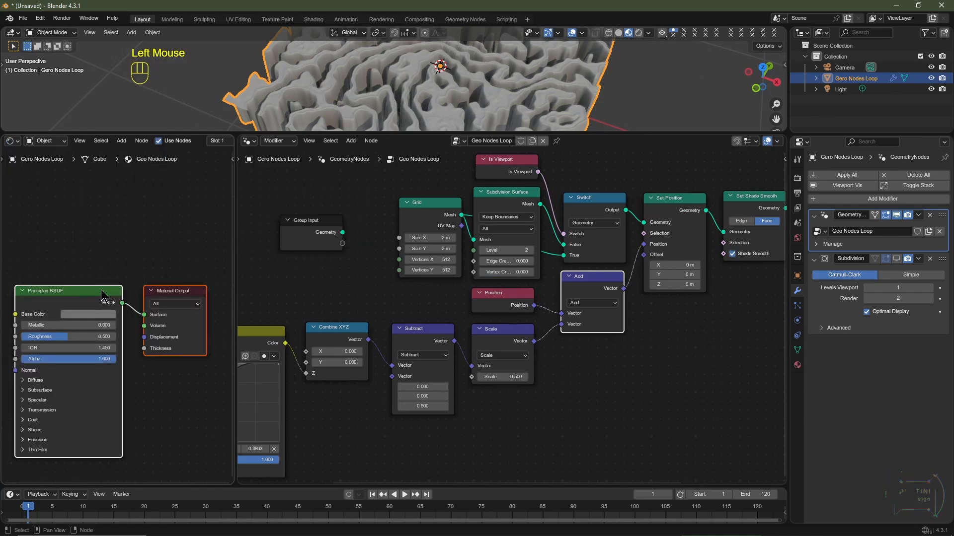
middle_drag(104, 285, 109, 259)
Insert a Store Named Attribute node between the Set Shade Smooth and Set Material nodes
scroll(457, 317, down, 6)
scroll(515, 387, up, 2)
middle_drag(645, 371, 508, 395)
scroll(603, 375, up, 3)
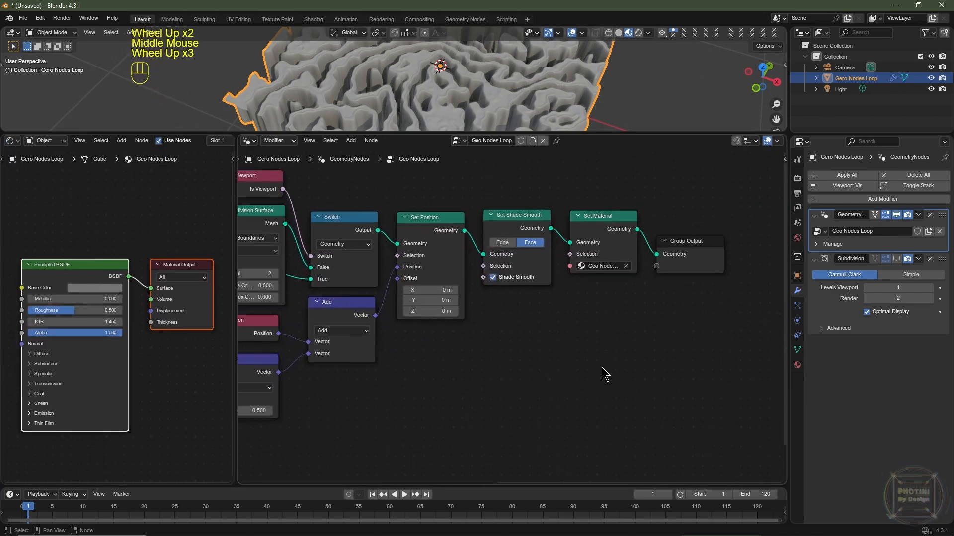
middle_drag(602, 375, 504, 353)
key(shift+a)
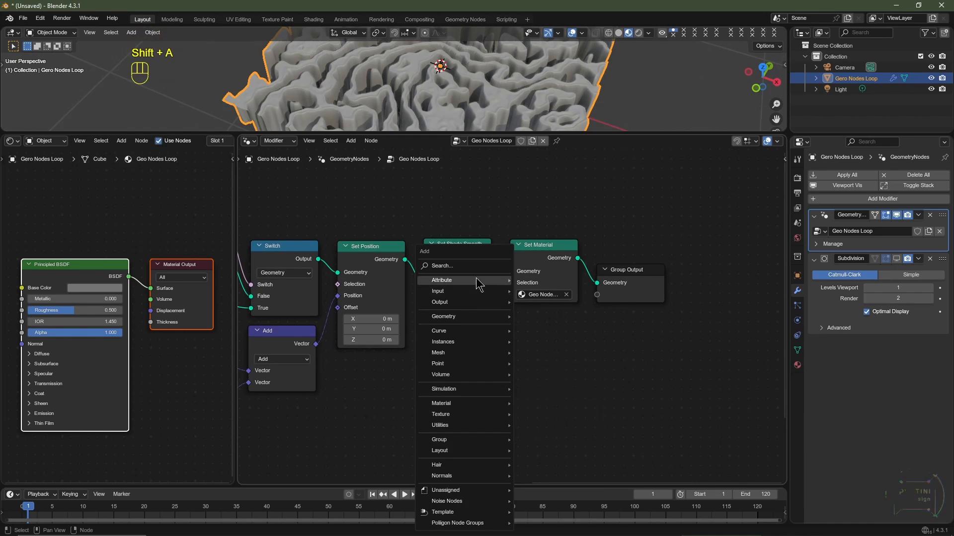
mouse_move(485, 280)
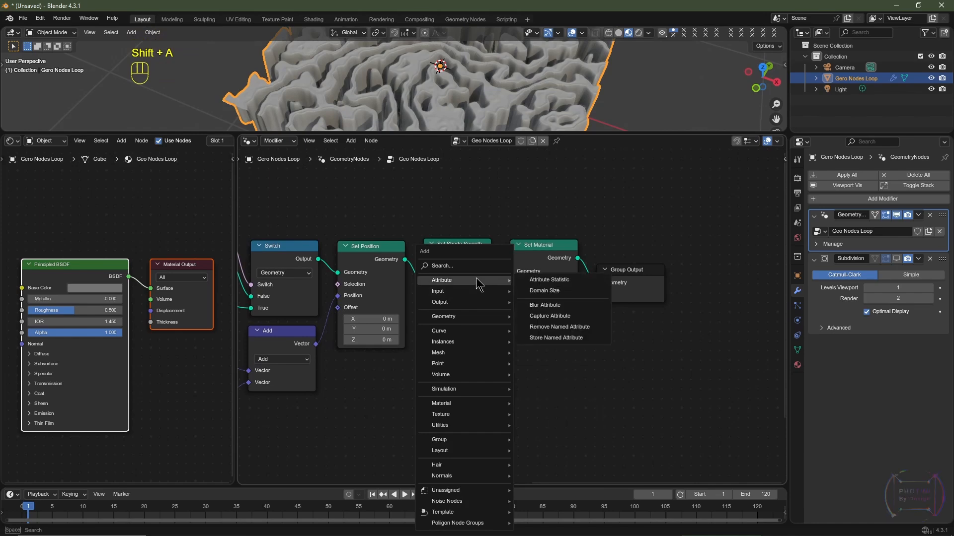
click(569, 338)
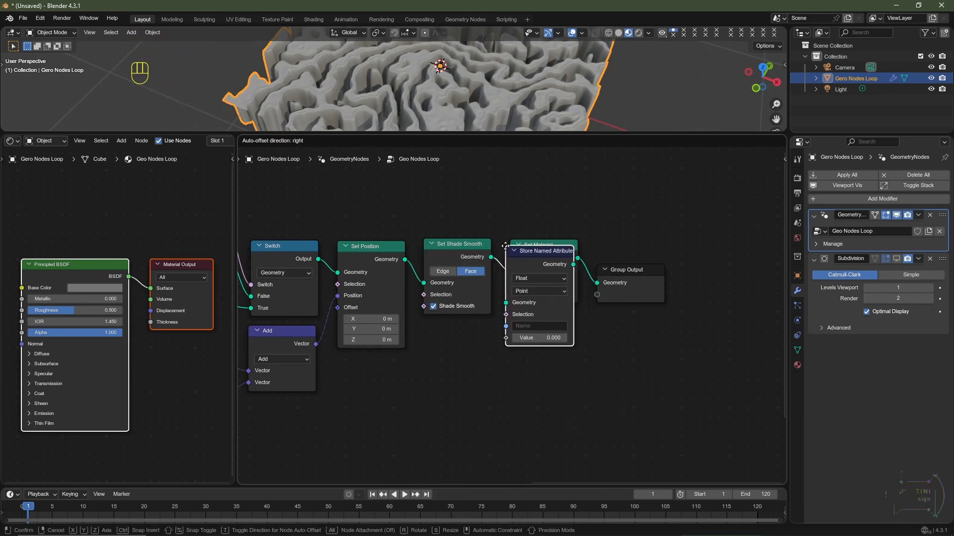
click(509, 243)
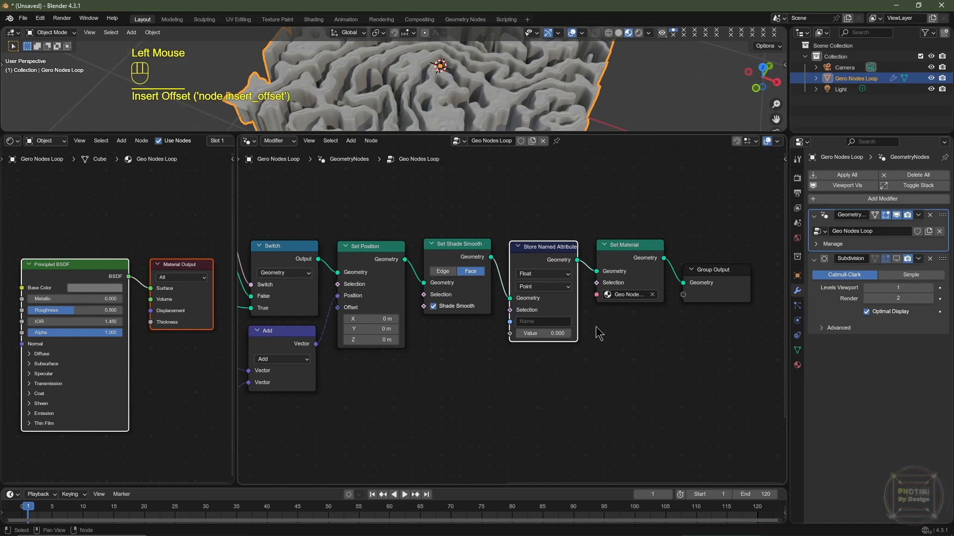
Add a Separate XYZ node to the geometry node tree below the Set Shade Smooth node
middle_drag(406, 407, 430, 392)
key(shift+a)
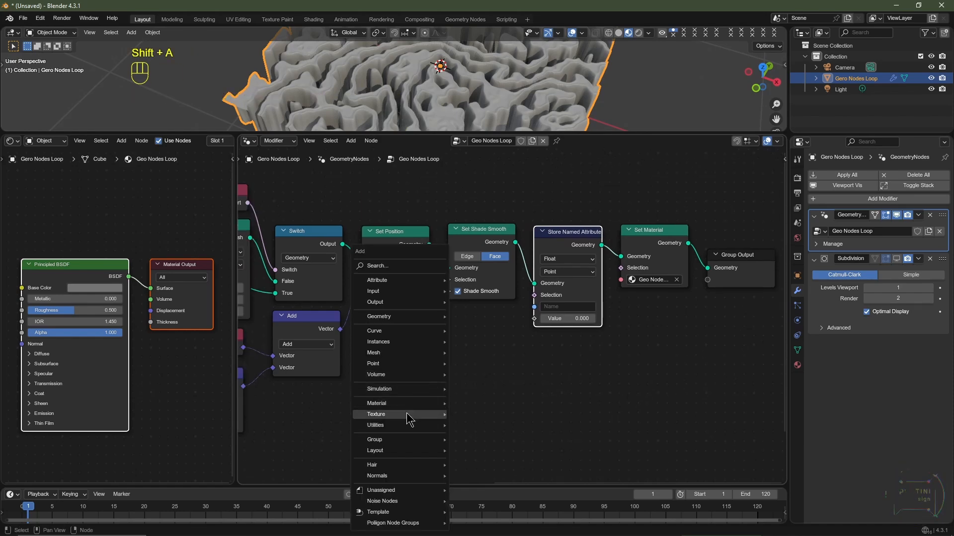
mouse_move(401, 425)
mouse_move(492, 298)
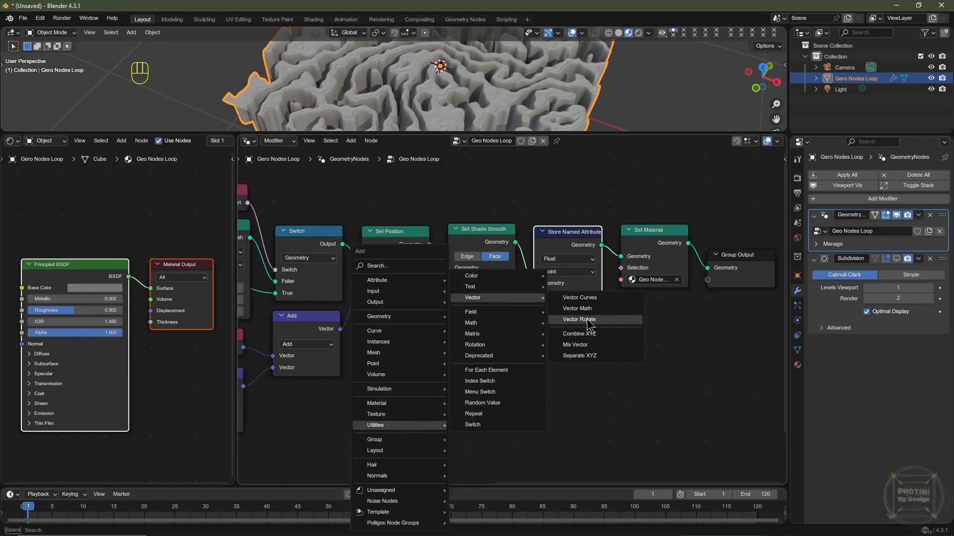
click(584, 354)
click(451, 320)
Link the Add node's Vector output to the Separate XYZ node's Vector input and move Separate XYZ under Set Position
middle_drag(389, 381, 519, 354)
click(469, 302)
drag(469, 304, 501, 320)
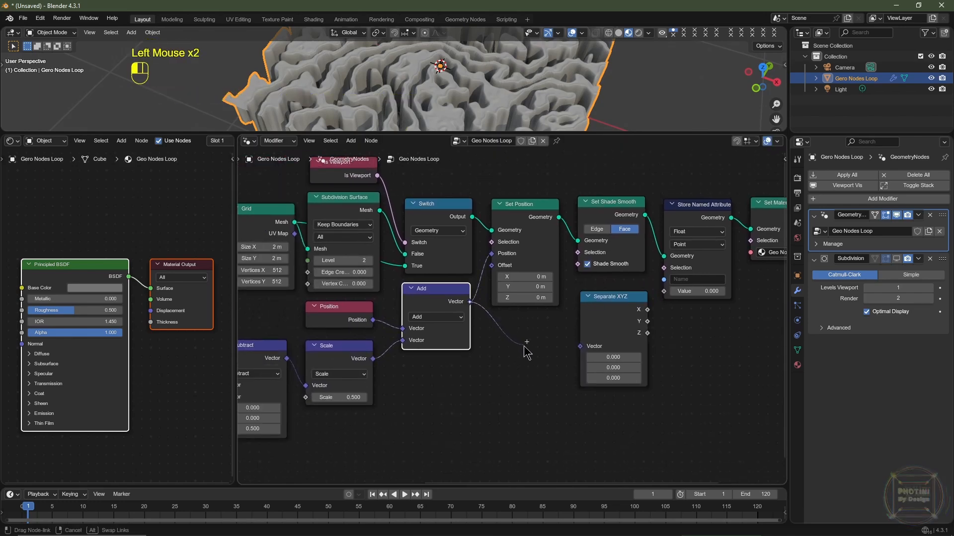
drag(527, 352, 580, 347)
middle_drag(697, 333, 659, 369)
drag(581, 348, 494, 370)
Connect Separate XYZ's Z output to the Store Named Attribute's Value input and name the attribute "Z Pos"
middle_drag(621, 368, 496, 365)
drag(398, 389, 501, 325)
double_click(535, 312)
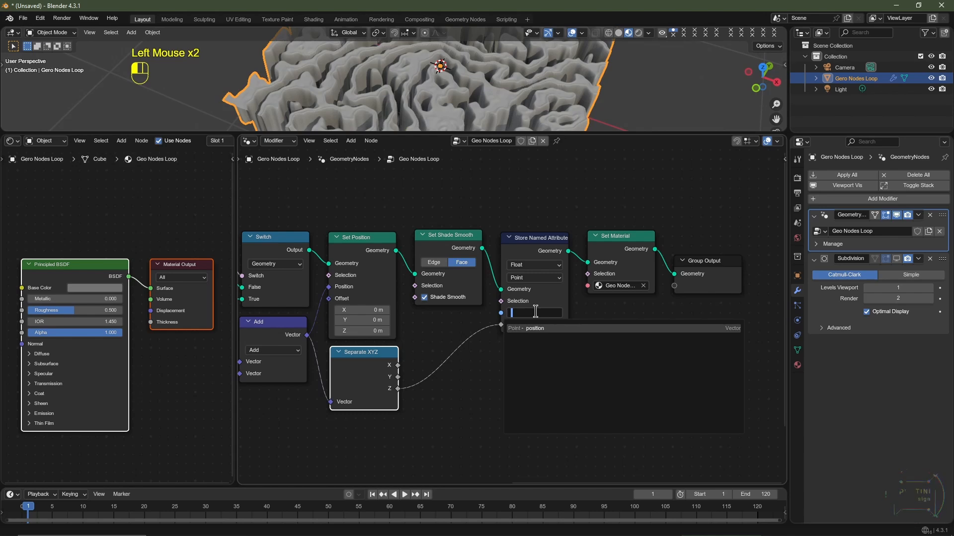
text(Z Pos)
key(Return)
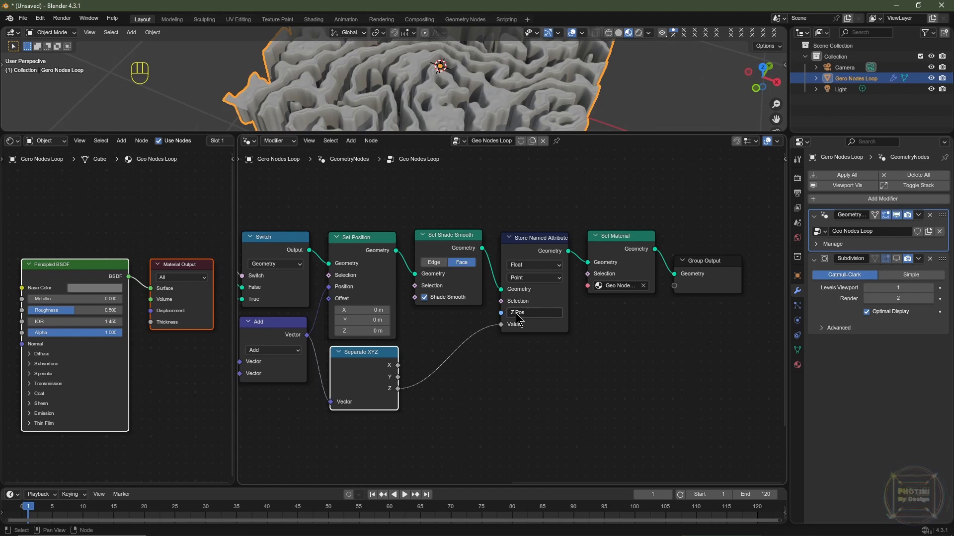
Add an Attribute node before the Principled BSDF in the material and set its Name to "Z Pos"
middle_drag(537, 334, 477, 337)
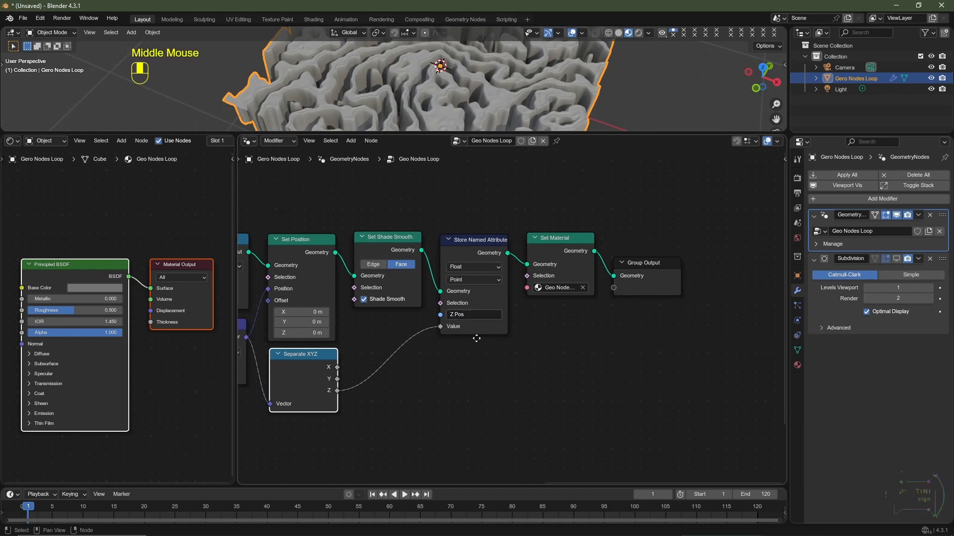
scroll(293, 348, up, 6)
scroll(290, 348, down, 3)
scroll(136, 346, up, 2)
scroll(124, 343, down, 1)
middle_drag(102, 340, 152, 339)
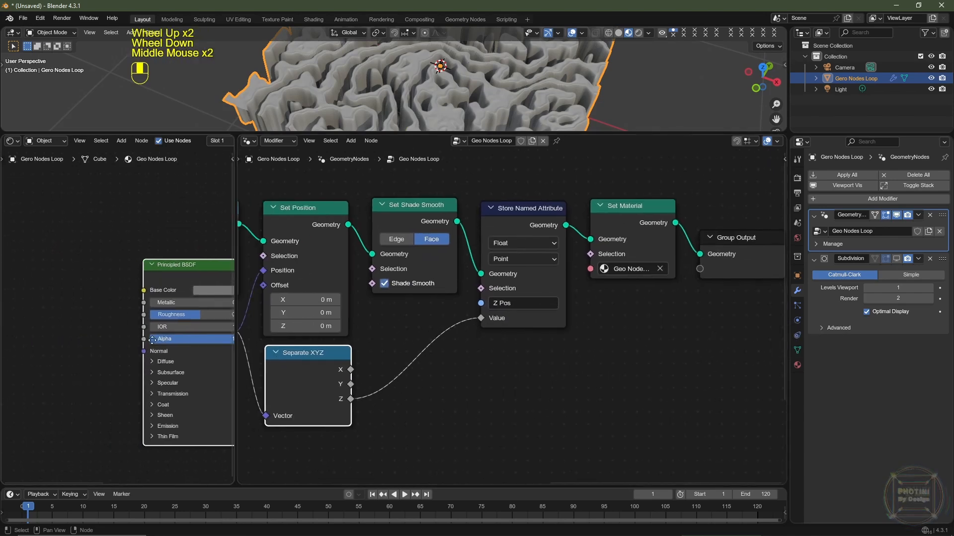
key(shift+a)
mouse_move(54, 332)
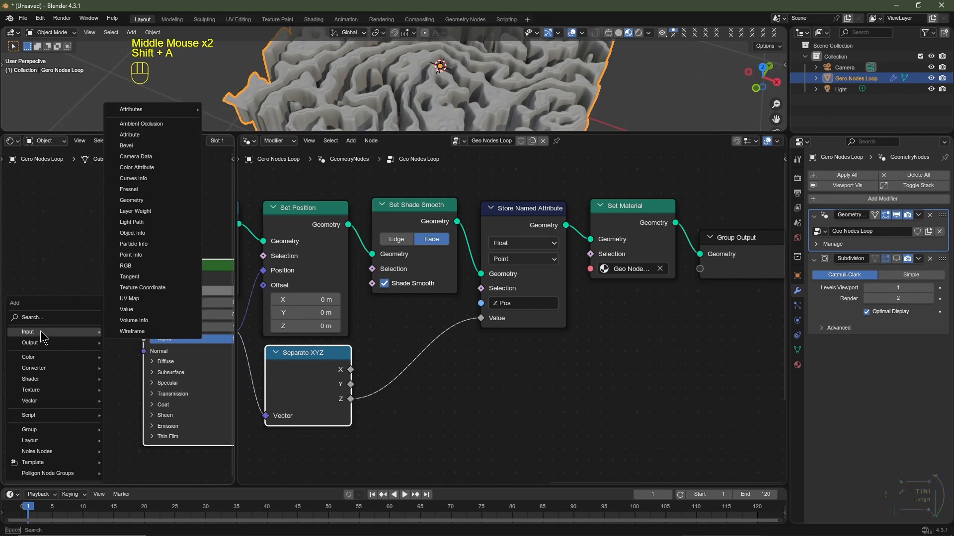
click(130, 135)
click(81, 354)
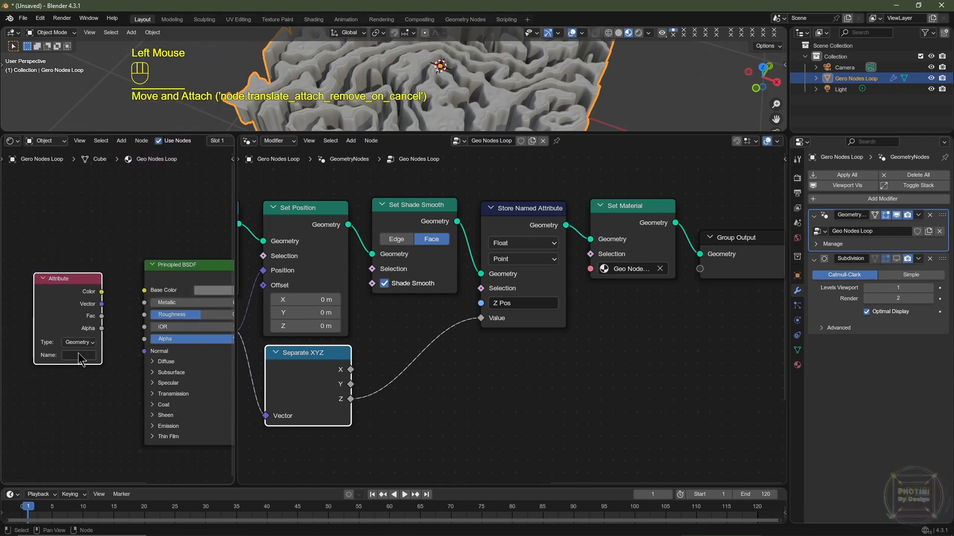
click(82, 353)
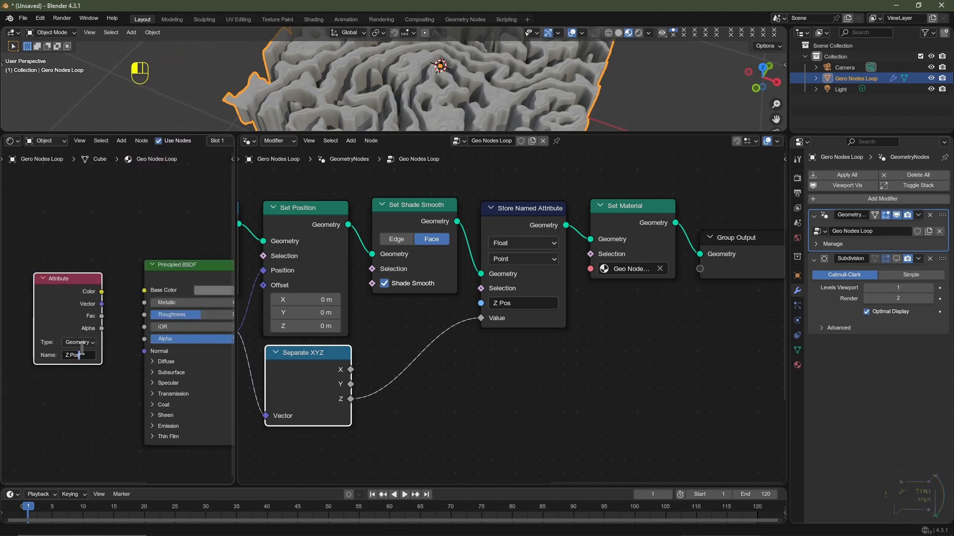
key(Return)
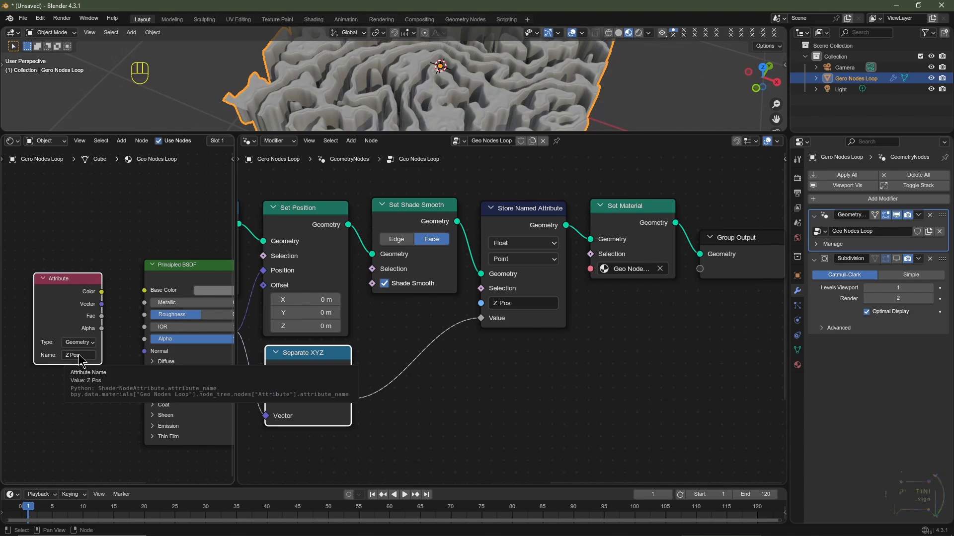
Connect the Attribute node's Fac output to the Principled BSDF's Base Color and check the shading on the mesh
scroll(79, 359, down, 2)
middle_drag(42, 370, 85, 362)
drag(122, 306, 192, 299)
scroll(78, 335, up, 3)
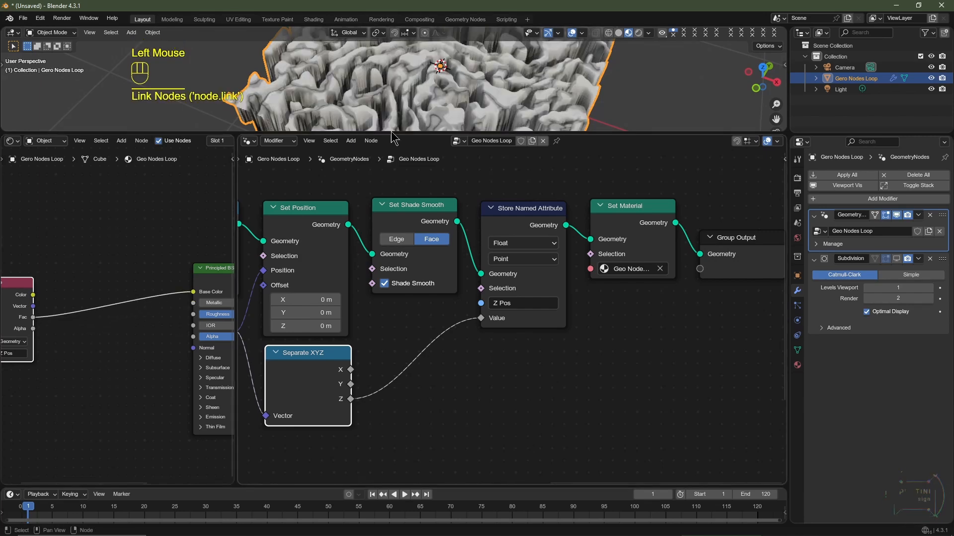
scroll(571, 94, up, 2)
middle_drag(571, 94, 562, 66)
scroll(562, 66, down, 2)
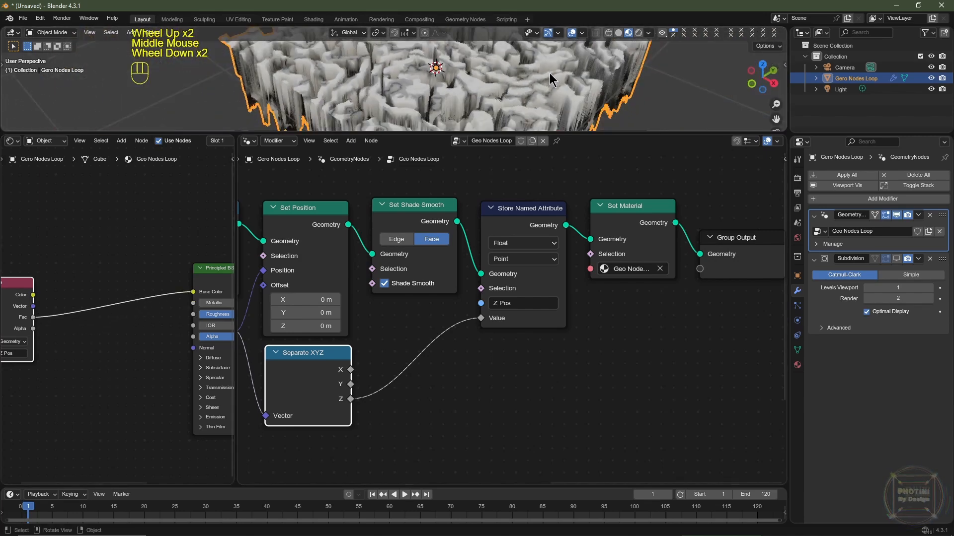
Widen the Shader Editor and insert a Color Ramp node between the Attribute node and the Principled BSDF
key(shift+a)
drag(236, 194, 376, 209)
scroll(176, 340, up, 1)
key(shift+a)
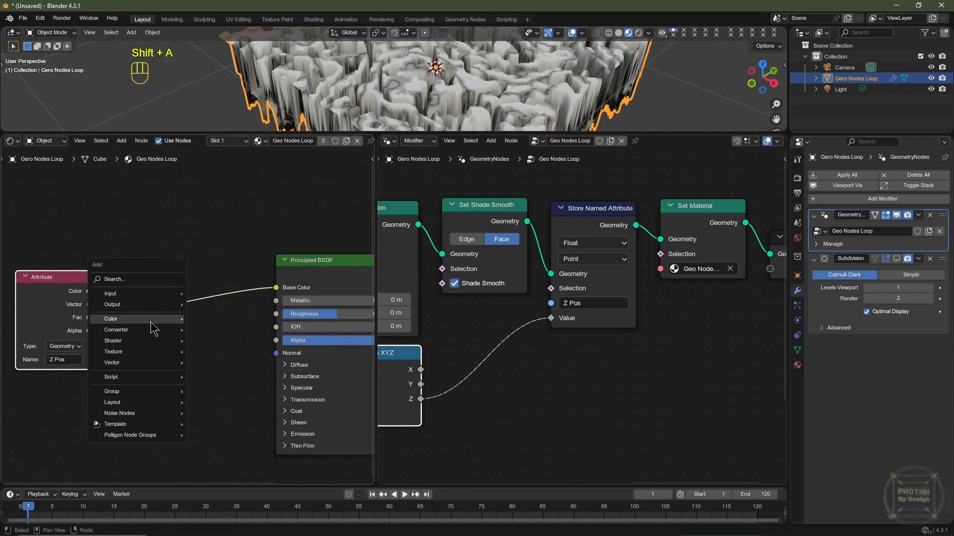
mouse_move(155, 330)
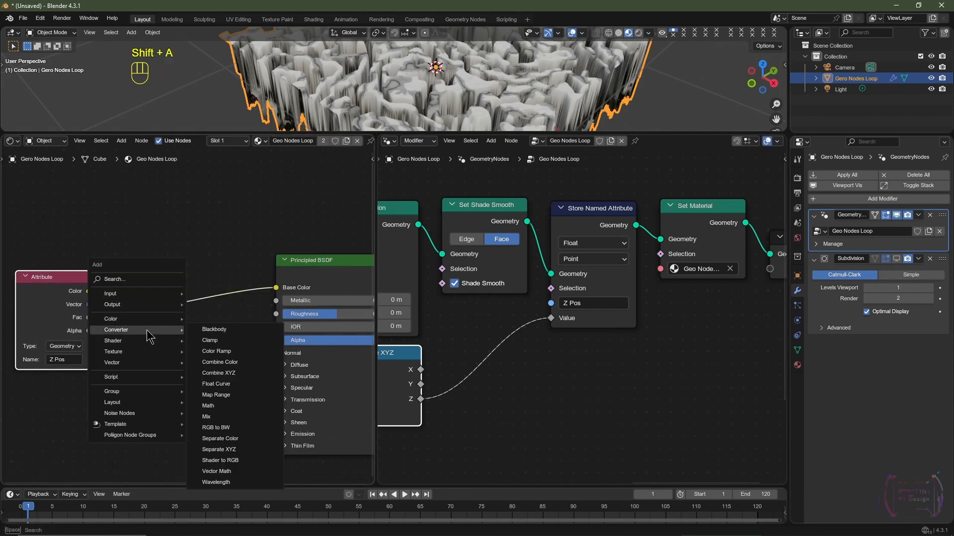
click(226, 352)
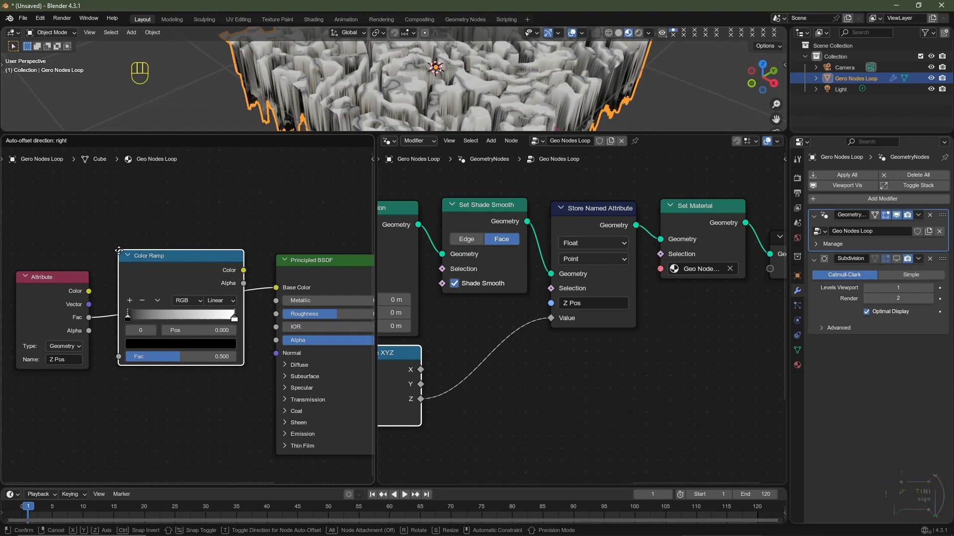
click(118, 250)
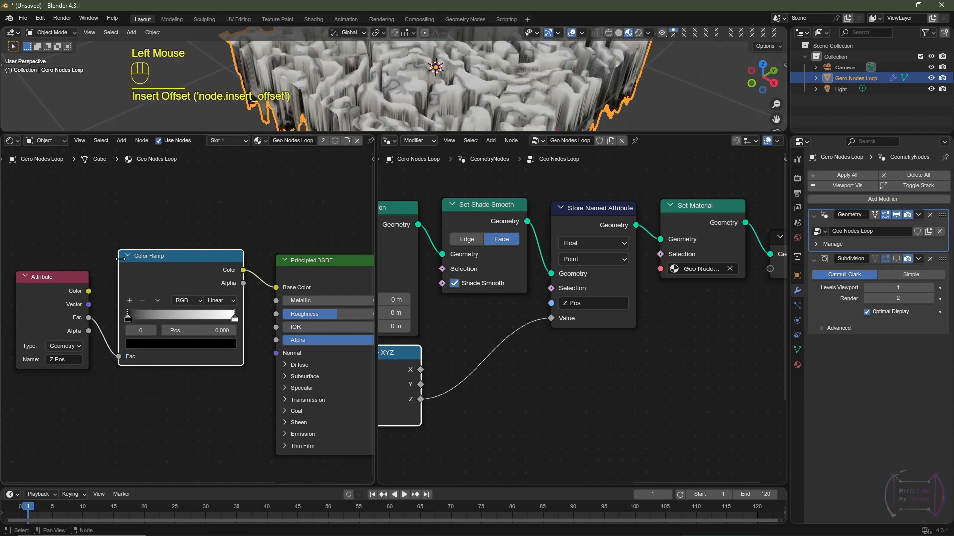
Set the Color Ramp's interpolation to Ease and inspect the mesh coloring up close
click(217, 302)
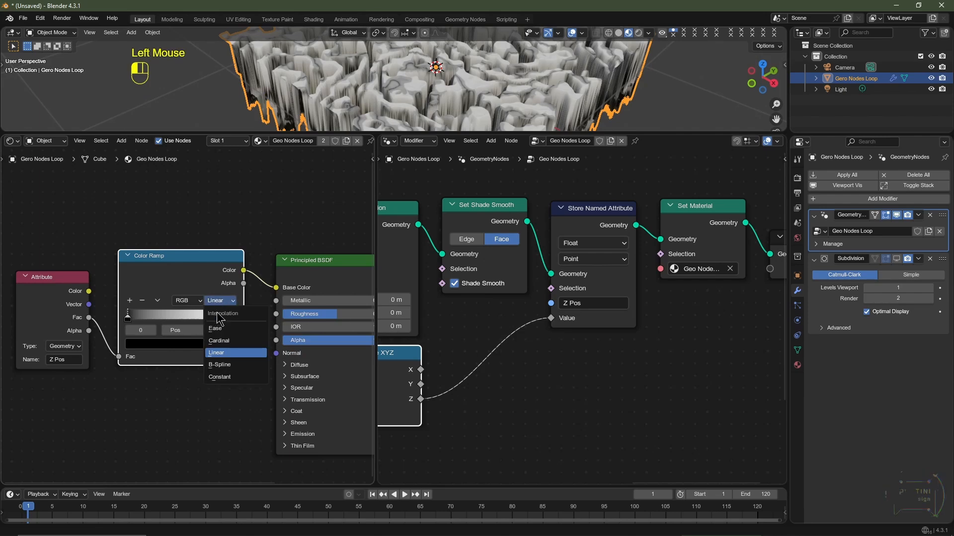
click(217, 329)
shift+middle_drag(358, 100, 380, 91)
scroll(379, 91, up, 3)
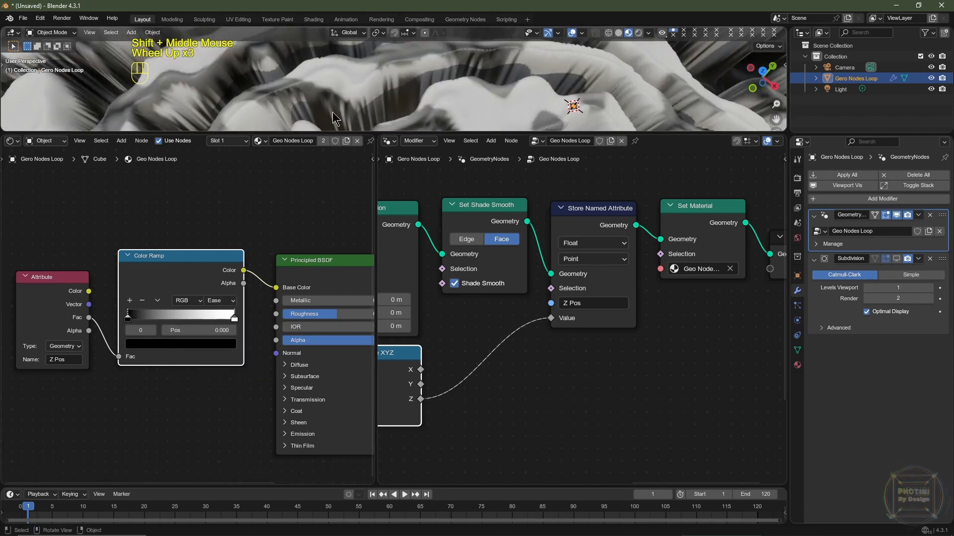
shift+middle_drag(332, 112, 328, 106)
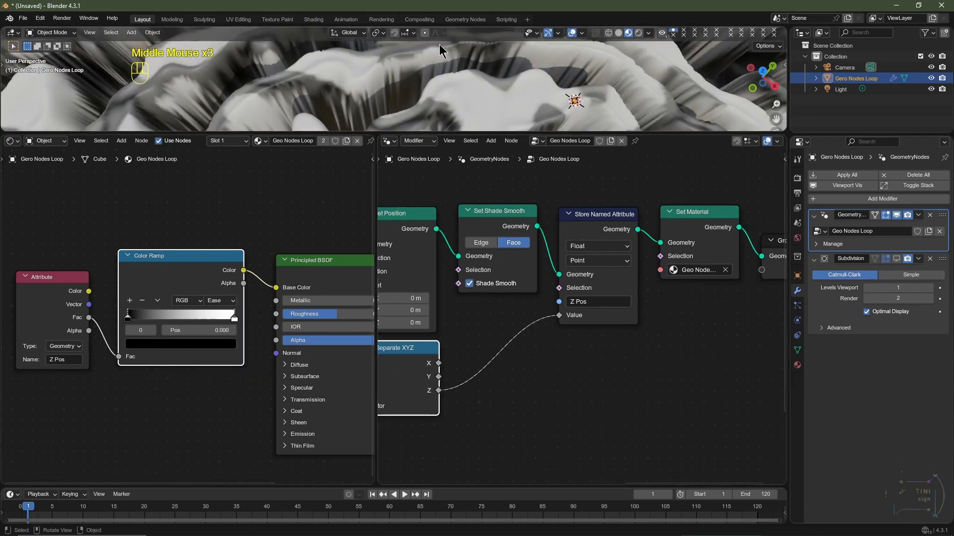
Insert a Blur Attribute node between Separate XYZ's Z output and the Store Named Attribute's Value input
middle_drag(463, 363, 493, 351)
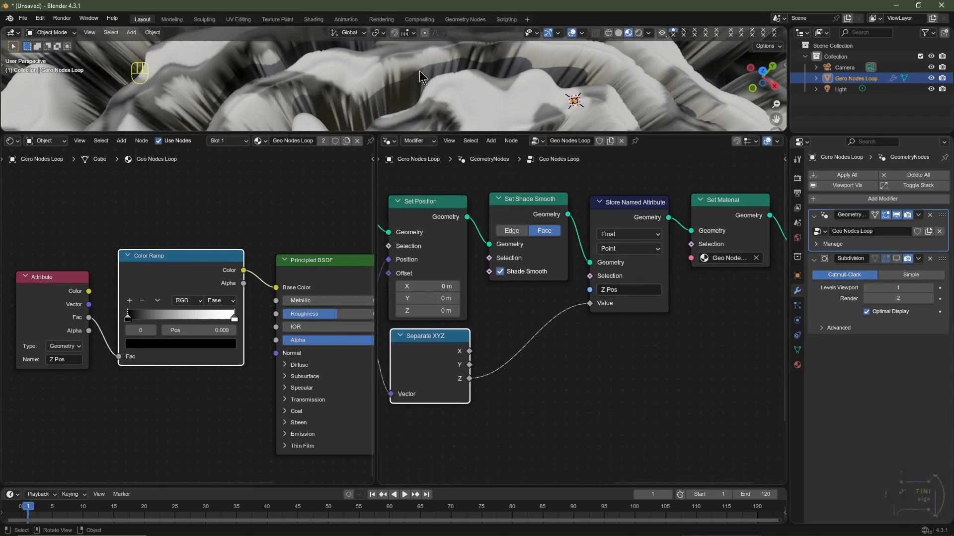
middle_drag(528, 390, 516, 388)
scroll(531, 387, up, 2)
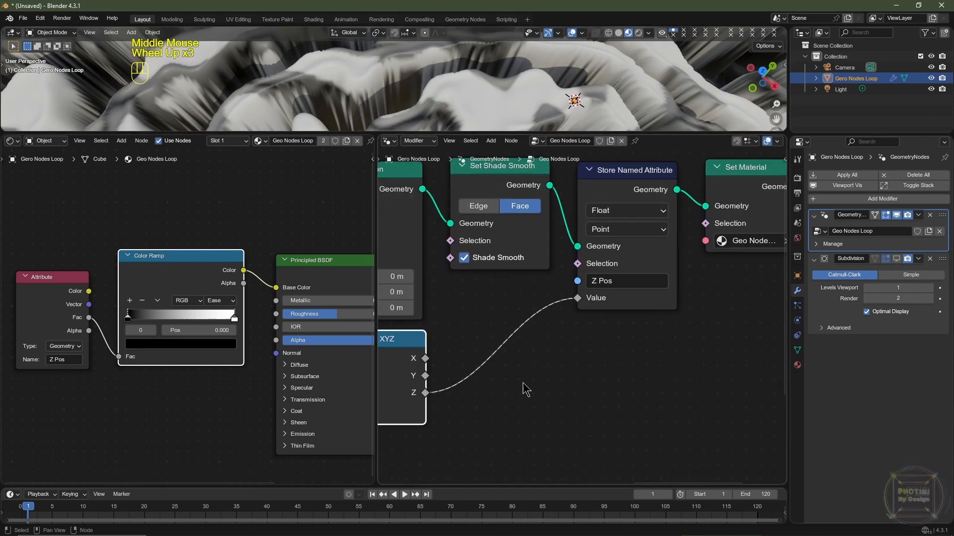
key(shift+a)
mouse_move(485, 302)
mouse_move(479, 281)
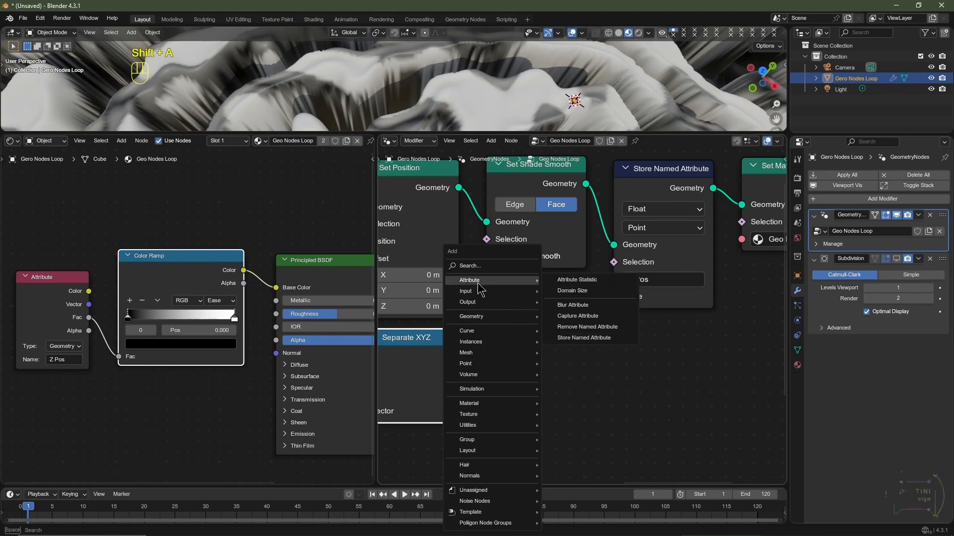
click(597, 307)
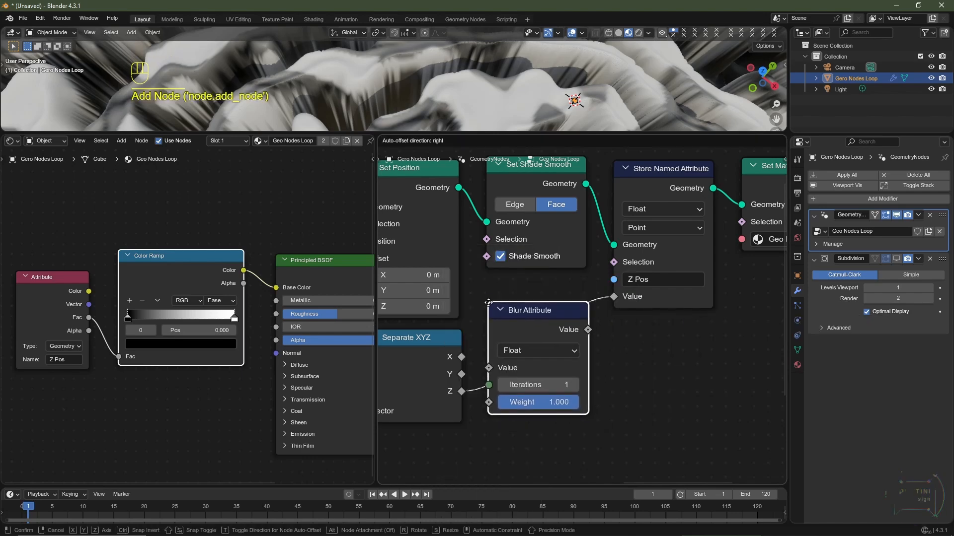
click(492, 311)
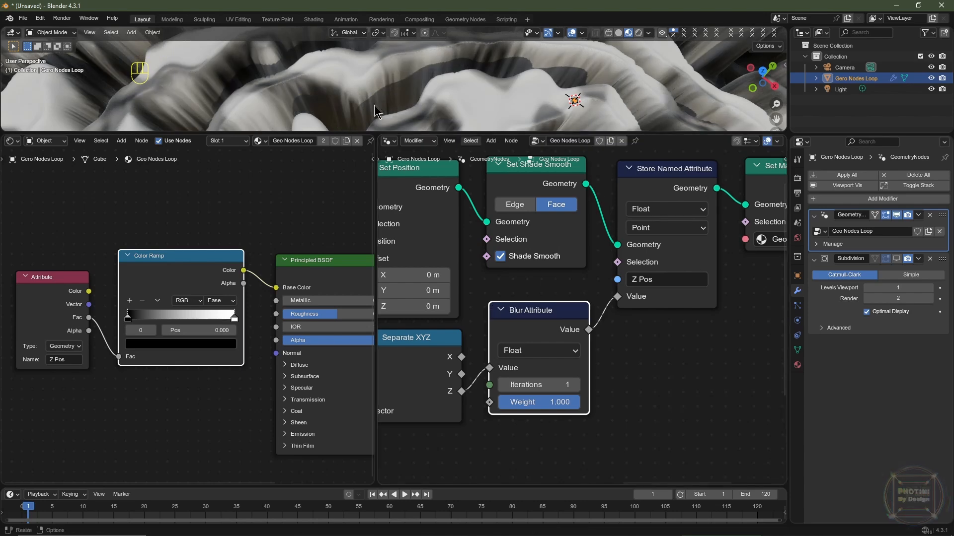
Raise the Blur Attribute node's iterations to 4 and inspect the smoothed coloring on the mesh
click(576, 385)
click(576, 384)
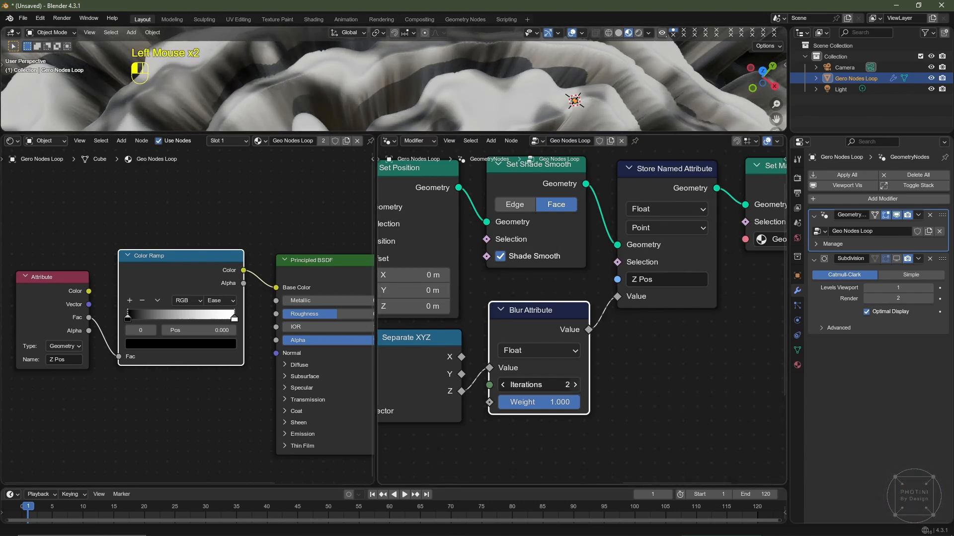
click(576, 385)
scroll(419, 89, down, 2)
middle_drag(427, 92, 419, 88)
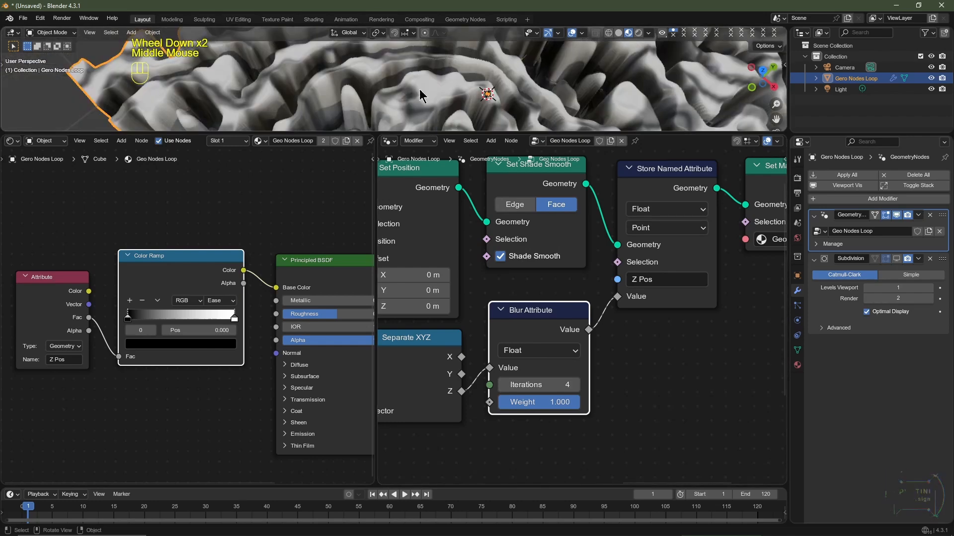
Widen the Shader Editor until the whole material node chain fits beside the geometry nodes
scroll(516, 323, down, 3)
middle_drag(497, 331, 575, 335)
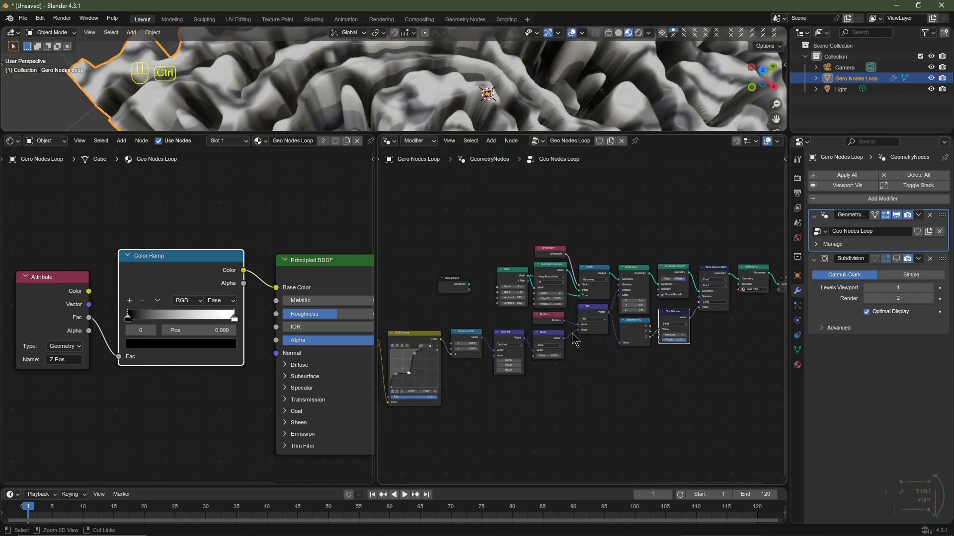
key(ctrl+space)
middle_drag(485, 360, 499, 347)
key(ctrl+space)
drag(379, 175, 662, 227)
Examine the geometry node tree back to the Wave Texture node and its settings
scroll(732, 314, down, 3)
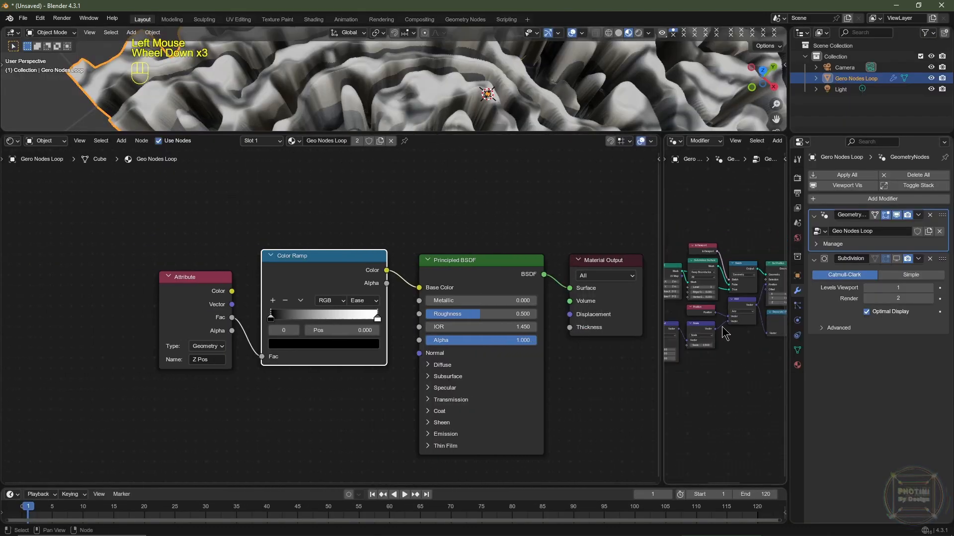
middle_drag(723, 281, 760, 273)
scroll(723, 273, up, 2)
middle_drag(696, 288, 770, 271)
middle_drag(692, 325, 738, 326)
scroll(716, 338, up, 2)
scroll(743, 321, down, 2)
scroll(743, 320, up, 5)
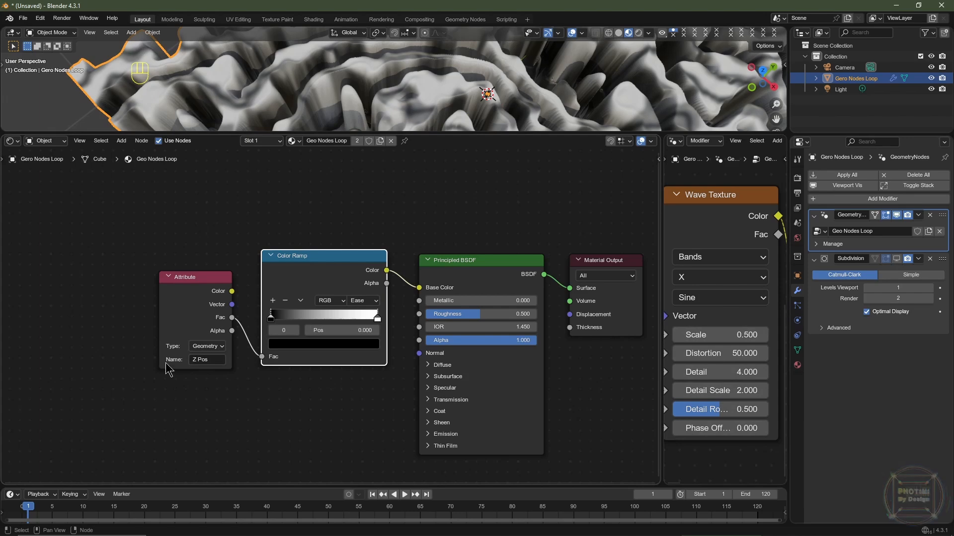
Change the Color Ramp's first stop from black to pure blue
scroll(333, 350, up, 4)
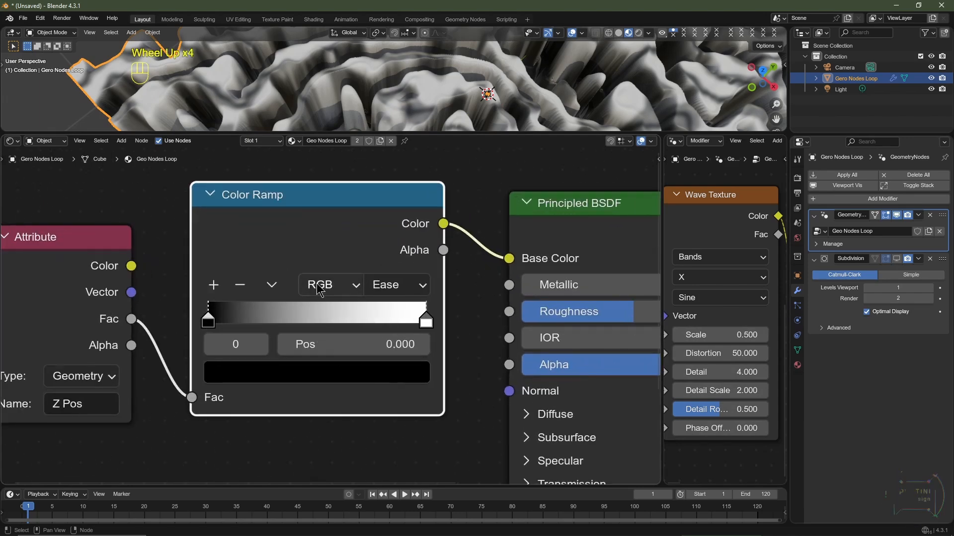
click(208, 317)
click(259, 371)
scroll(259, 371, up, 20)
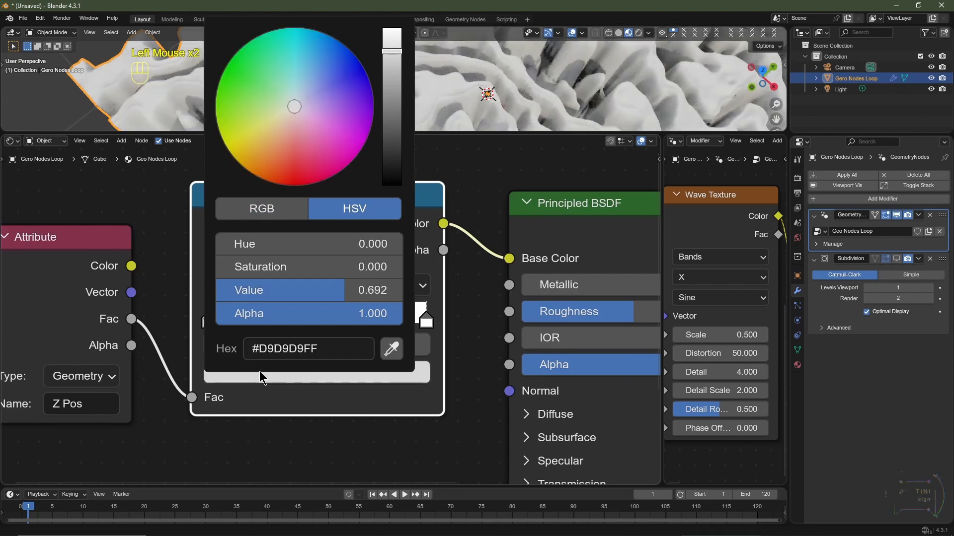
click(268, 211)
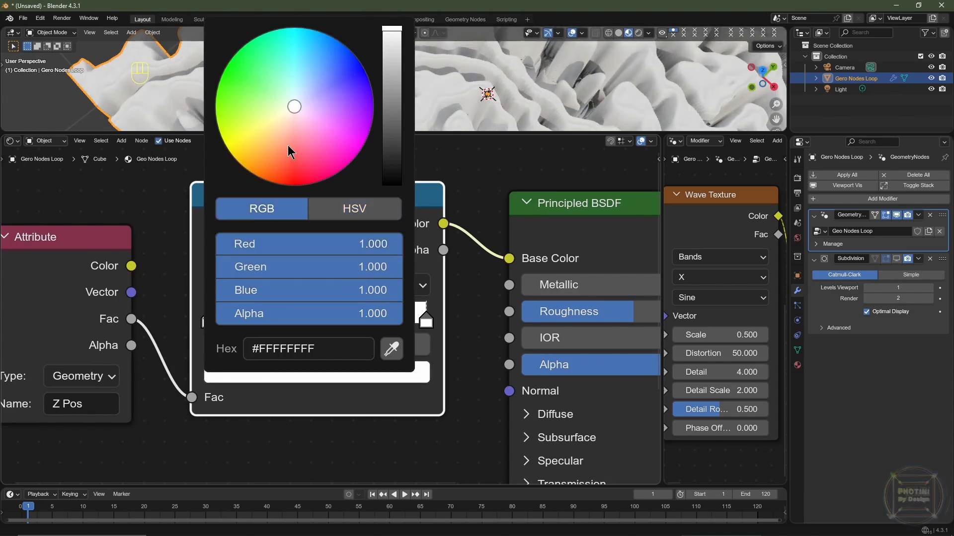
mouse_move(288, 147)
mouse_down()
mouse_move(324, 92)
mouse_move(361, 60)
mouse_up()
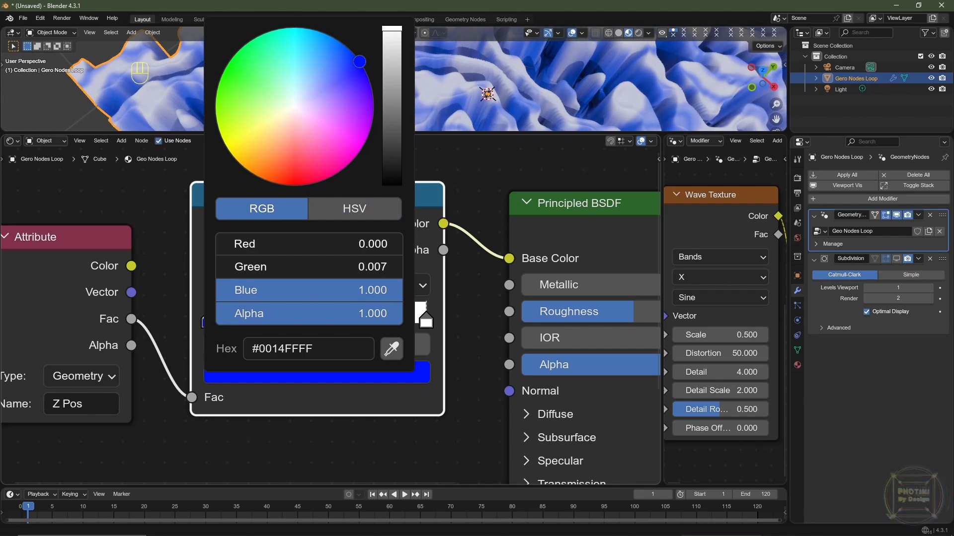
drag(328, 247, 328, 267)
key(Return)
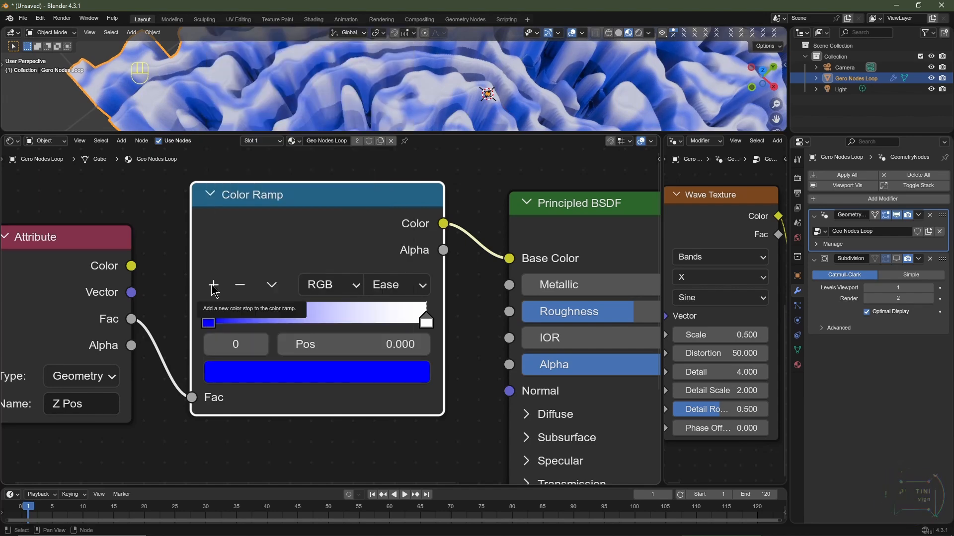
Add a color stop to the Color Ramp at about position 0.033 and color it a lighter azure blue
click(214, 288)
drag(323, 316, 215, 334)
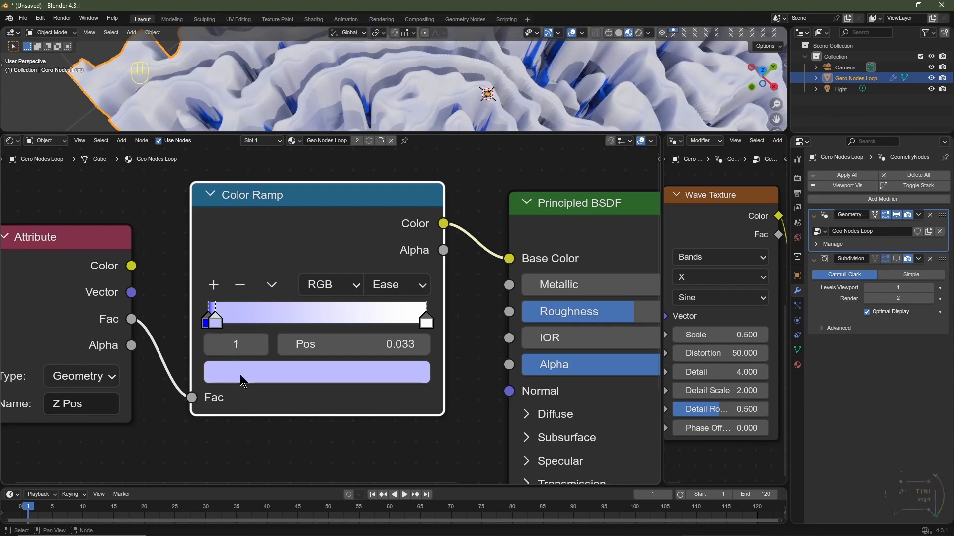
click(242, 382)
drag(334, 98, 340, 42)
Add a color stop between the azure and white stops, make it black and set its position to 0.15
click(426, 321)
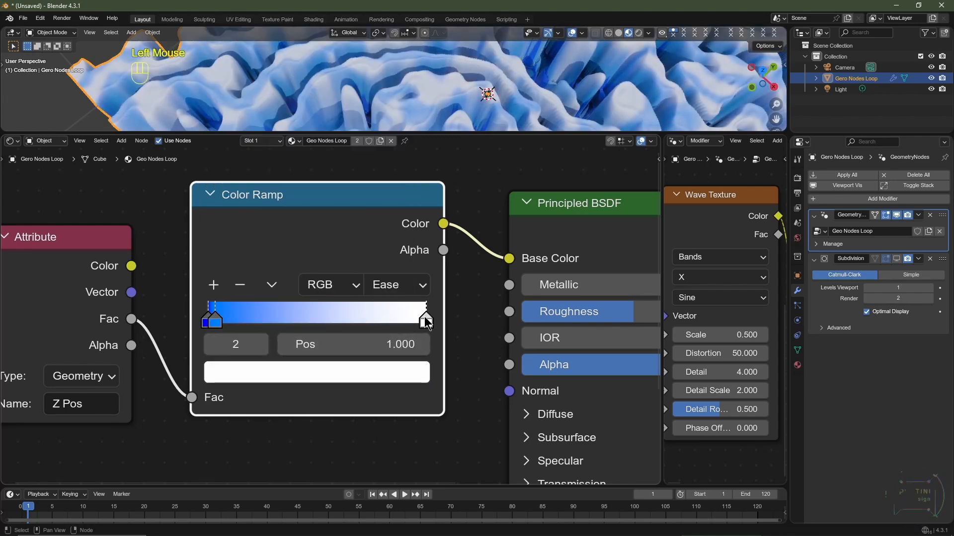
click(214, 285)
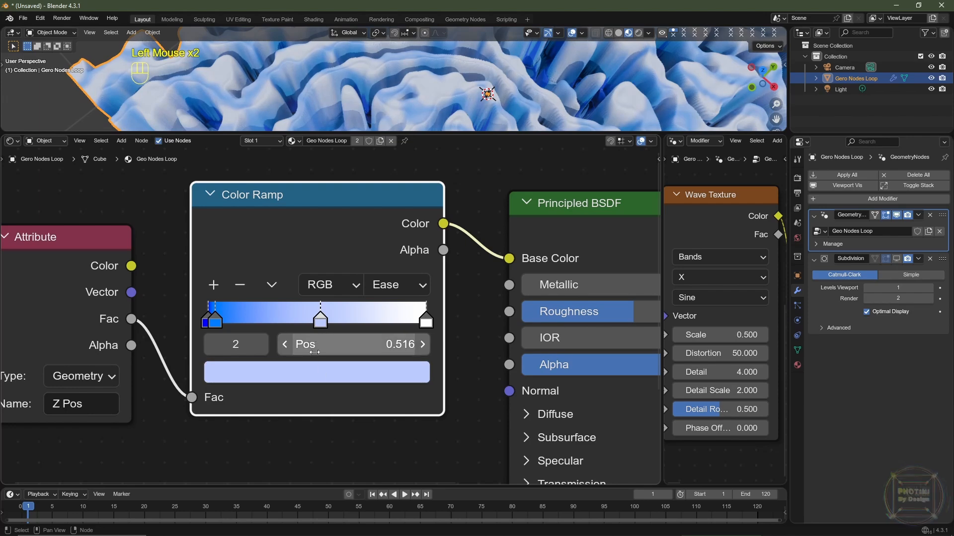
click(336, 378)
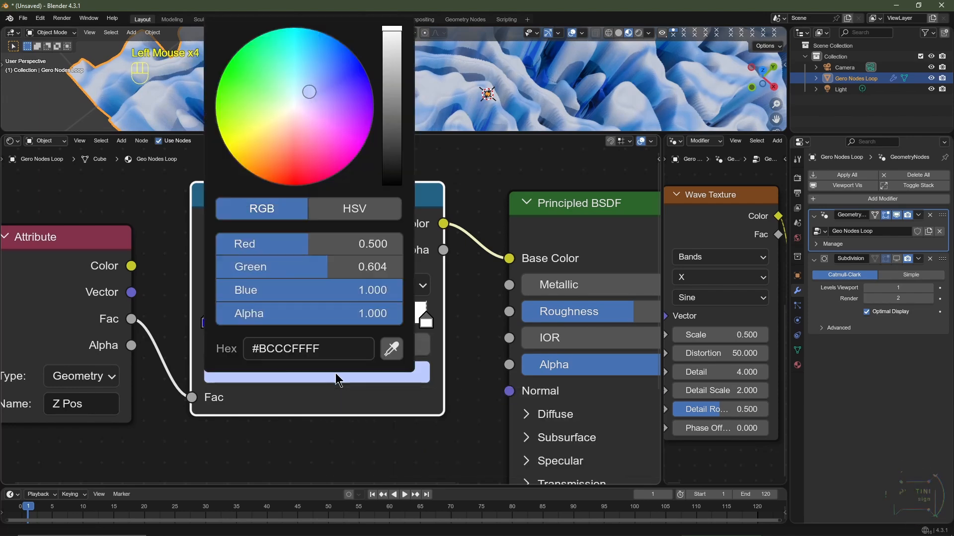
scroll(336, 379, down, 10)
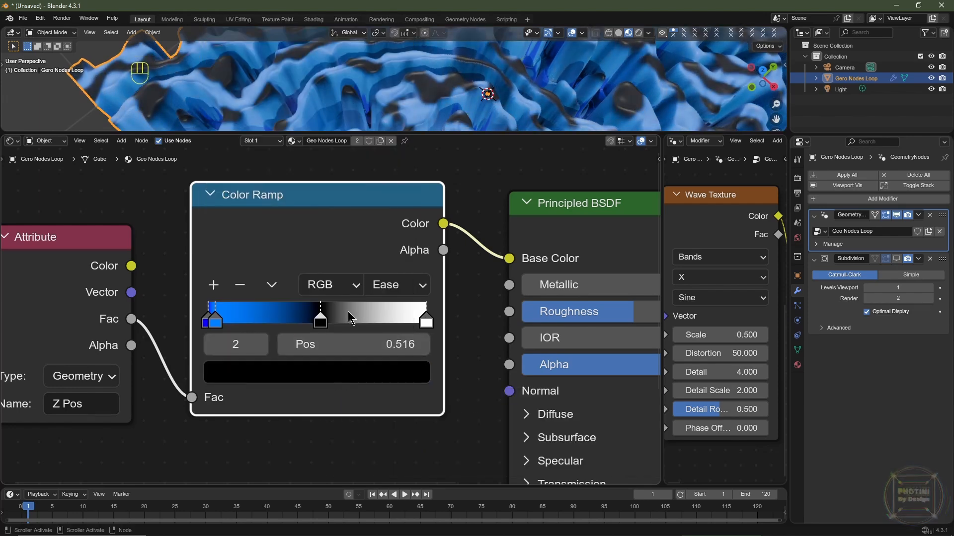
drag(323, 322, 244, 328)
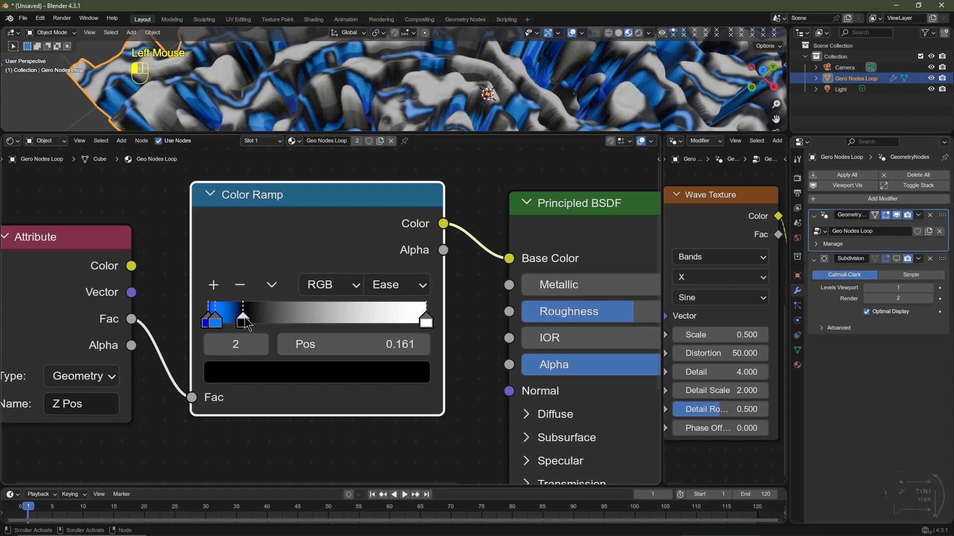
click(323, 343)
key(BackSpace)
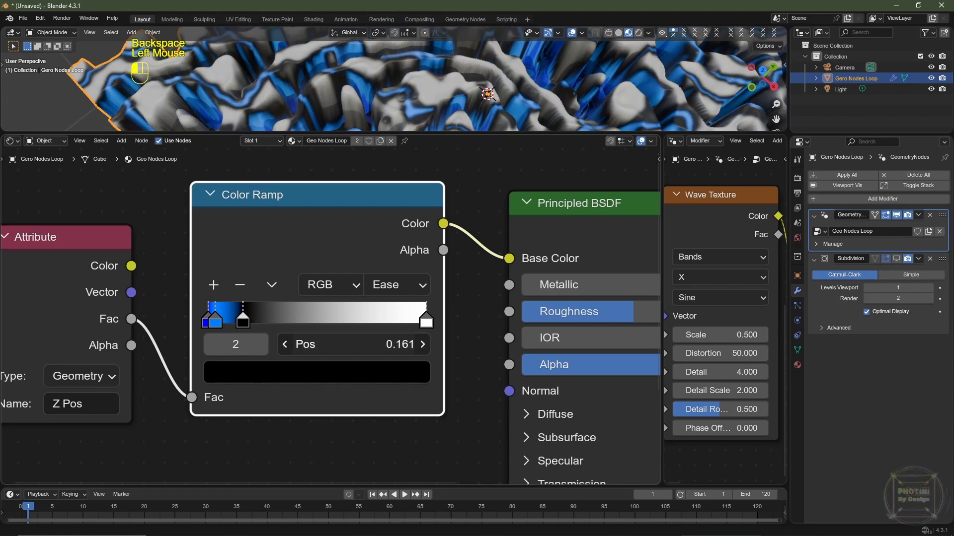
click(323, 343)
text(.15)
key(Return)
Recolor the Color Ramp's last stop golden yellow and move it to about position 0.192
click(425, 322)
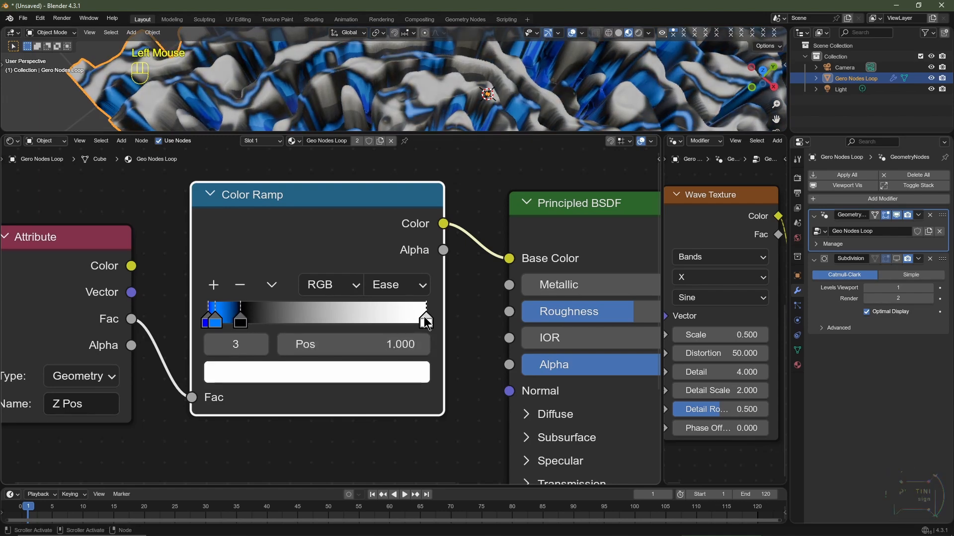
click(303, 373)
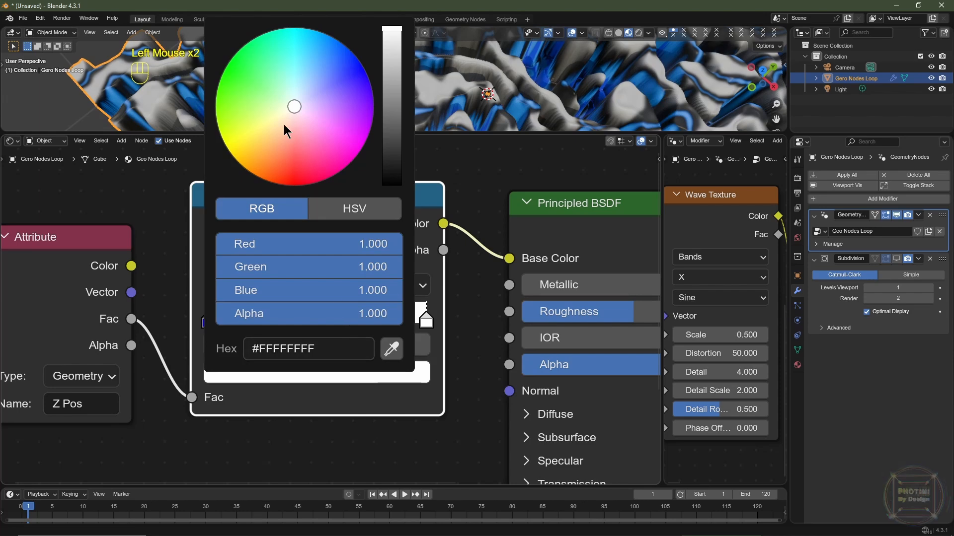
drag(273, 138, 251, 154)
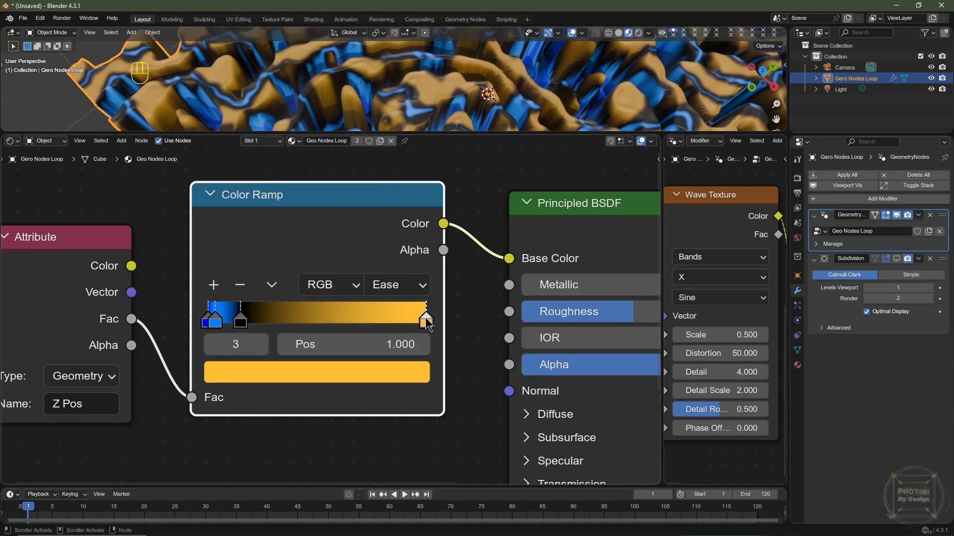
drag(426, 323, 243, 316)
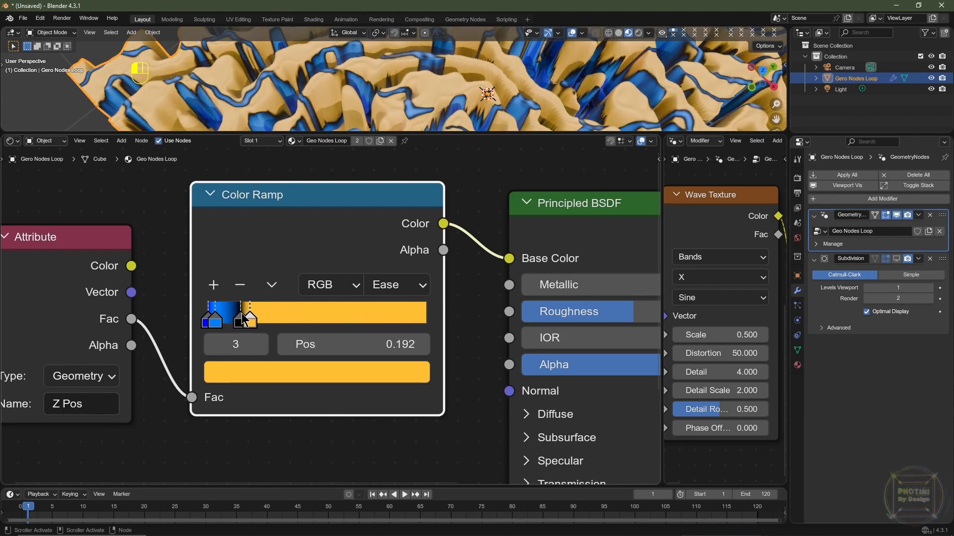
Fine-tune the black stop to sit just before the golden stop, then inspect the color bands on the mesh
click(218, 358)
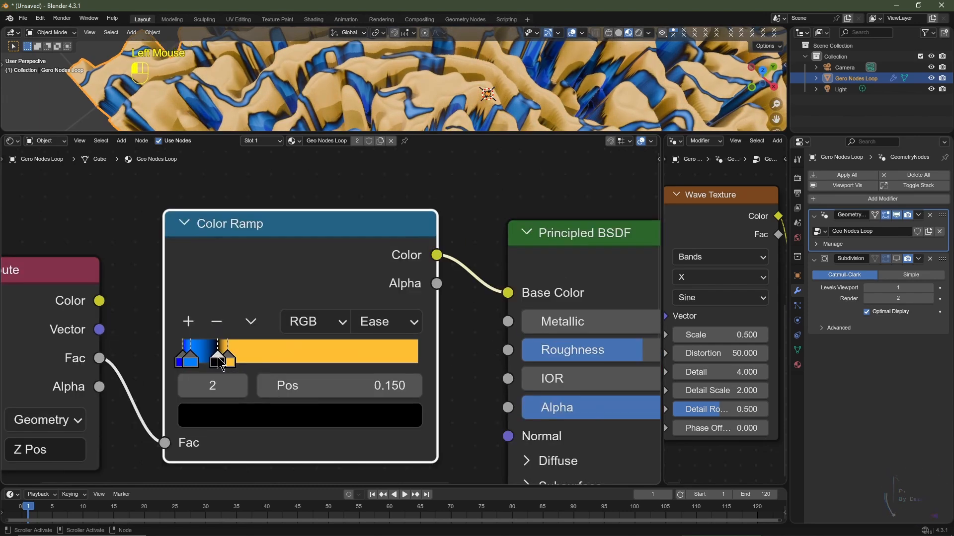
drag(220, 362, 212, 357)
drag(227, 358, 216, 359)
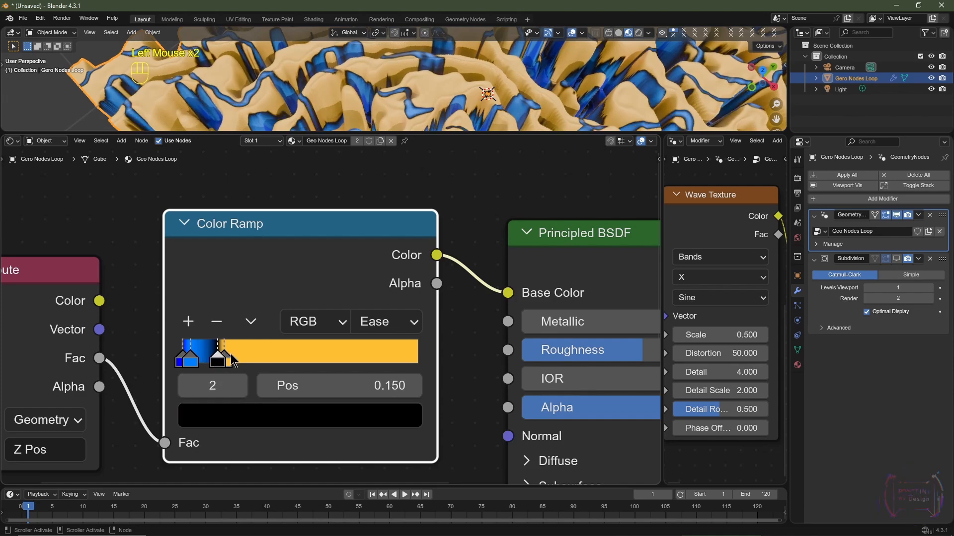
click(233, 360)
drag(221, 361, 226, 361)
click(235, 363)
scroll(574, 81, down, 2)
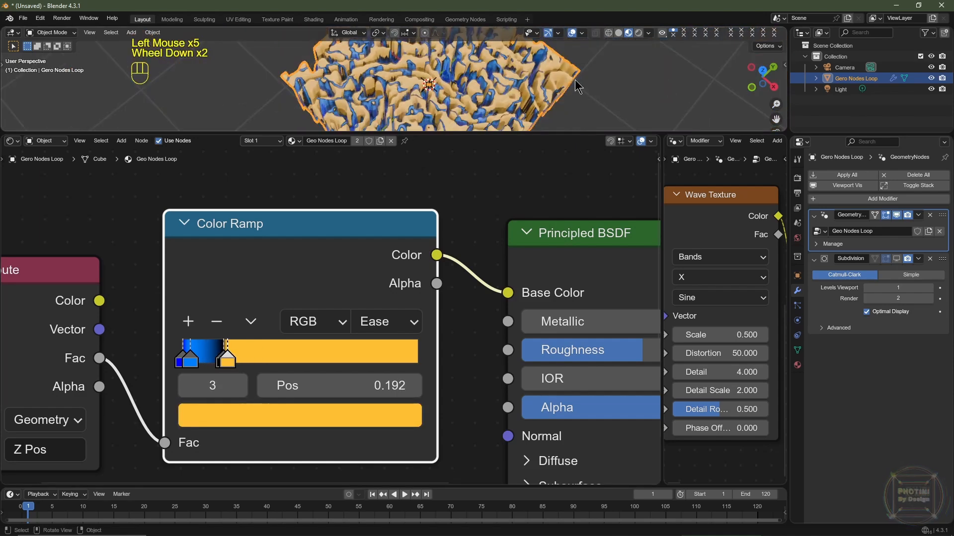
middle_drag(546, 70, 530, 47)
scroll(530, 47, up, 1)
scroll(483, 320, down, 4)
Add a second Color Ramp node below the first and connect the Attribute node's Fac output to its Fac input
drag(332, 277, 334, 210)
key(shift+a)
mouse_move(298, 290)
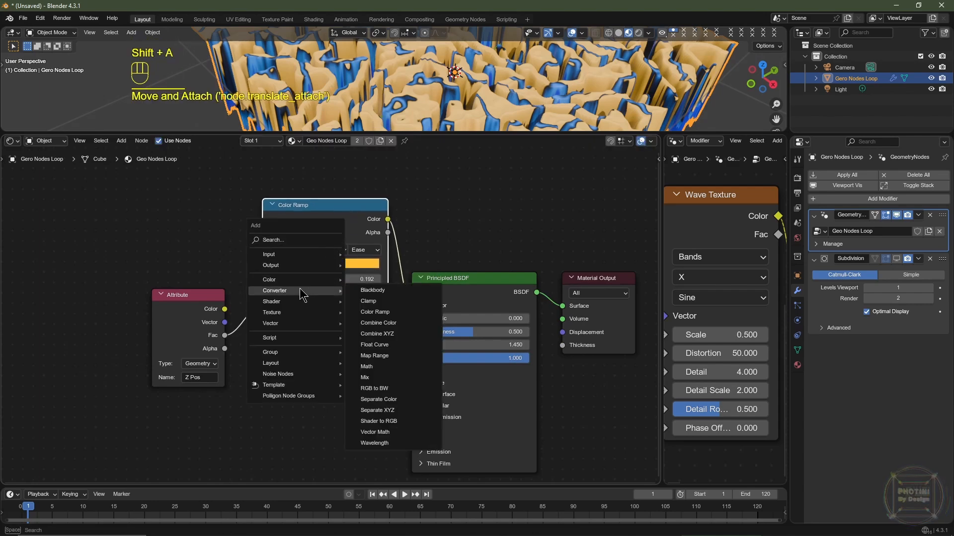
click(376, 311)
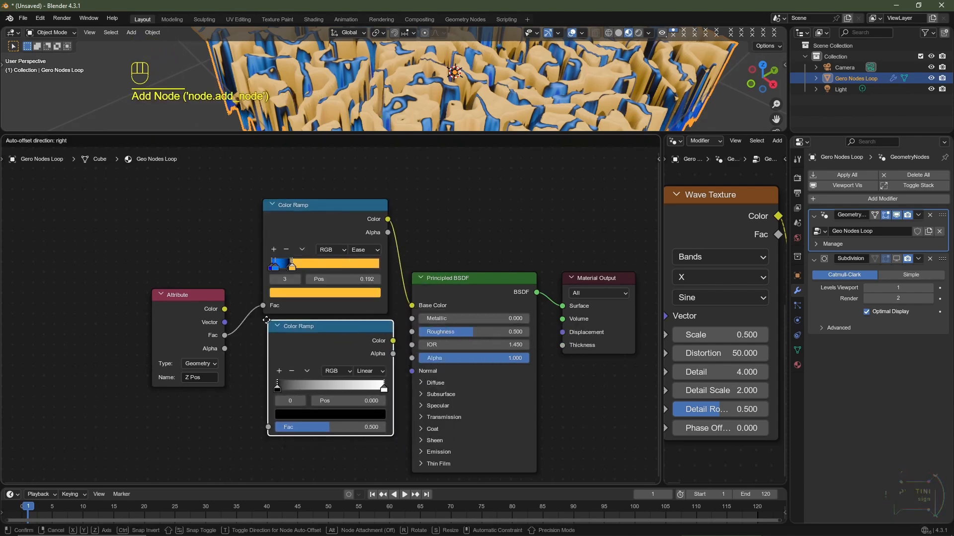
click(271, 330)
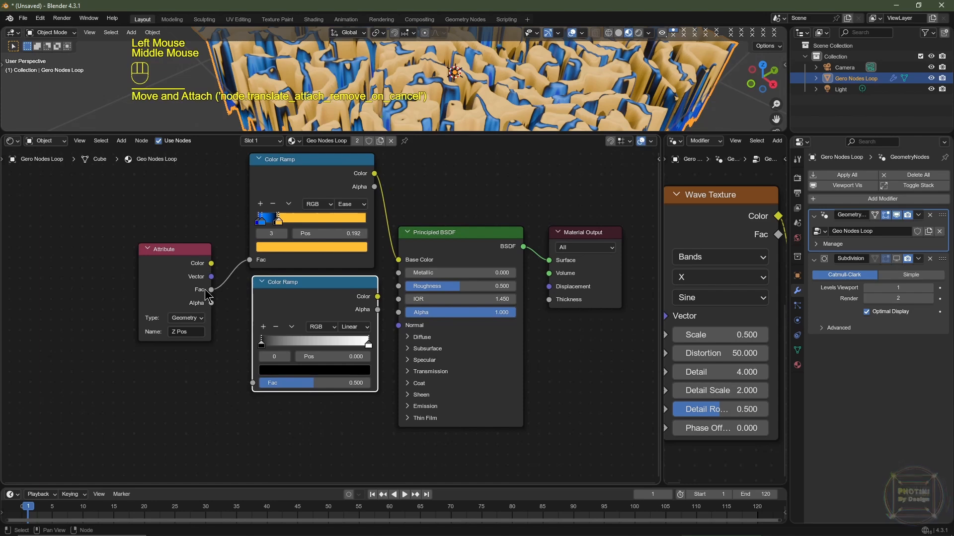
drag(211, 289, 251, 383)
Set the second Color Ramp's interpolation to Ease and its white stop's position to 0.25
scroll(336, 318, up, 2)
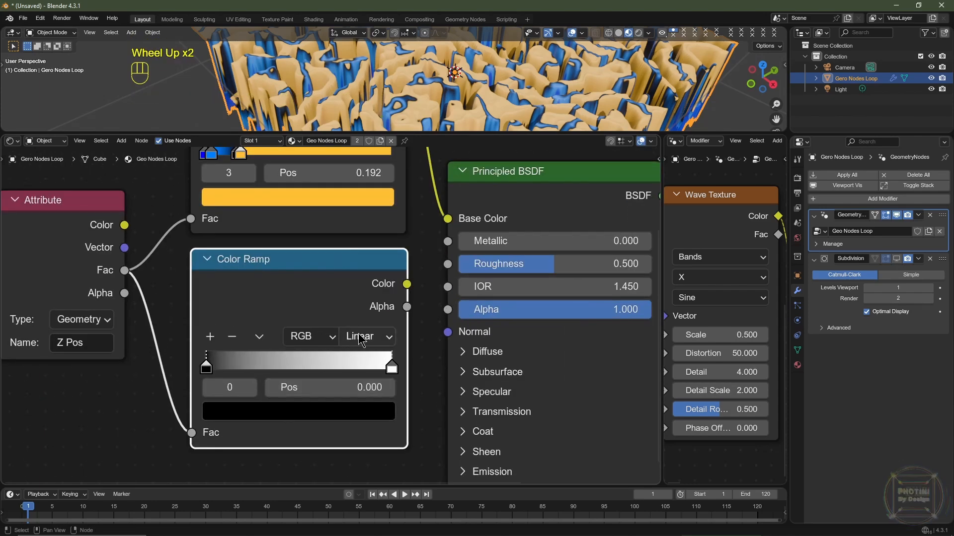
click(361, 339)
click(357, 384)
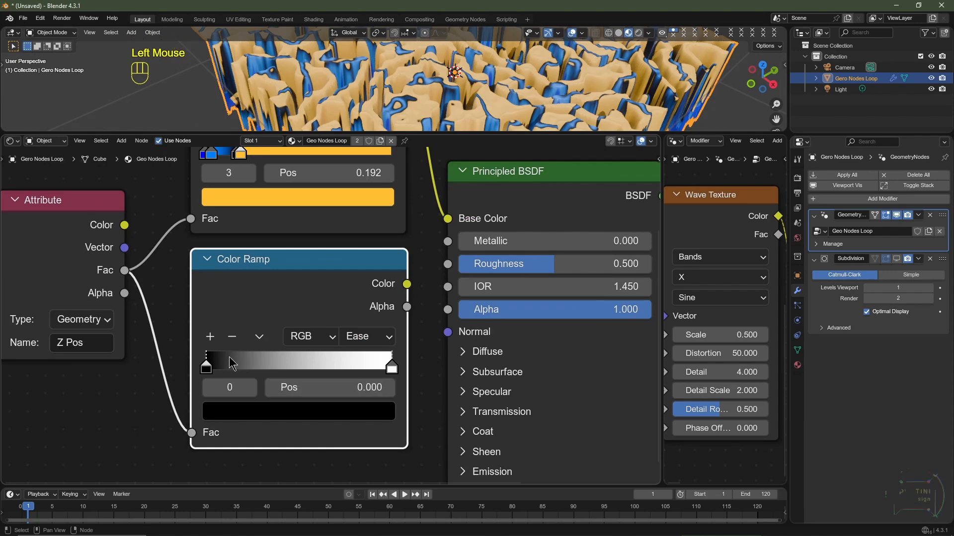
drag(391, 367, 253, 373)
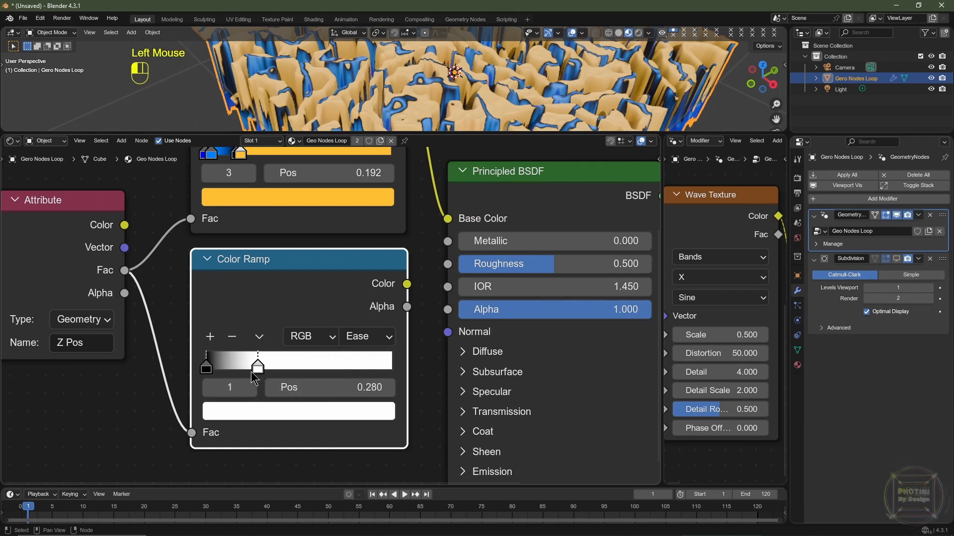
double_click(320, 389)
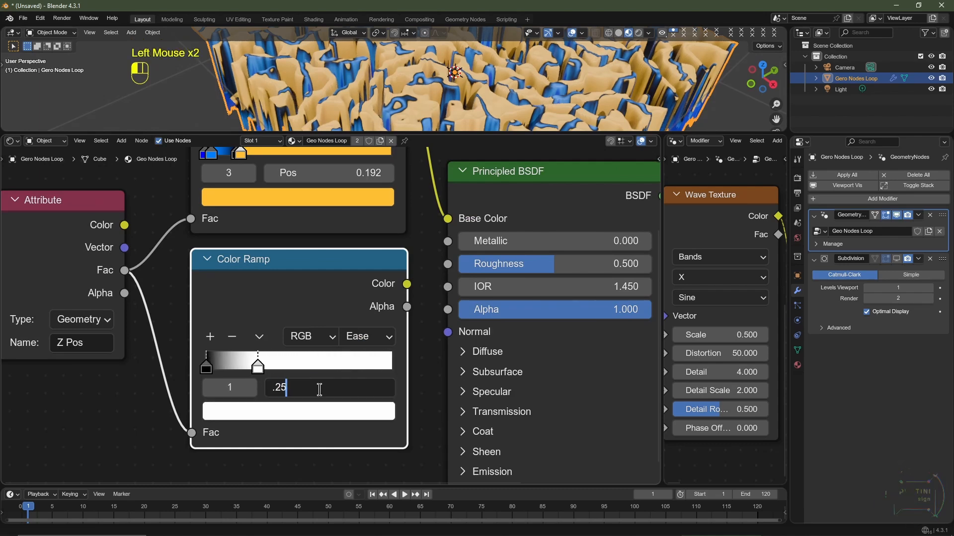
text(.25)
key(Return)
Move the second Color Ramp's black stop to position 0.175
drag(209, 371, 244, 371)
click(346, 391)
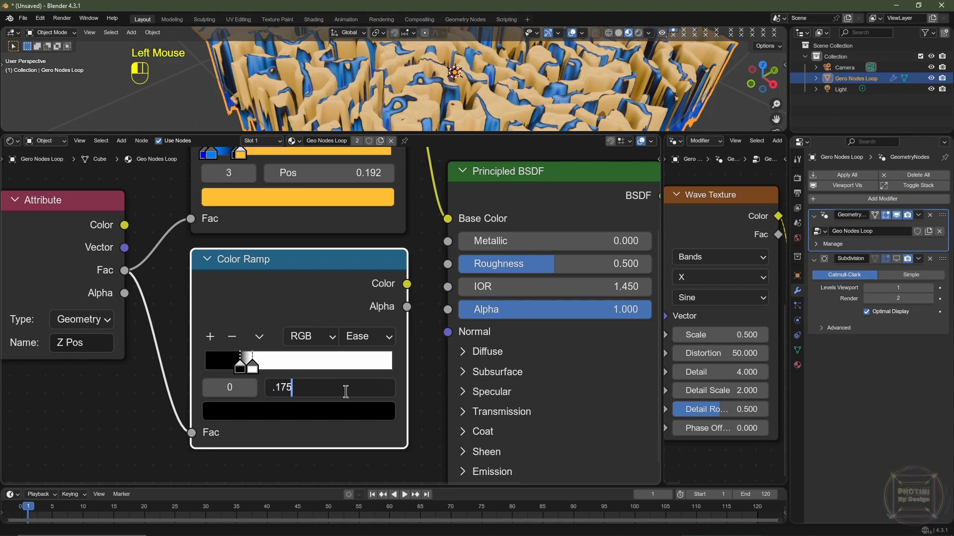
text(.175)
key(Return)
Check the white stop's color in HSV, then connect the second Color Ramp's Color output to the Principled BSDF's Metallic input
click(251, 366)
double_click(291, 411)
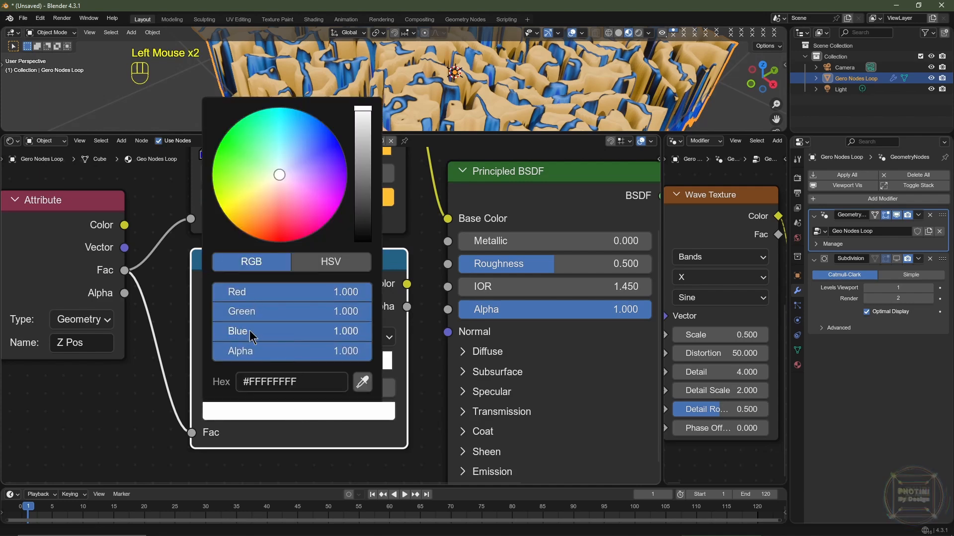
click(319, 267)
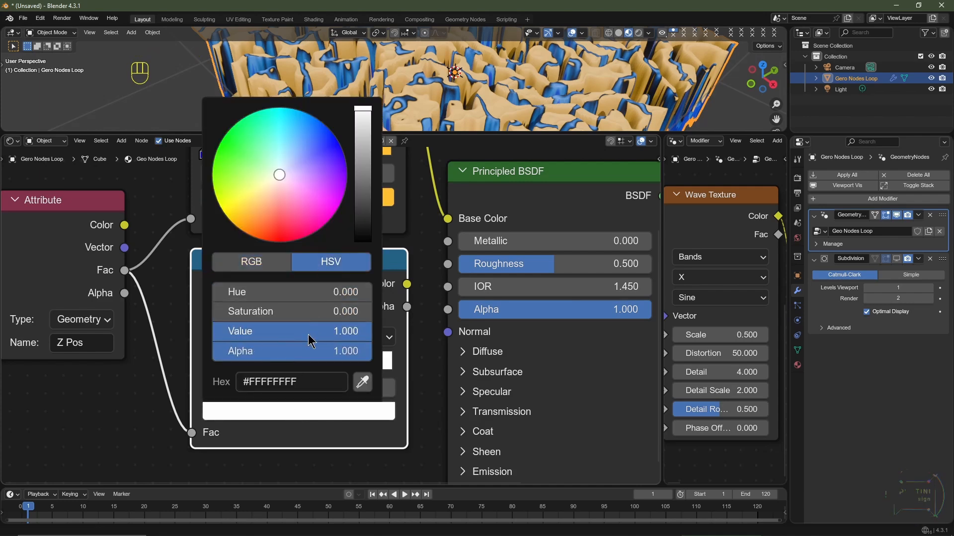
scroll(432, 440, down, 2)
drag(379, 296, 404, 269)
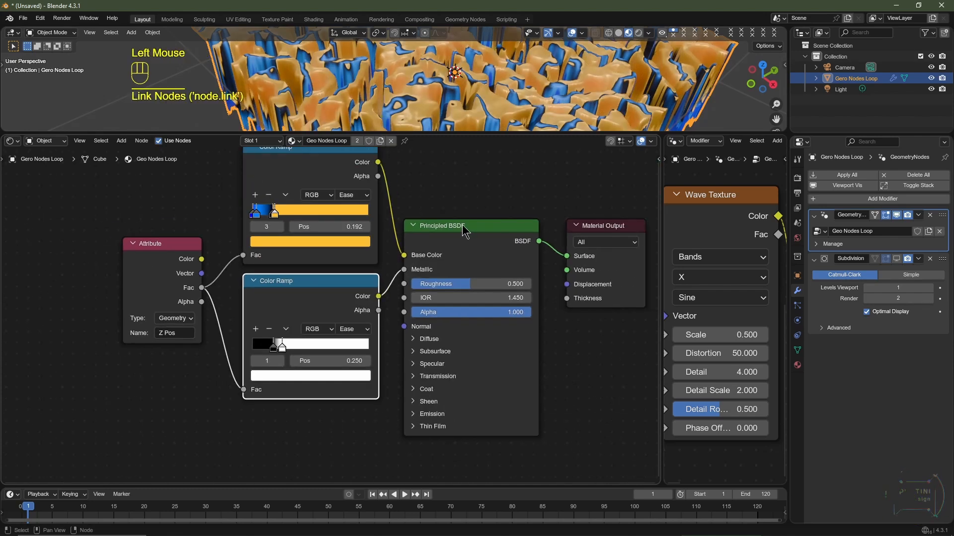
Set the Principled BSDF's Roughness to 0.341
scroll(467, 100, up, 2)
drag(514, 284, 497, 284)
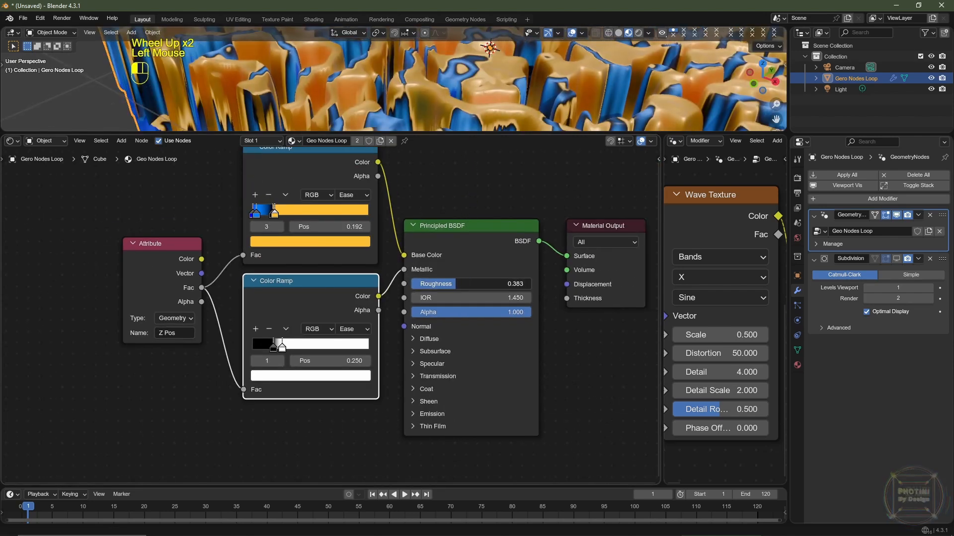
drag(496, 284, 494, 284)
Move the white stop of the Color Ramp feeding Metallic to position 0.213 and inspect the surface
scroll(331, 316, up, 5)
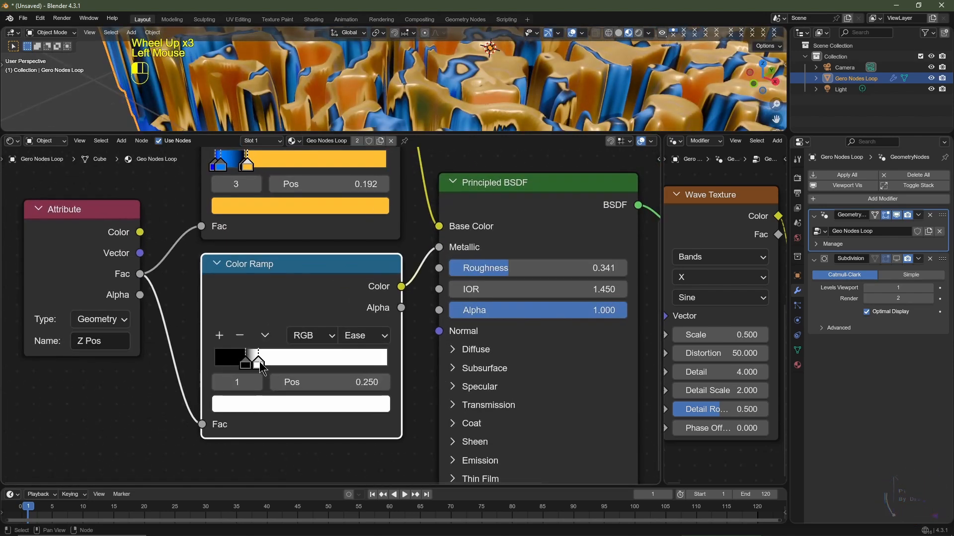
mouse_move(260, 361)
mouse_down()
mouse_move(238, 359)
mouse_move(254, 357)
mouse_up()
middle_drag(422, 99, 454, 105)
Duplicate the metallic Color Ramp with its Fac link kept, place it below, and connect its Color output to the Principled BSDF's Roughness input
scroll(288, 298, down, 2)
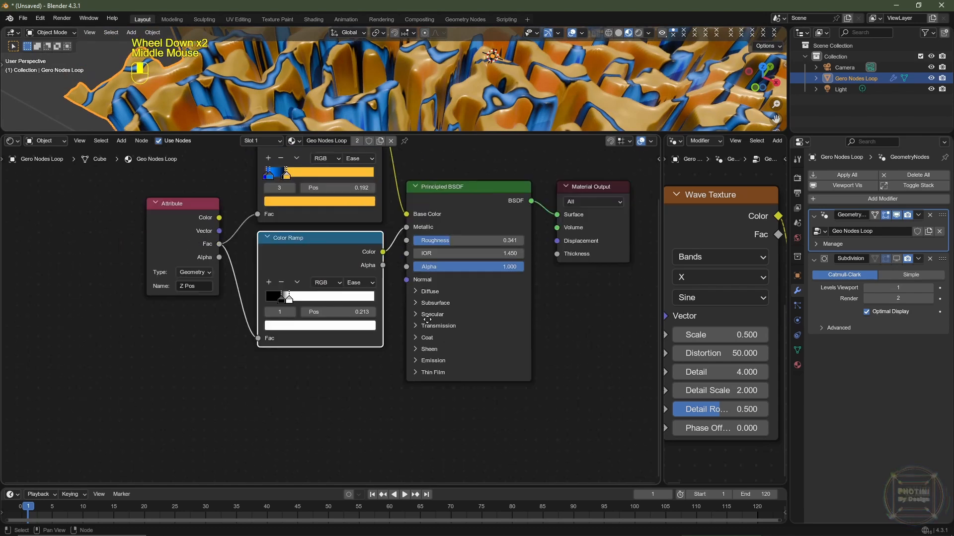
ctrl+click(335, 251)
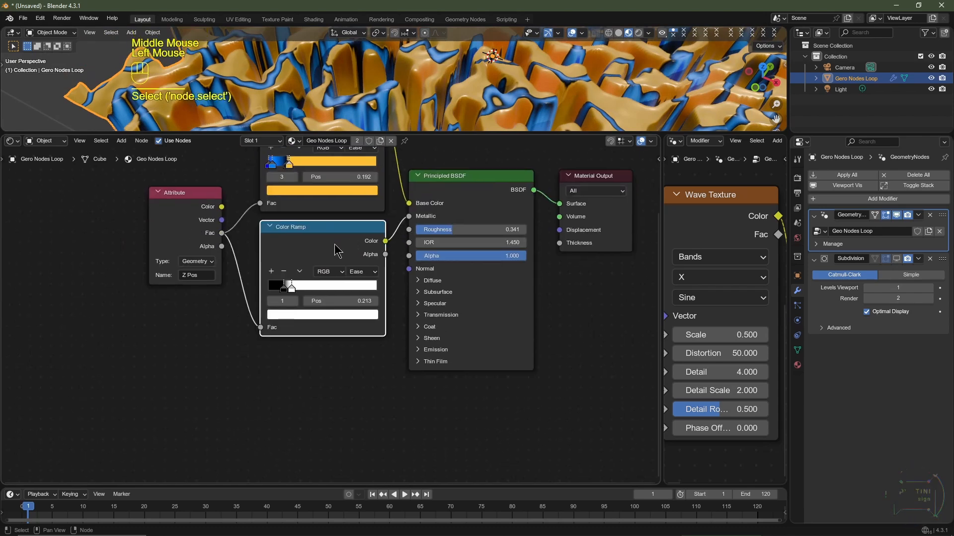
key(ctrl+shift+d)
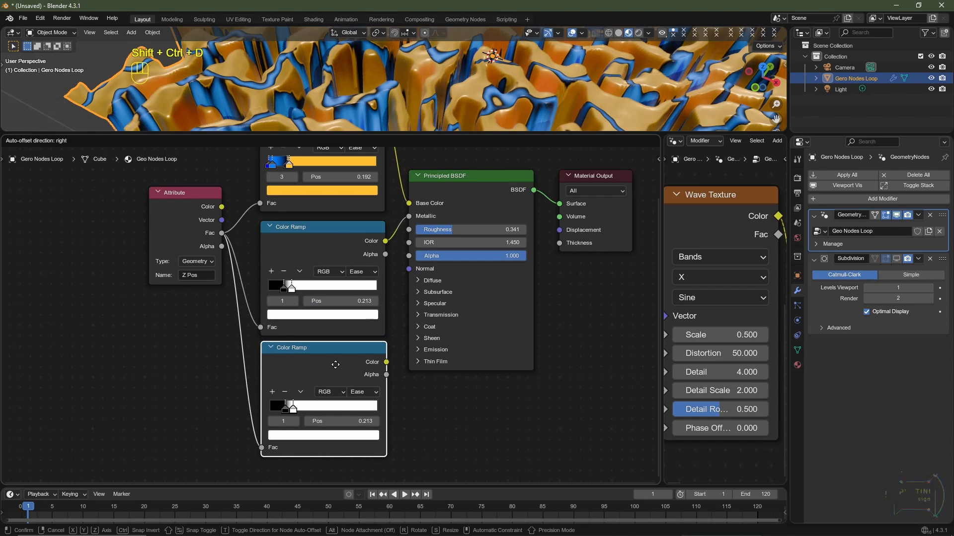
click(336, 367)
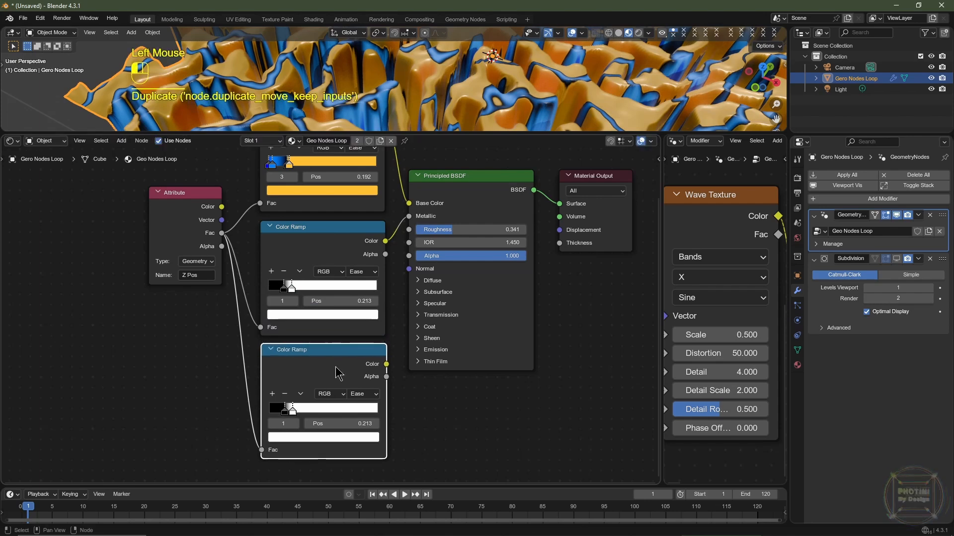
right_drag(473, 239, 413, 235)
drag(327, 361, 352, 227)
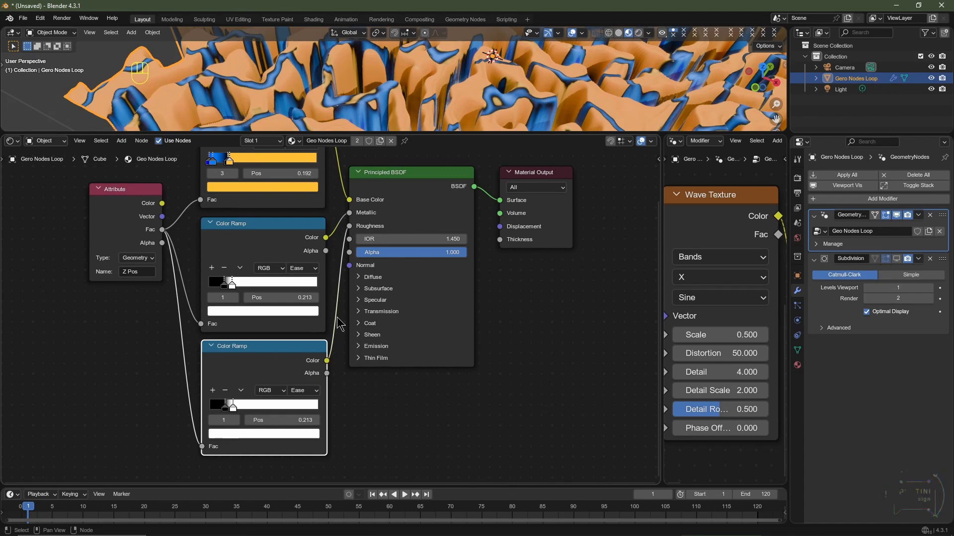
Bring up the Color category of nodes for adding a node to the material
key(shift+a)
mouse_move(332, 306)
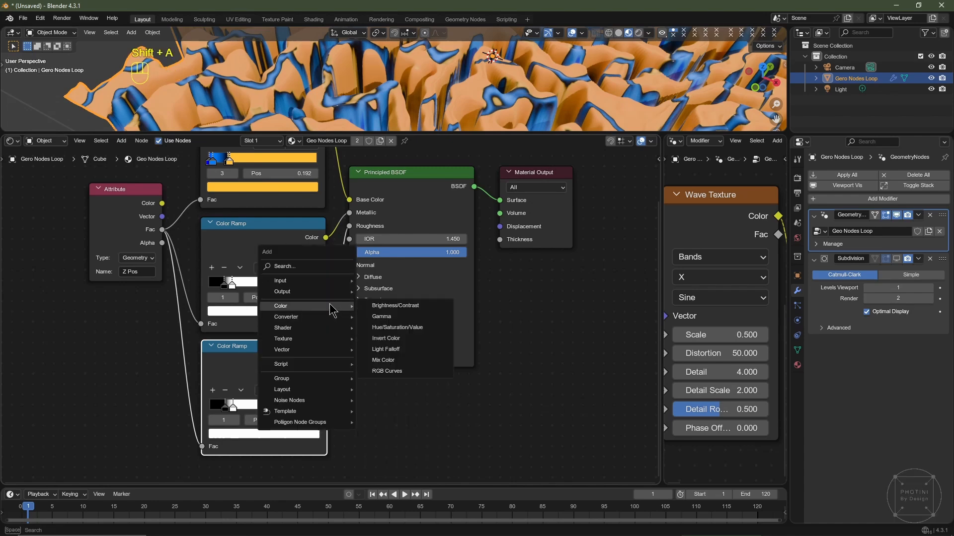
Insert an Invert Color node on the link between the lowest Color Ramp and the Principled BSDF's Roughness
click(392, 339)
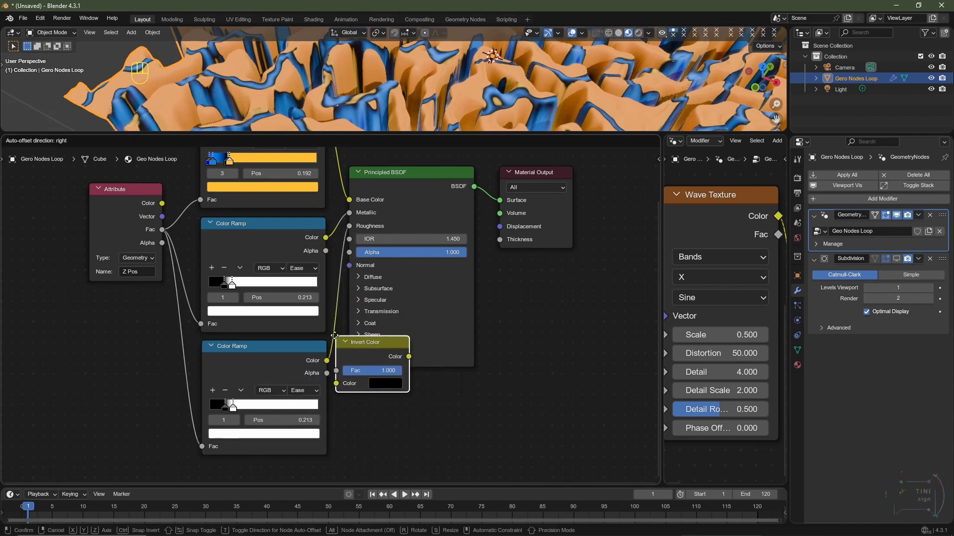
click(346, 334)
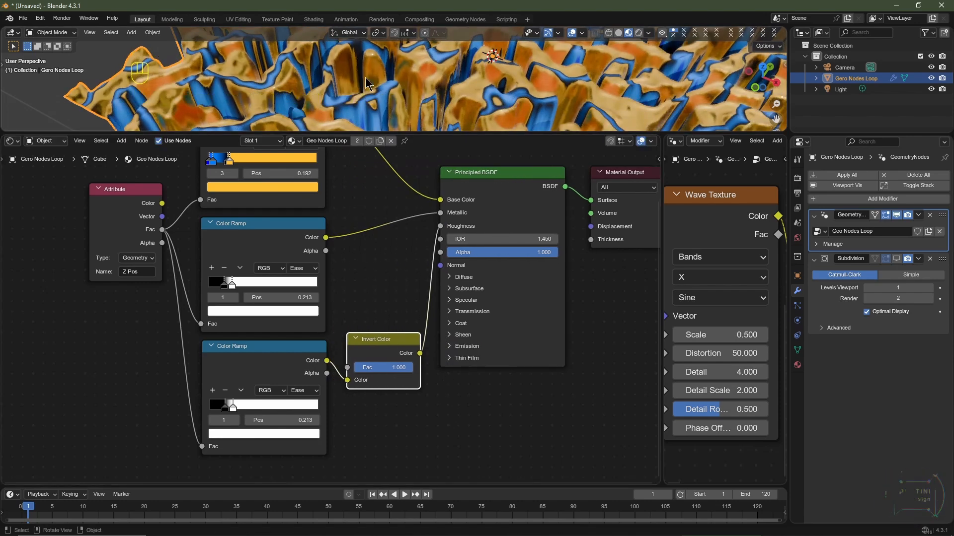
click(440, 97)
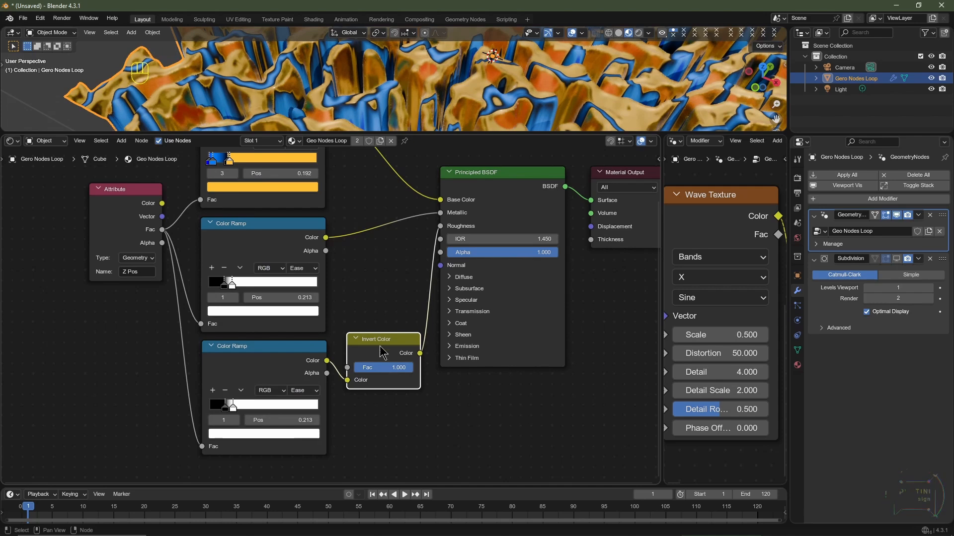
Set the brightness value of the lowest Color Ramp's white stop to 0.9
click(273, 436)
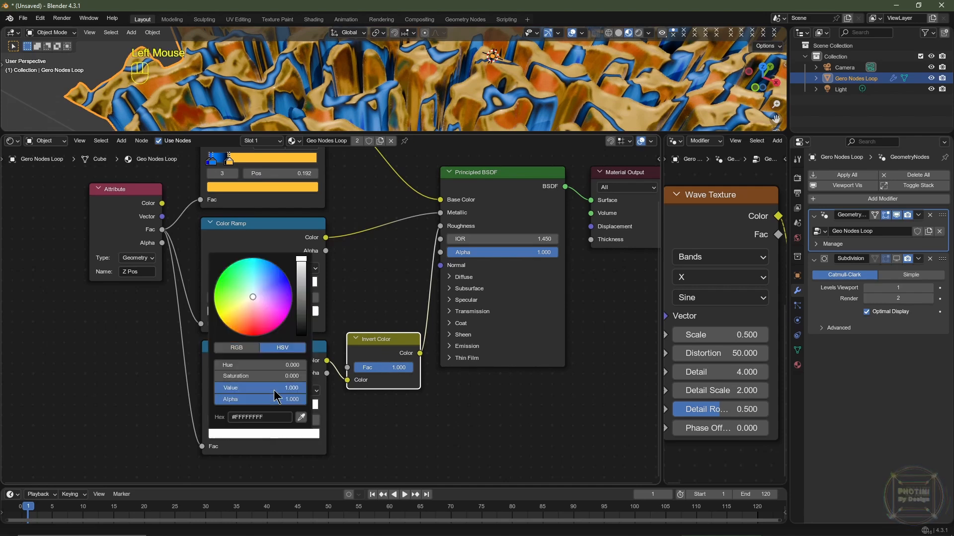
click(273, 388)
text(.9)
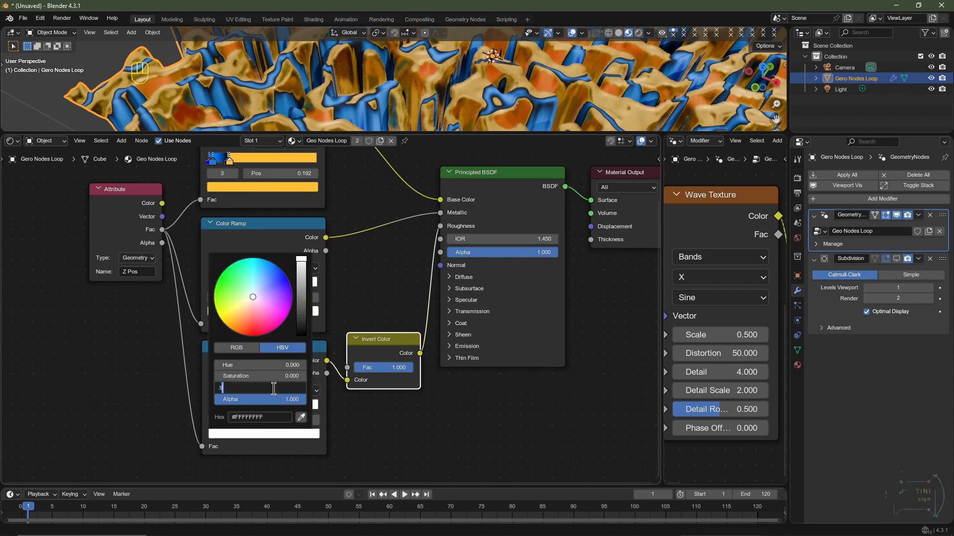
key(Return)
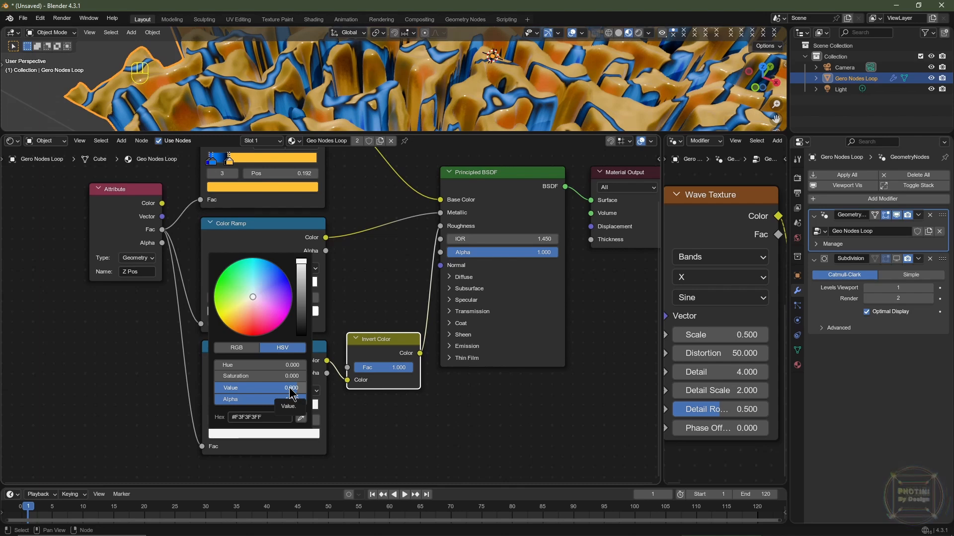
Add a Wave Texture node to the material below the Attribute node
scroll(343, 377, down, 2)
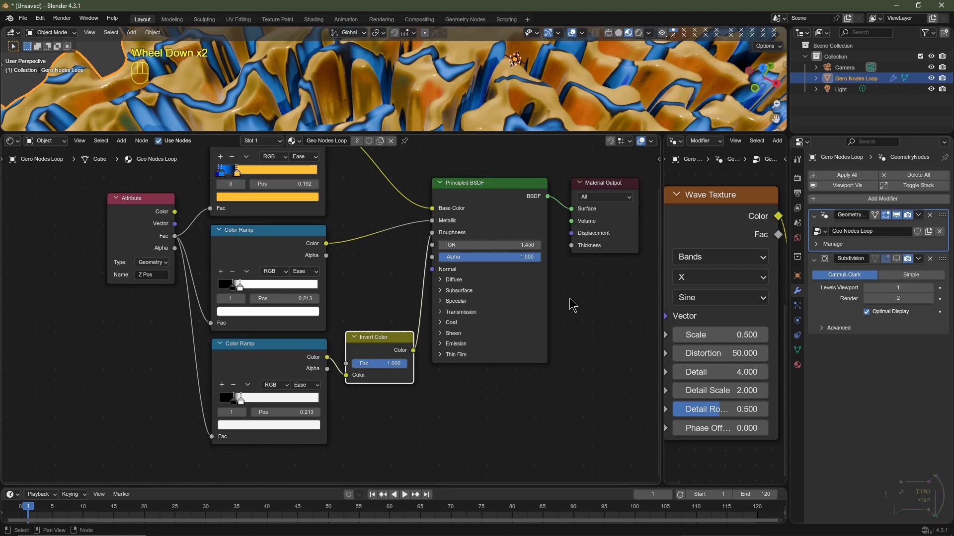
key(shift+a)
key(shift+a)
mouse_move(72, 411)
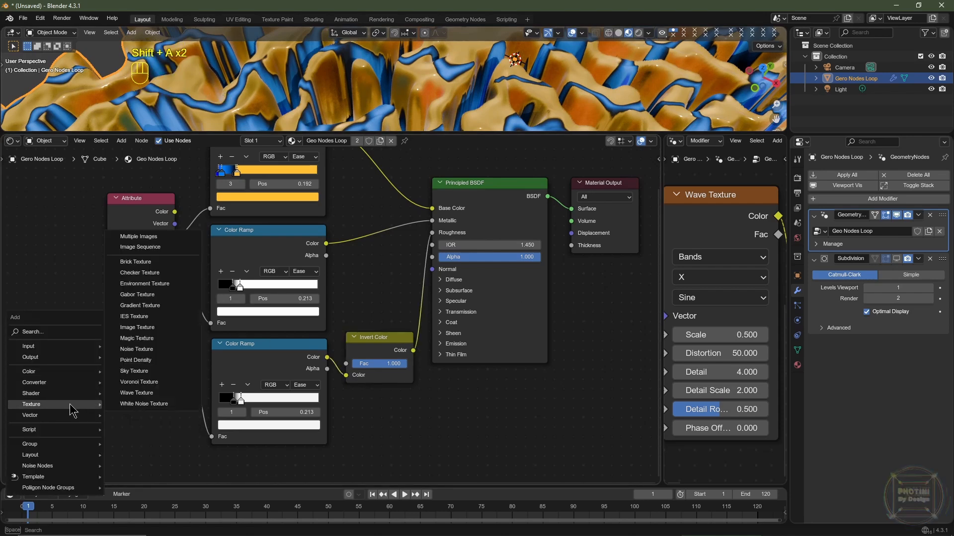
click(137, 393)
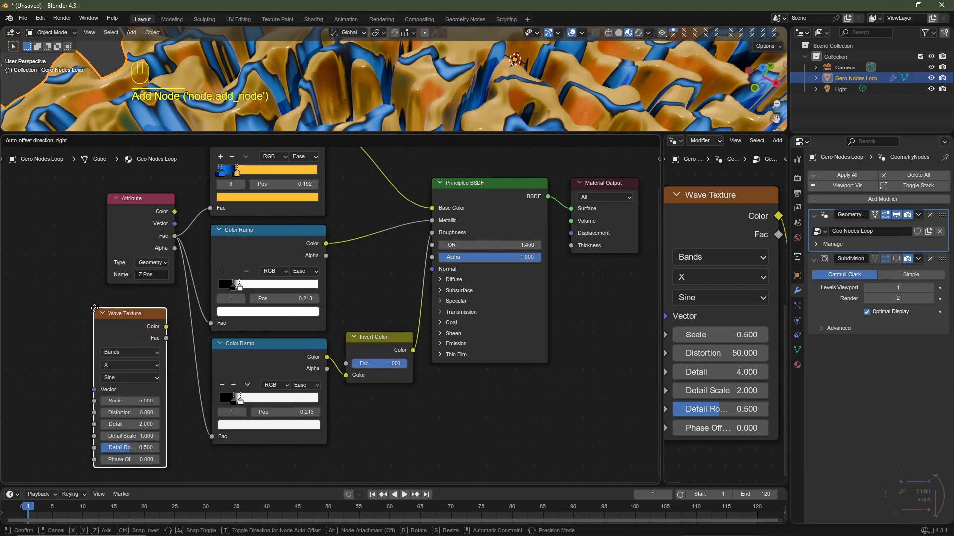
click(141, 318)
Set the material's Wave Texture to Scale 0.5, Distortion 50, Detail 4 and Detail Scale 2
middle_drag(415, 386, 785, 314)
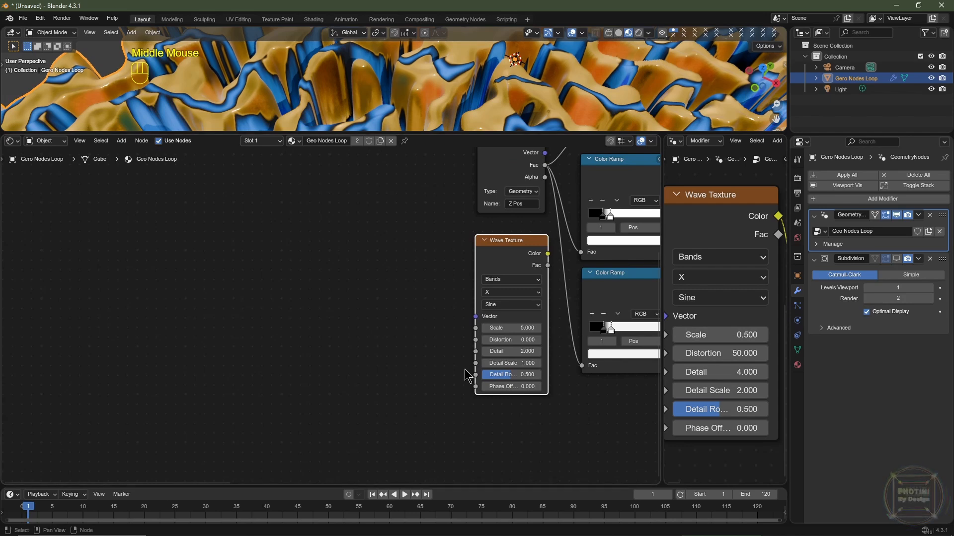
middle_drag(465, 370, 432, 385)
scroll(530, 387, up, 3)
click(554, 354)
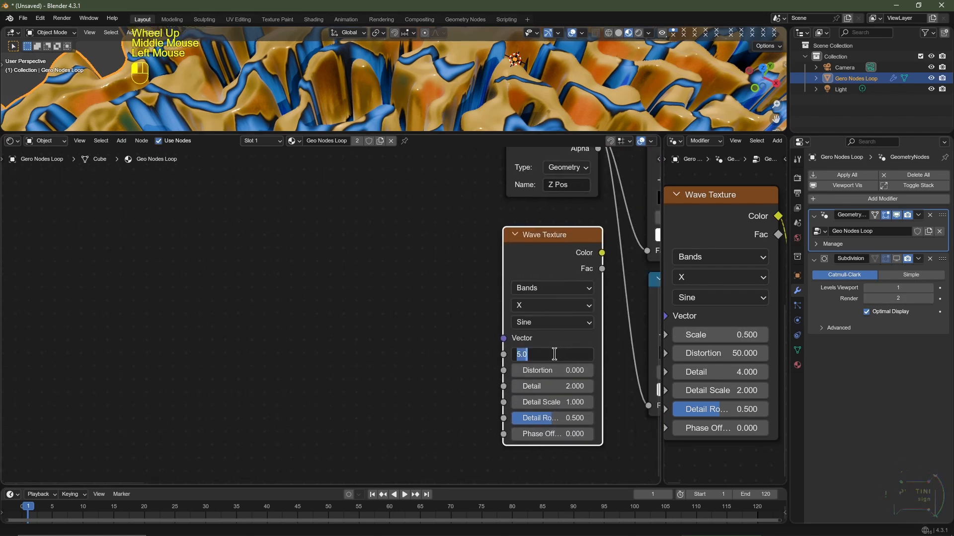
text(0.5)
key(Tab)
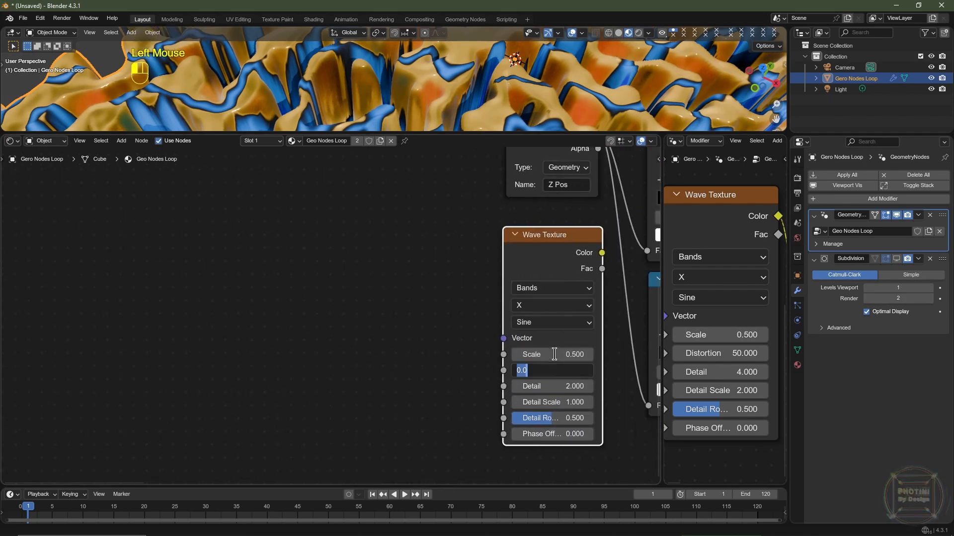
text(50)
key(Tab)
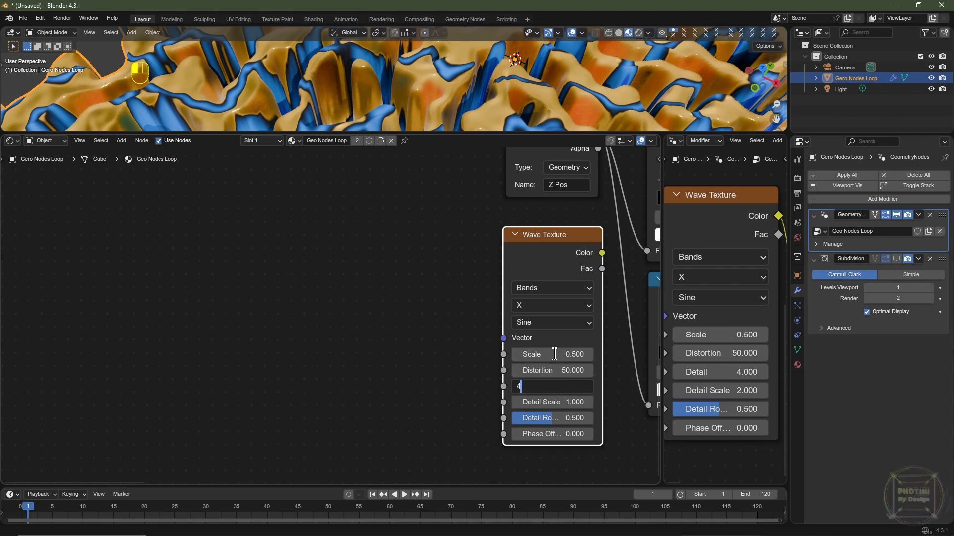
key(Tab)
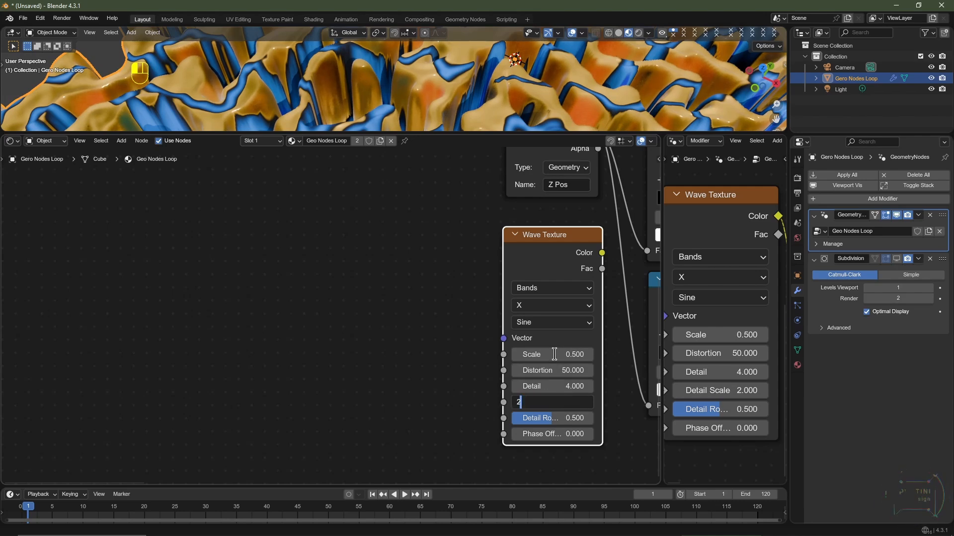
key(Tab)
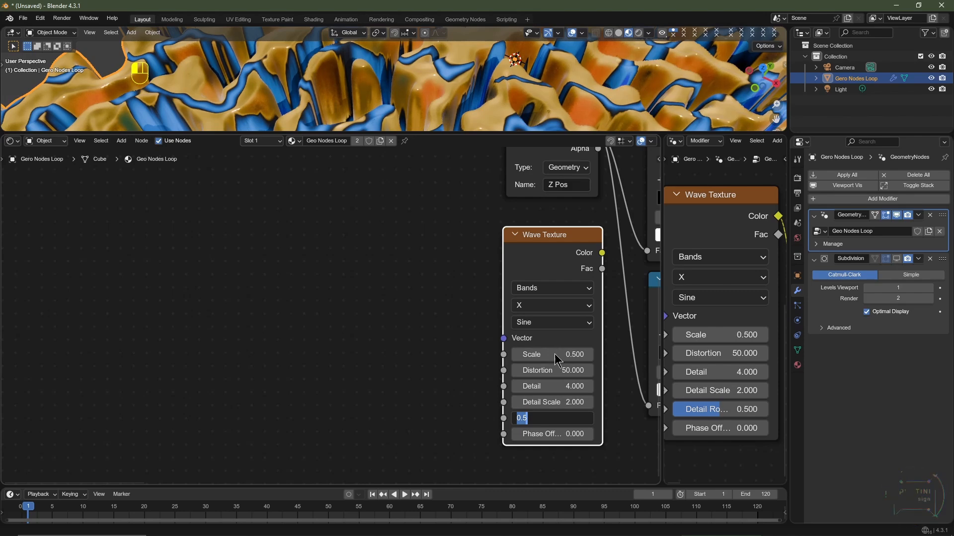
click(555, 354)
Add a Bump node beside the Principled BSDF and arrange it below the Invert Color node, moved up to make room
shift+middle_drag(555, 353, 97, 408)
scroll(438, 308, down, 2)
middle_drag(437, 308, 387, 339)
key(shift+a)
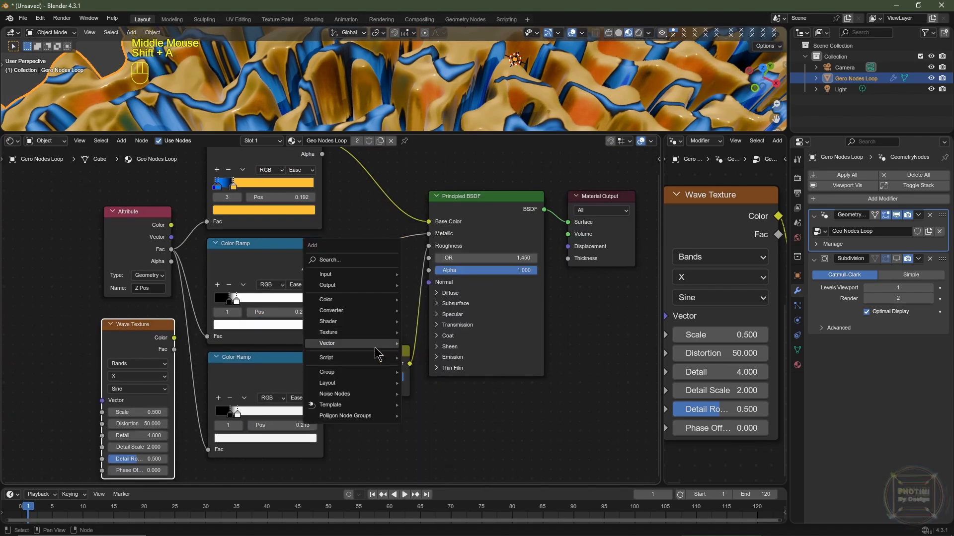
mouse_move(376, 346)
click(425, 343)
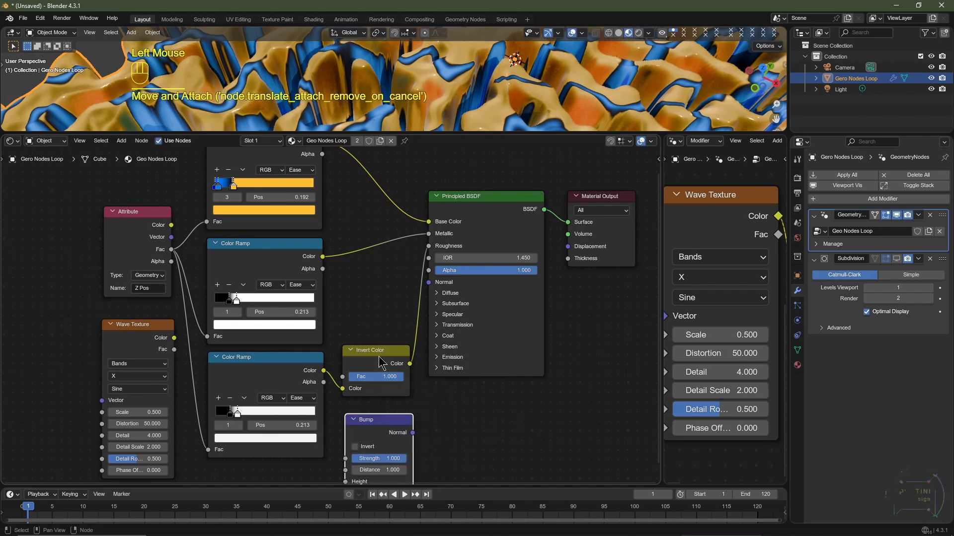
click(380, 437)
click(384, 287)
drag(383, 421, 386, 344)
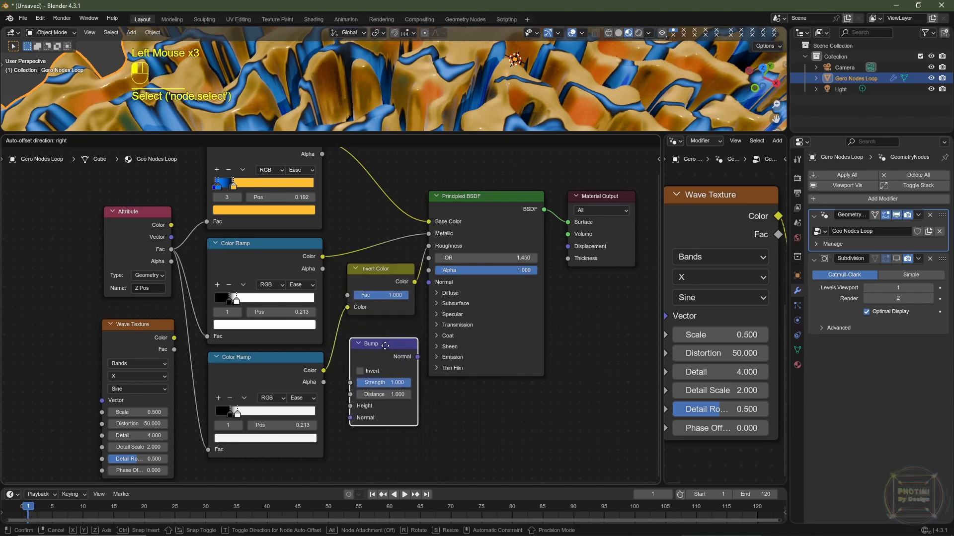
Connect the Wave Texture's Fac to the Bump node's Height and the Bump's Normal output to the Principled BSDF's Normal
drag(174, 350, 350, 406)
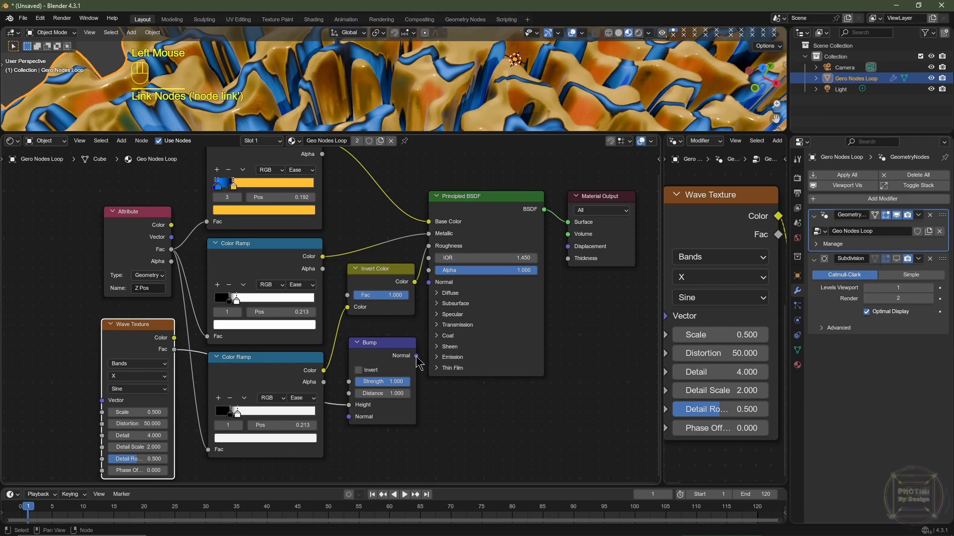
drag(416, 356, 424, 285)
drag(401, 341, 399, 337)
Set the Bump node's Strength to 0.25
mouse_move(487, 74)
middle_down()
mouse_move(490, 94)
mouse_move(489, 78)
middle_up()
scroll(489, 78, down, 1)
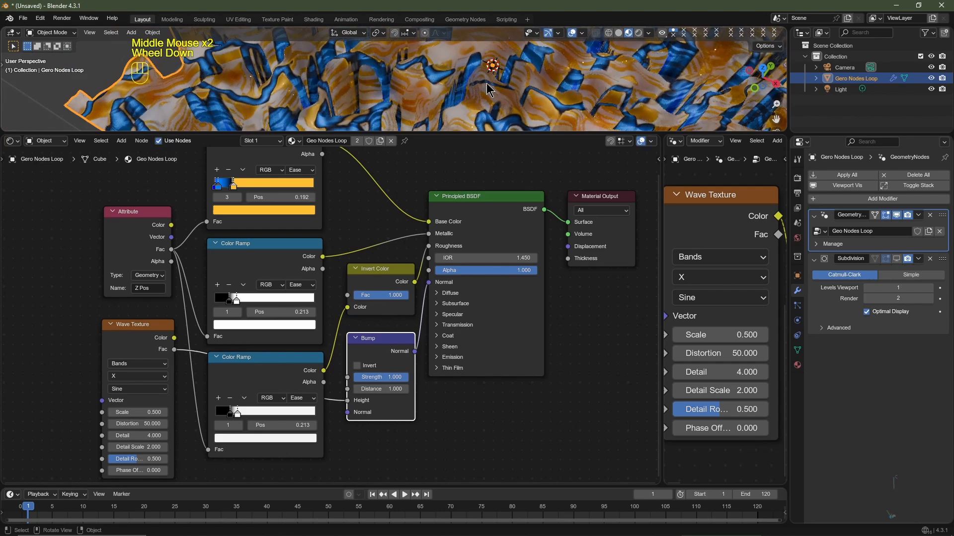
mouse_move(394, 376)
mouse_down()
mouse_move(365, 376)
mouse_move(378, 375)
mouse_up()
click(388, 375)
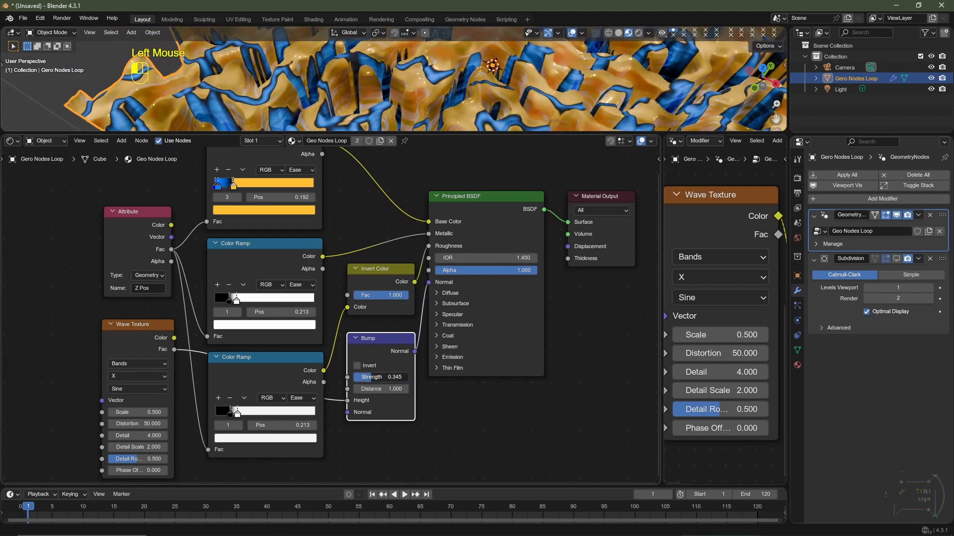
text(.25)
key(Return)
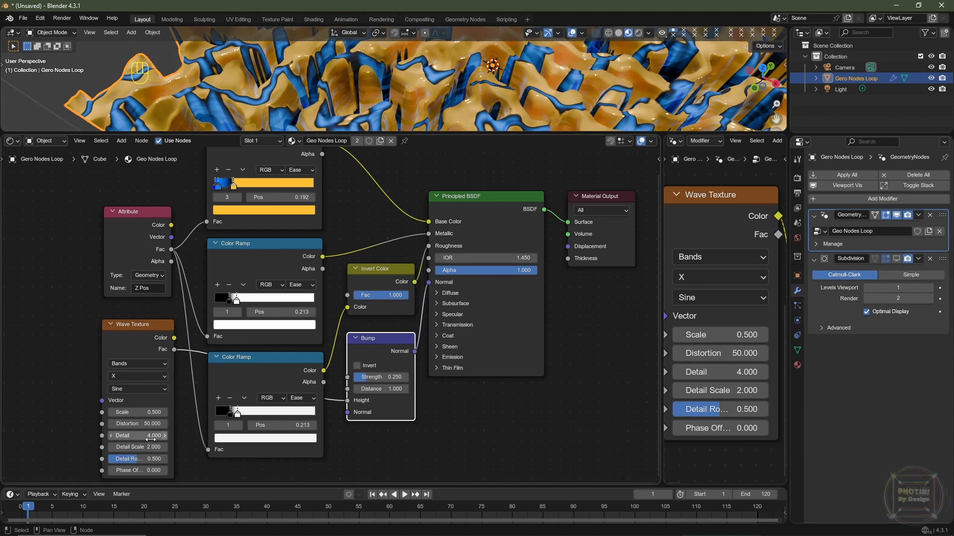
Set the Detail of the material's Wave Texture to 8
scroll(139, 437, up, 2)
middle_drag(130, 447, 171, 428)
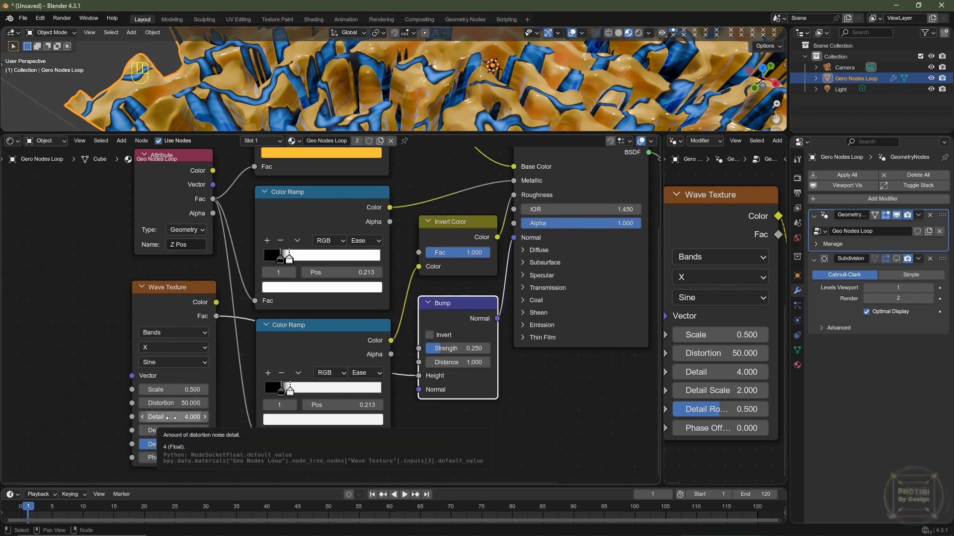
click(171, 418)
text(8)
key(Return)
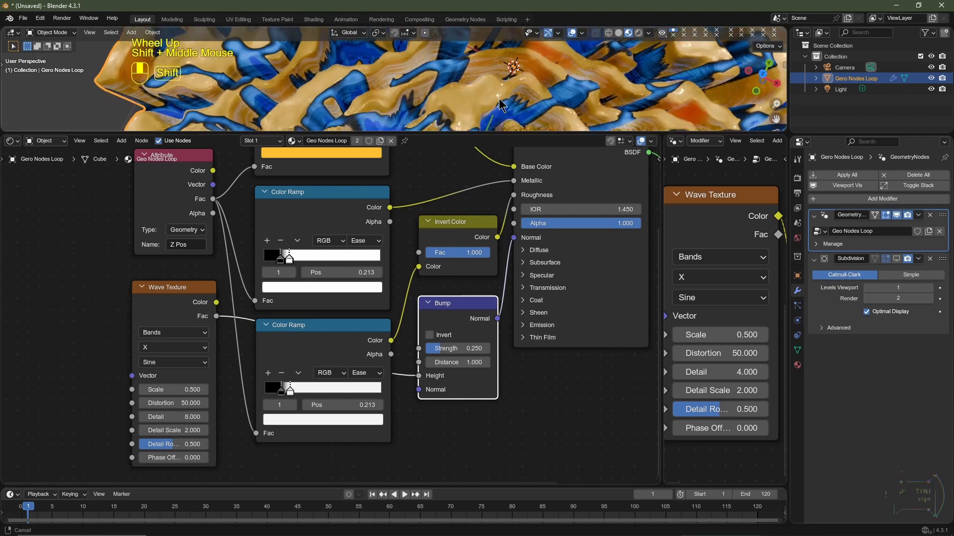
Set the Bump node's Strength to 0.333
drag(455, 348, 466, 349)
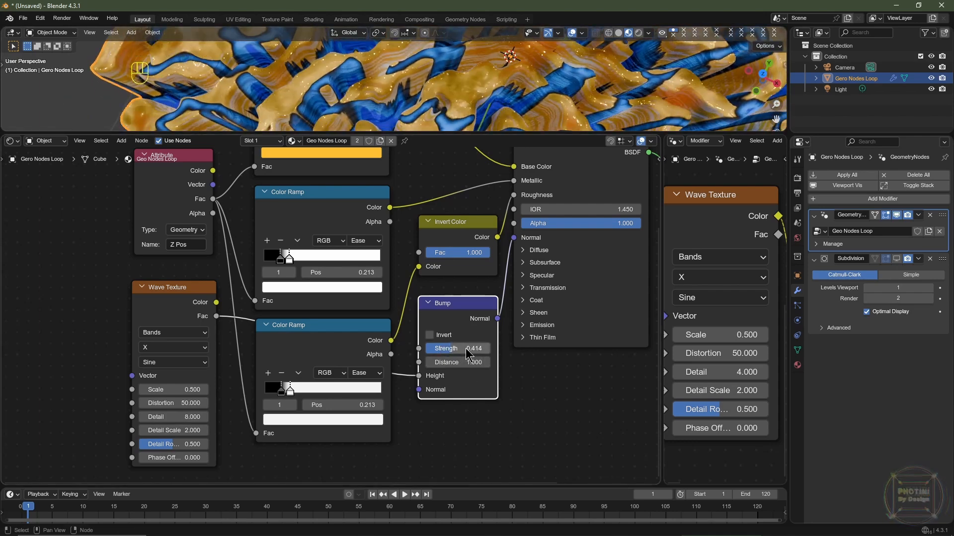
click(466, 349)
text(.333)
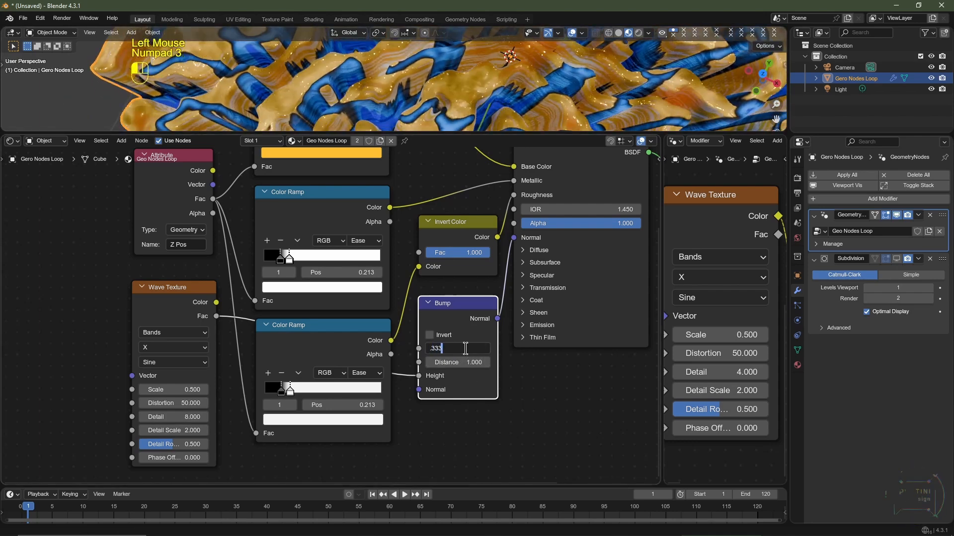
key(Return)
Widen the geometry node editor at the shader editor's expense and make the 3D viewport taller
scroll(427, 298, down, 7)
scroll(409, 245, up, 2)
middle_drag(372, 243, 334, 261)
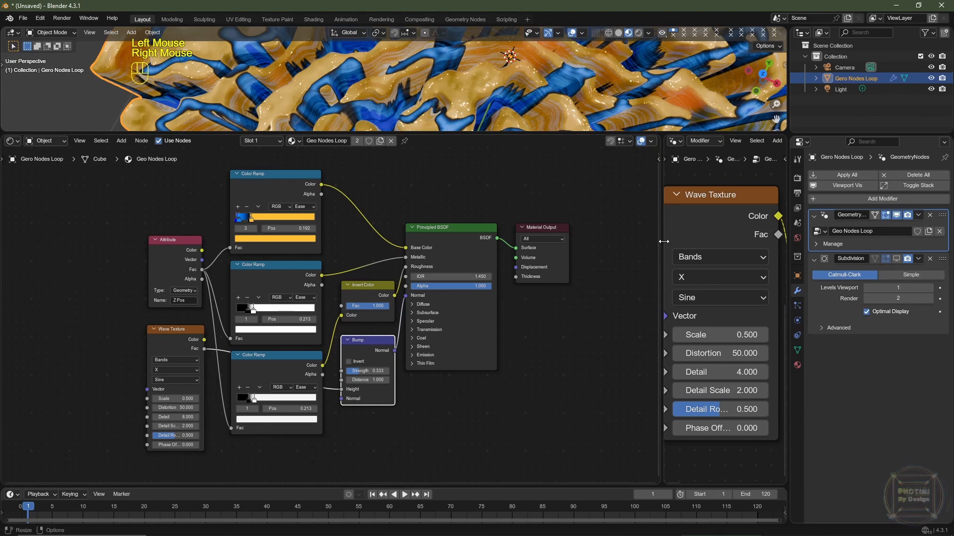
drag(661, 246, 166, 288)
key(KP_0)
key(KP_0)
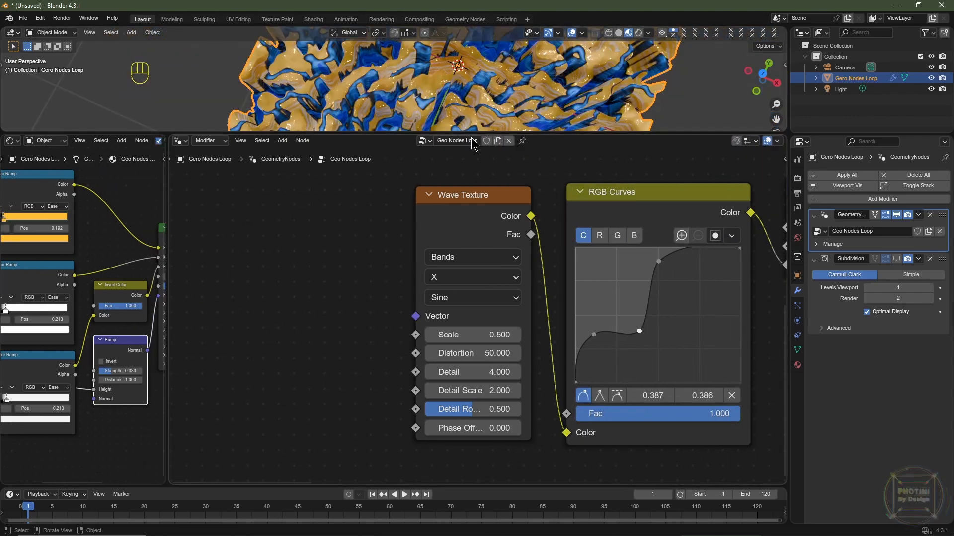
drag(546, 133, 546, 177)
Set both Vertices X and Vertices Y of the Grid node to 256
scroll(604, 313, down, 2)
middle_drag(616, 311, 453, 369)
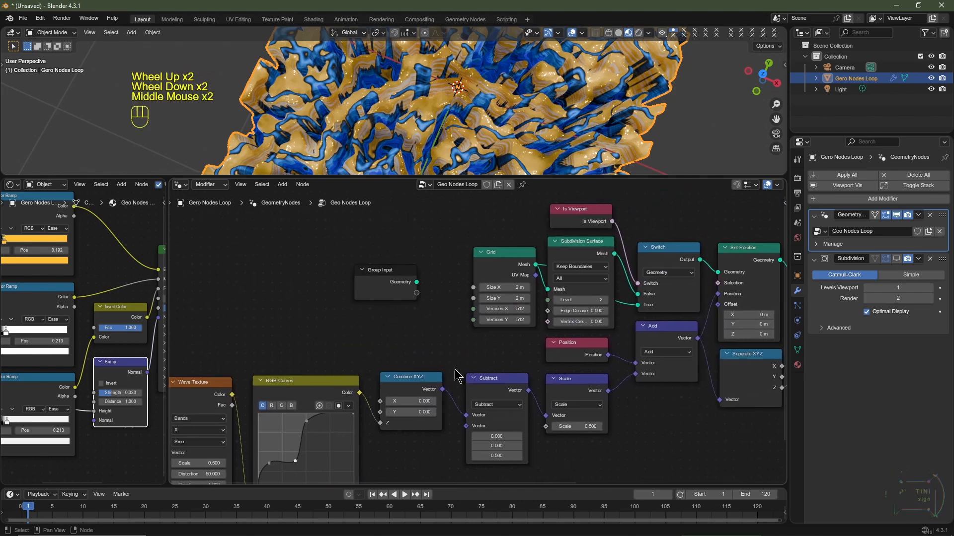
scroll(603, 312, up, 4)
click(530, 288)
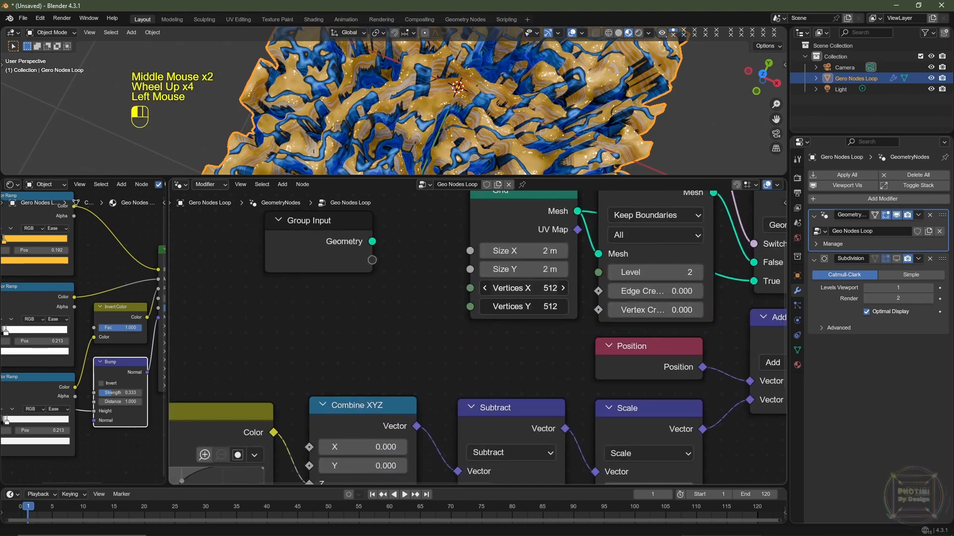
text(256)
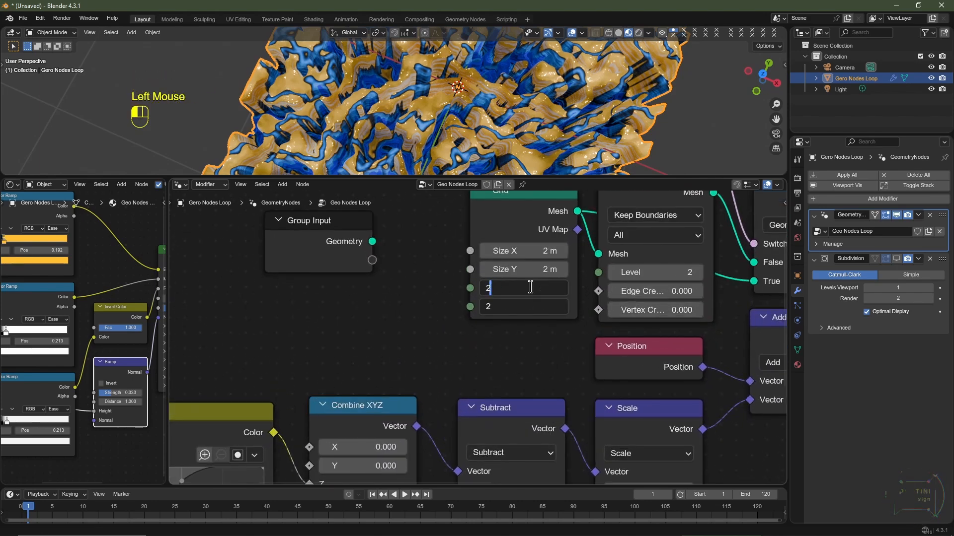
key(Return)
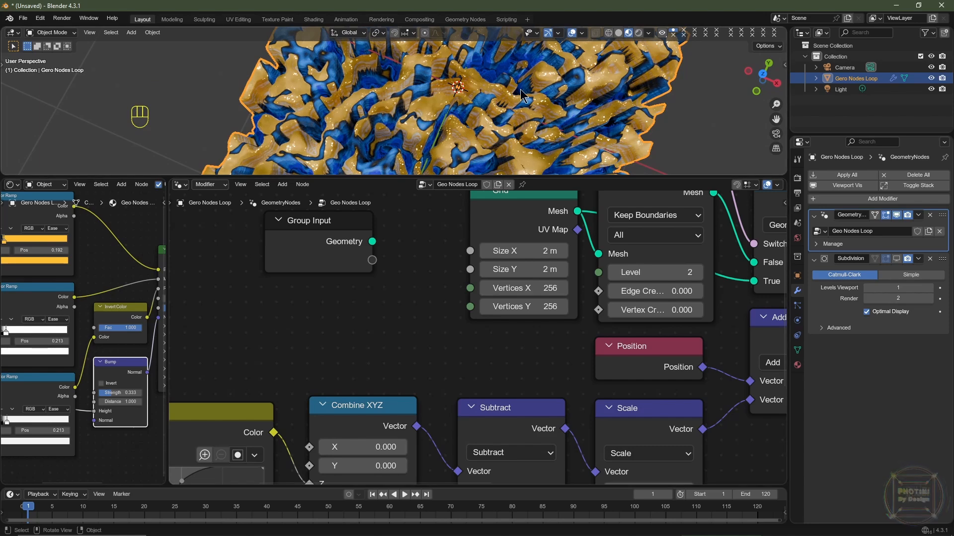
Drive the Phase Offset of the geometry nodes' Wave Texture with the expression #frame/19
middle_drag(419, 375, 586, 281)
middle_drag(388, 398, 546, 305)
middle_drag(369, 408, 380, 400)
scroll(380, 400, up, 1)
scroll(379, 400, down, 2)
scroll(380, 400, up, 2)
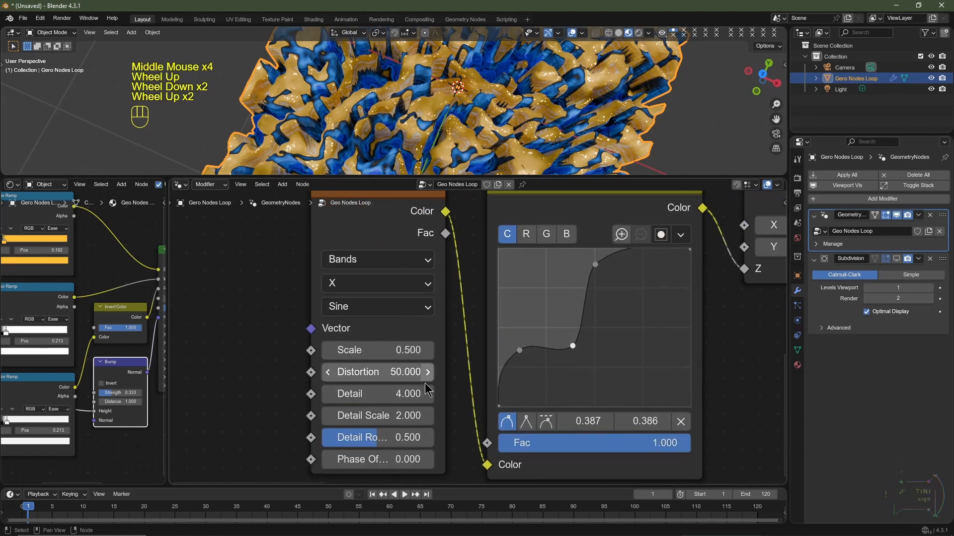
click(367, 462)
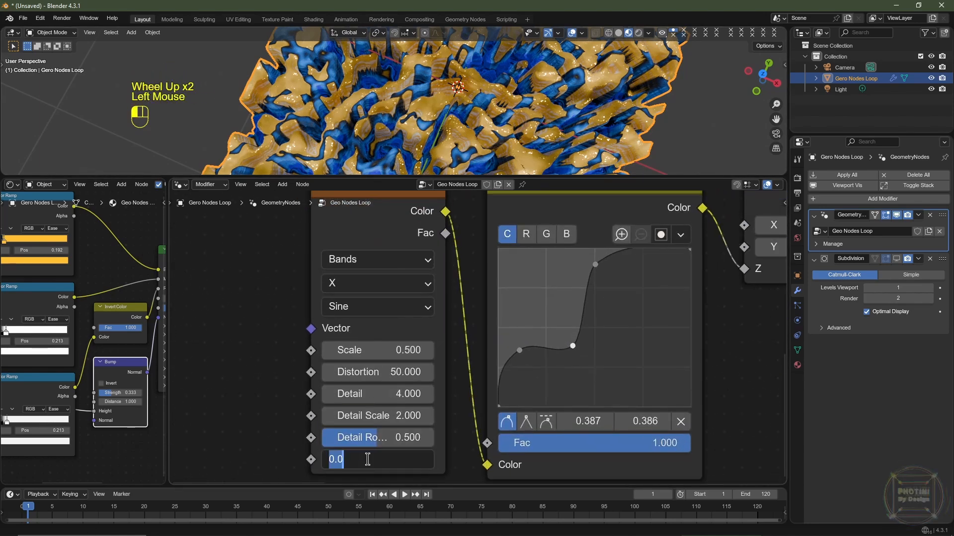
text(#frame/19)
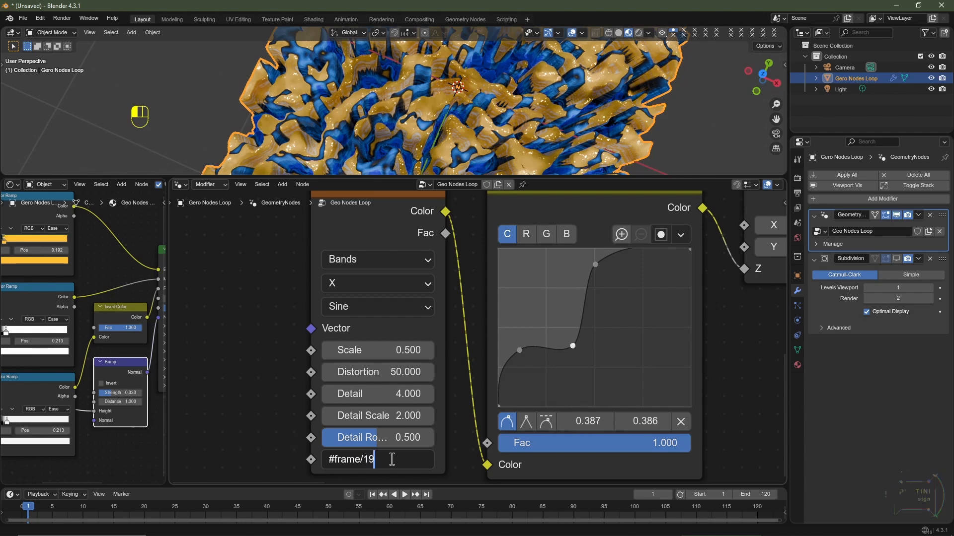
key(Return)
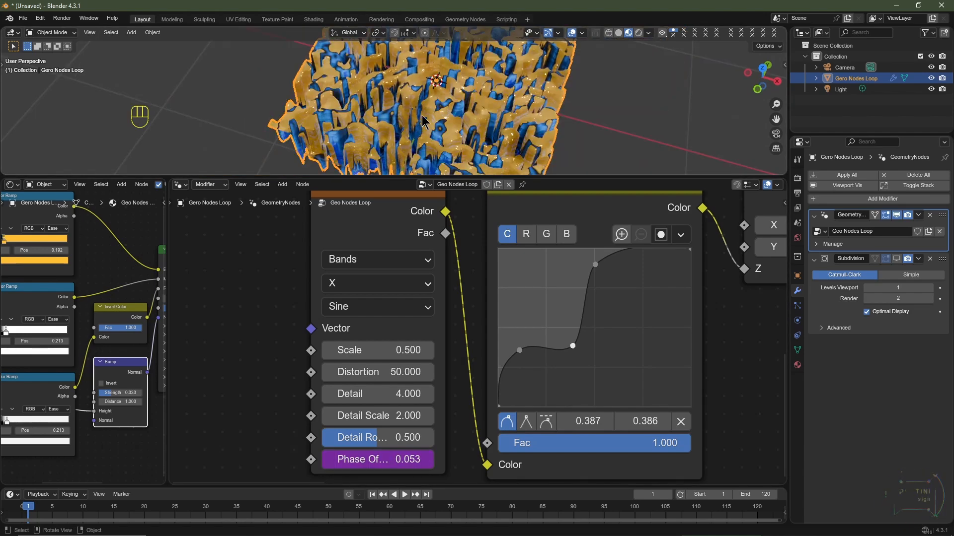
Play the animation in top view to check the wave motion, and return to frame 1
key(KP_7)
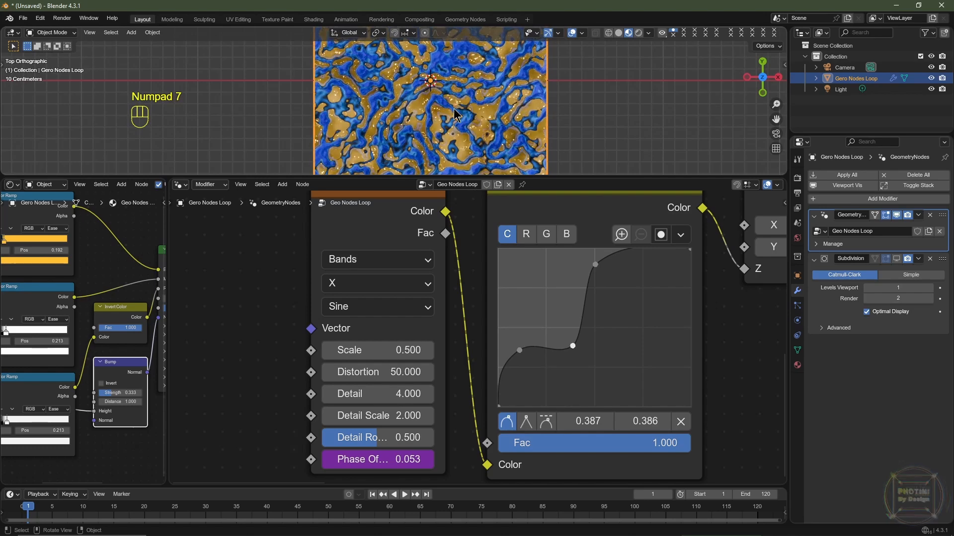
key(space)
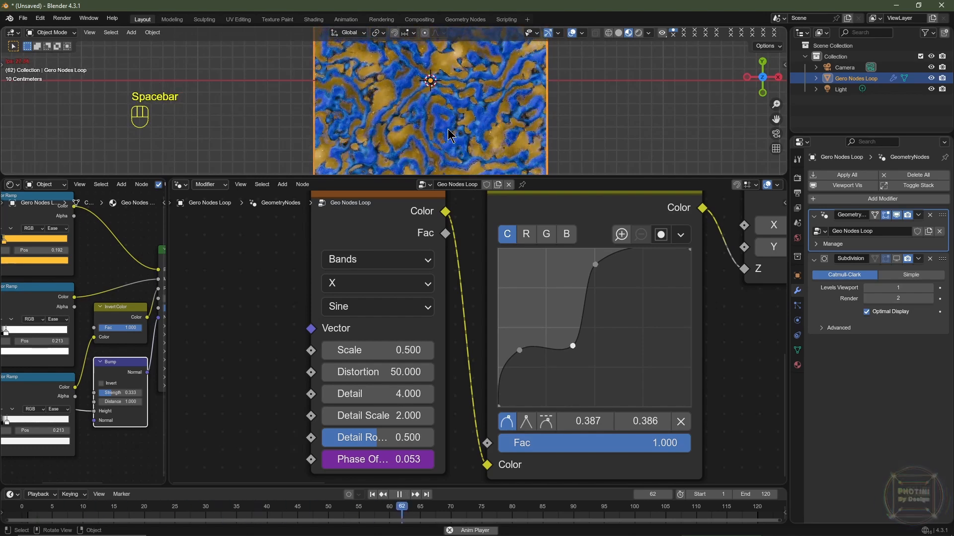
key(space)
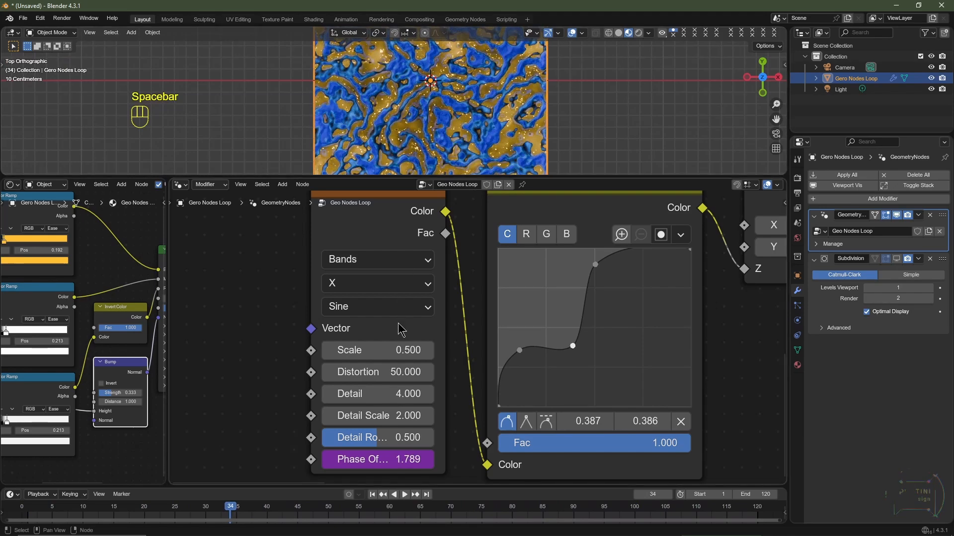
click(372, 495)
scroll(279, 347, down, 2)
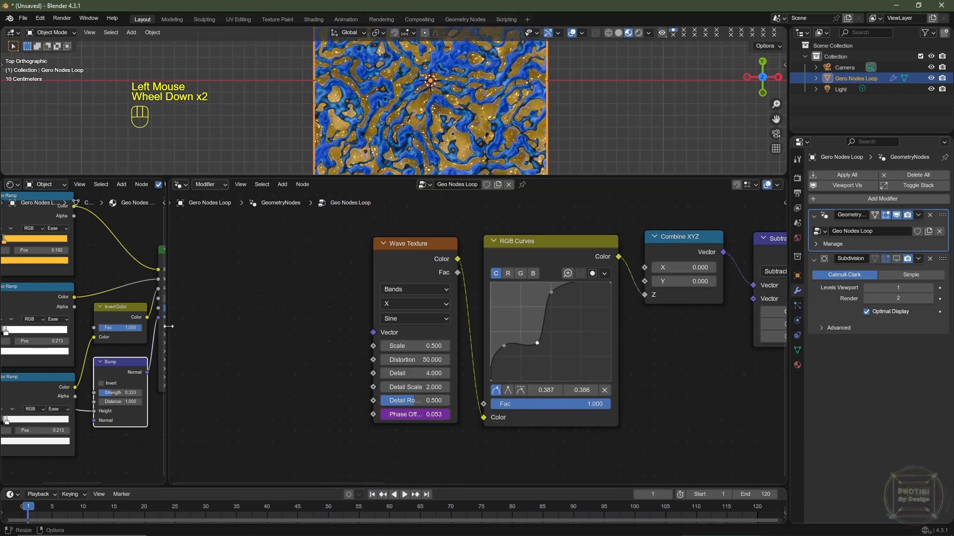
Widen the shader editor and drive the Phase Offset of the material's Wave Texture with #frame/19
drag(168, 333, 397, 333)
middle_drag(114, 397, 271, 385)
scroll(263, 401, up, 2)
scroll(280, 380, up, 2)
click(258, 441)
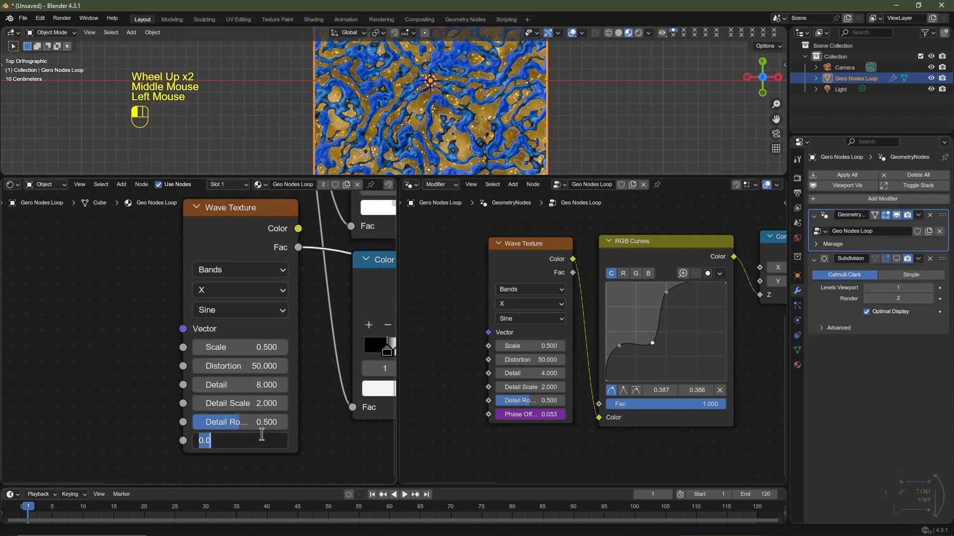
text(#frame/19)
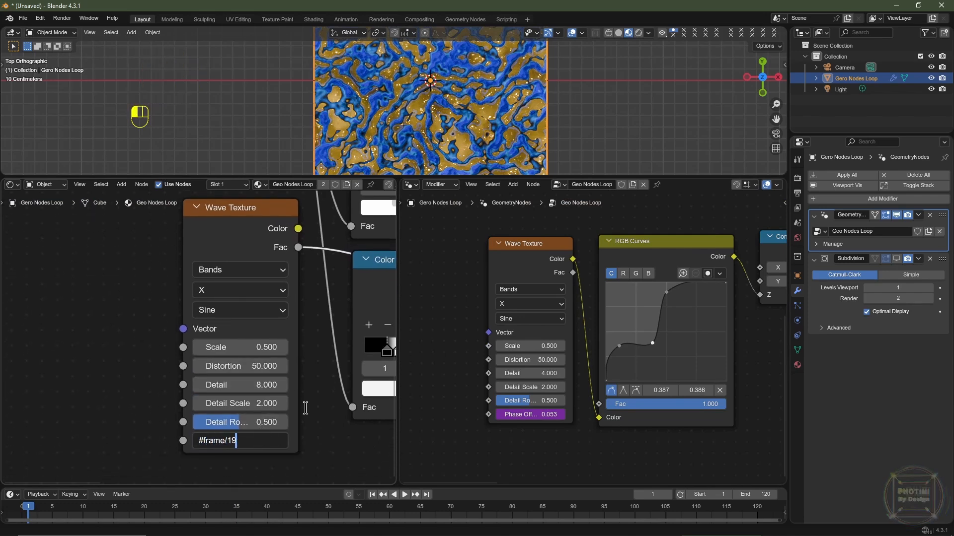
key(Return)
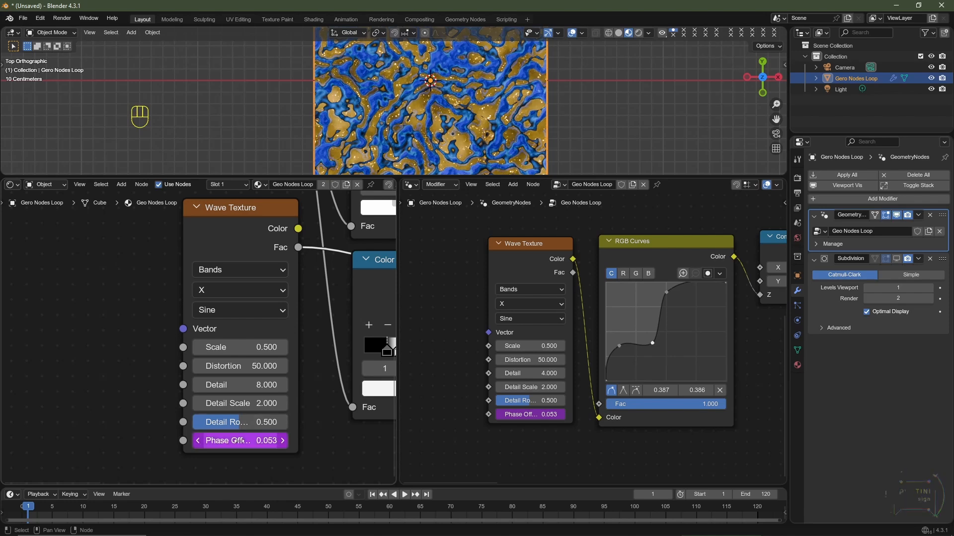
Copy the driver from the geometry Wave Texture's Phase Offset and open the options of the material's Phase Offset
right_click(529, 415)
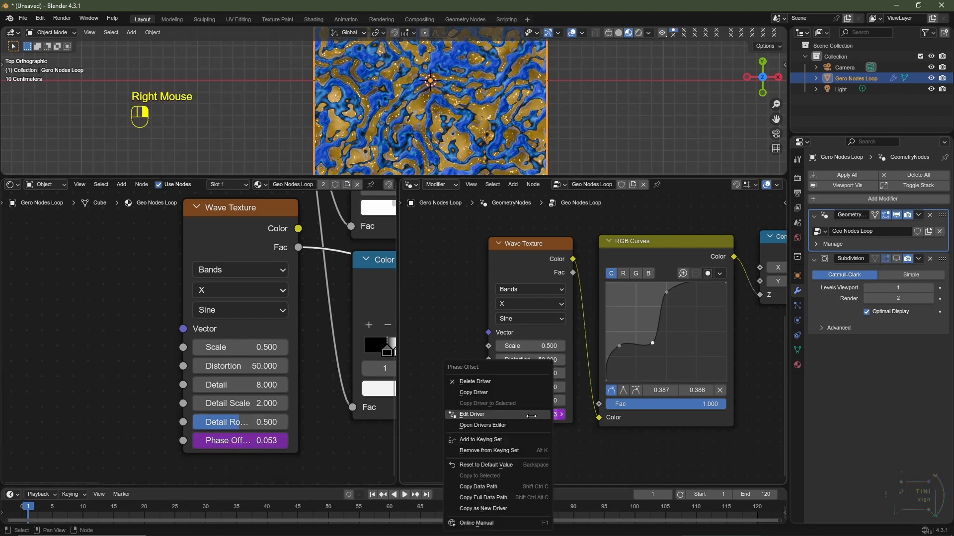
click(522, 390)
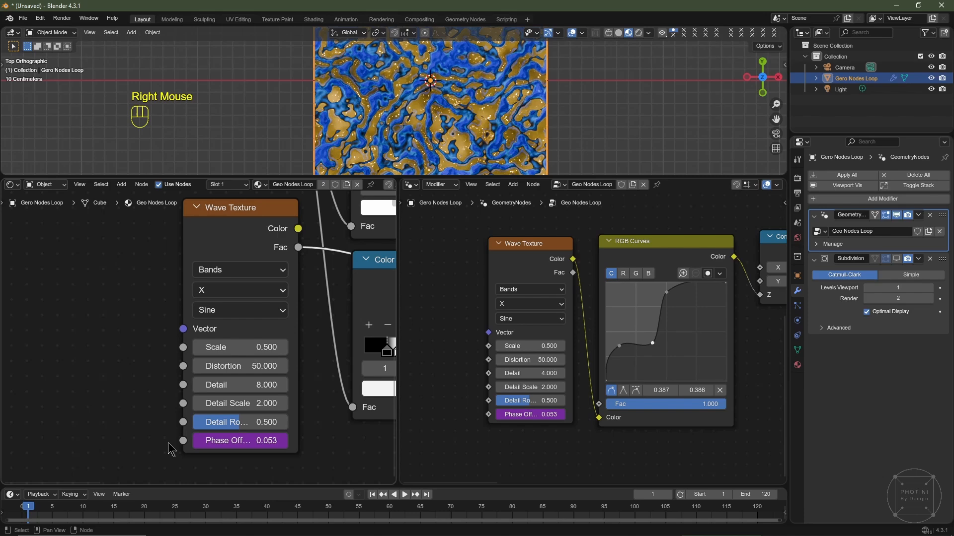
right_click(245, 442)
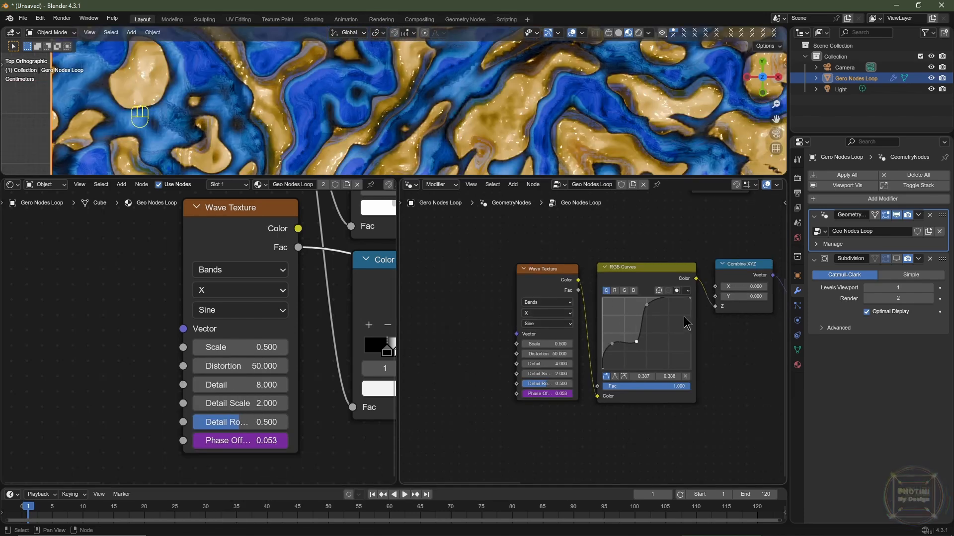
Set both Vertices X and Vertices Y of the Grid node to 512
middle_drag(686, 323, 575, 383)
scroll(596, 368, up, 3)
scroll(587, 347, up, 2)
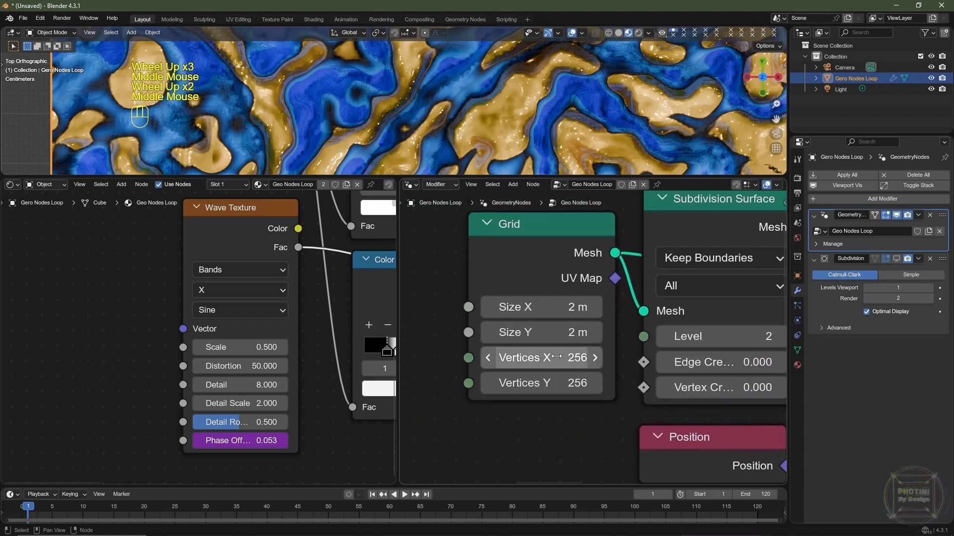
drag(556, 356, 558, 355)
text(512)
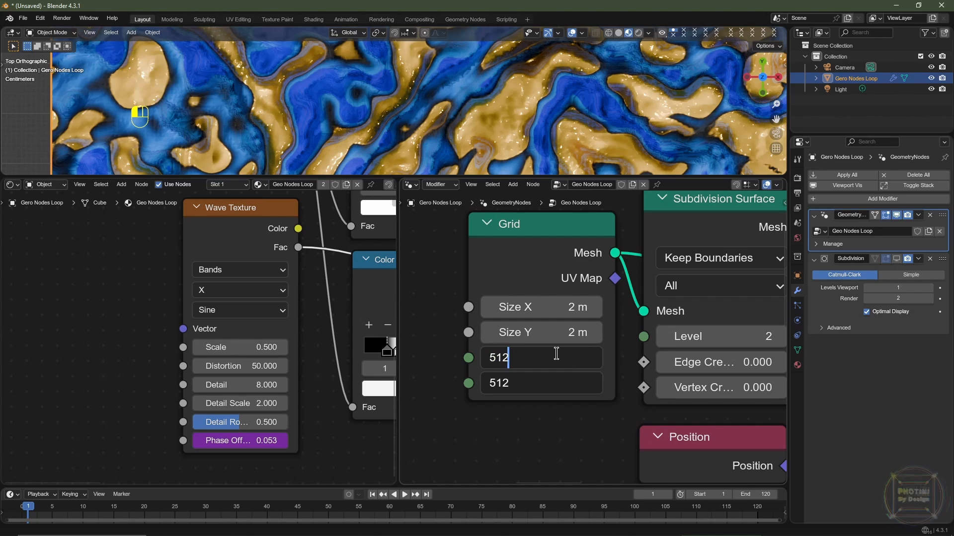
key(Return)
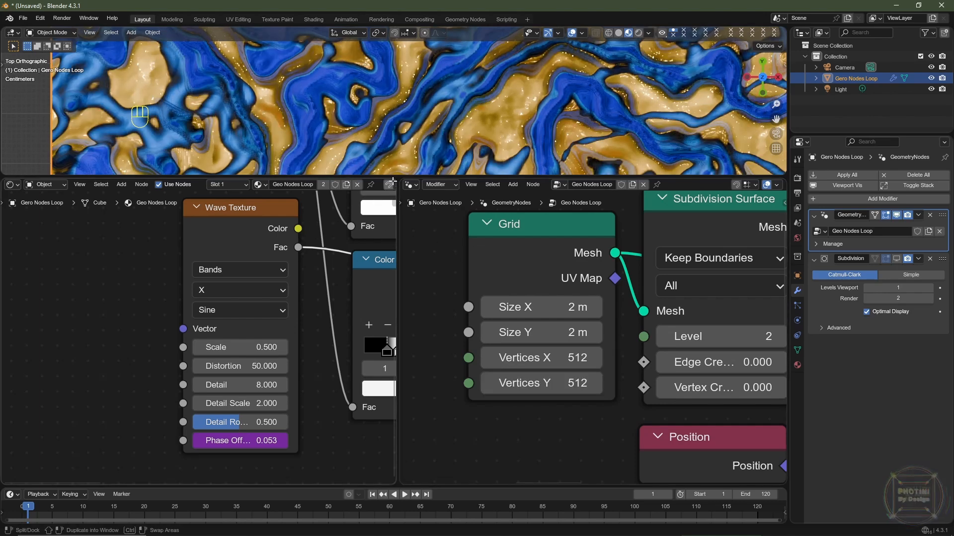
Close the geometry node editor by joining it into the shader editor, and make the 3D viewport much taller
drag(391, 183, 424, 185)
click(424, 185)
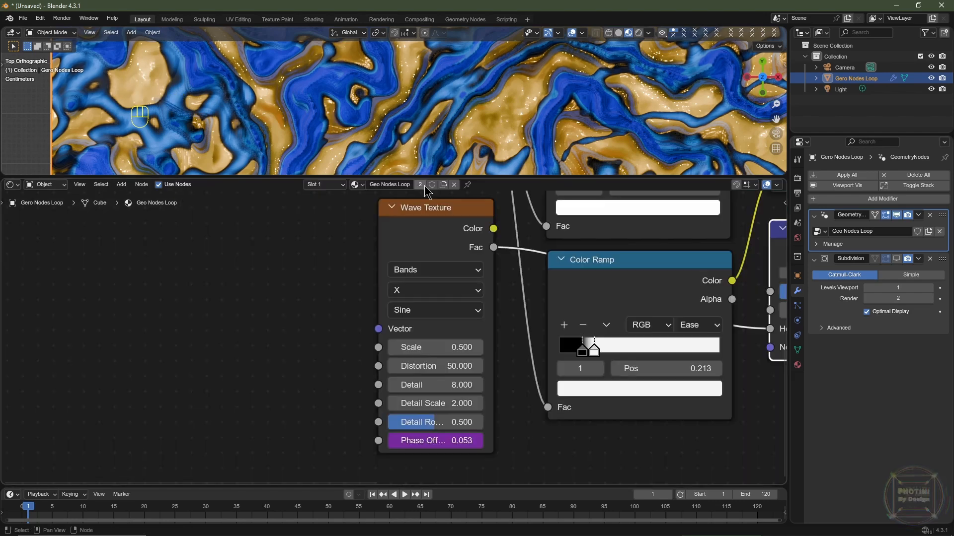
scroll(539, 280, down, 5)
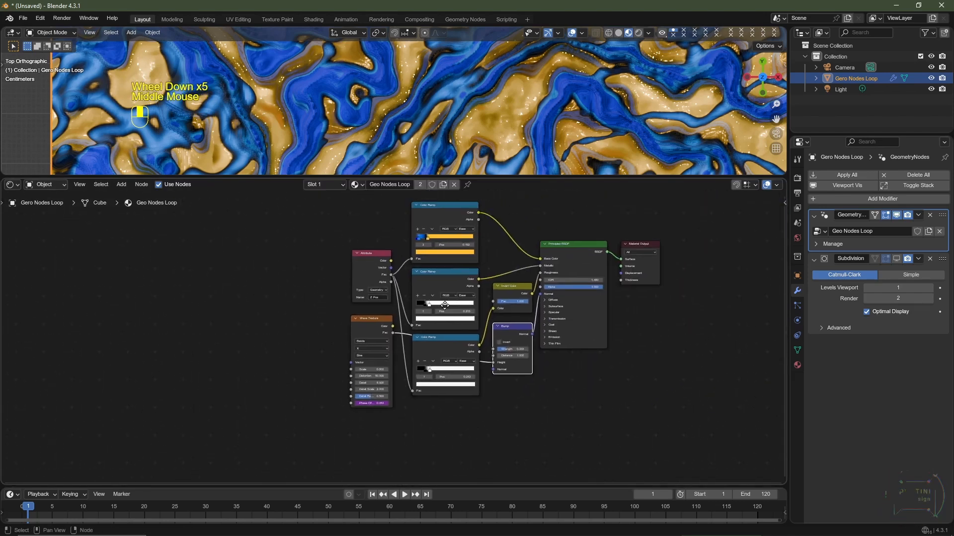
middle_drag(366, 311, 313, 342)
click(10, 185)
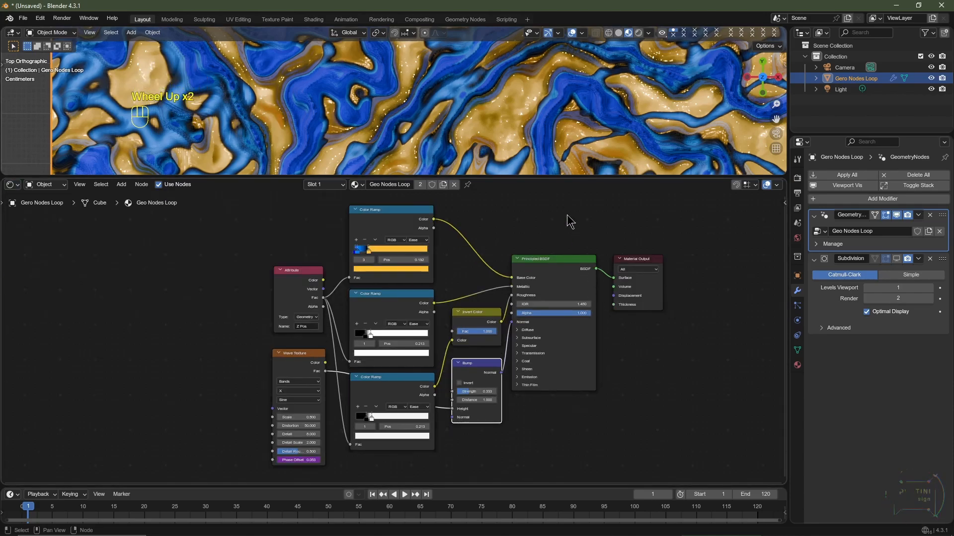
drag(557, 177, 557, 417)
scroll(412, 277, down, 2)
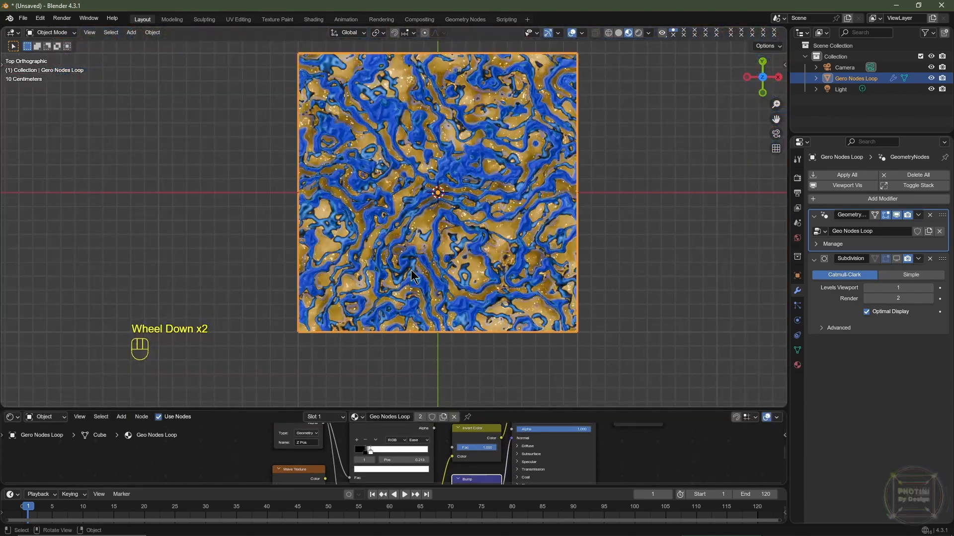
Frame the displaced grid from the top and align the active camera to this view
key(KP_7)
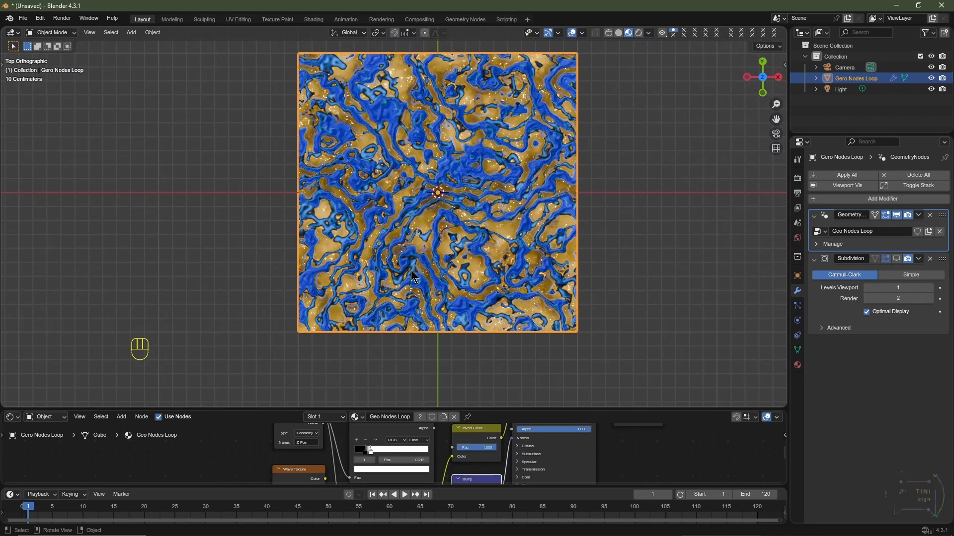
key(KP_Decimal)
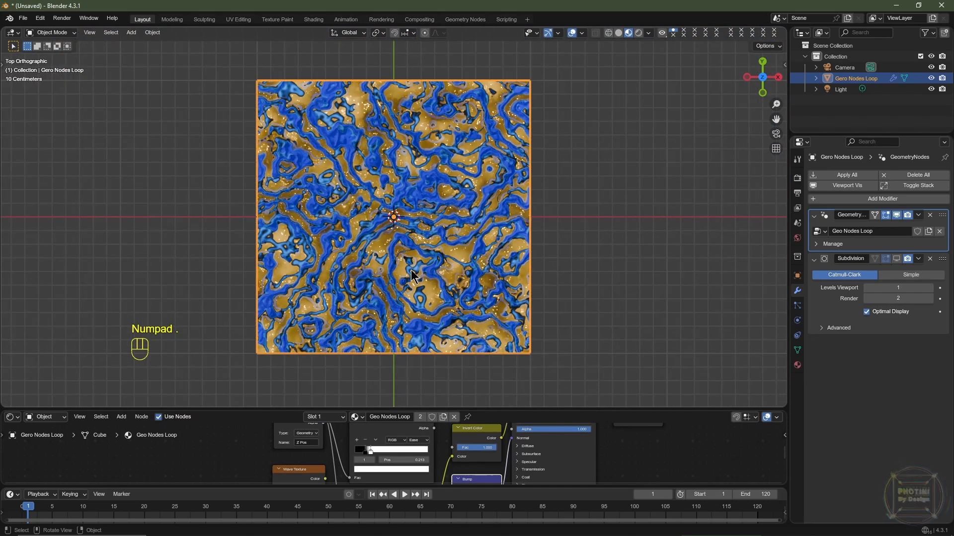
key(ctrl+alt+KP_0)
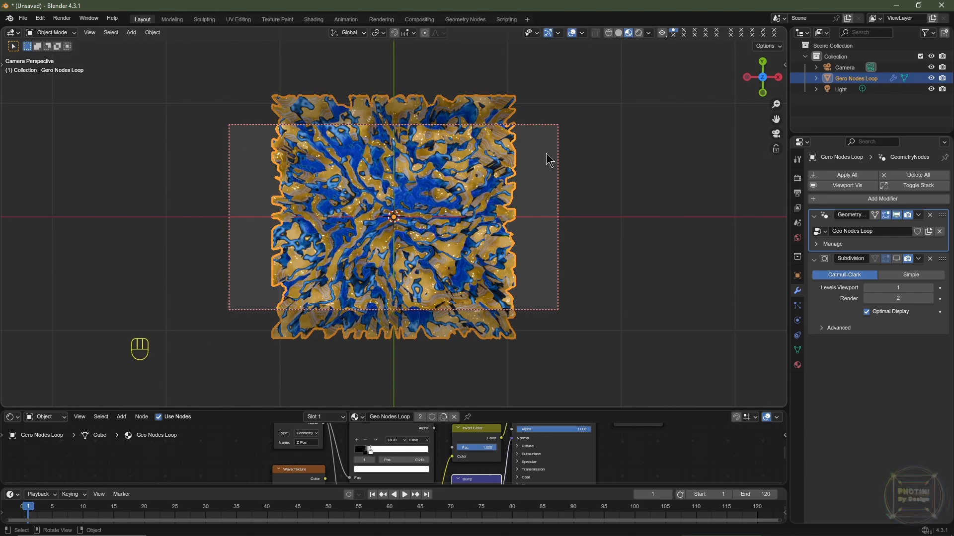
Set the camera's location to 0 m in X and Y and 5 m in Z
click(840, 70)
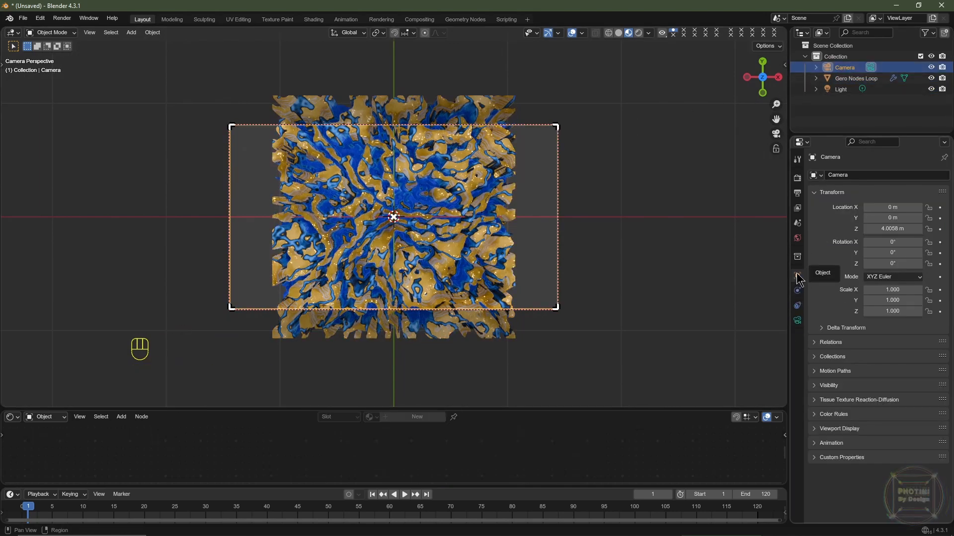
drag(887, 206, 887, 218)
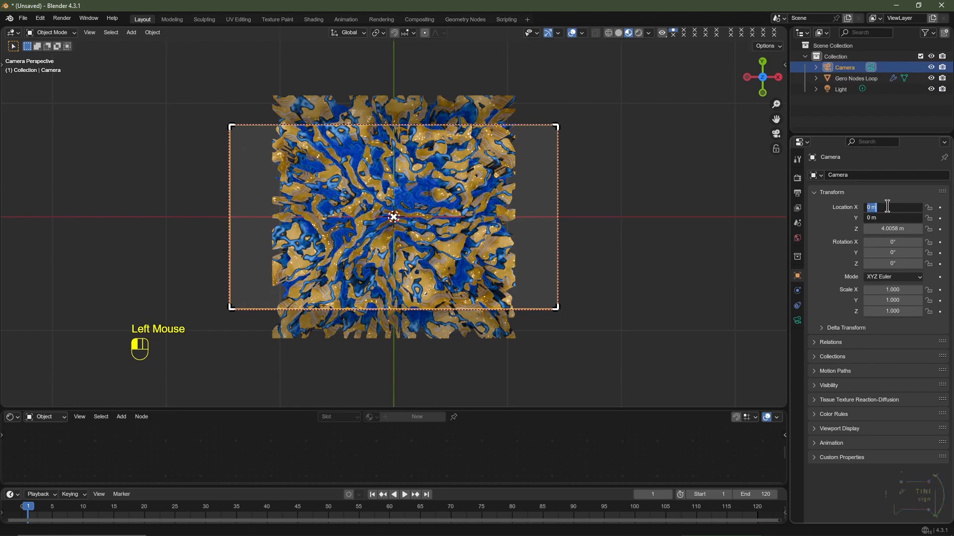
click(898, 230)
click(901, 231)
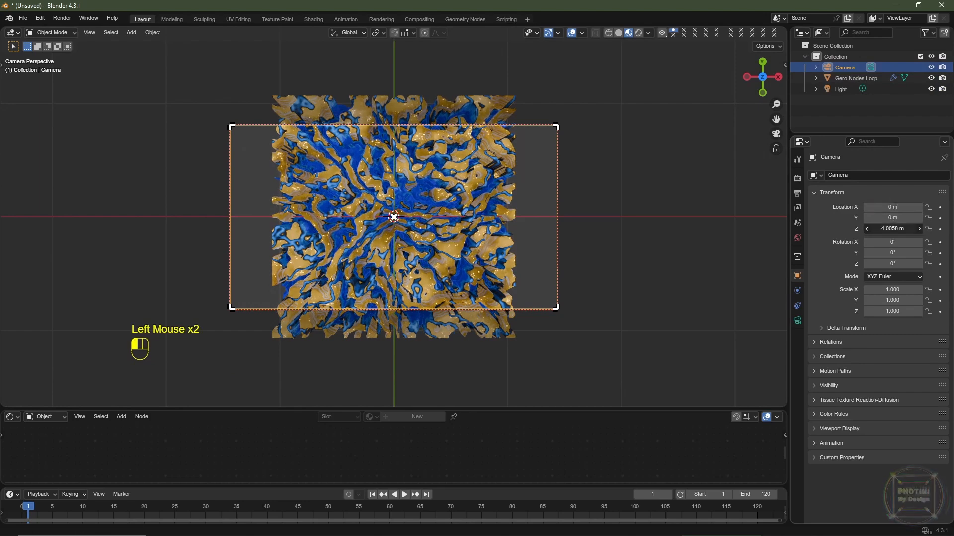
text(5)
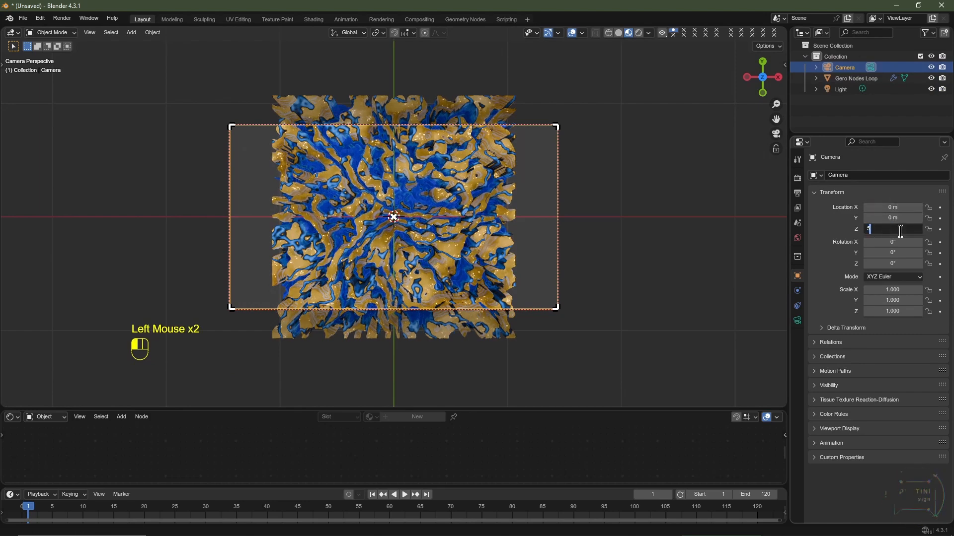
key(Return)
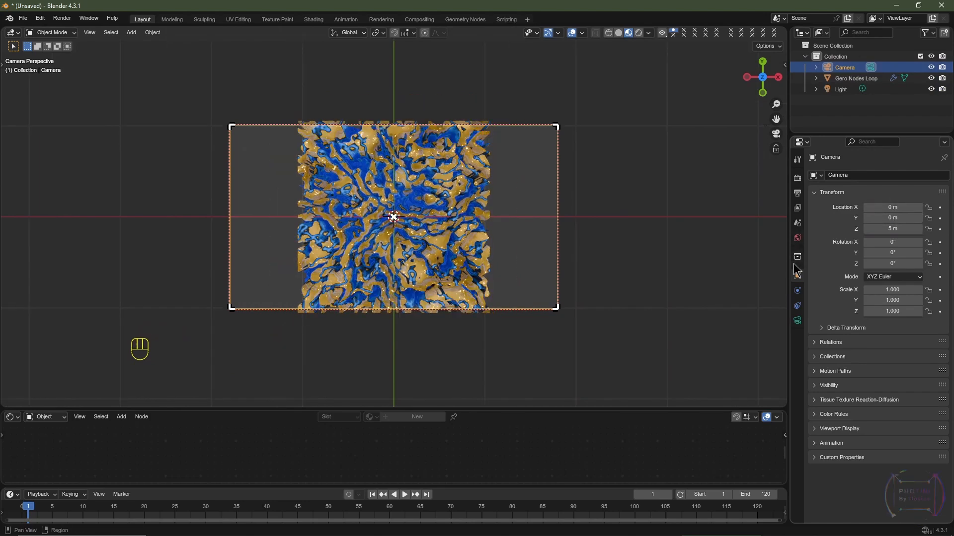
Set the camera's focal length to 120 mm and enable its Depth of Field, showing those settings
click(798, 321)
click(891, 220)
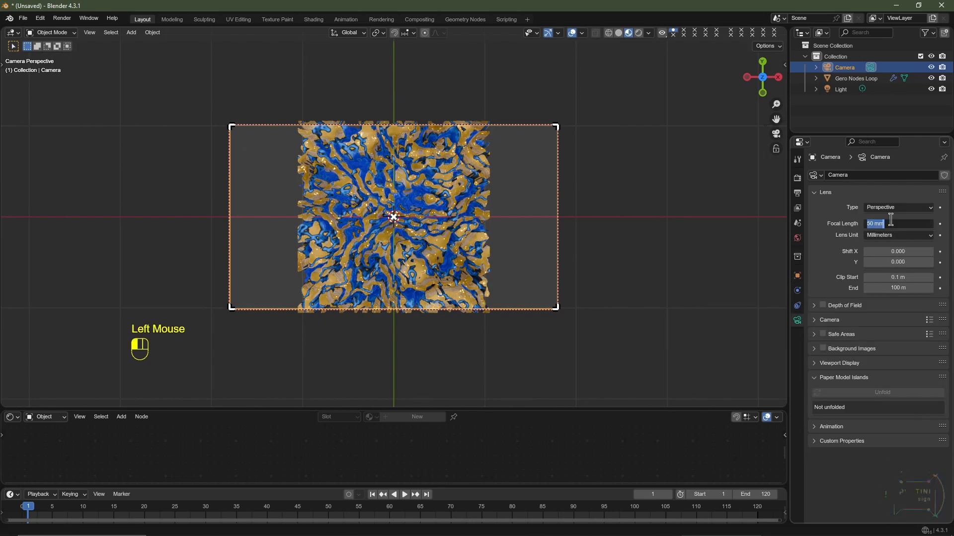
key(Return)
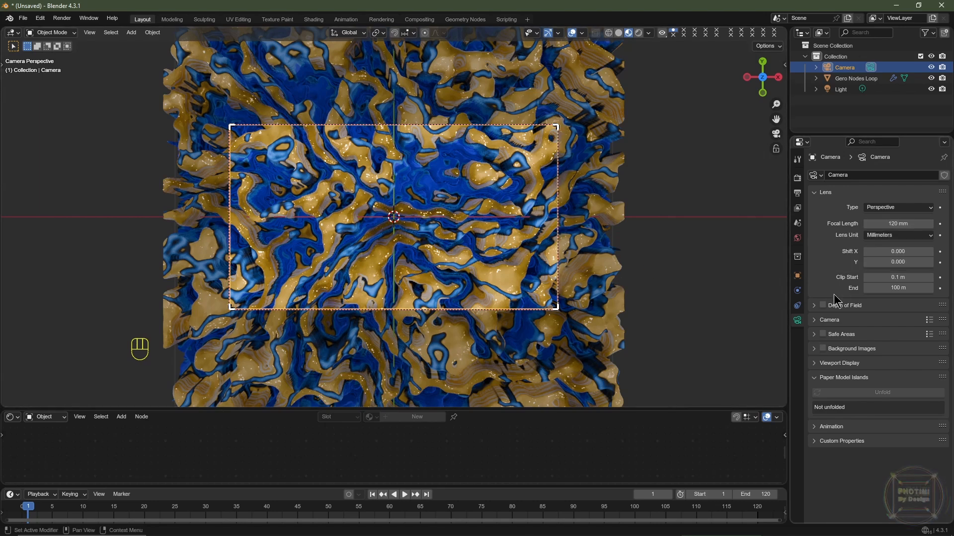
click(822, 306)
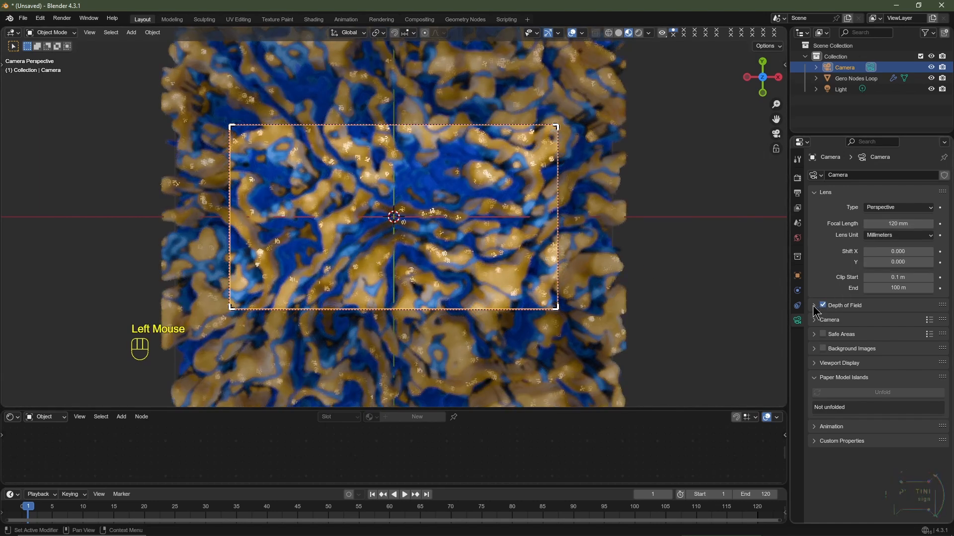
click(814, 306)
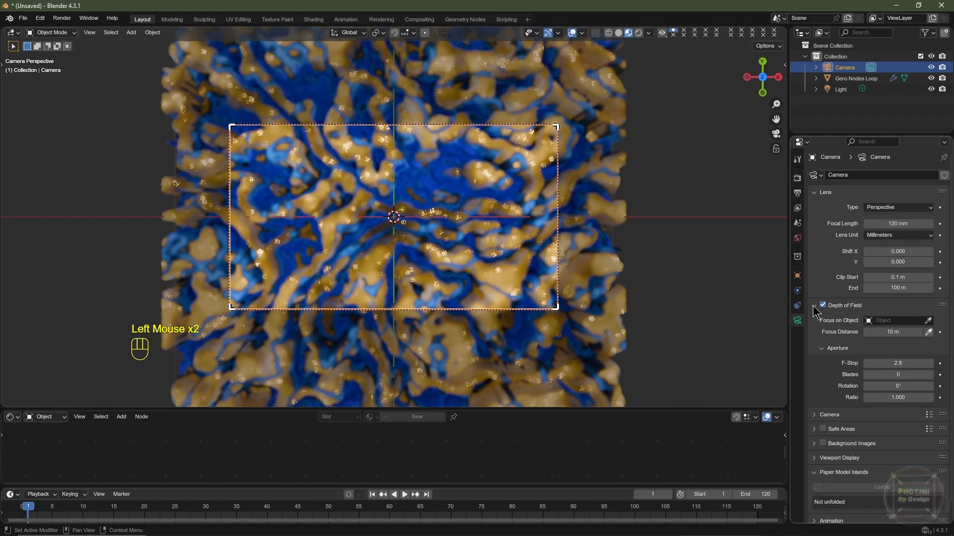
Add a sphere empty at the grid's centre and, in front view, raise it 0.25 m along Z to the grid's upper surface
key(KP_1)
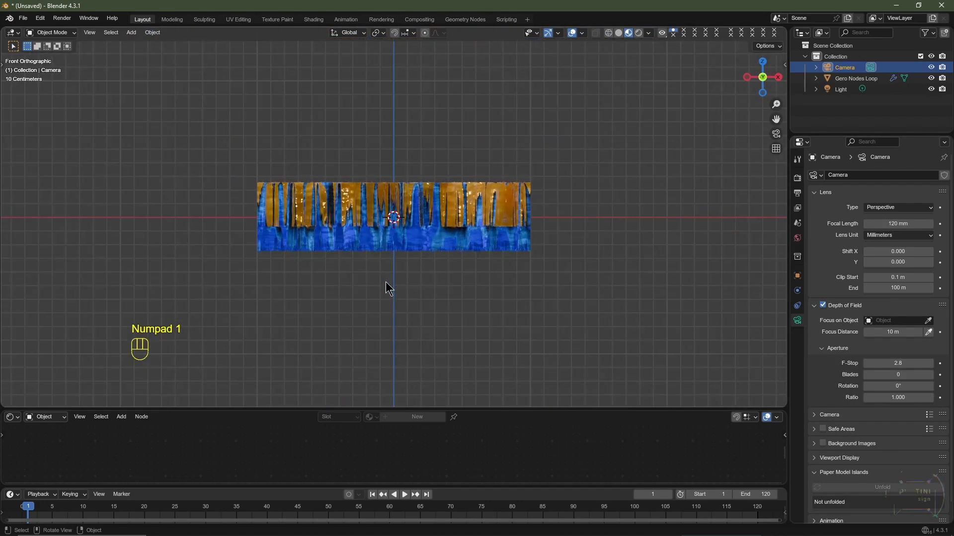
key(shift+a)
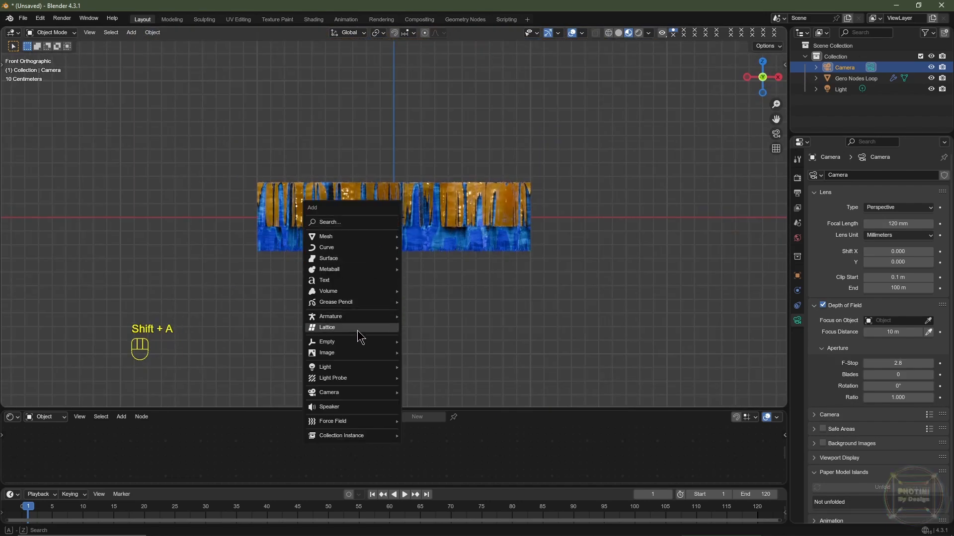
mouse_move(373, 343)
click(429, 398)
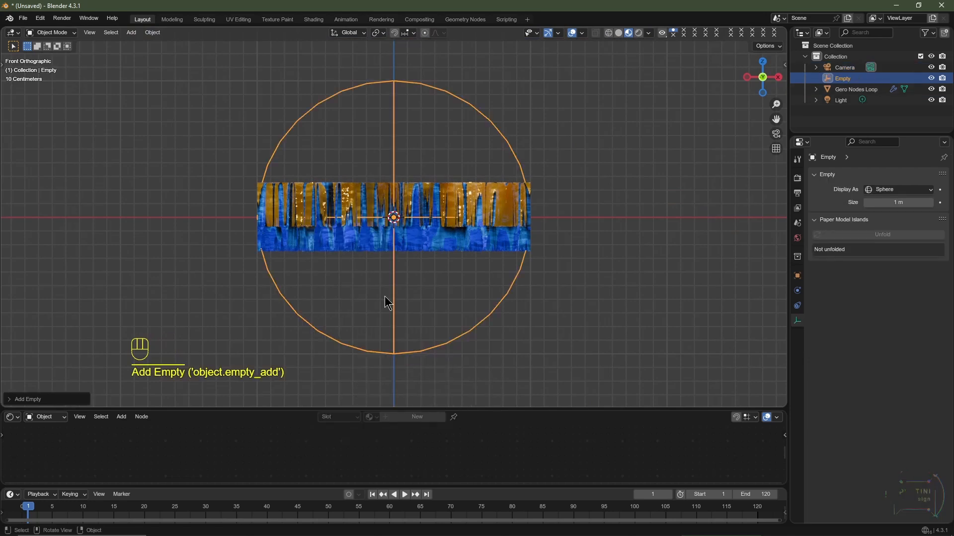
scroll(408, 279, up, 3)
key(g)
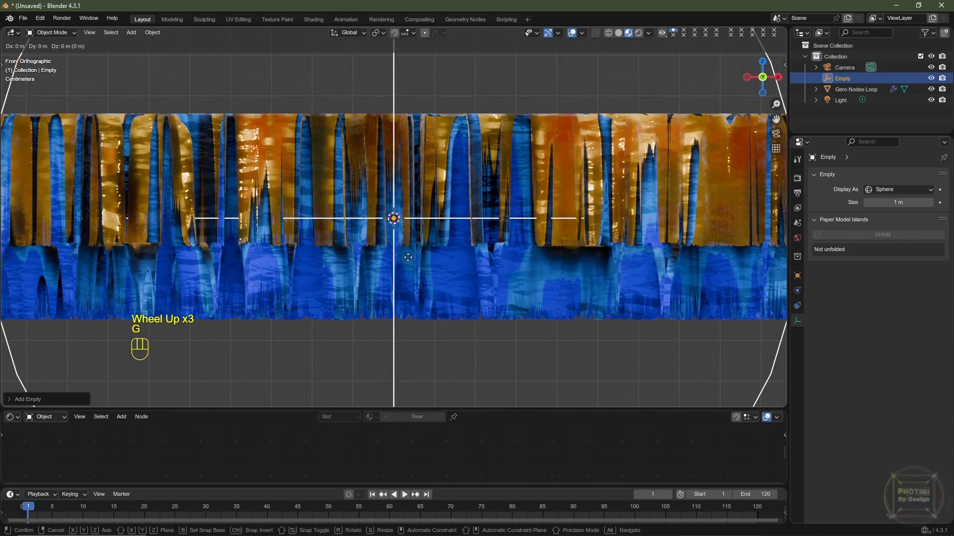
key(z)
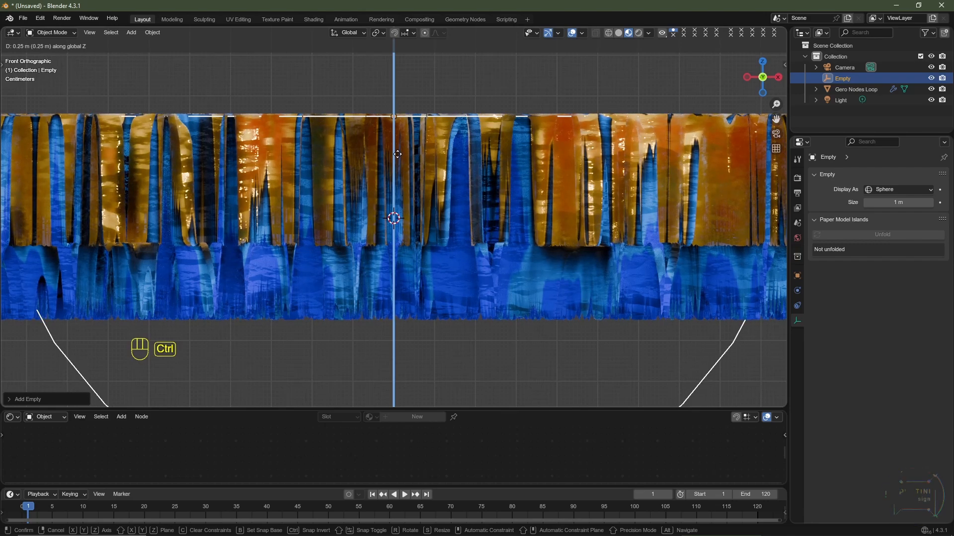
click(398, 154)
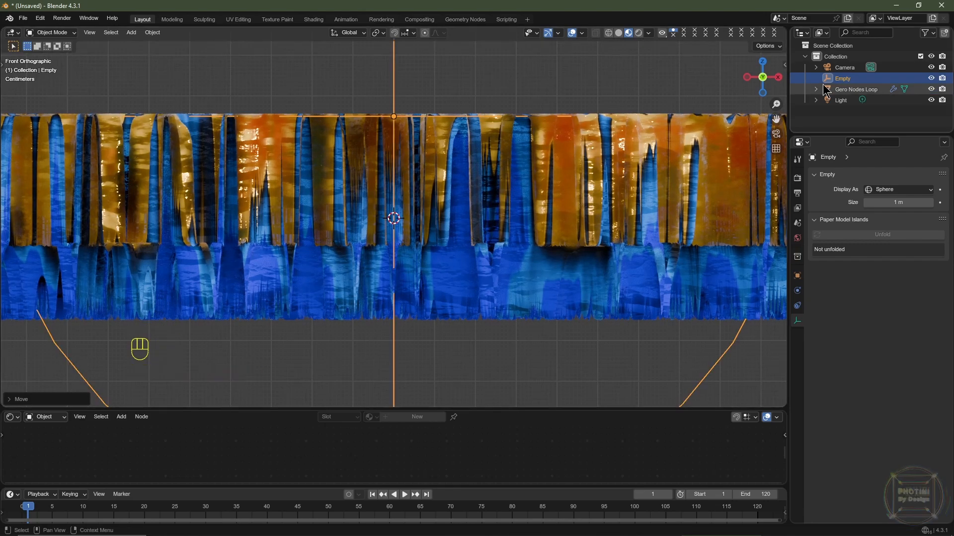
Rename the sphere empty as Pull Focus
double_click(847, 79)
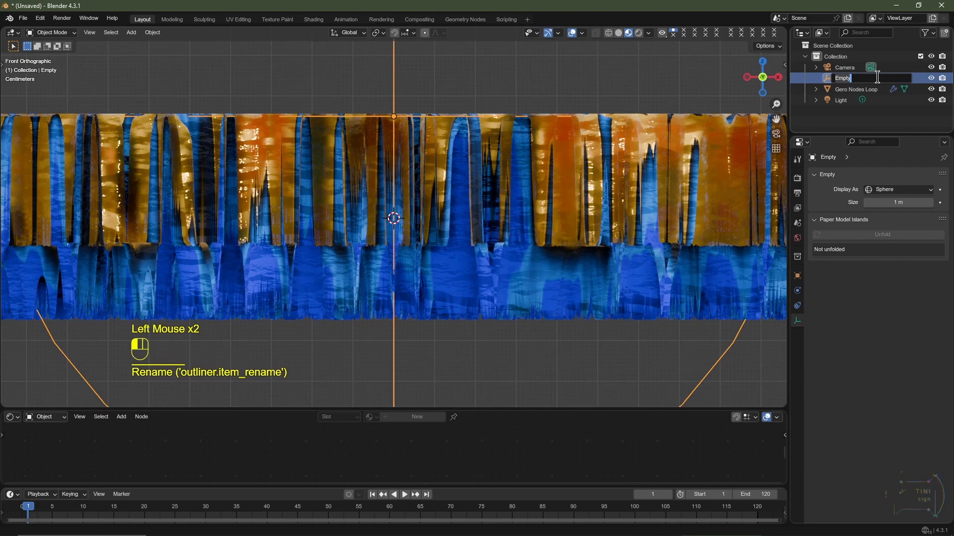
text(Pull Focus)
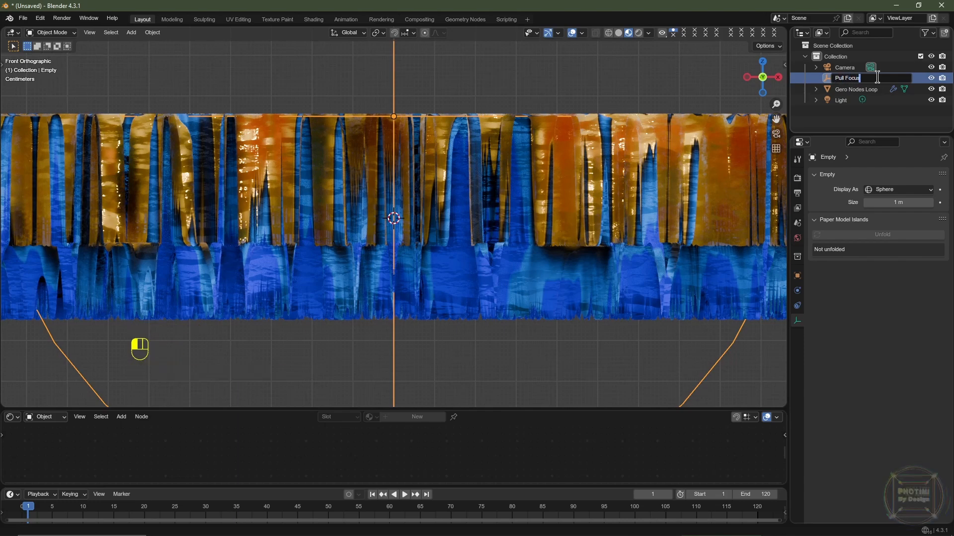
key(Return)
Make Pull Focus the camera's depth-of-field focus object, and set the aperture to F-Stop 0.7 with 16 blades
click(845, 67)
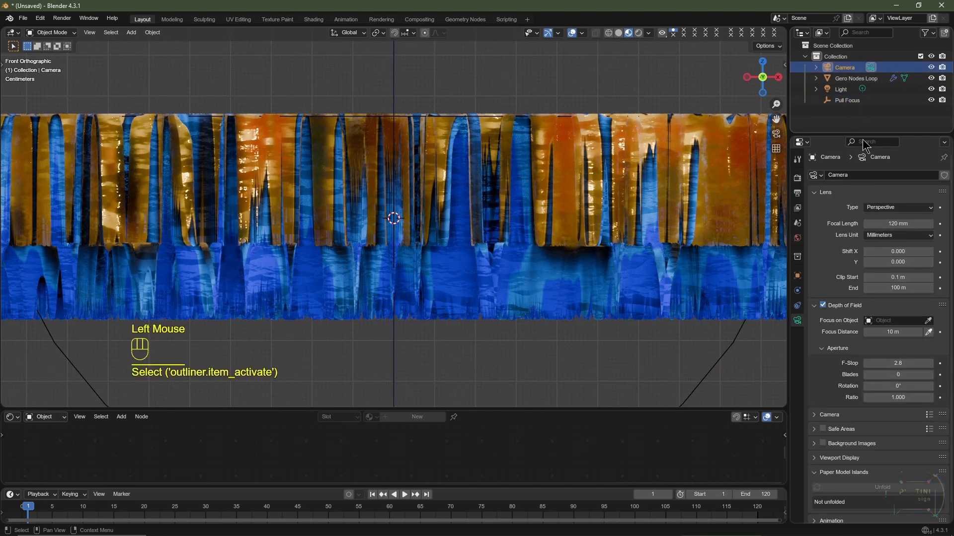
click(890, 321)
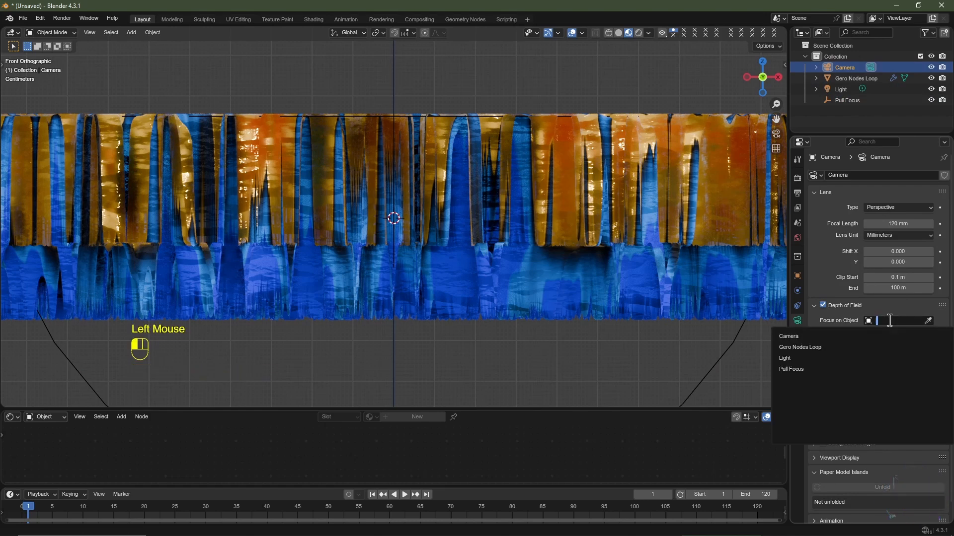
click(815, 369)
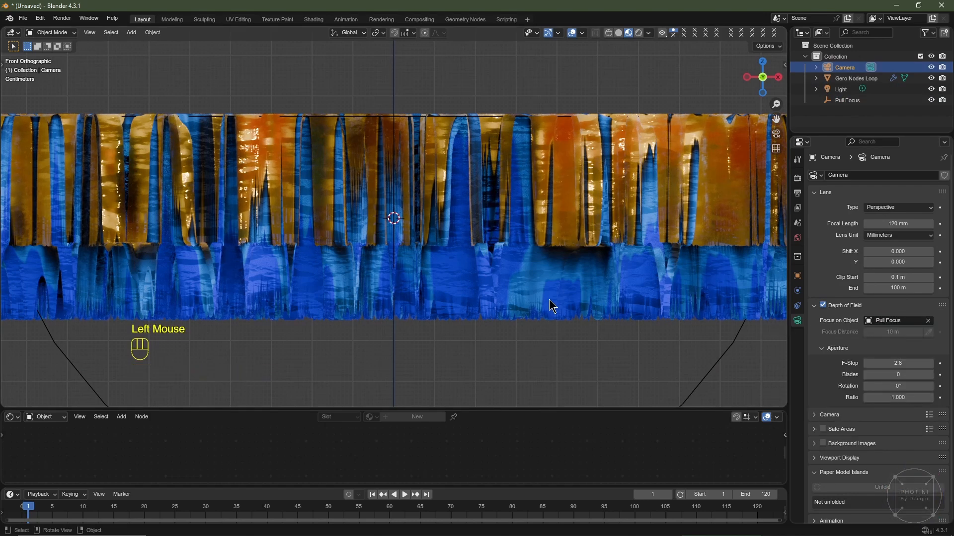
click(894, 363)
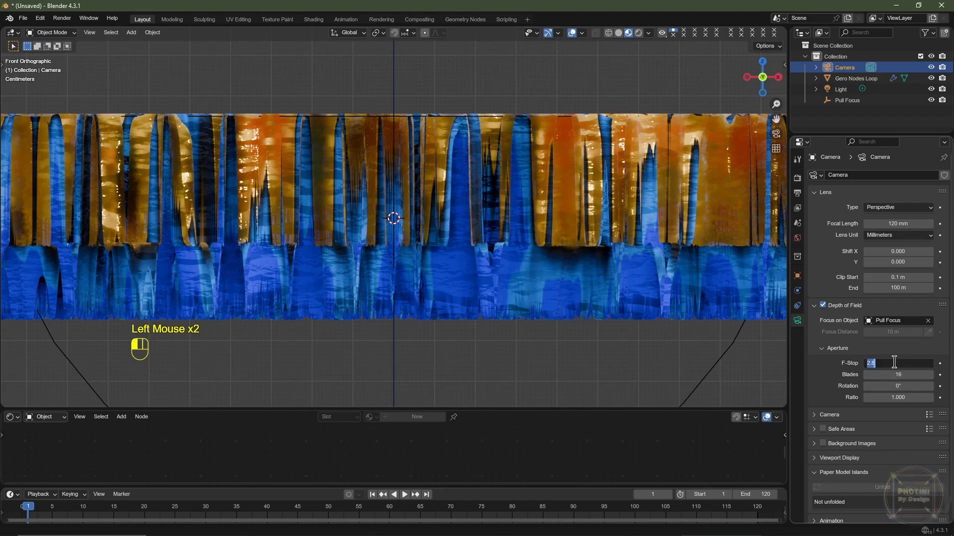
key(Return)
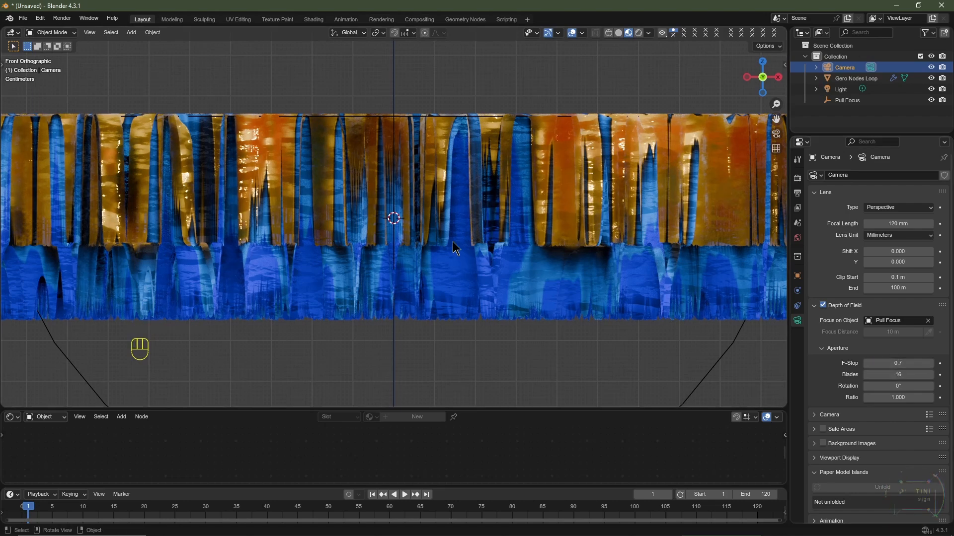
Look through the camera and compare the grid with Depth of Field turned off and on again
key(KP_0)
scroll(449, 230, up, 3)
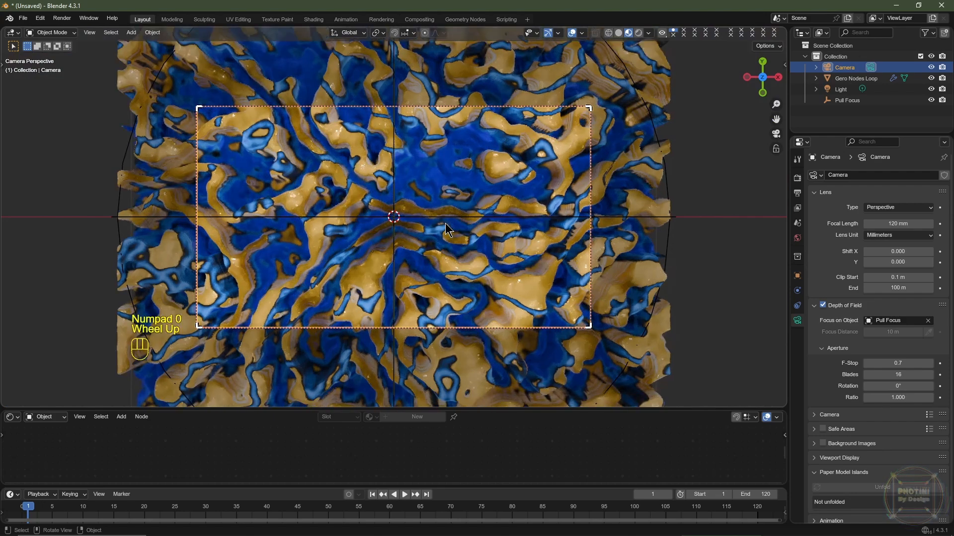
click(823, 305)
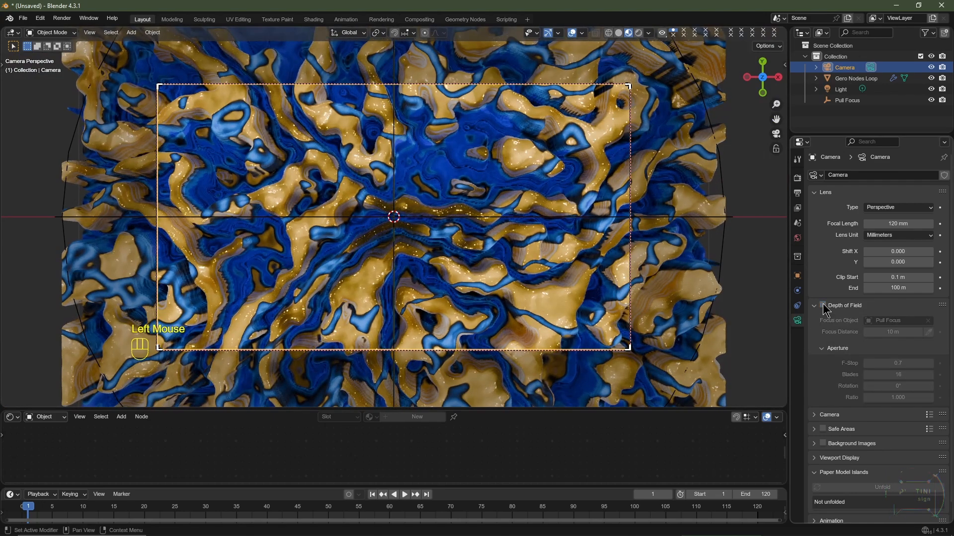
click(823, 305)
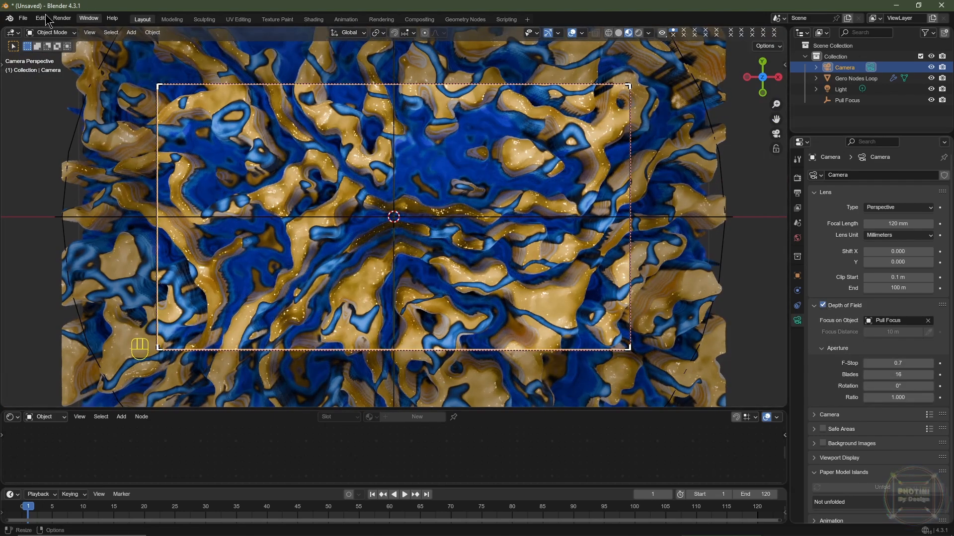
Save the project as Like And Subscribe.blend in the Geometry Nodes Displacement Loop folder
click(22, 19)
click(42, 99)
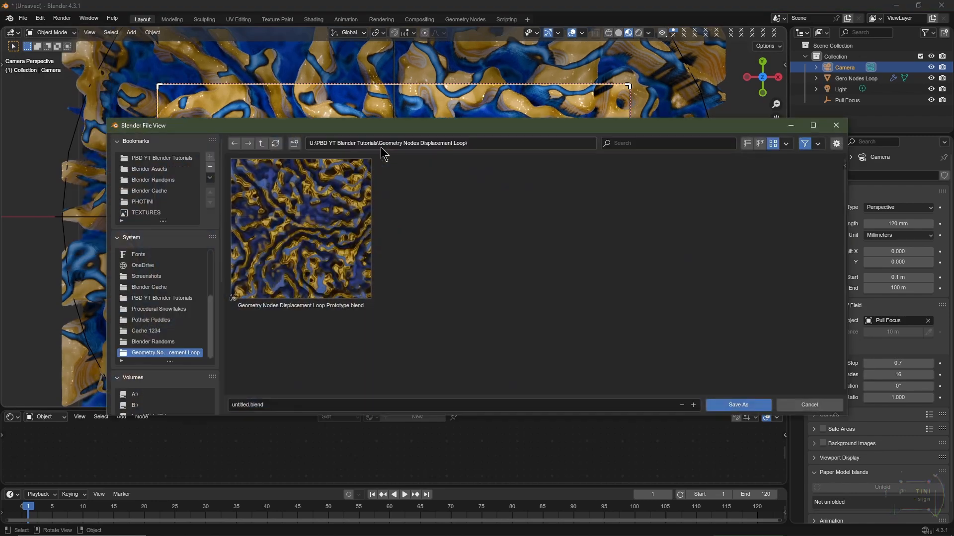
click(280, 406)
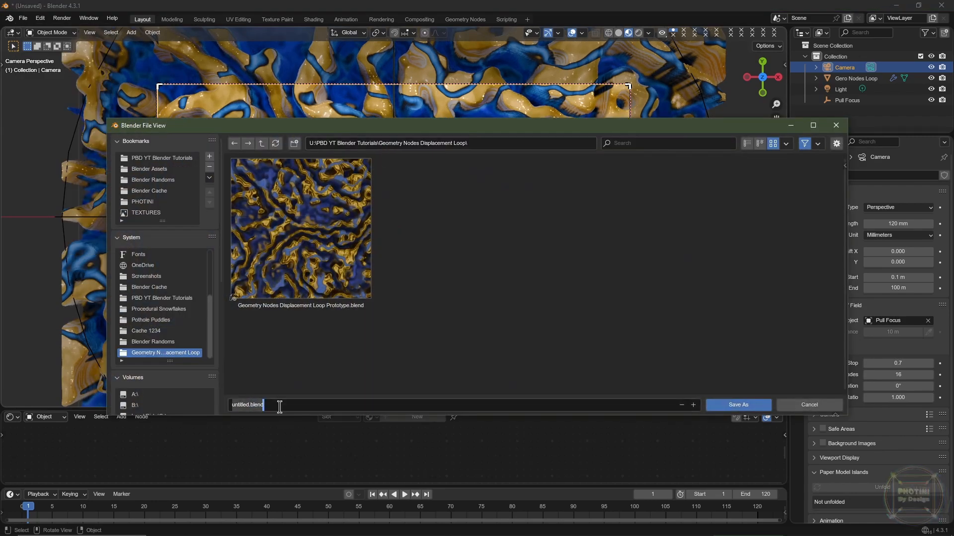
text(Like And Subscribe)
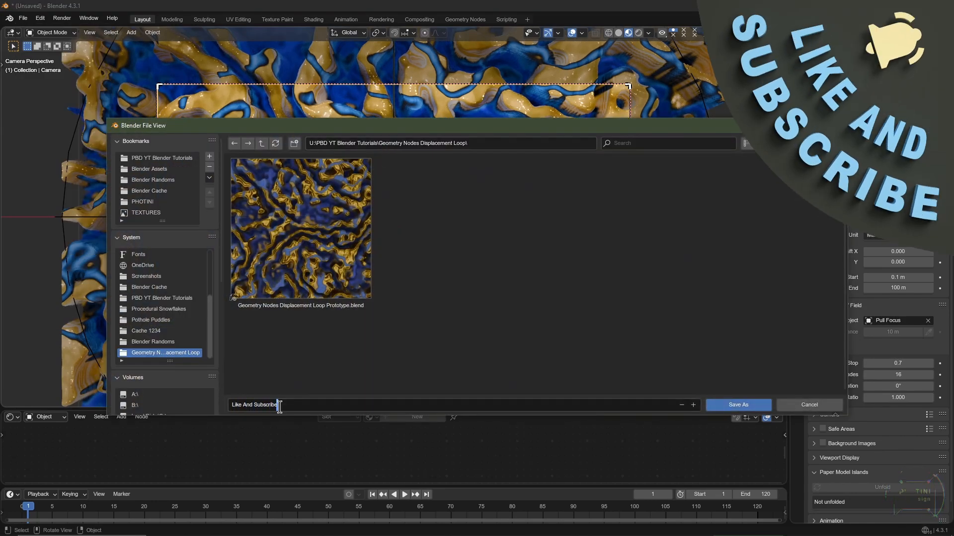
key(Return)
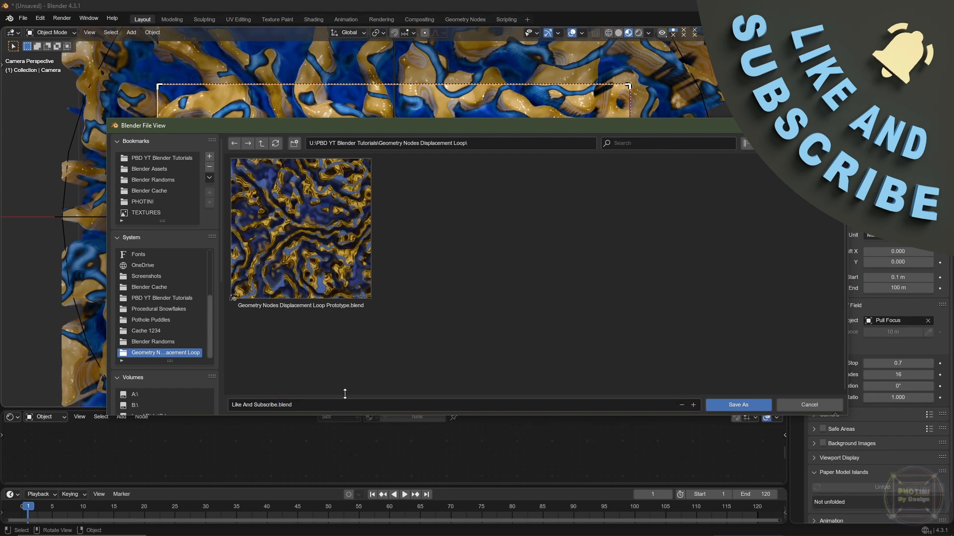
click(738, 404)
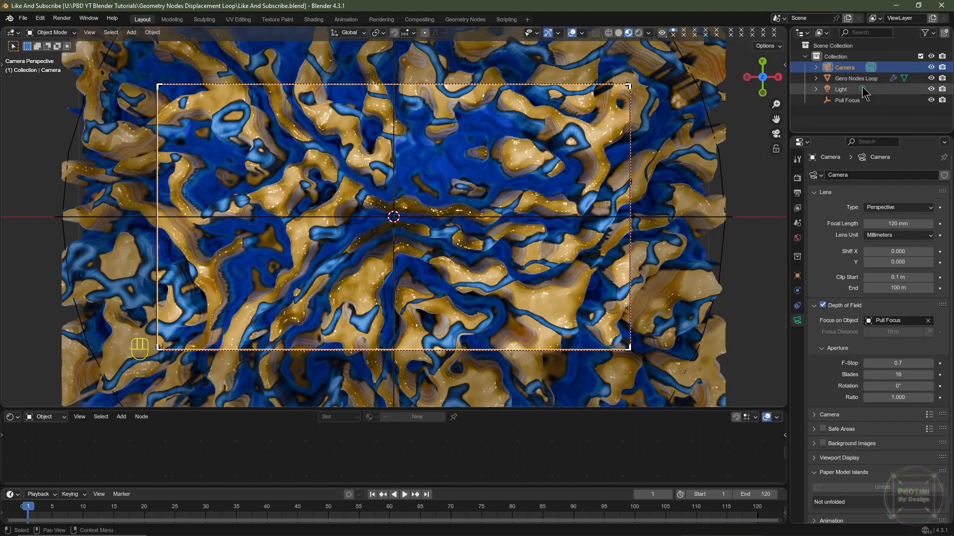
Delete the point light from the scene and set the world background strength to 0
click(843, 89)
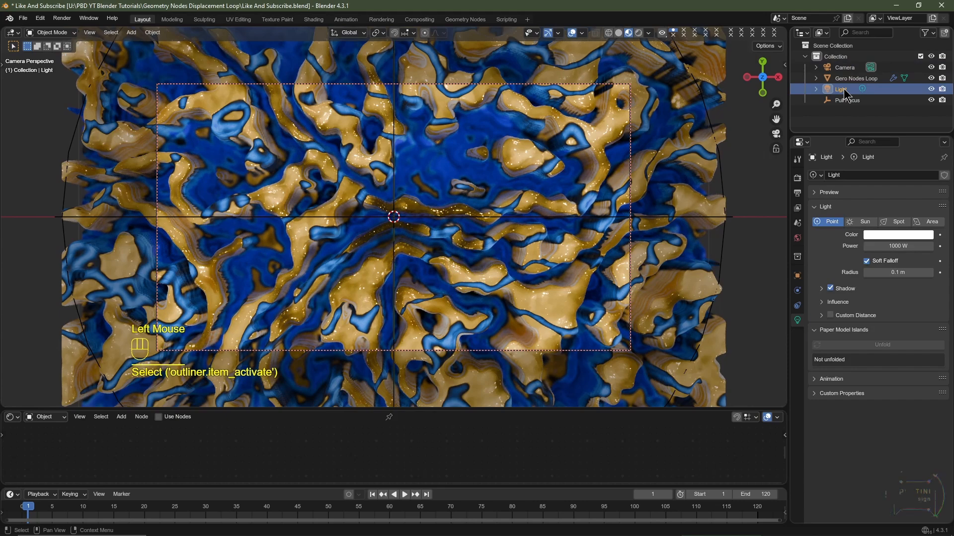
key(x)
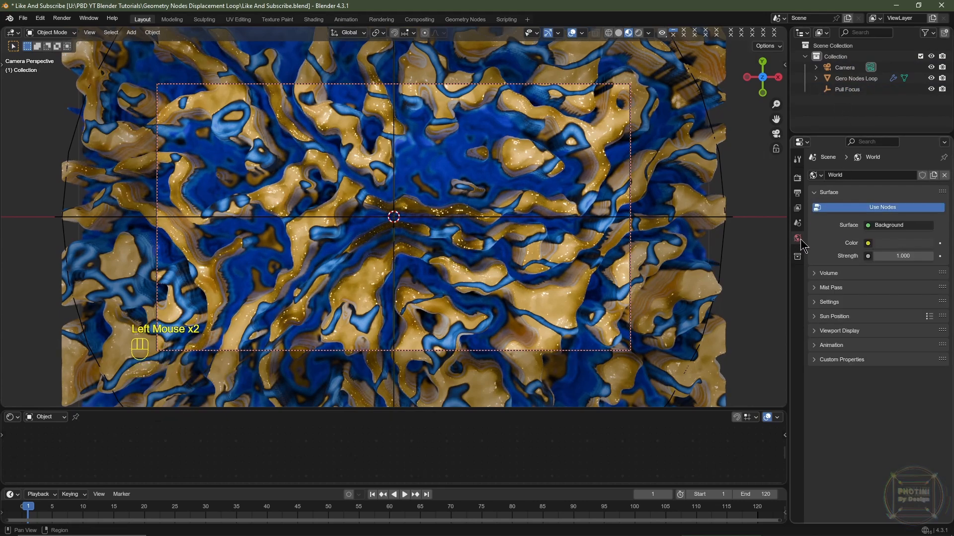
drag(906, 255, 854, 256)
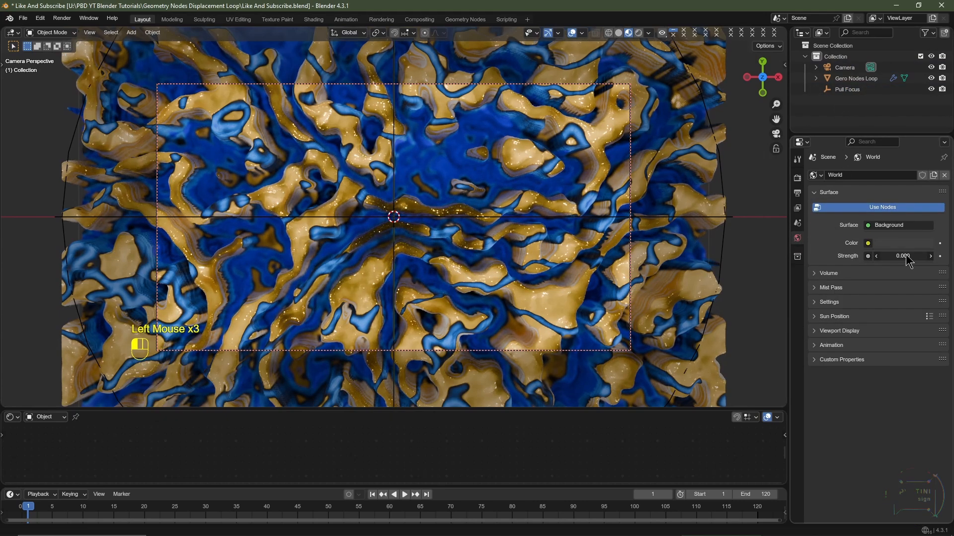
Switch the render engine to Cycles and set the final render's noise threshold to 0.025 and max samples to 128
click(797, 178)
click(880, 180)
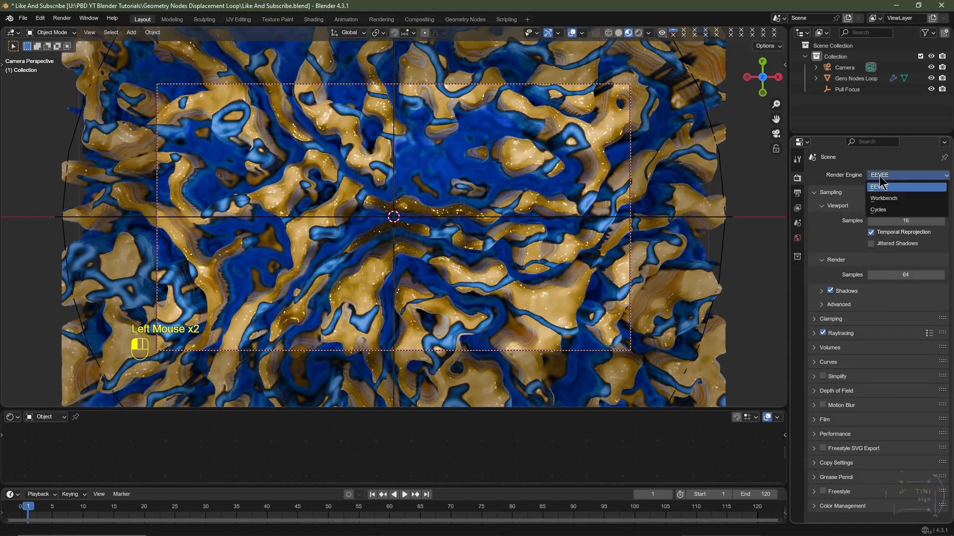
click(881, 213)
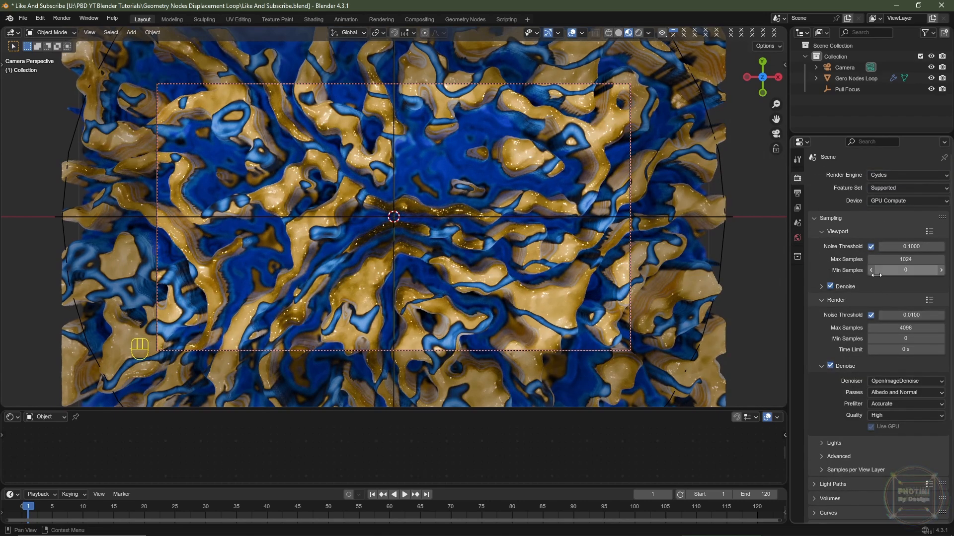
click(909, 314)
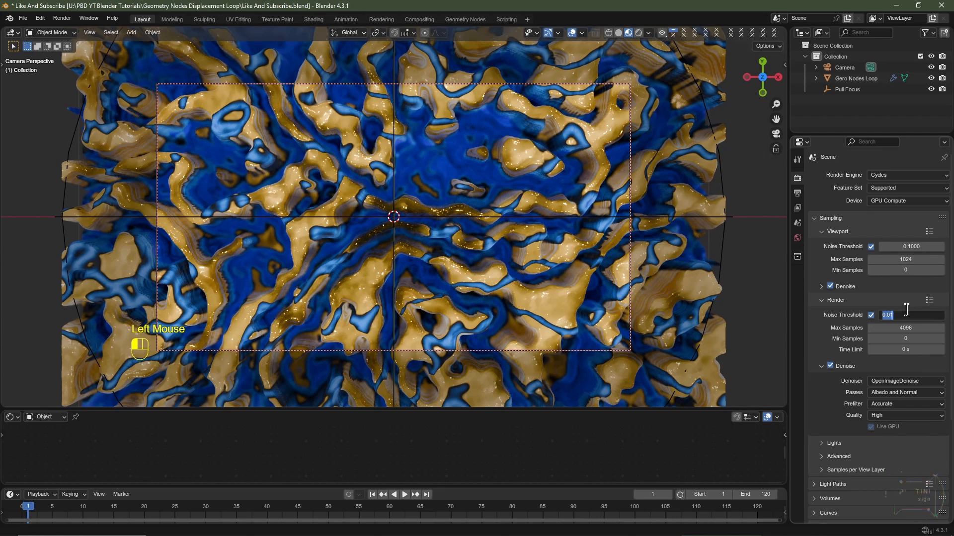
text(.025)
key(Return)
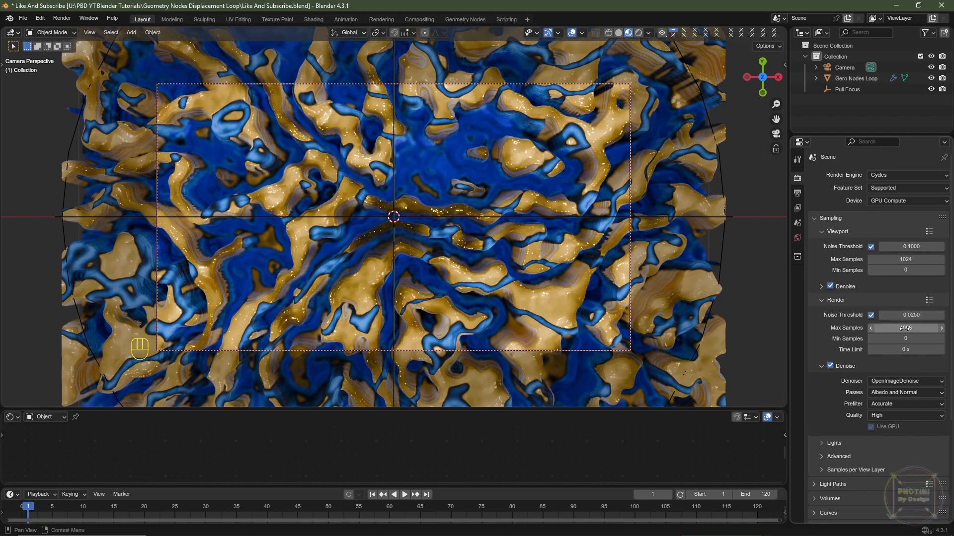
click(904, 328)
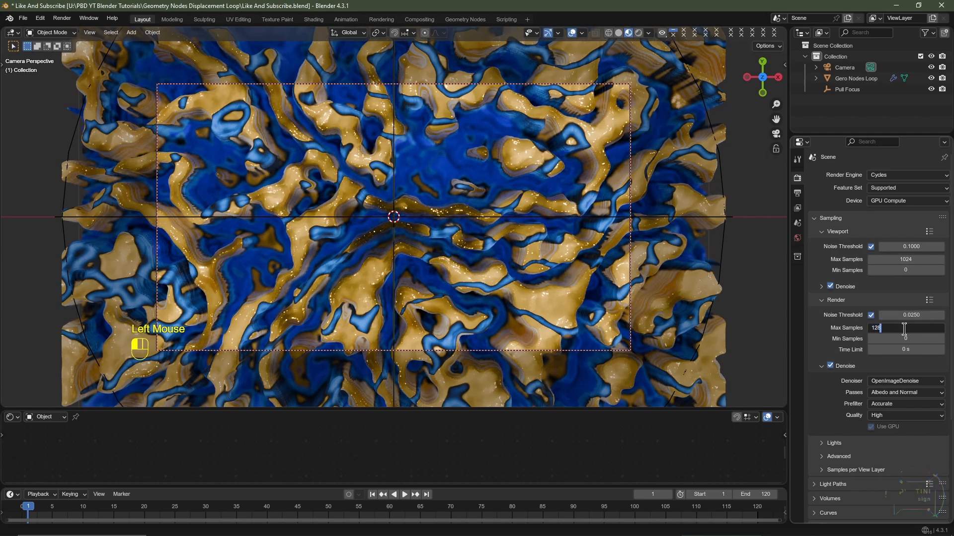
key(Return)
Set the diffuse and glossy light bounces to 3 each and disable both reflective and refractive caustics
scroll(878, 354, down, 2)
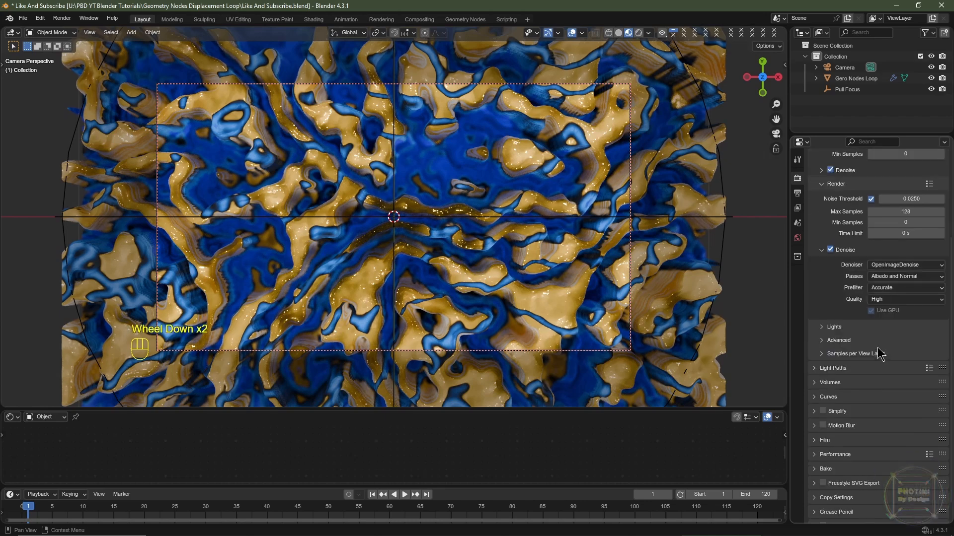
click(838, 368)
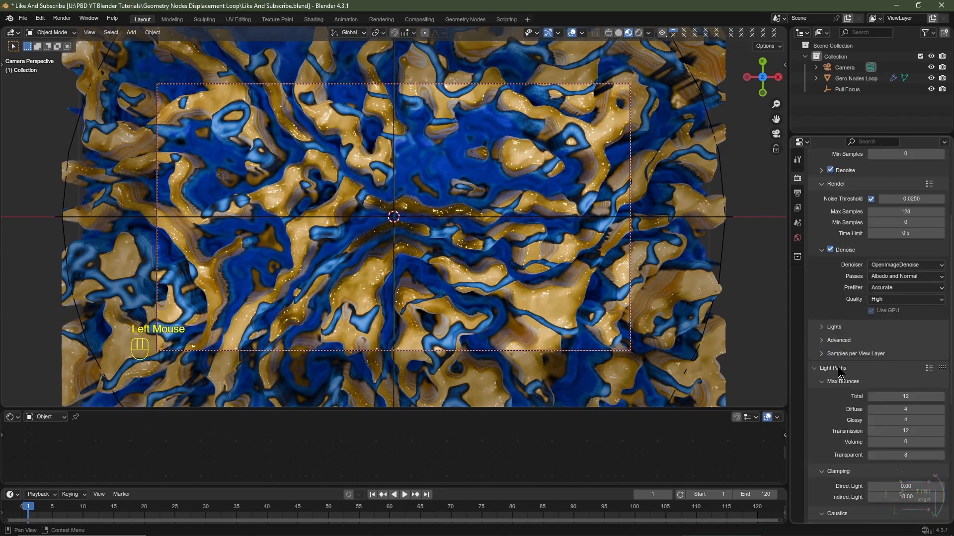
scroll(839, 371, down, 2)
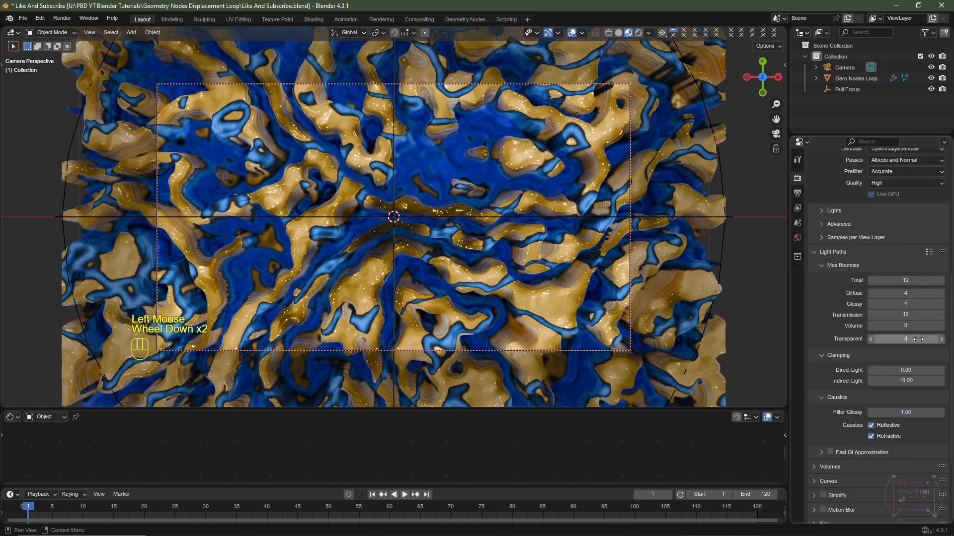
click(870, 293)
click(871, 303)
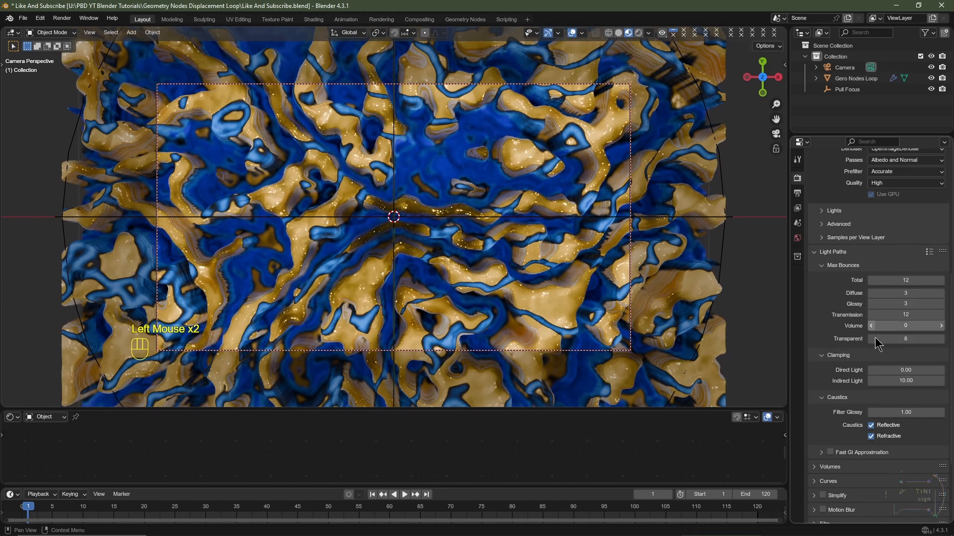
click(870, 426)
click(871, 436)
scroll(879, 397, up, 10)
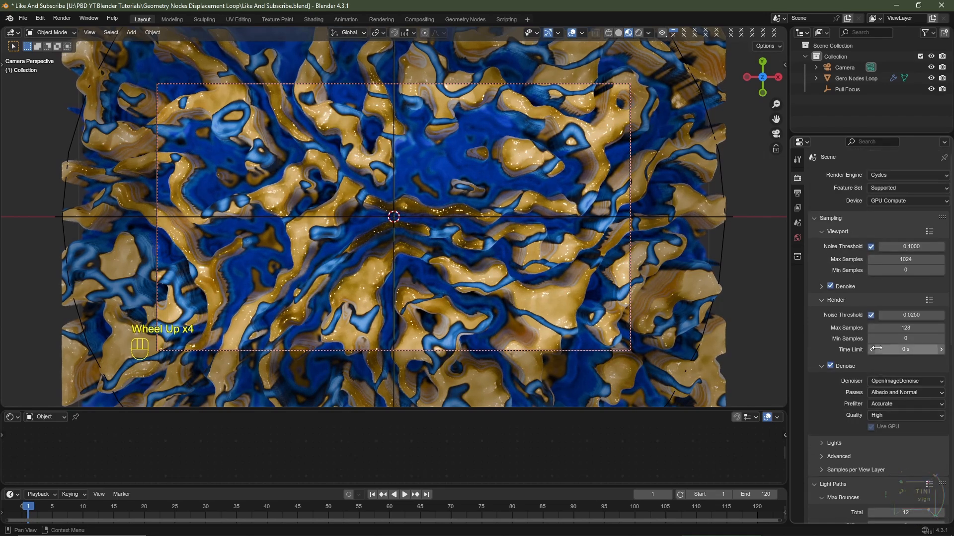
Add a point light at the origin and raise it 1 m along the Z axis
key(KP_0)
key(KP_1)
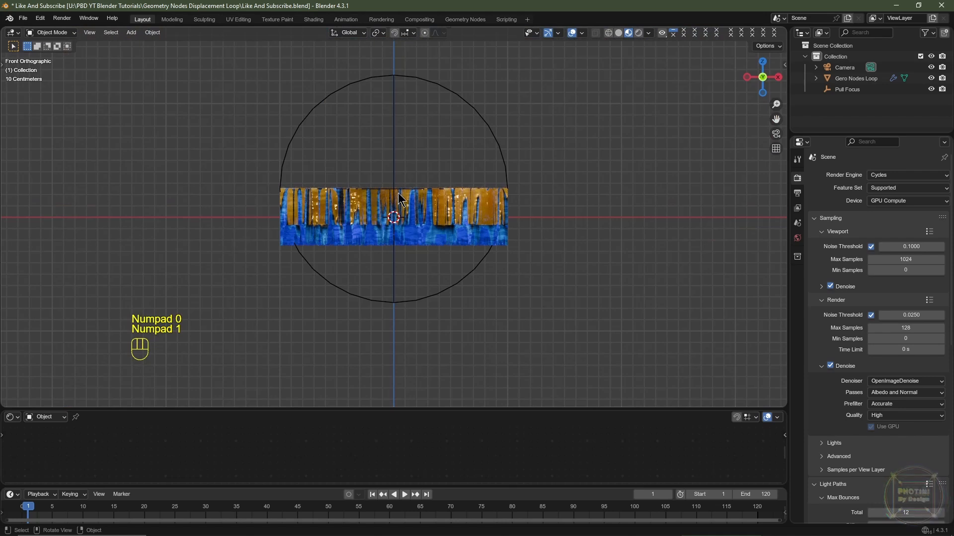
key(shift+a)
mouse_move(386, 238)
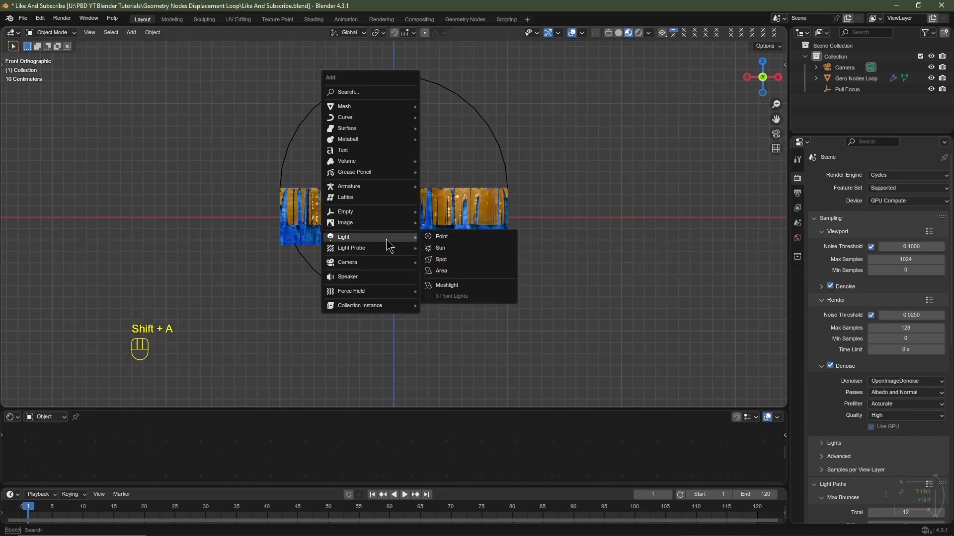
click(441, 237)
key(g)
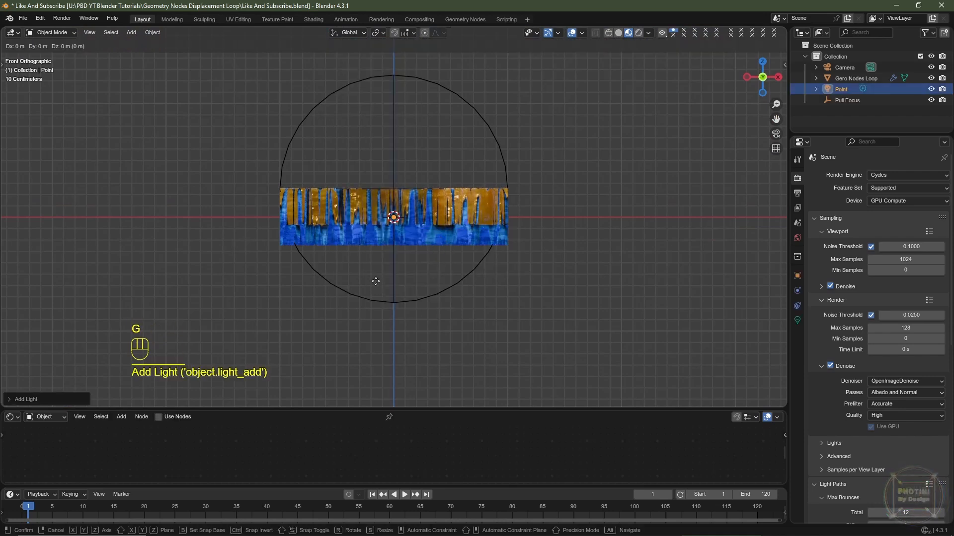
key(z)
key(ctrl)
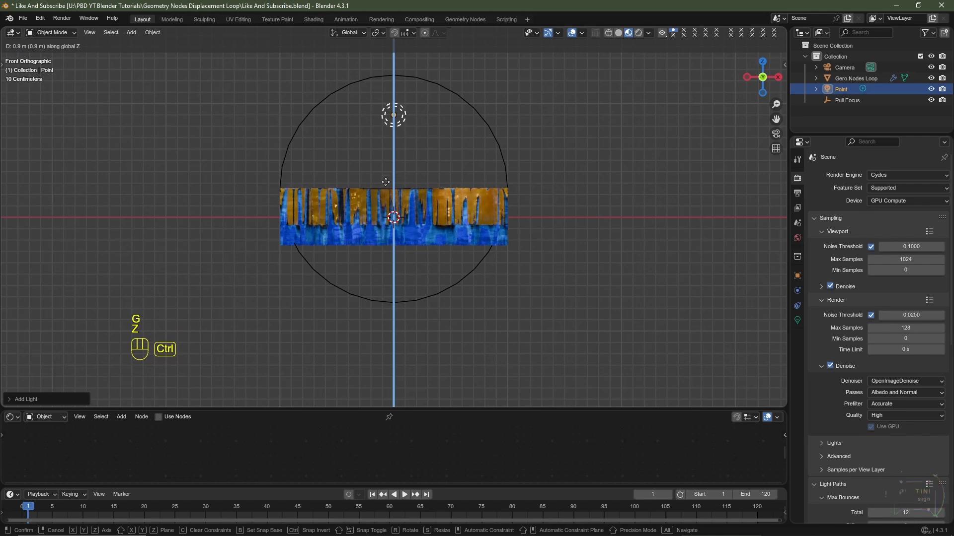
ctrl+click(385, 165)
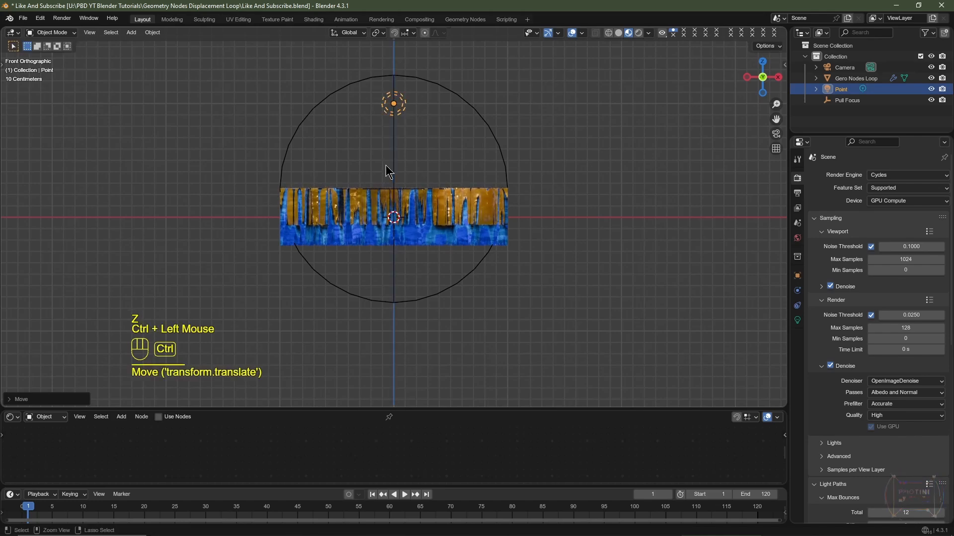
click(798, 276)
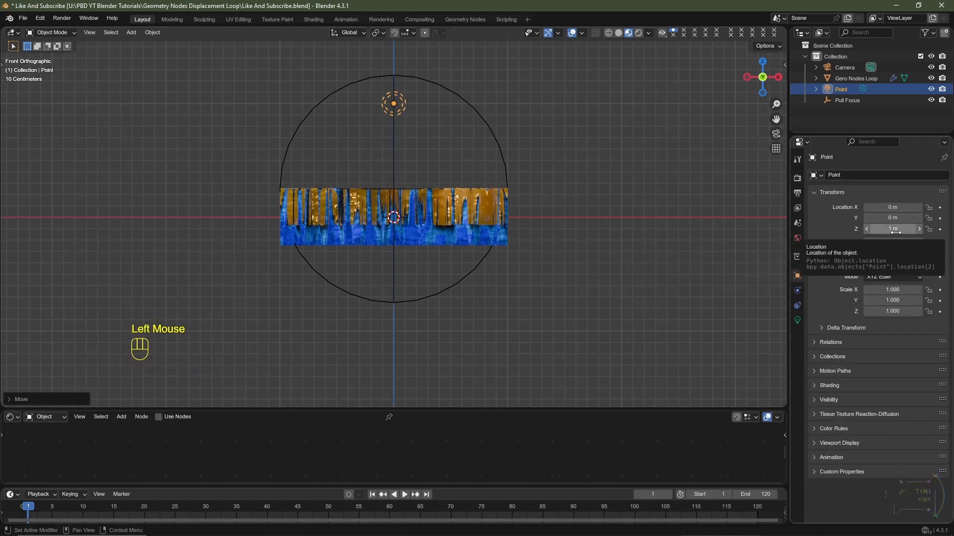
Move the point light 2 m along the Y axis, beyond the displaced grid's edge
key(KP_7)
scroll(445, 181, down, 1)
scroll(442, 222, down, 1)
shift+middle_drag(442, 222, 440, 236)
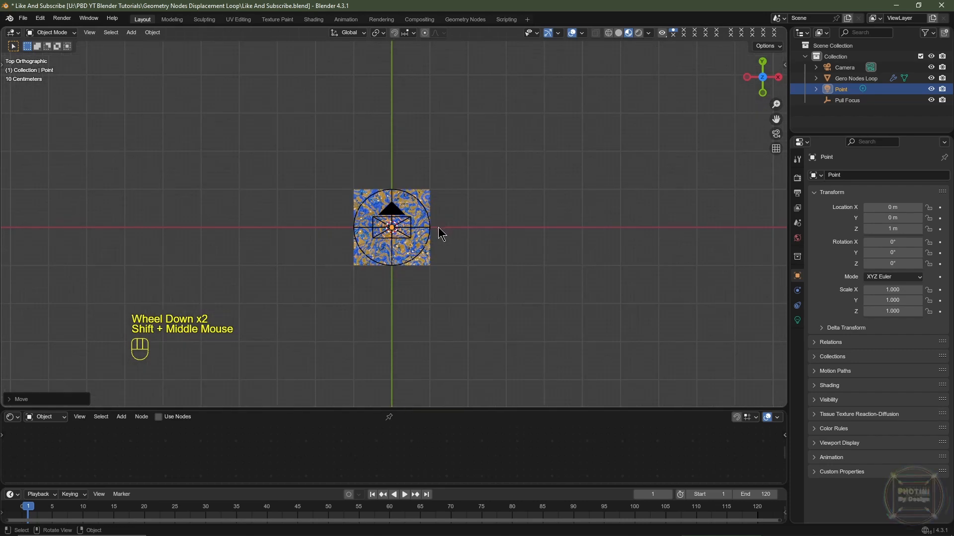
scroll(440, 235, up, 1)
key(g)
key(y)
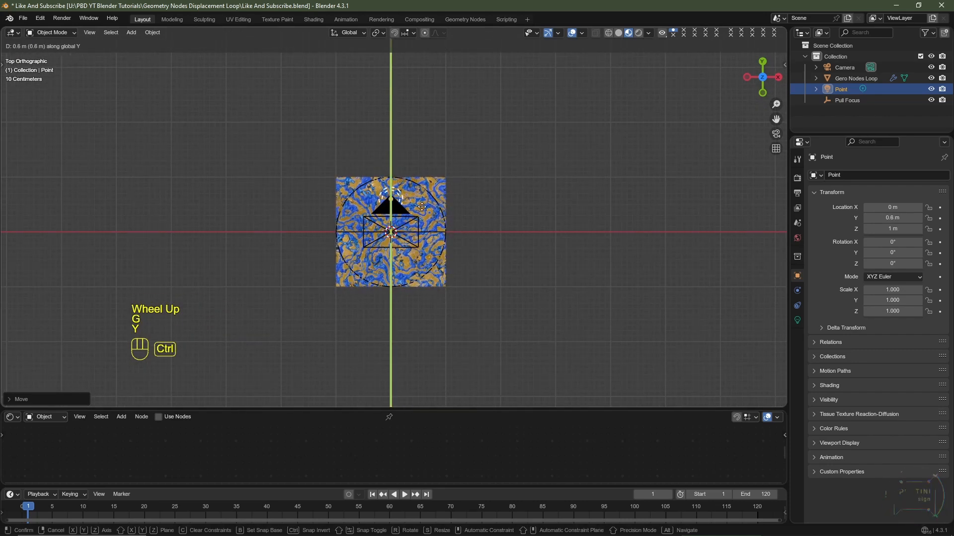
ctrl+click(416, 131)
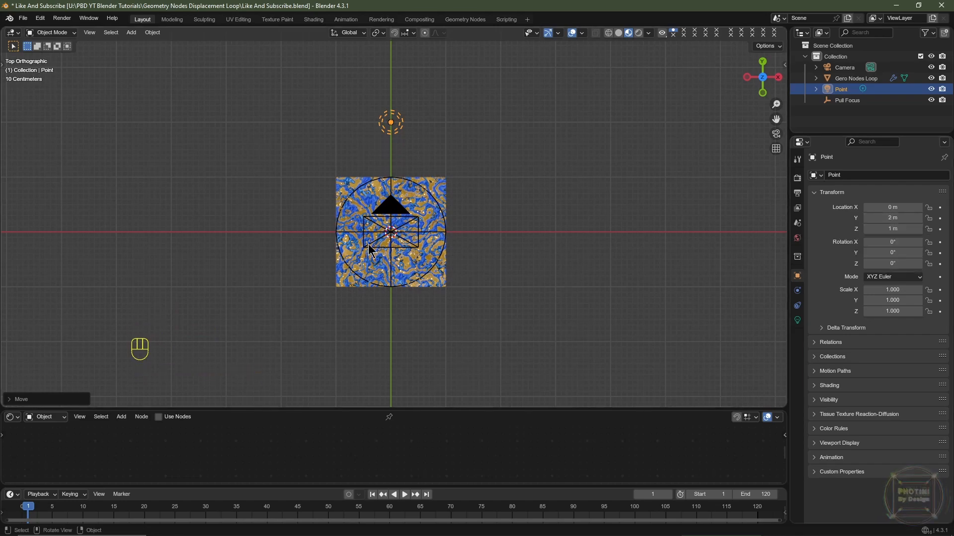
Preview the camera view as rendered and set the point light's power to 1000 W and radius to 2 m
key(KP_0)
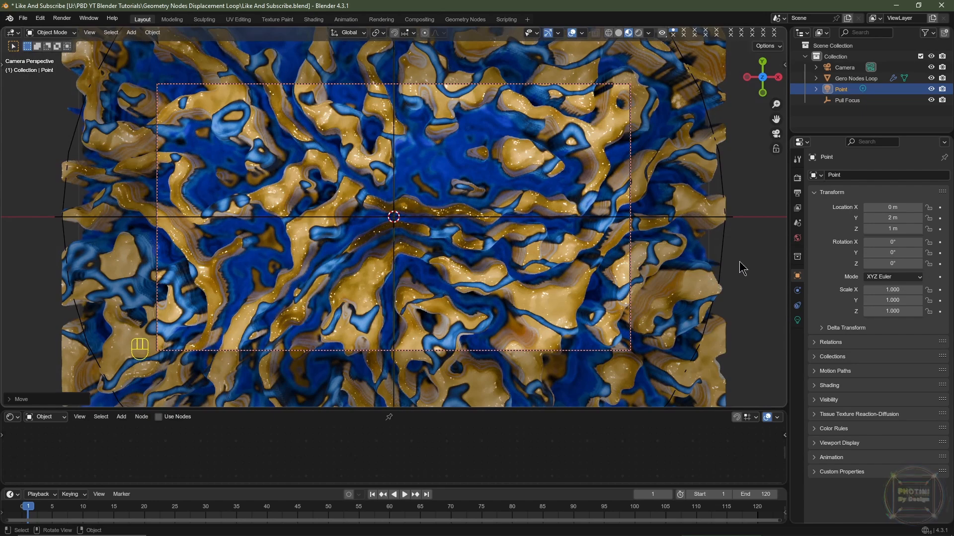
click(797, 320)
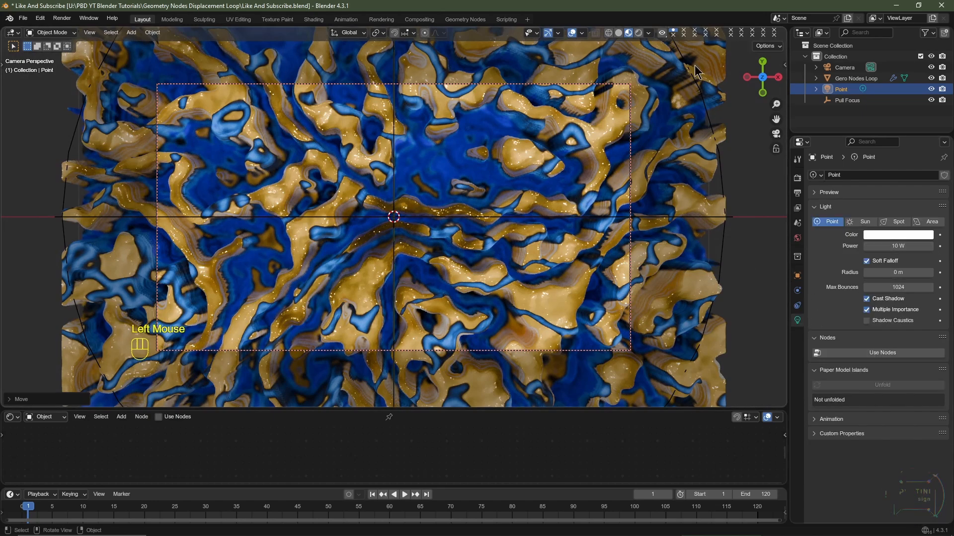
double_click(639, 33)
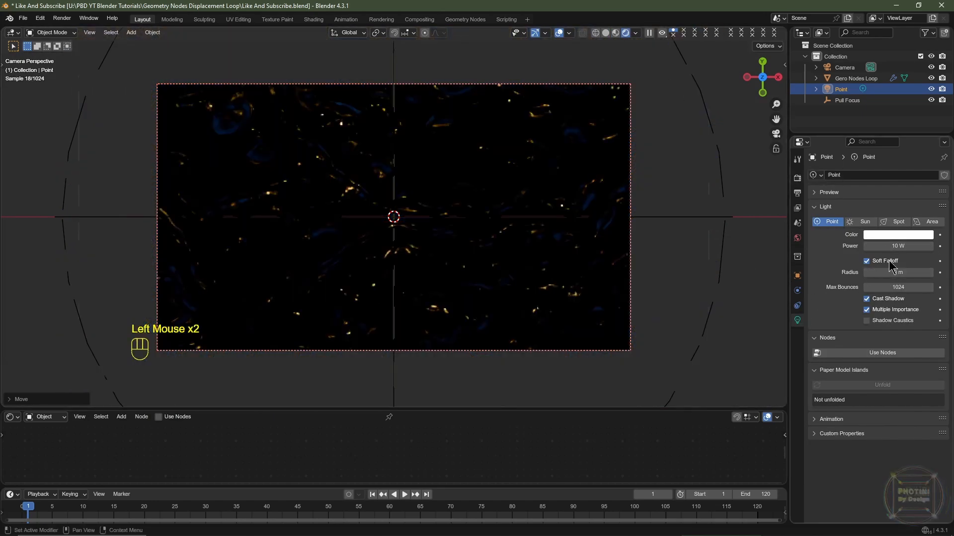
click(885, 245)
text(1000)
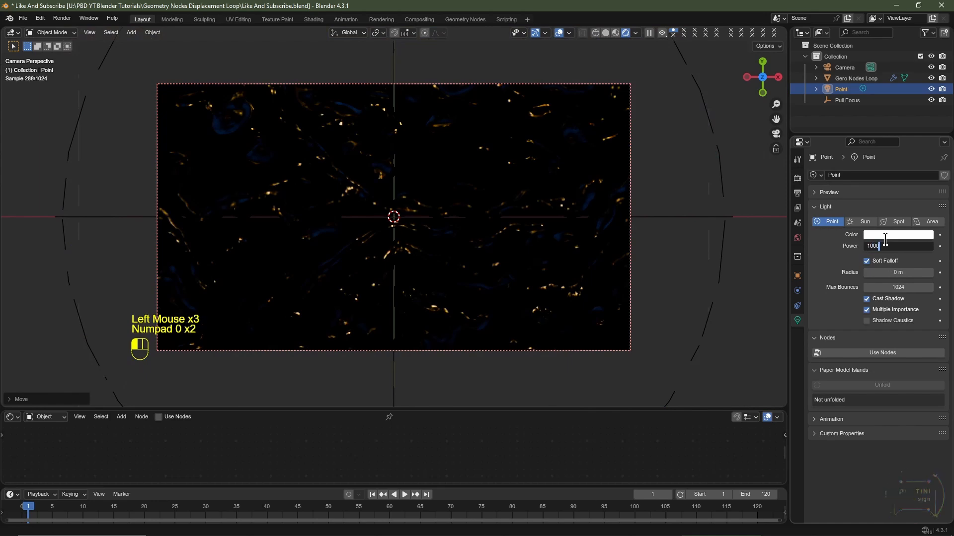
key(Return)
drag(886, 272, 888, 272)
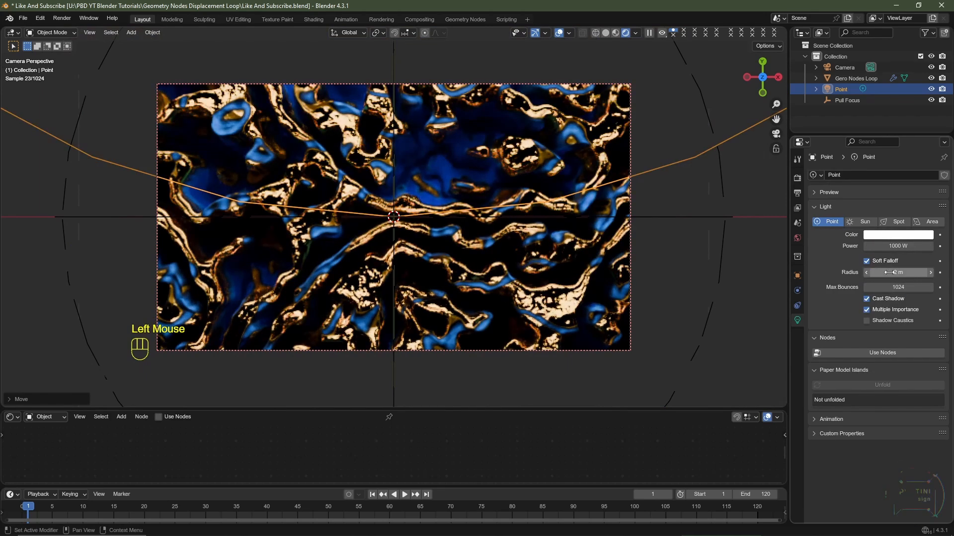
Set the point light's Z location to 2 m and return the viewport to material preview shading
click(797, 276)
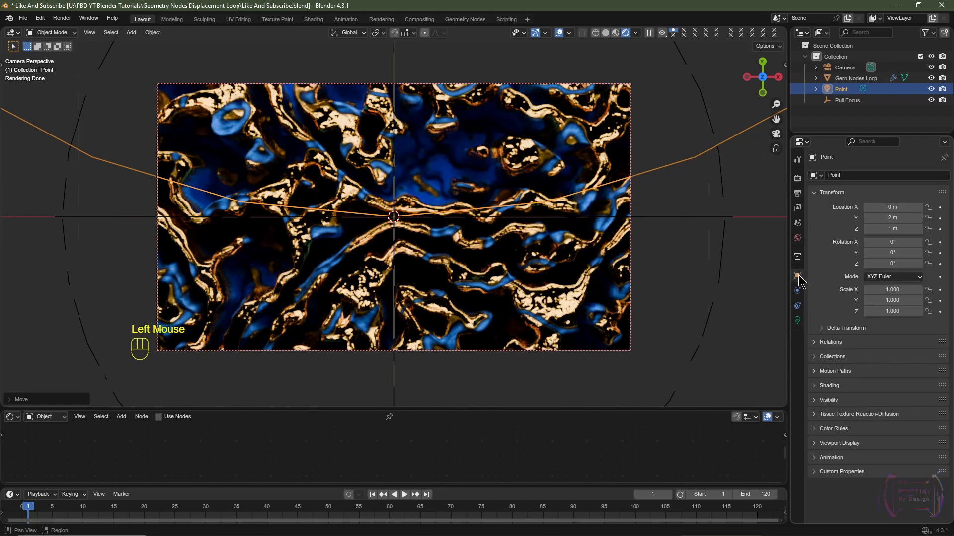
click(892, 230)
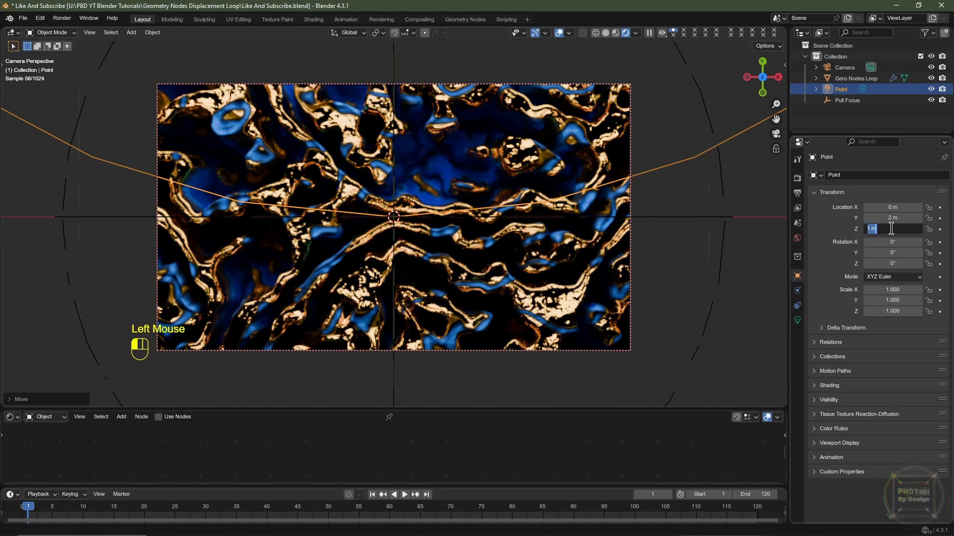
text(2)
key(Return)
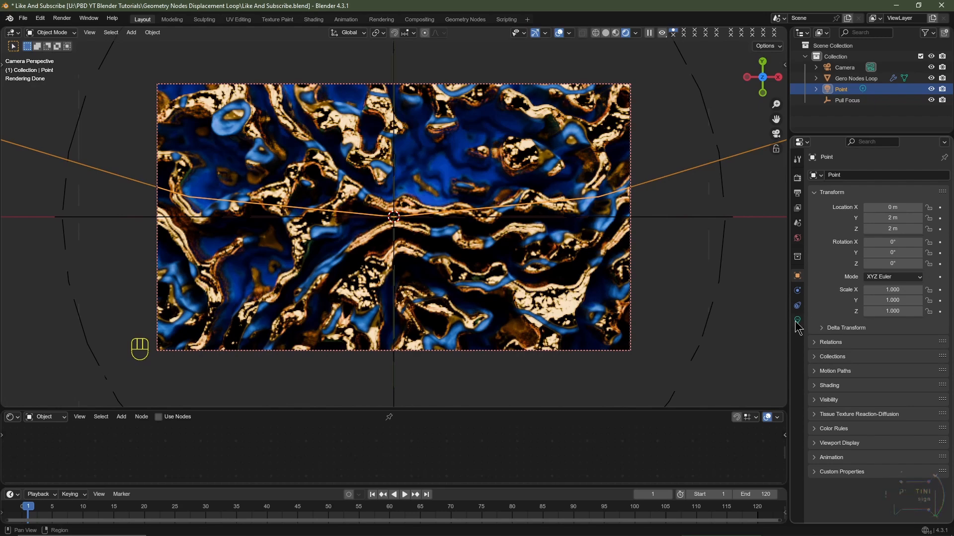
click(797, 321)
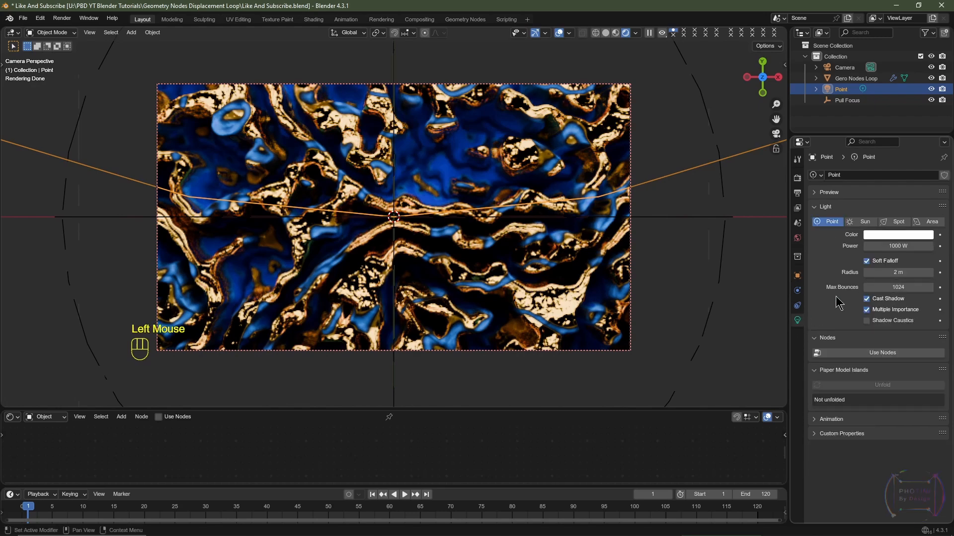
click(616, 33)
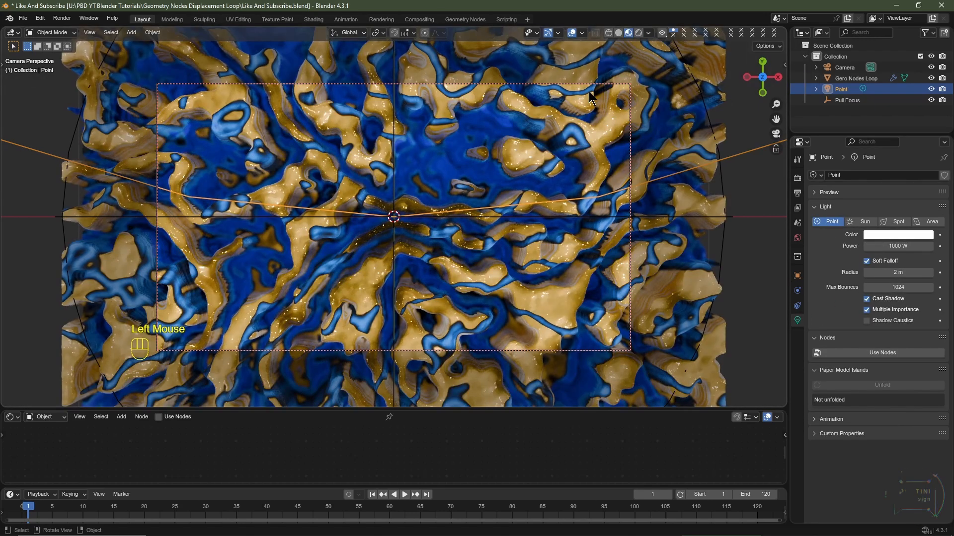
Add a sun light at the origin and raise it 3 m along the Z axis
key(KP_1)
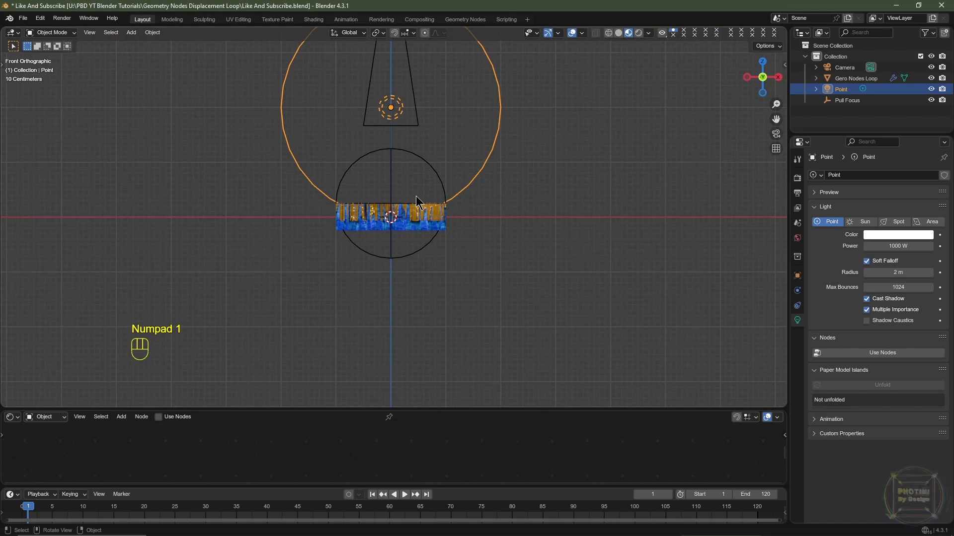
key(shift+a)
mouse_move(416, 195)
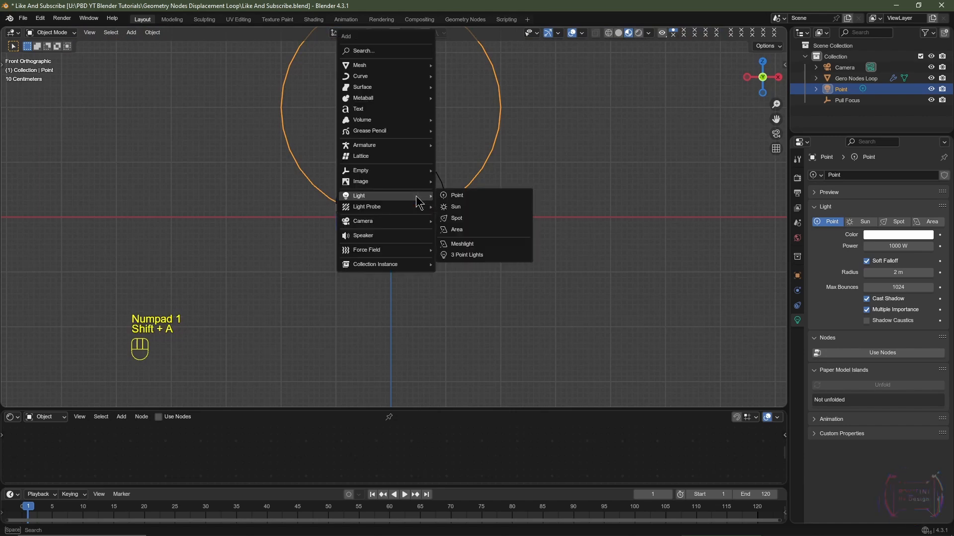
click(467, 208)
scroll(406, 229, up, 2)
shift+middle_drag(406, 229, 386, 322)
key(g)
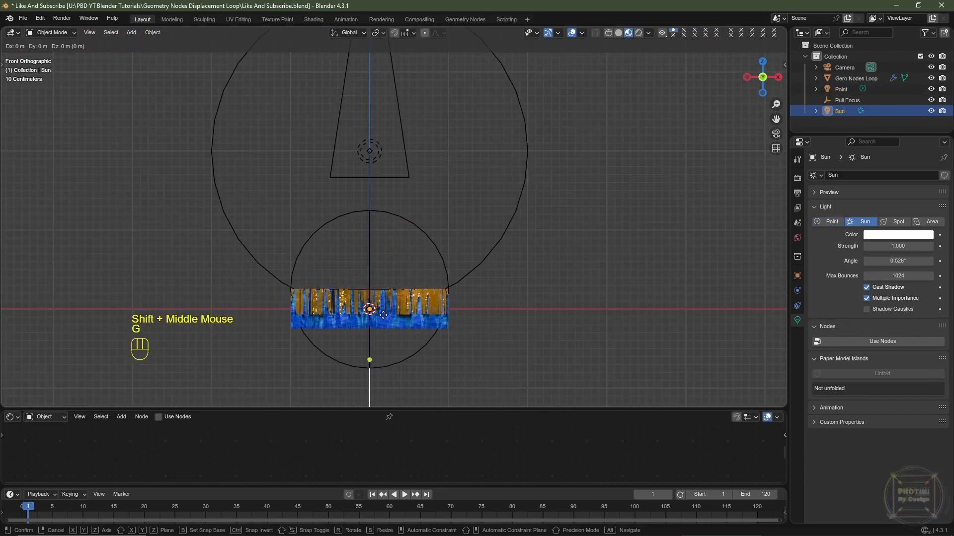
key(z)
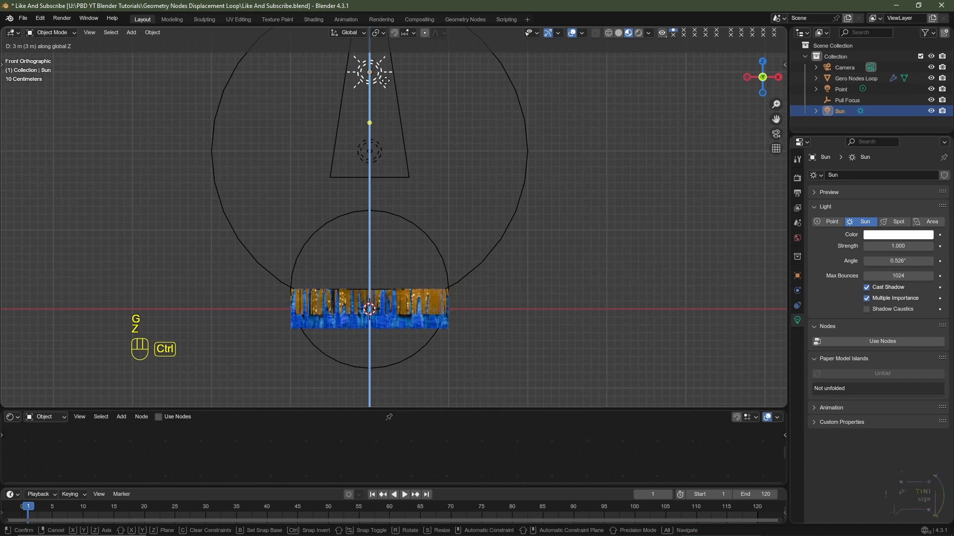
ctrl+click(386, 84)
Try tilting the sun light about its X axis
middle_drag(466, 137, 432, 164)
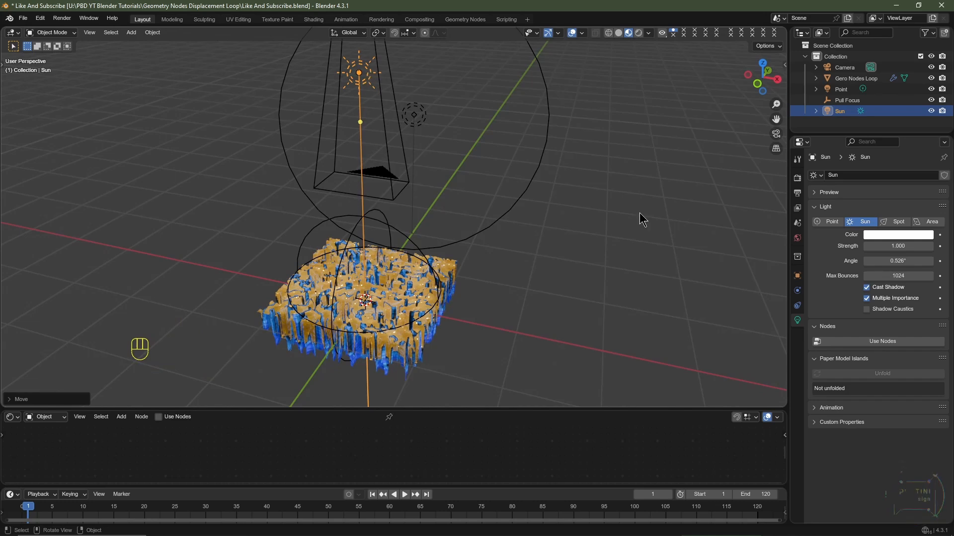
click(797, 277)
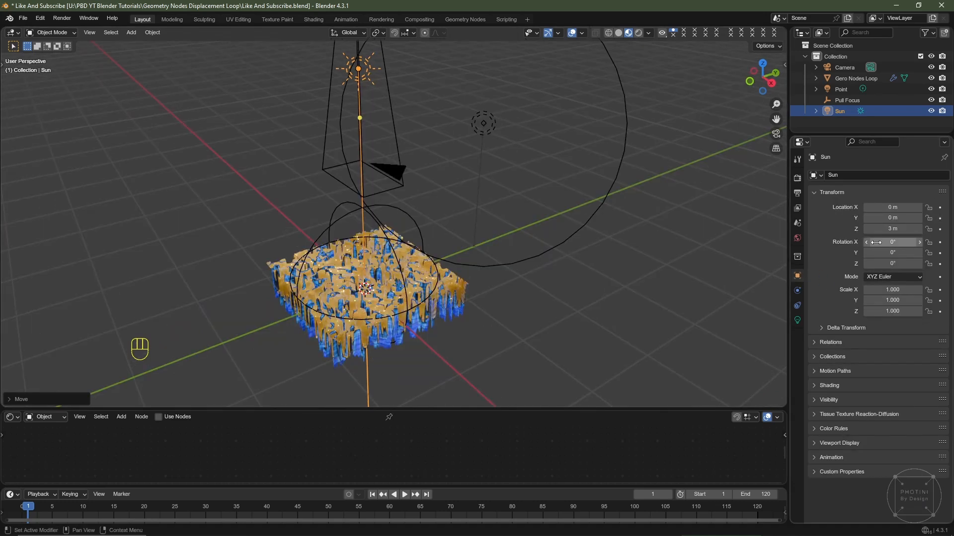
click(879, 242)
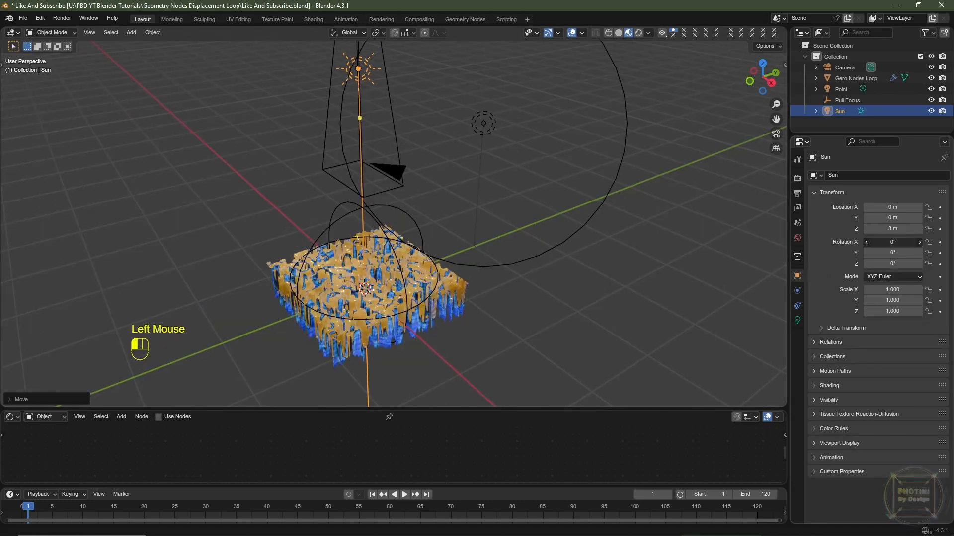
drag(880, 243, 904, 242)
drag(903, 242, 895, 242)
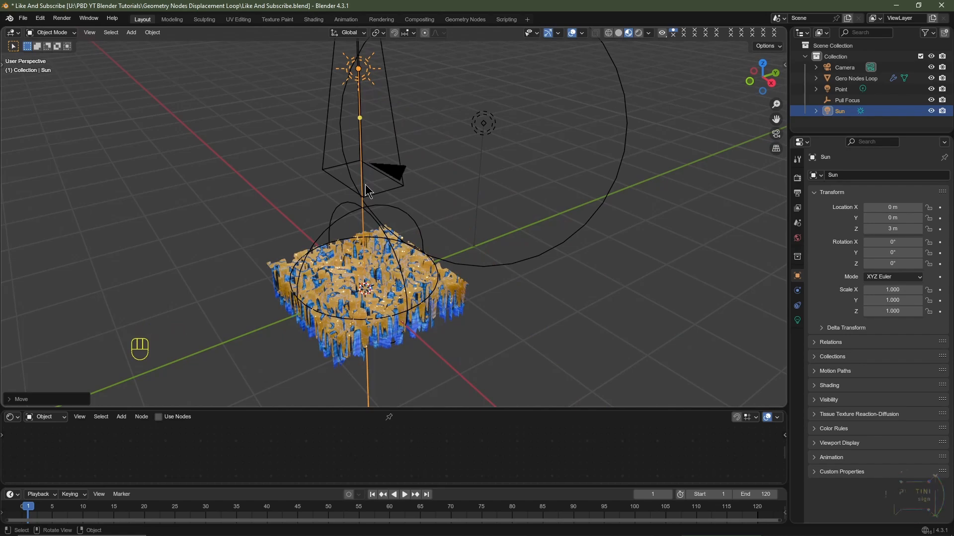
Hide the point light in the viewport and preview the camera view with rendered shading
key(KP_0)
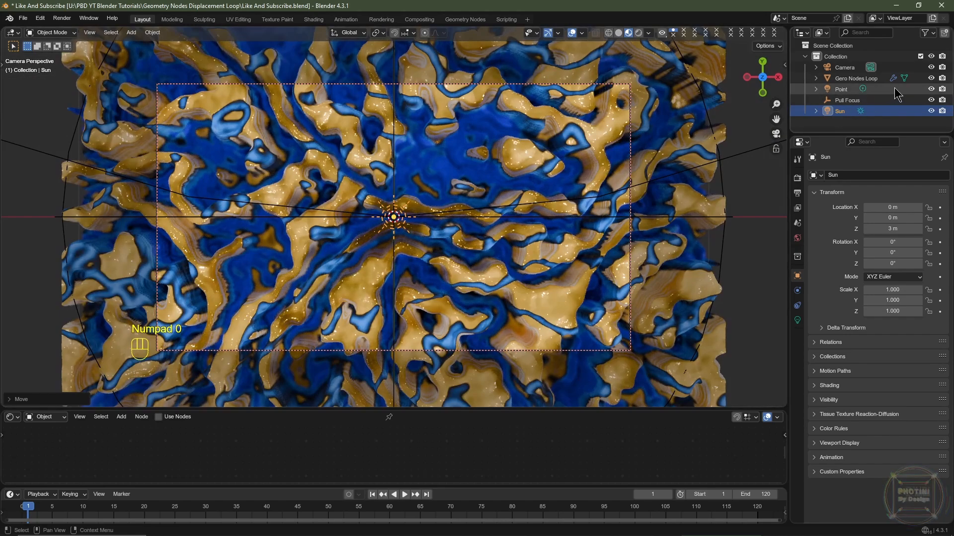
click(931, 89)
click(639, 33)
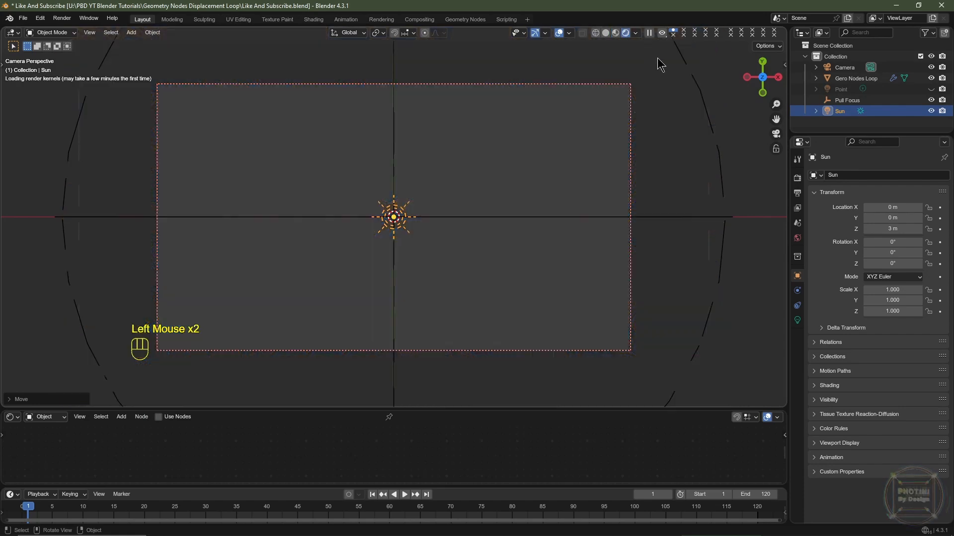
Set the sun light's angle to 75°
click(854, 111)
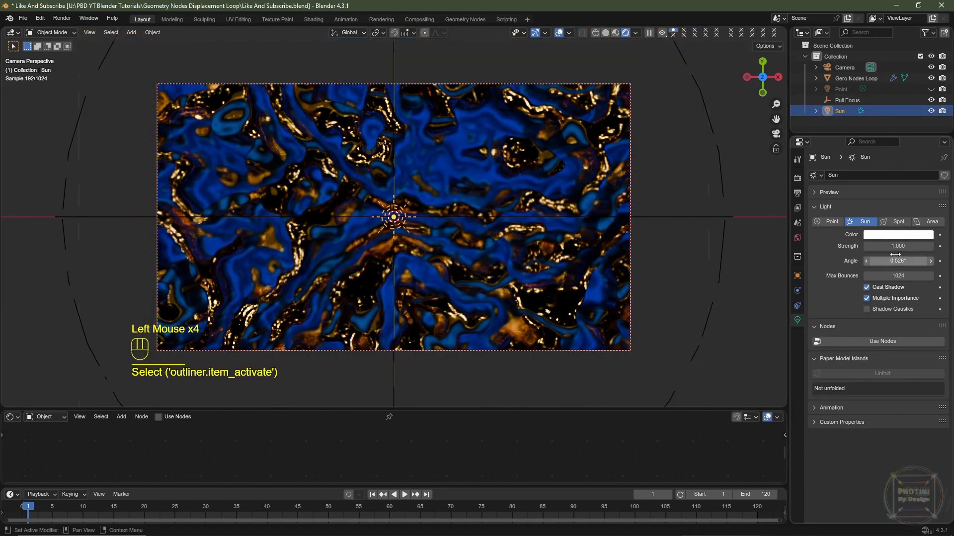
click(902, 261)
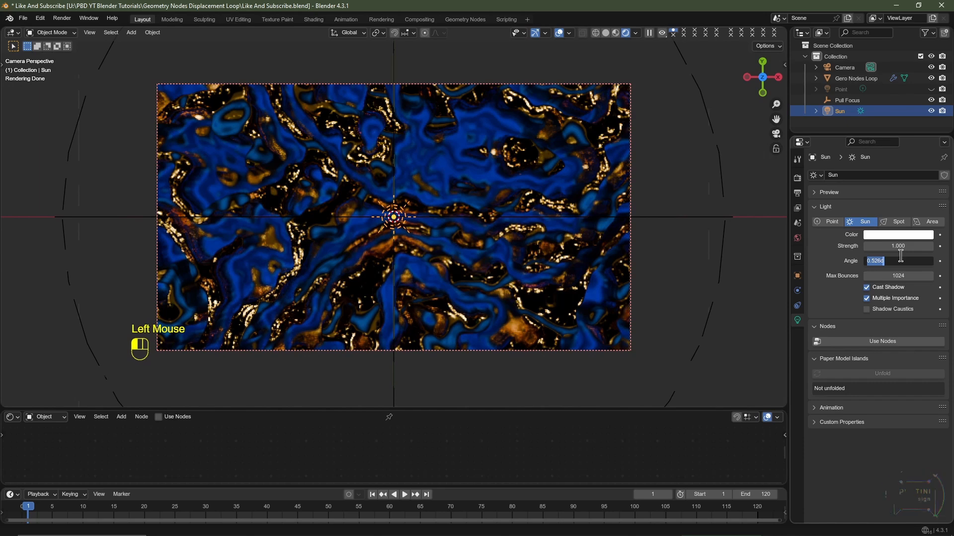
key(Return)
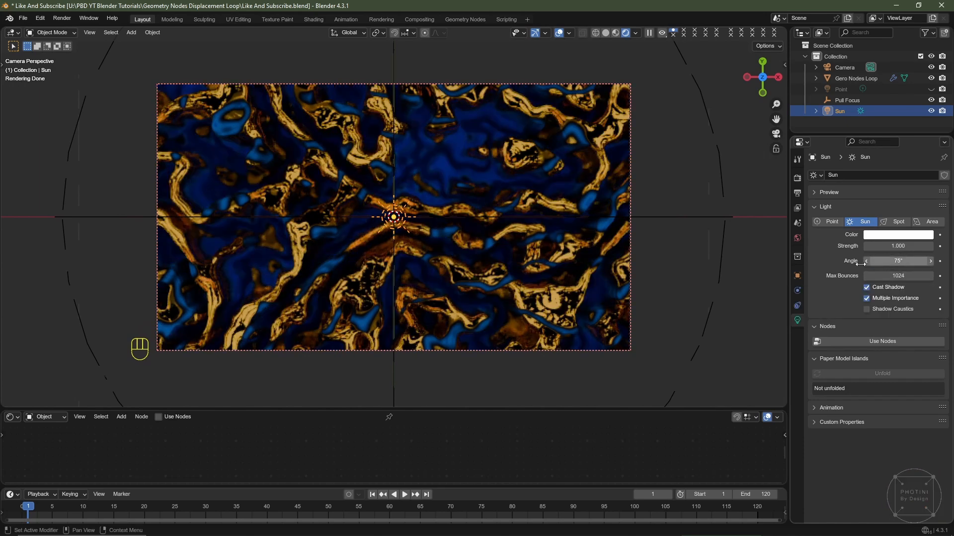
Set the sun light's X rotation to 30°
click(796, 276)
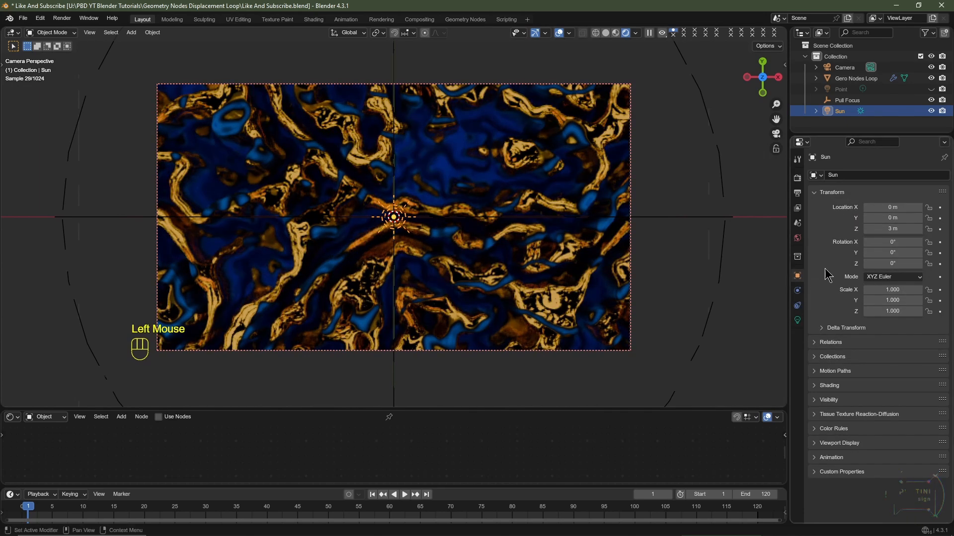
drag(876, 243, 900, 243)
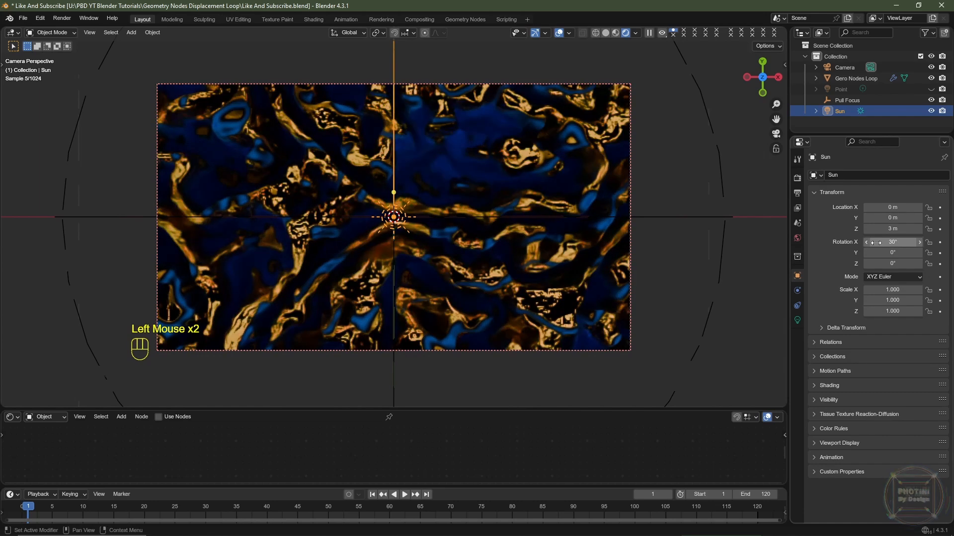
click(875, 242)
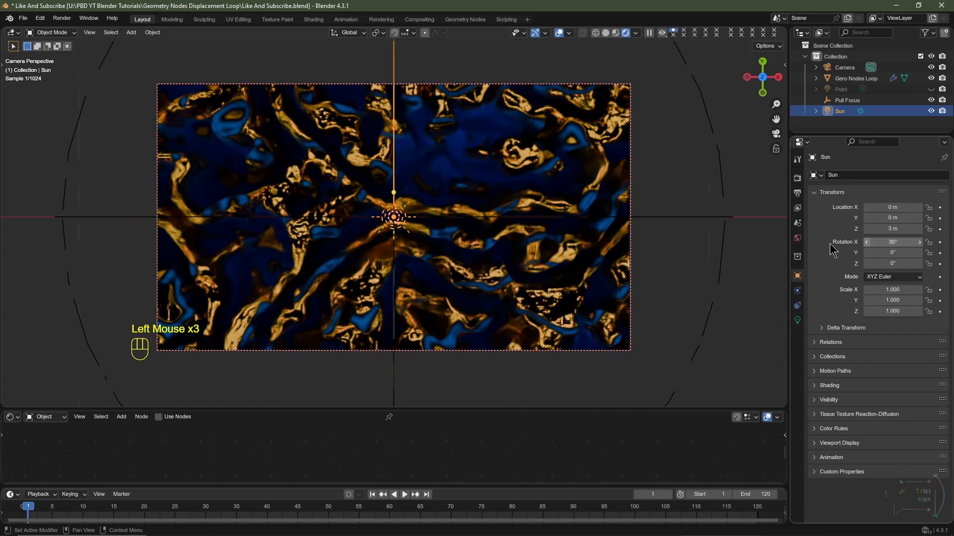
Unhide the point light in the viewport and switch to material preview shading
click(930, 89)
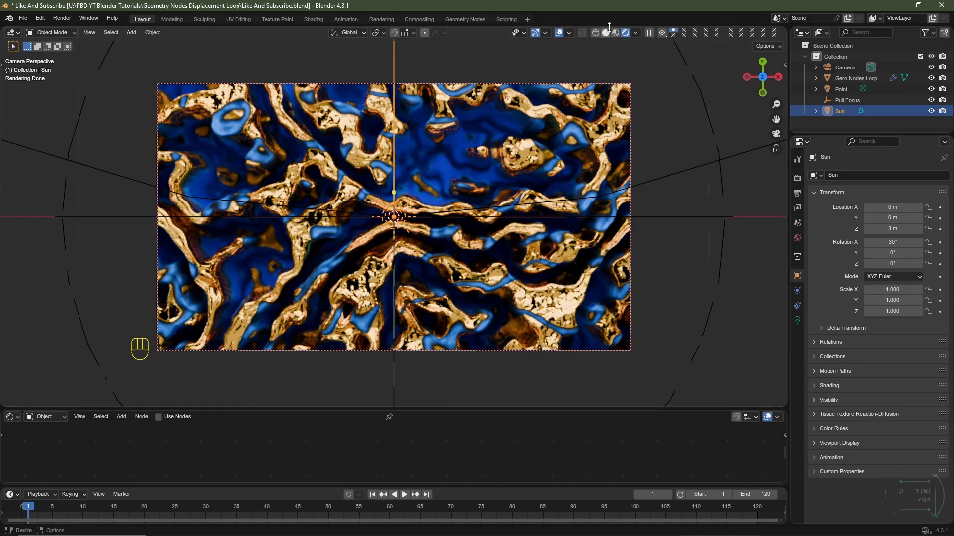
click(616, 33)
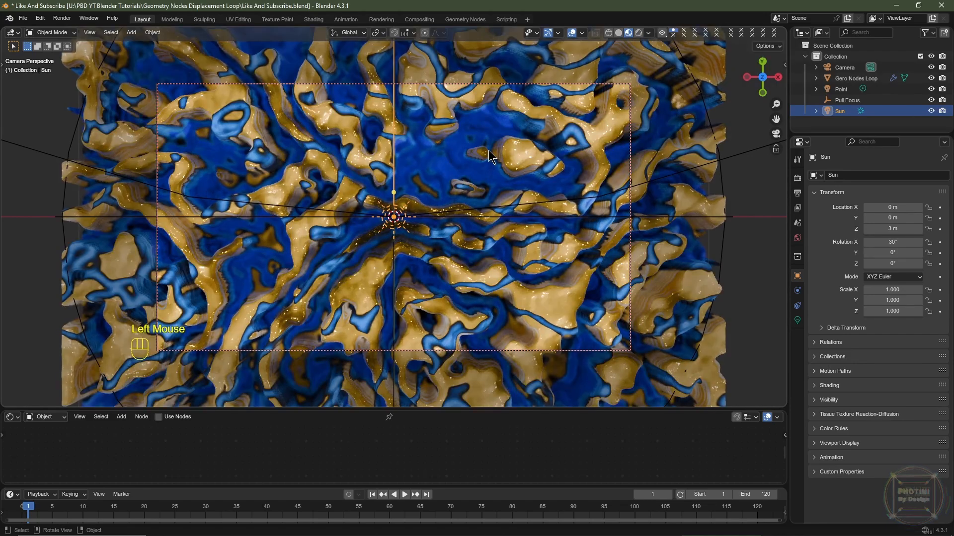
Render the current frame, inspect the surface detail up close, and close the render window
key(F12)
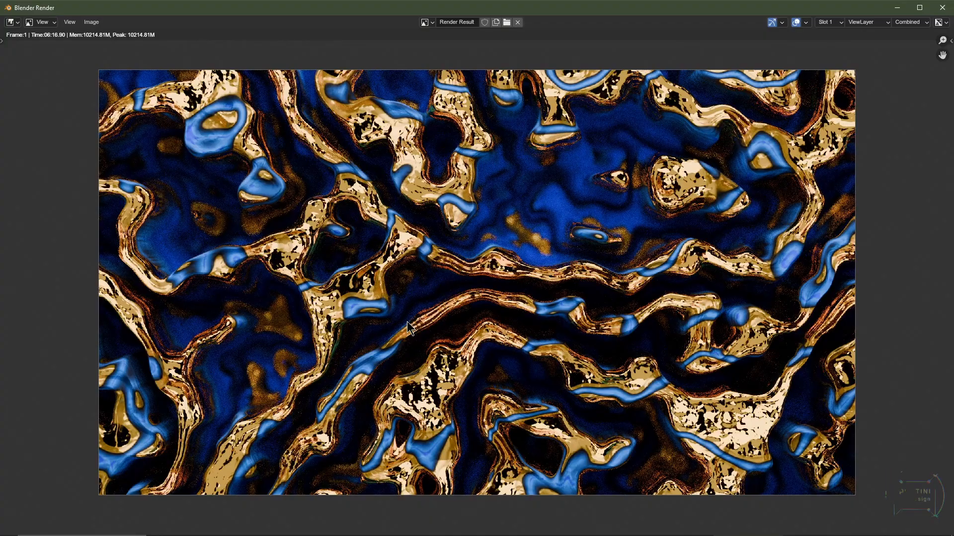
scroll(407, 362, up, 3)
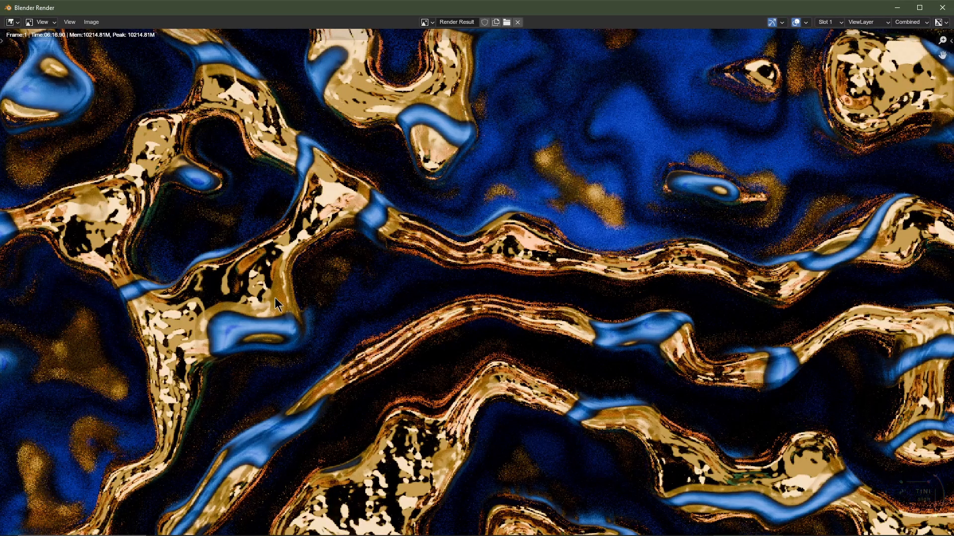
scroll(284, 280, down, 3)
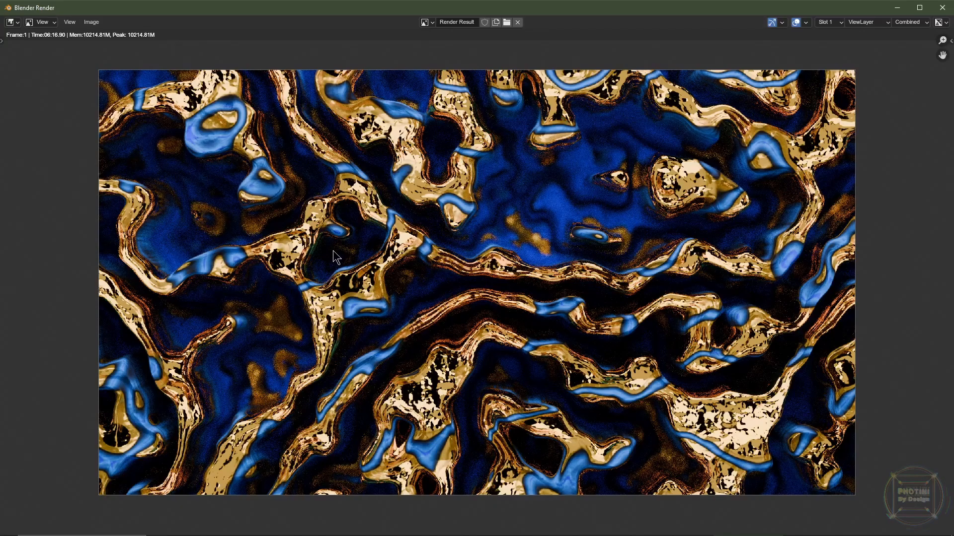
click(943, 7)
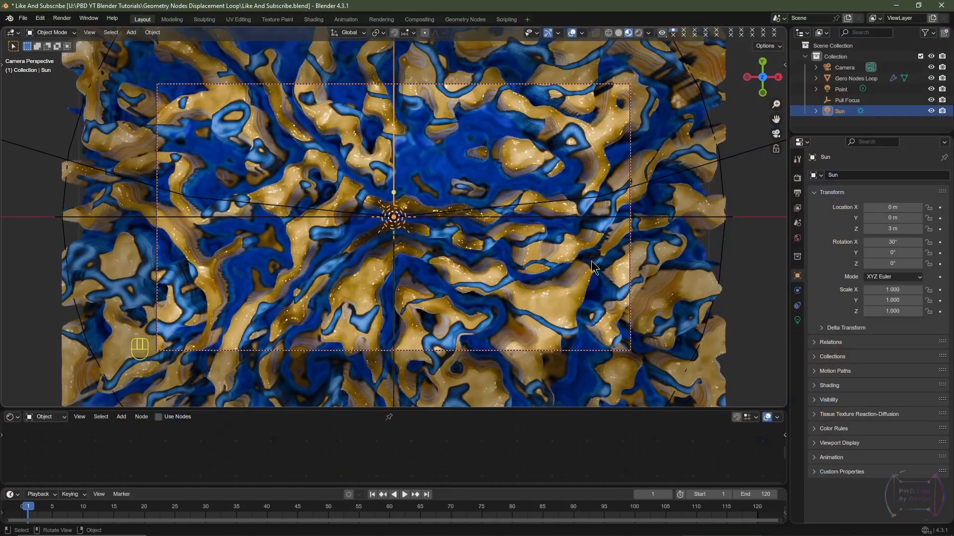
Switch the viewport to rendered shading and set the sun light's X rotation to 20°
click(638, 32)
click(841, 89)
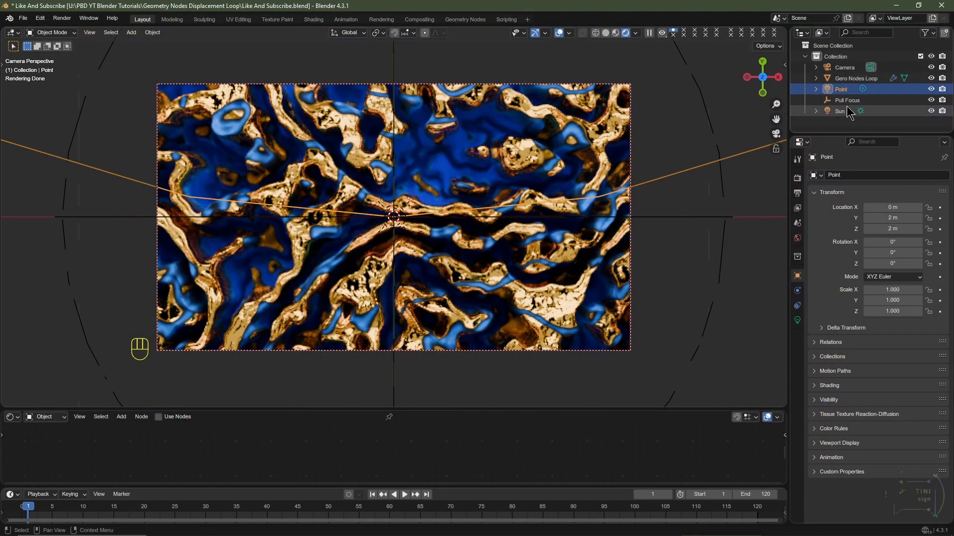
click(840, 112)
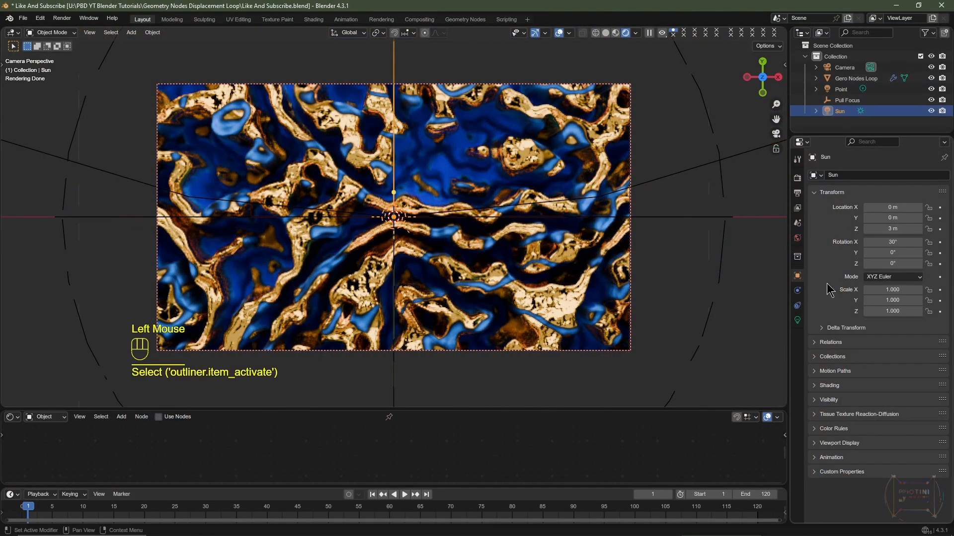
click(894, 242)
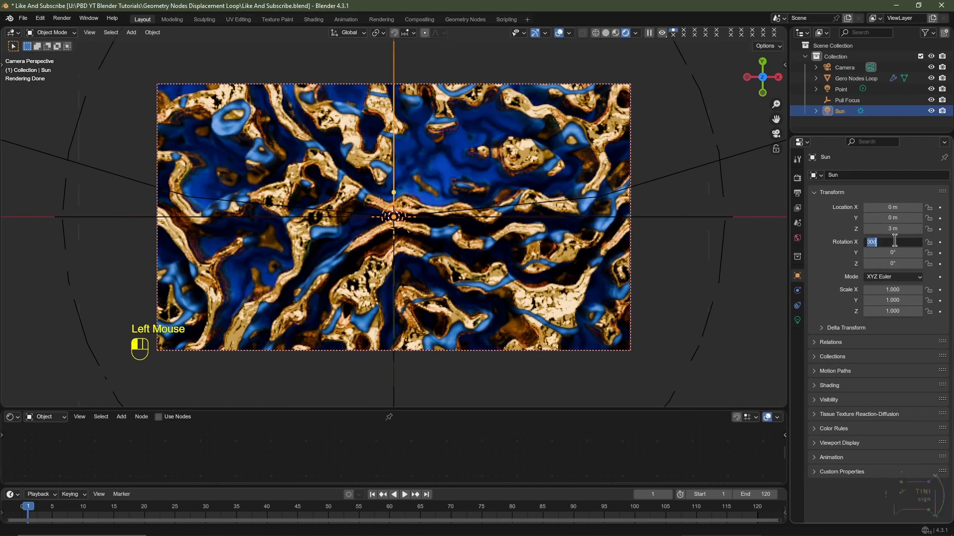
text(20)
key(Return)
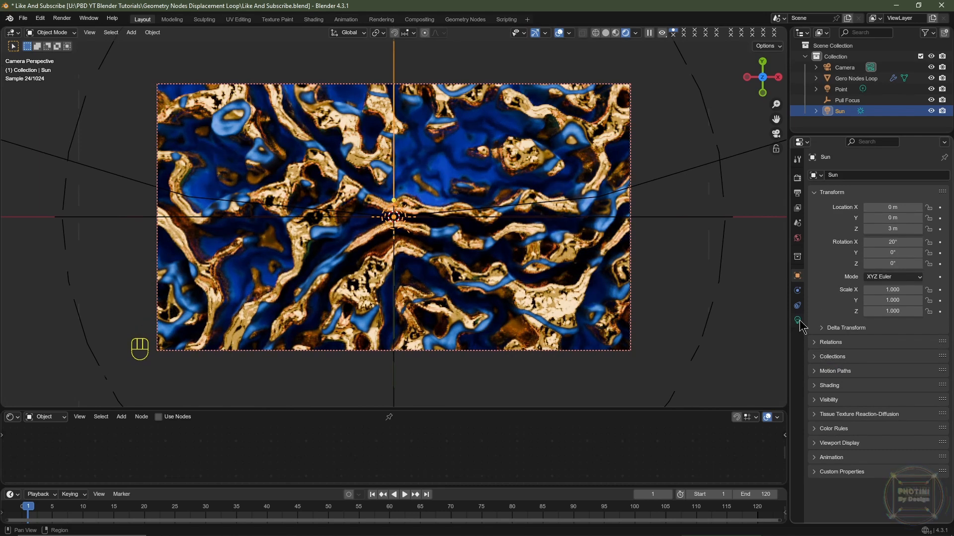
Set the sun light's angle to 90°
click(797, 320)
double_click(893, 261)
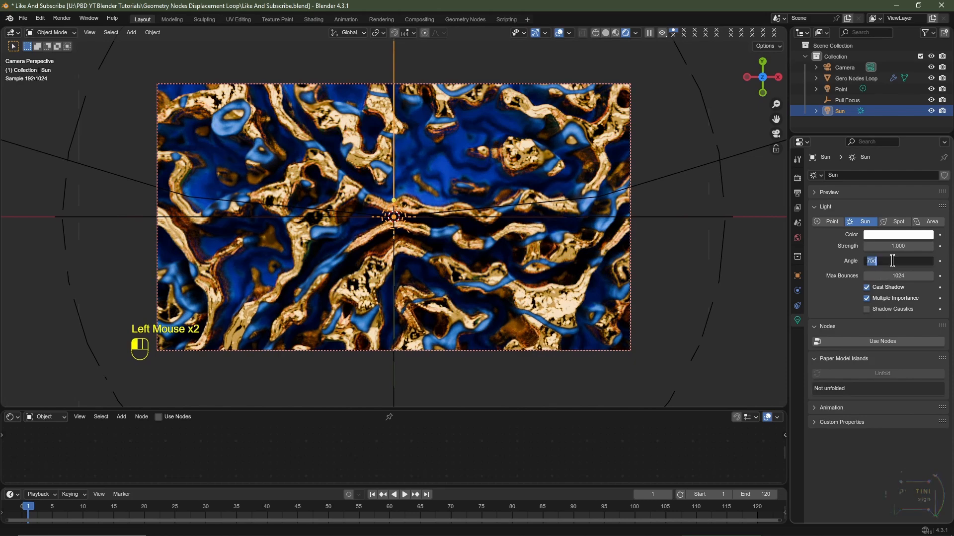
text(90)
key(Return)
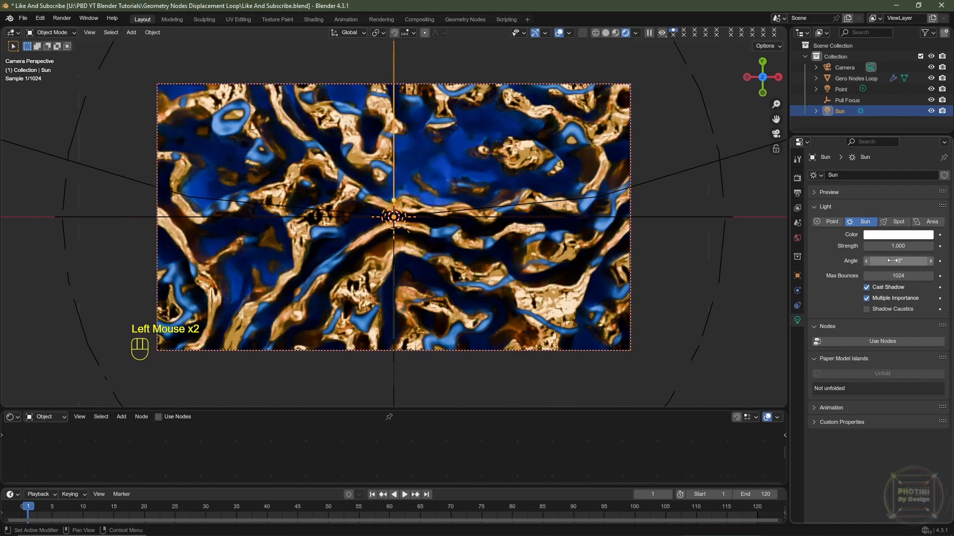
Set the point light's radius to 3 m
click(841, 89)
click(898, 272)
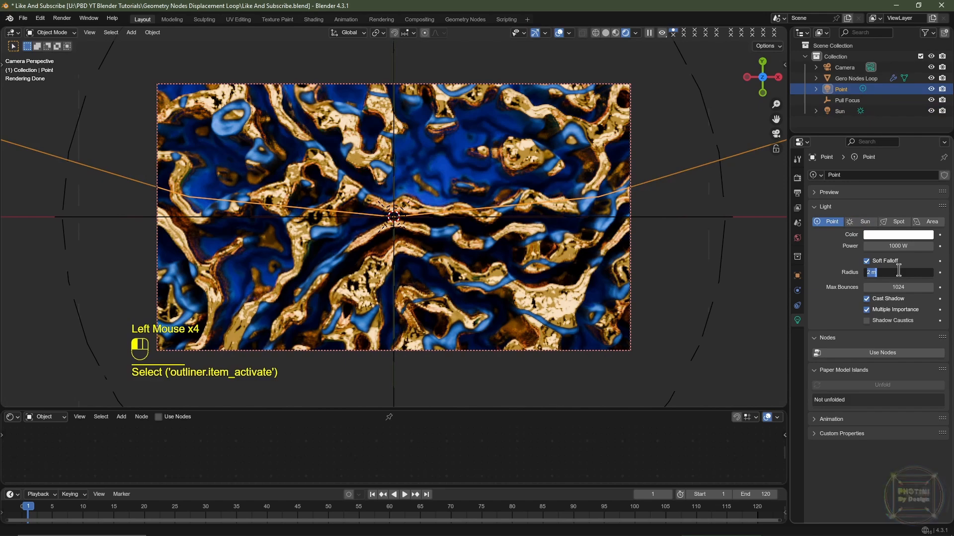
key(Return)
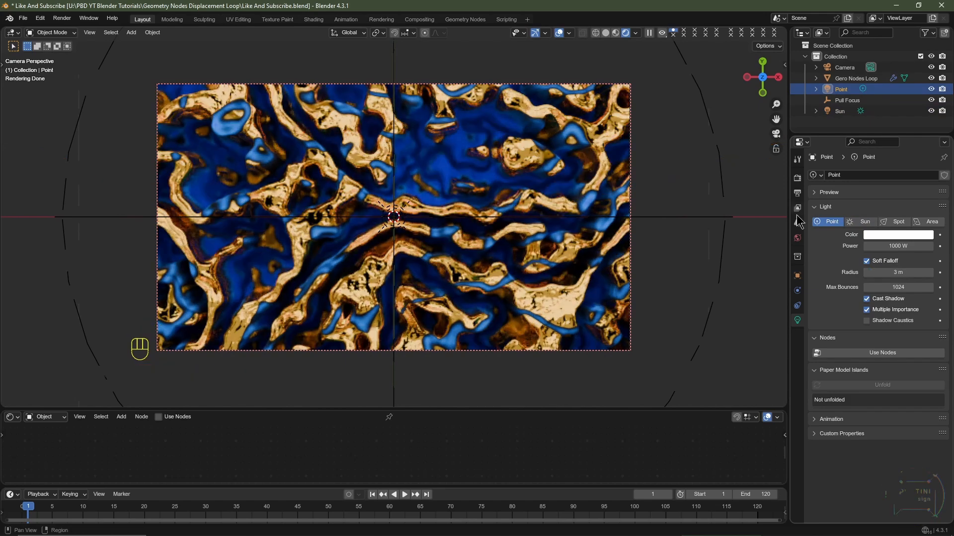
Select the displaced grid object, enlarge the node editor area, and show the grid's geometry node tree
middle_drag(602, 320, 507, 298)
shift+middle_drag(507, 298, 476, 251)
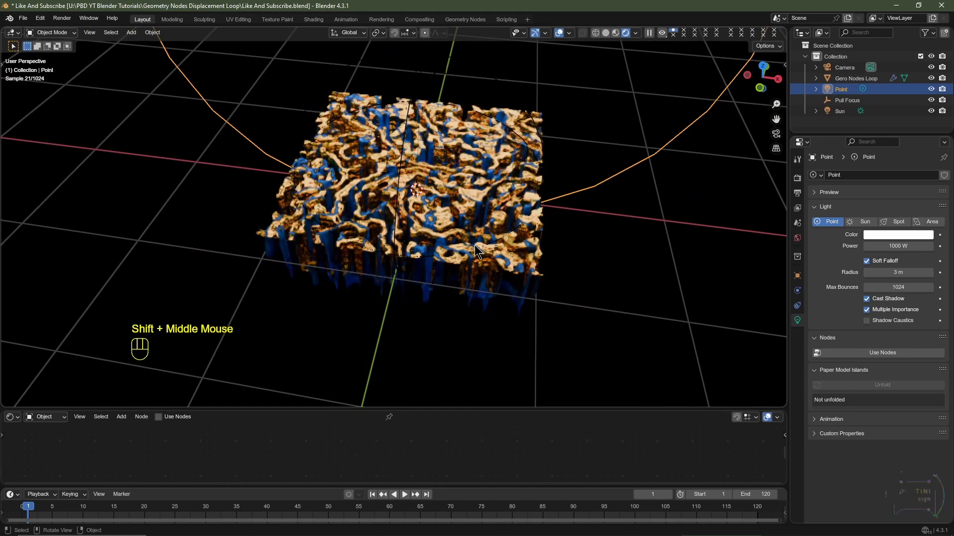
click(475, 250)
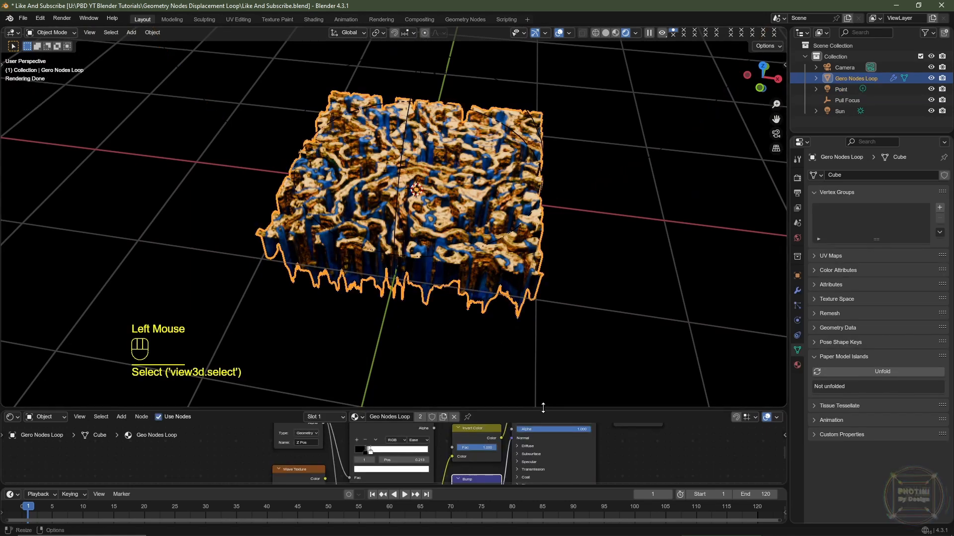
drag(543, 410, 528, 239)
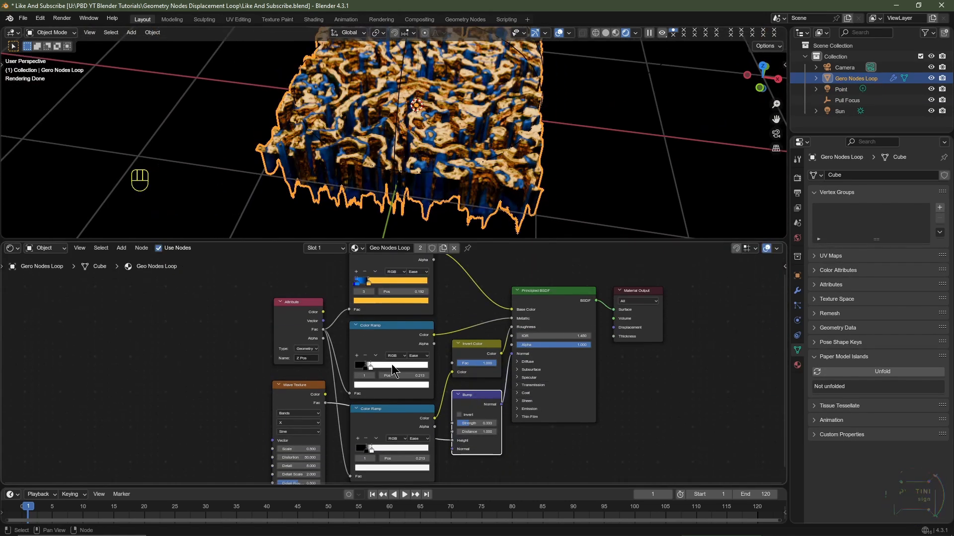
click(12, 247)
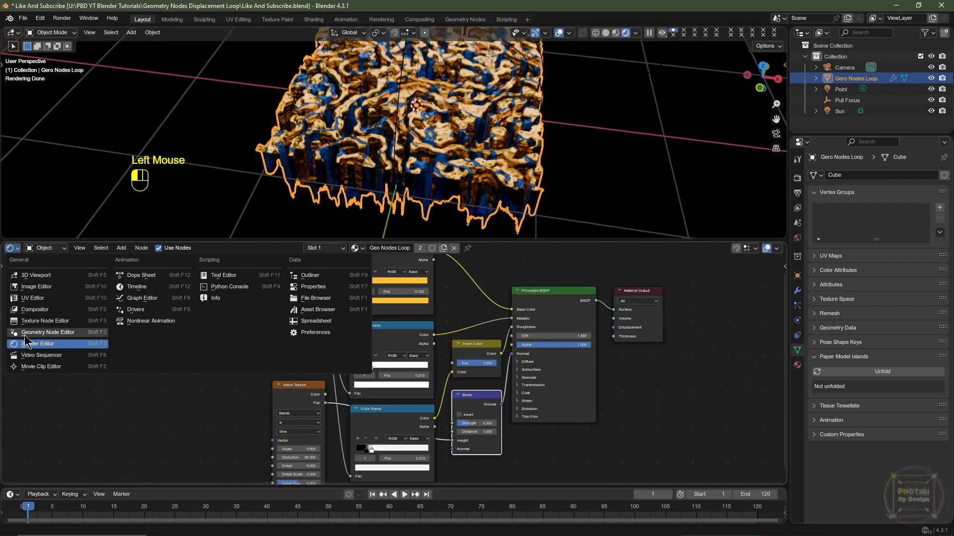
click(24, 334)
Set the Scale node's scale to 0.4 to reduce the grid's displacement height
scroll(427, 394, up, 4)
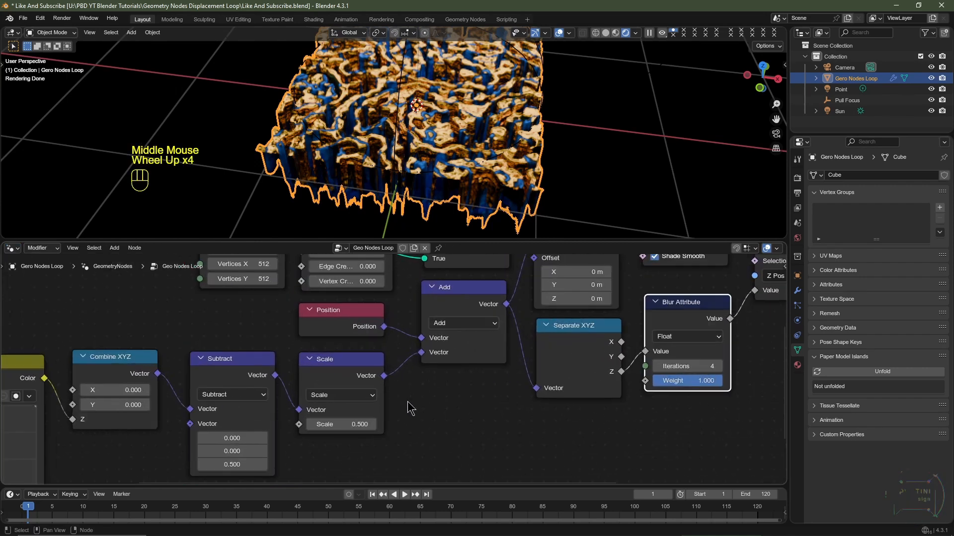
click(343, 375)
middle_drag(409, 421, 423, 386)
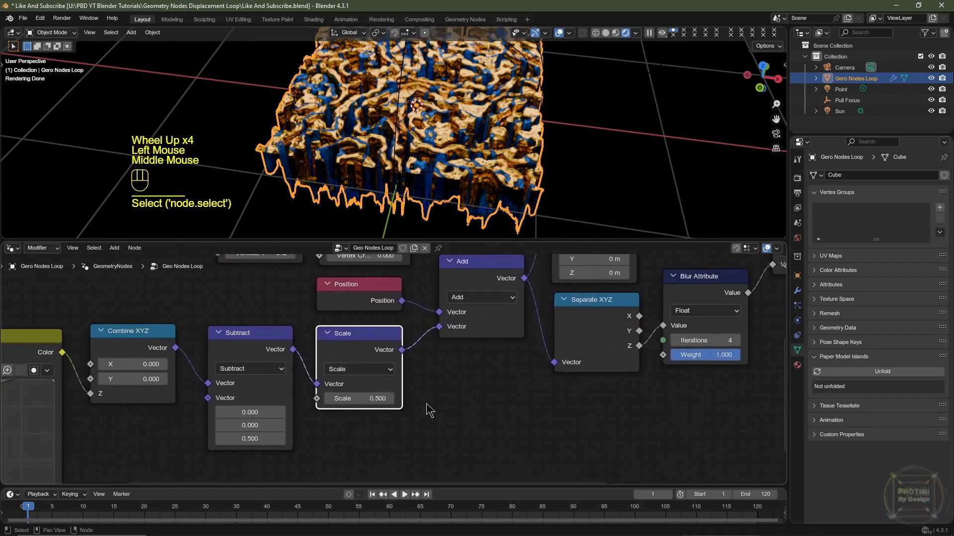
scroll(428, 410, up, 2)
click(330, 408)
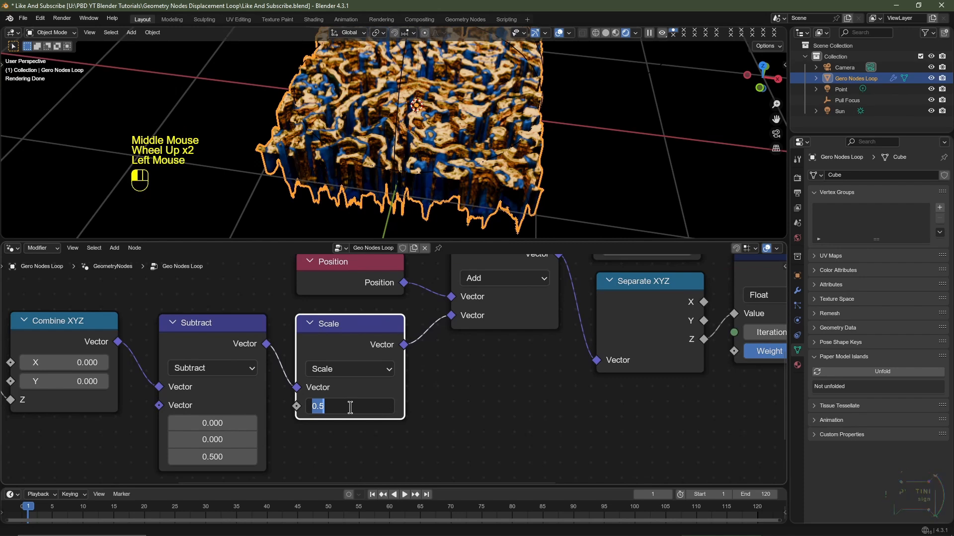
text(0.4)
key(Return)
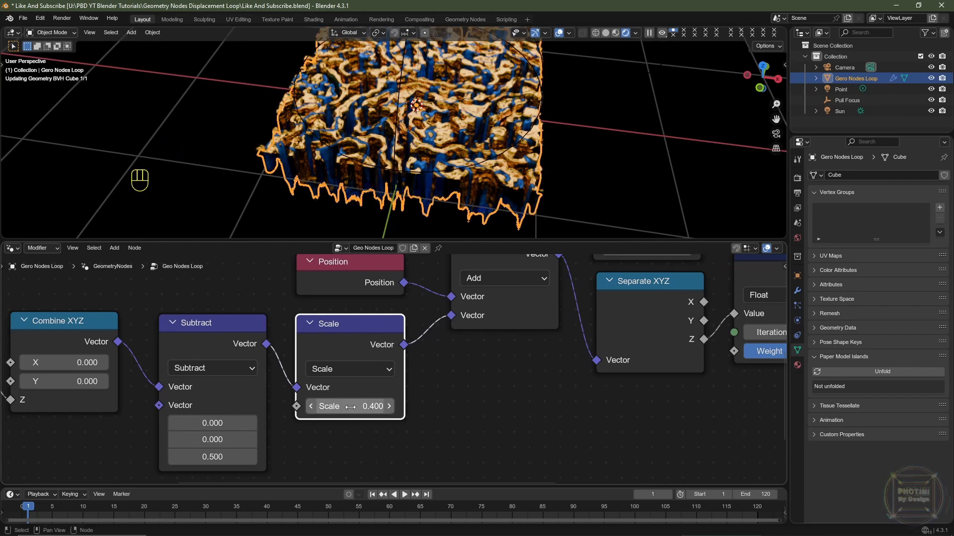
Show the front view in material preview shading and select the Pull Focus empty
key(KP_1)
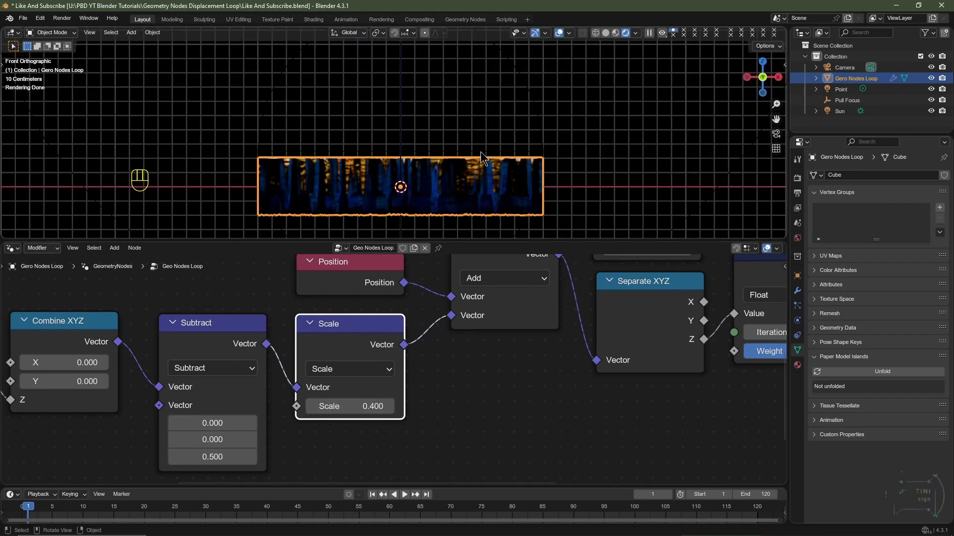
double_click(615, 33)
click(615, 33)
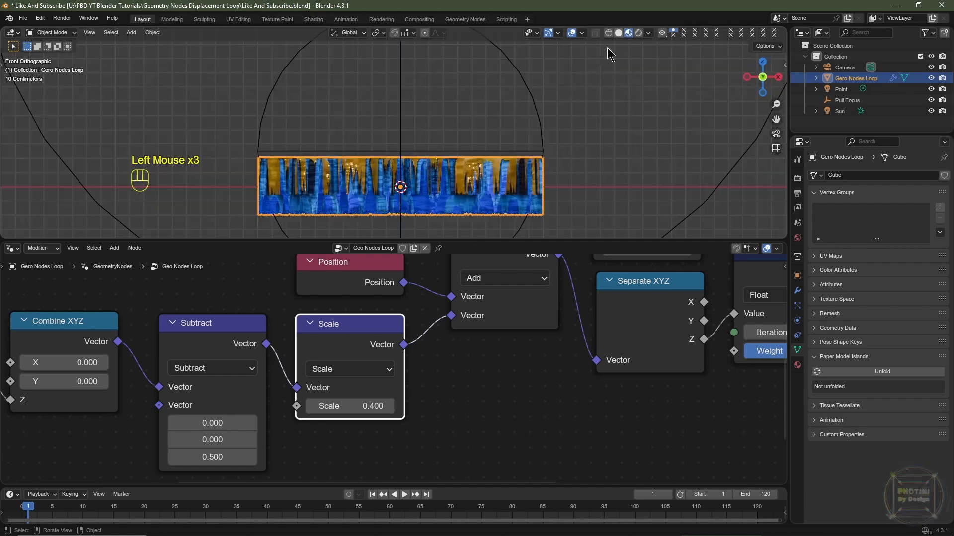
click(530, 94)
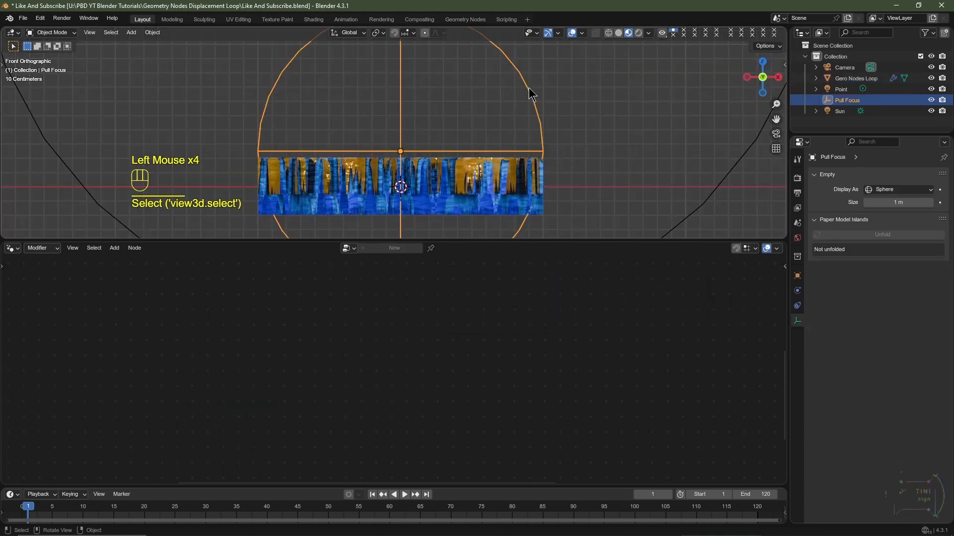
scroll(531, 94, up, 2)
shift+middle_drag(530, 93, 448, 165)
scroll(451, 111, up, 3)
key(g)
key(x)
key(z)
key(Escape)
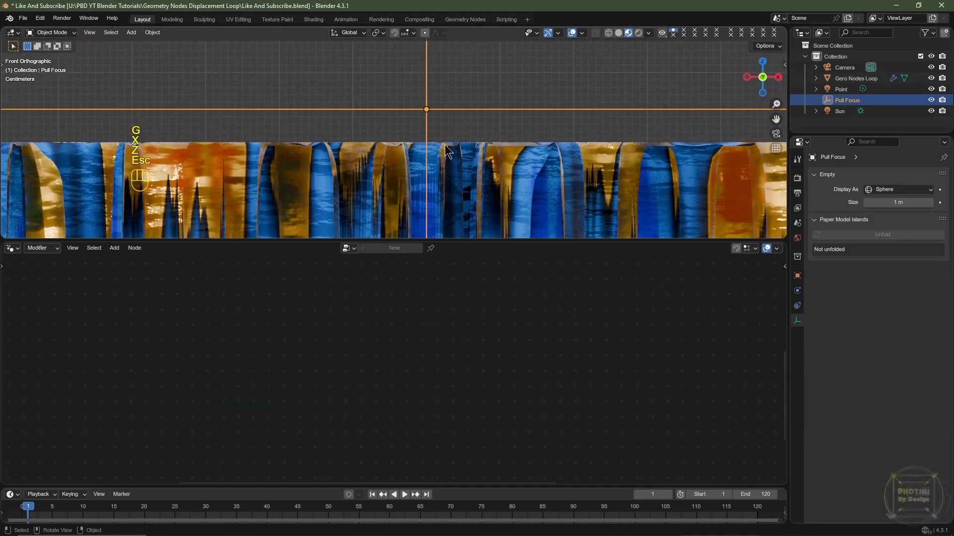
Lower the Pull Focus empty 0.05 m along Z to the top of the displaced grid
key(g)
key(z)
key(ctrl)
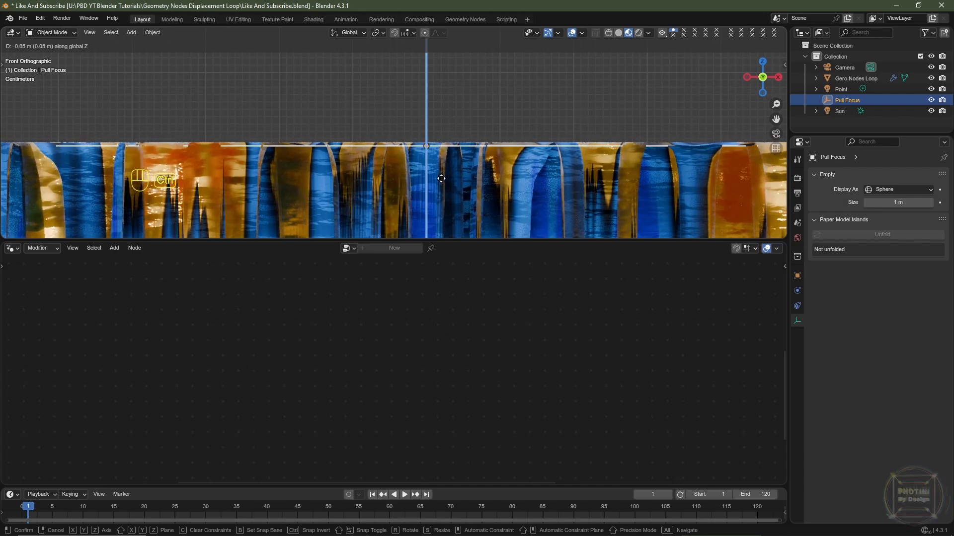
ctrl+click(441, 178)
Preview the focus through the camera with rendered shading
key(KP_0)
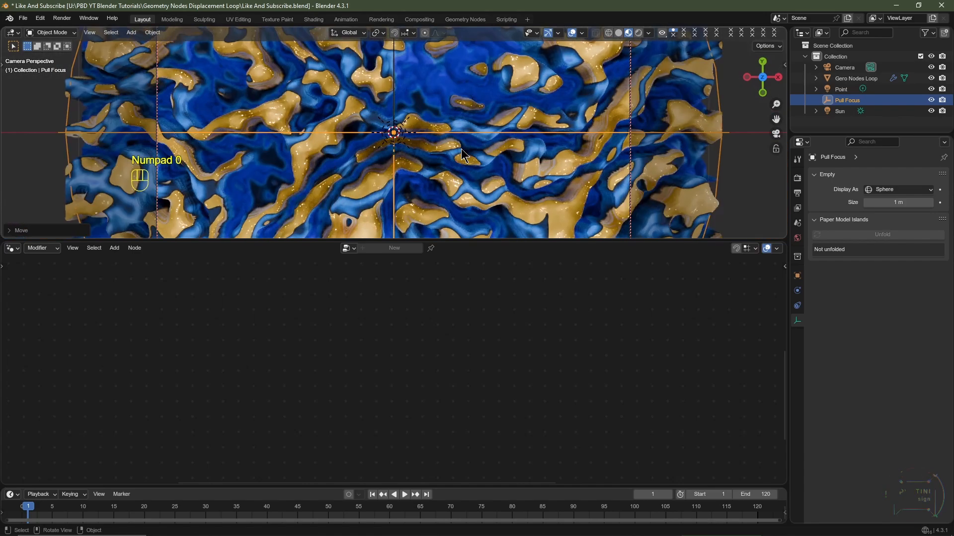
scroll(545, 64, down, 2)
click(637, 33)
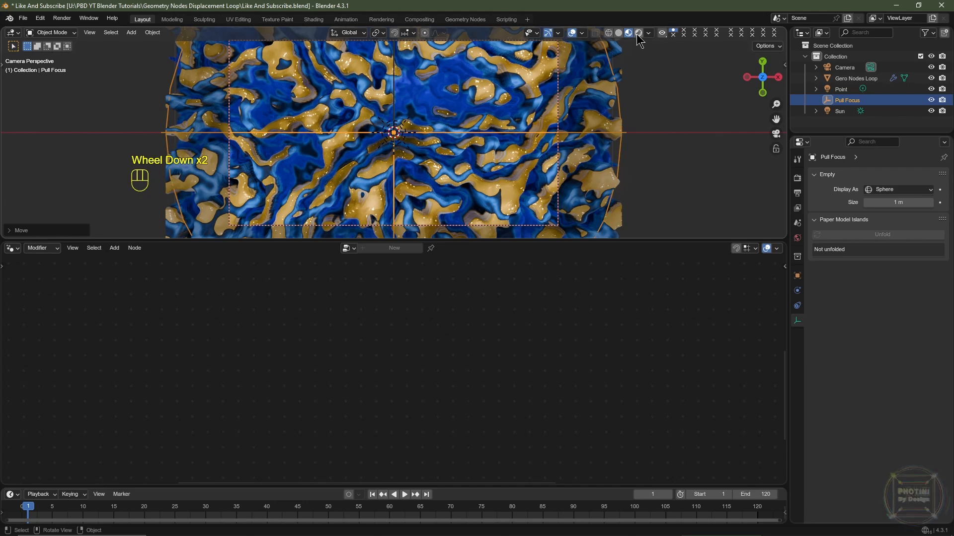
scroll(260, 138, up, 3)
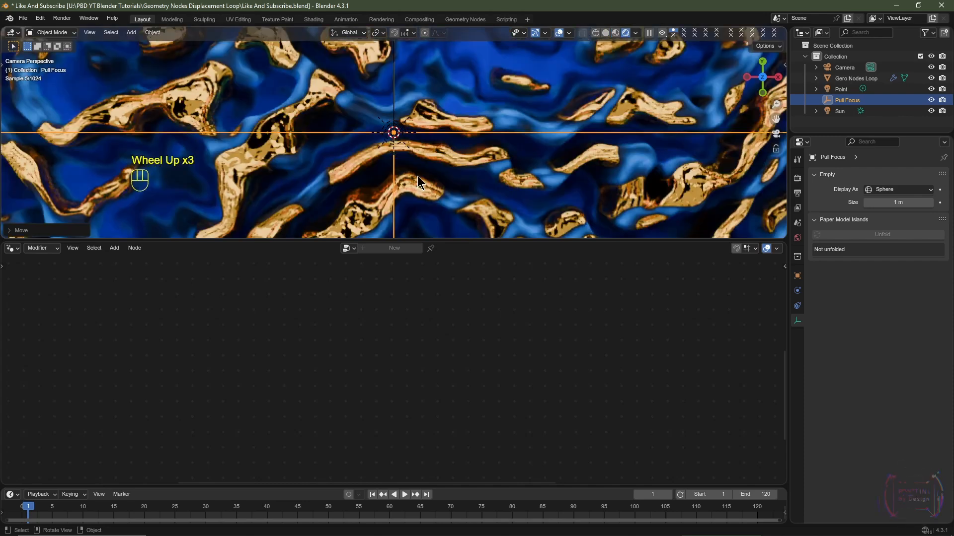
Select the displaced grid and switch the node editor to the Shader Editor showing its material
click(258, 148)
click(4, 252)
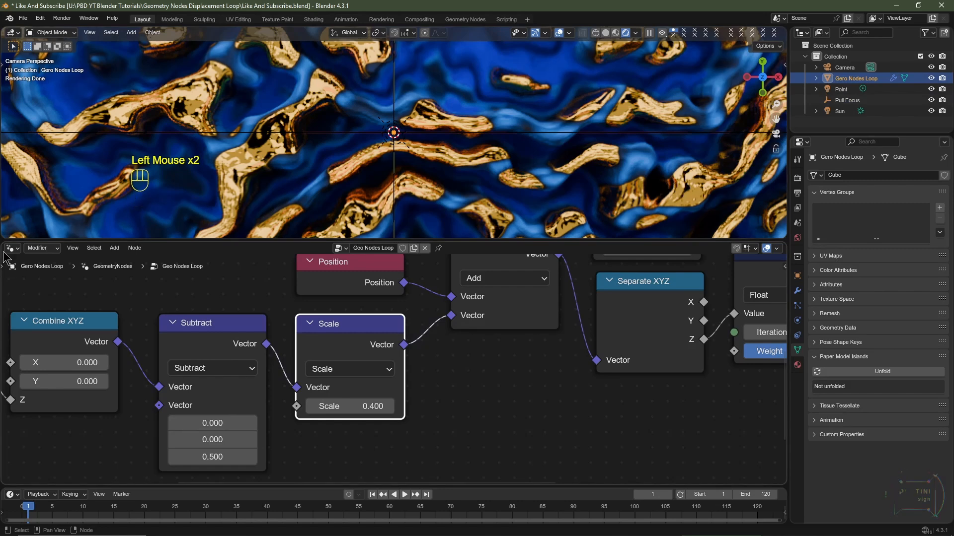
click(12, 249)
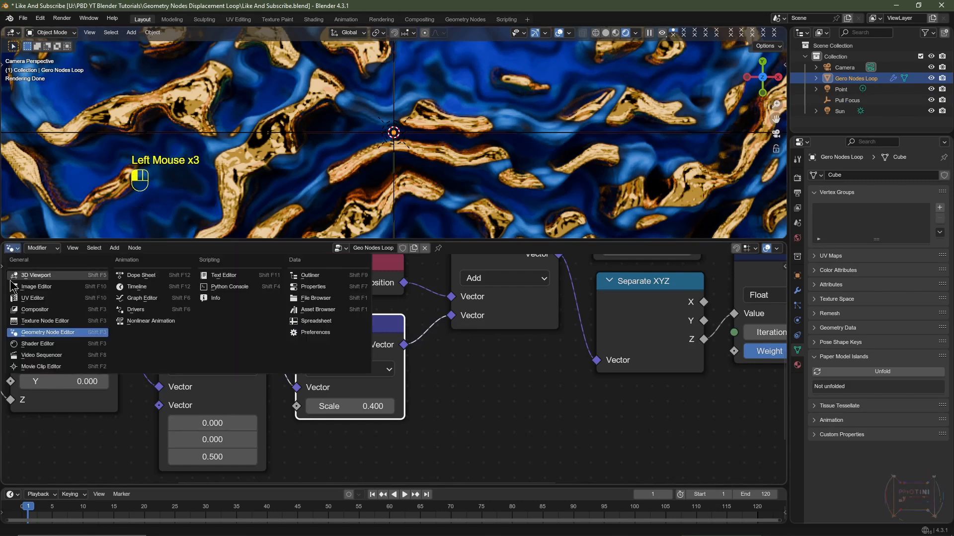
click(38, 344)
Set the Bump node's strength to 0.25 and check the surface in the camera view
scroll(385, 379, down, 2)
middle_drag(529, 418, 438, 333)
scroll(393, 373, up, 2)
click(455, 386)
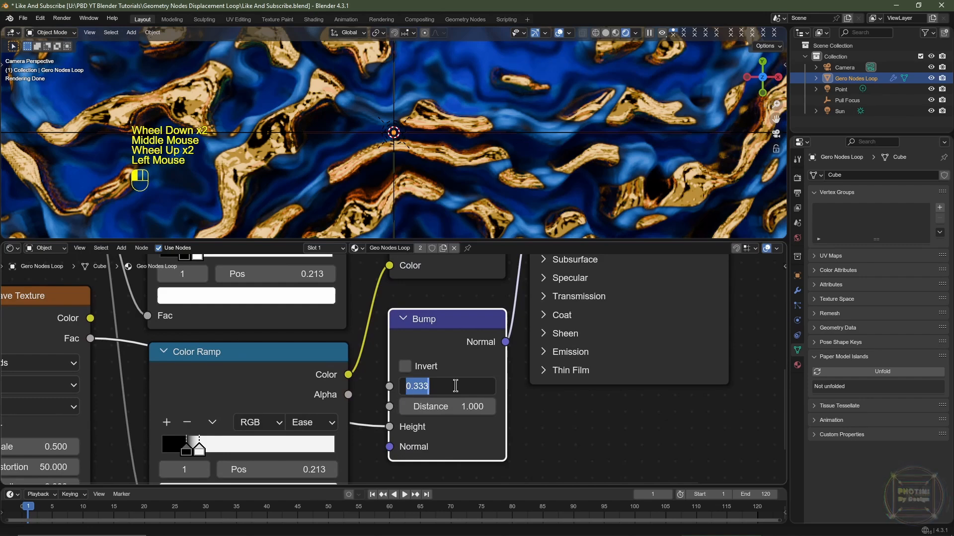
key(BackSpace)
text(.25)
key(Return)
scroll(419, 184, down, 1)
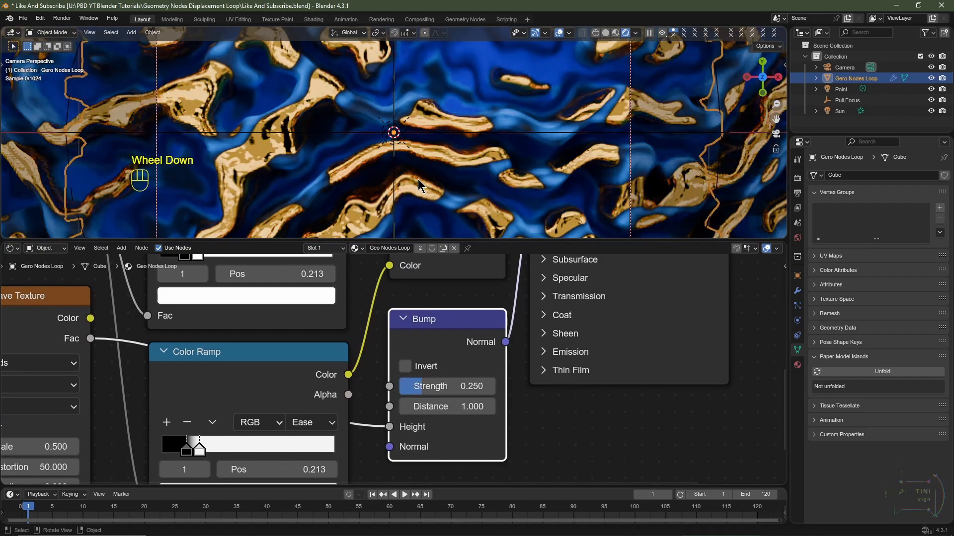
scroll(420, 184, down, 3)
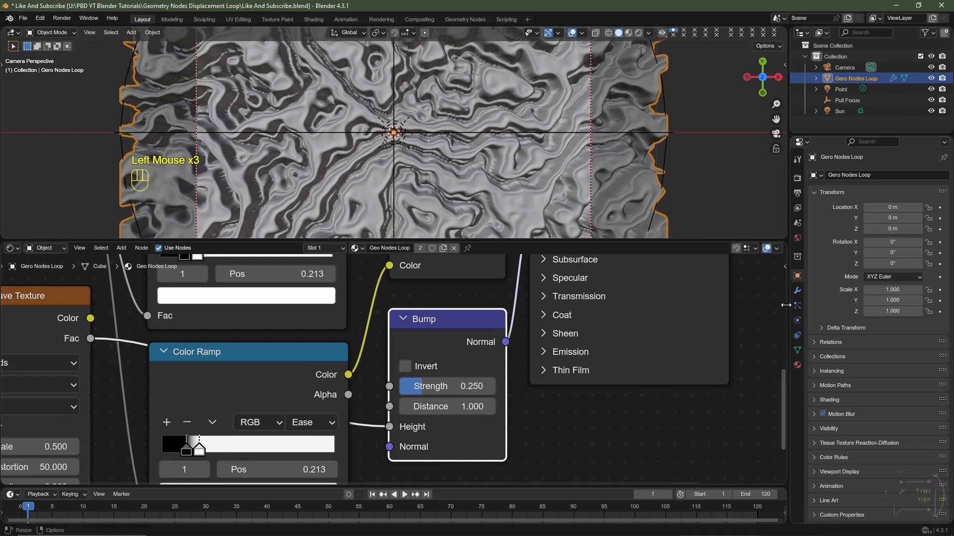
Check the Subdivision modifier's viewport and render levels, along with the Subdivision Surface node in the geometry node tree
click(797, 291)
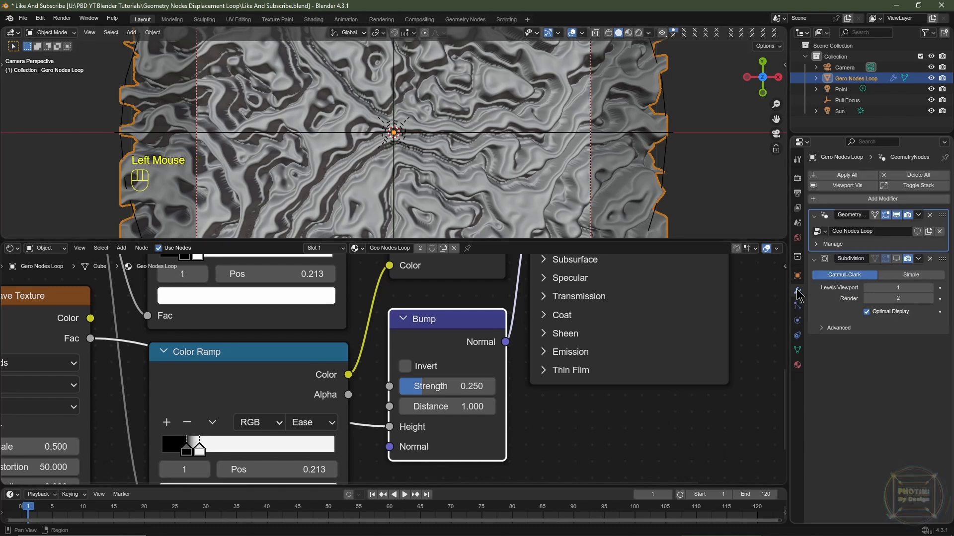
click(867, 299)
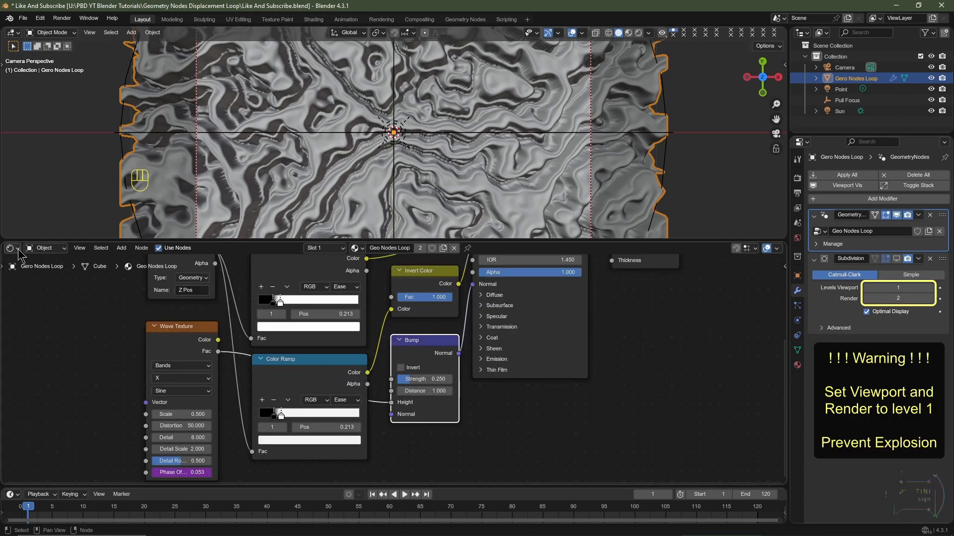
click(13, 248)
click(29, 341)
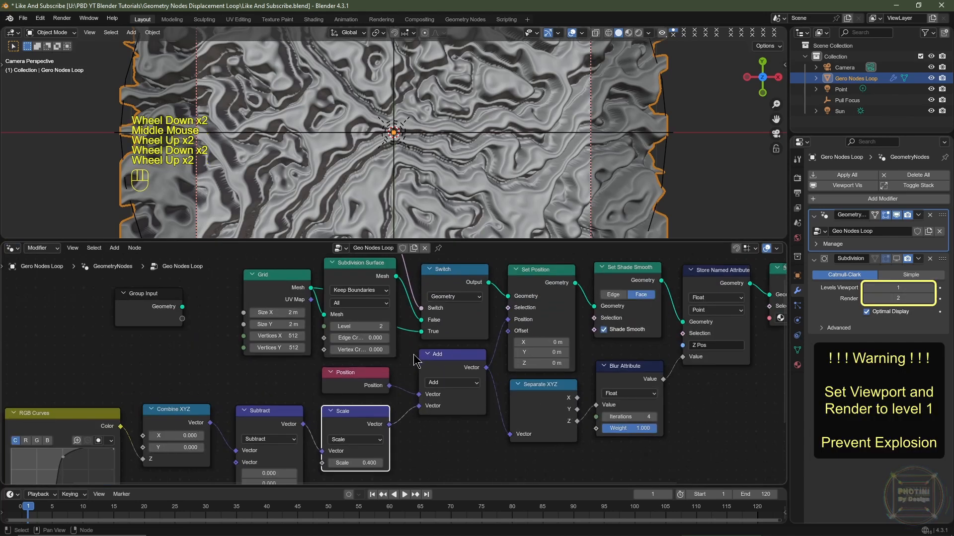
middle_drag(415, 361, 413, 395)
scroll(397, 378, up, 2)
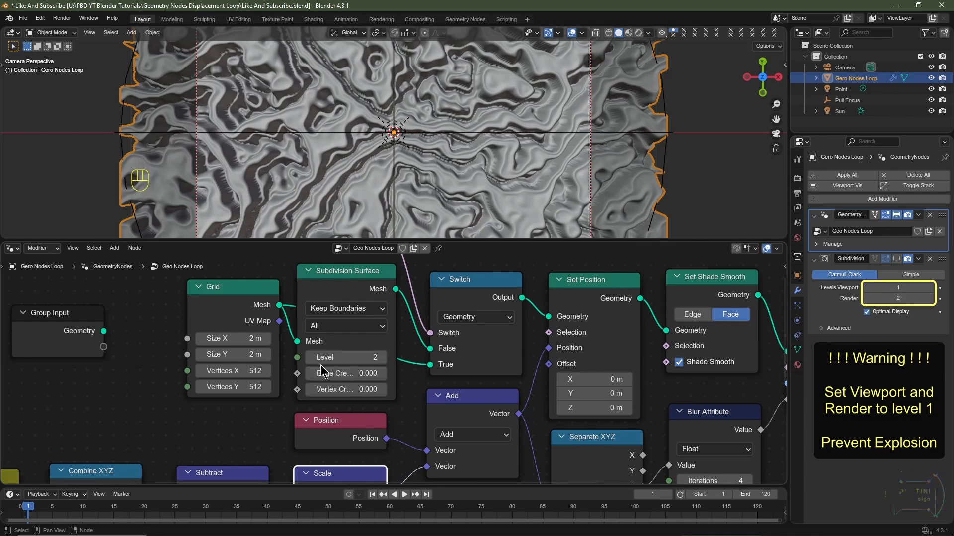
Render frame 1 of the displaced grid, inspect the full image, and return to the scene
drag(469, 240, 467, 373)
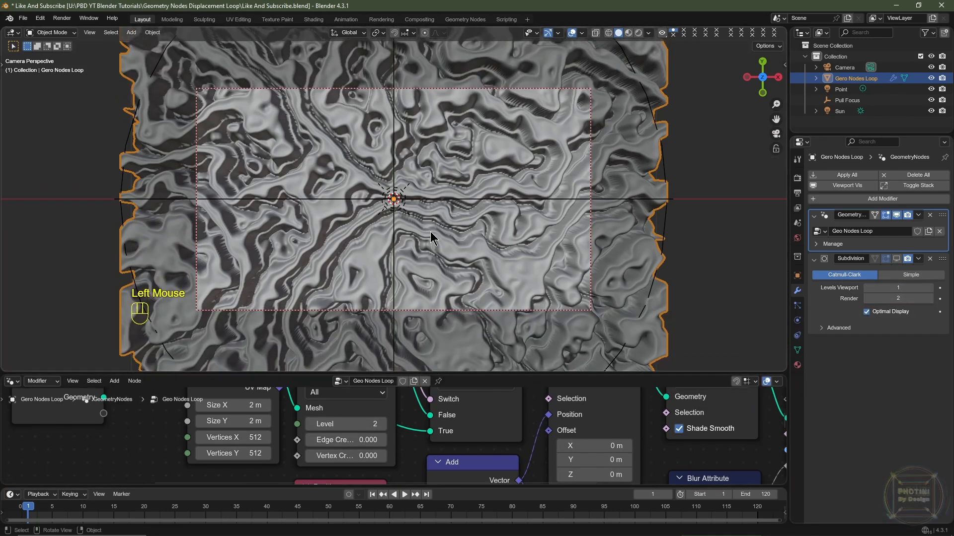
key(F12)
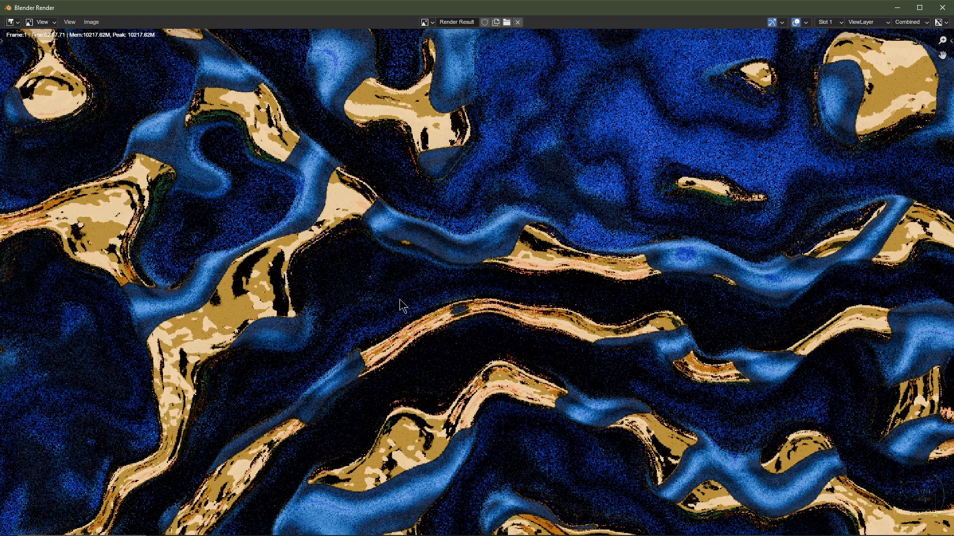
scroll(399, 299, down, 2)
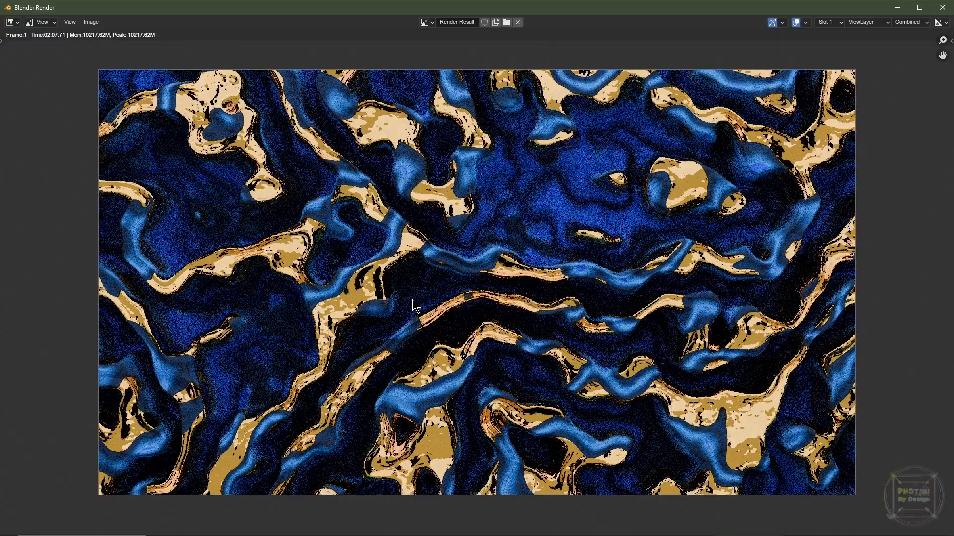
key(Escape)
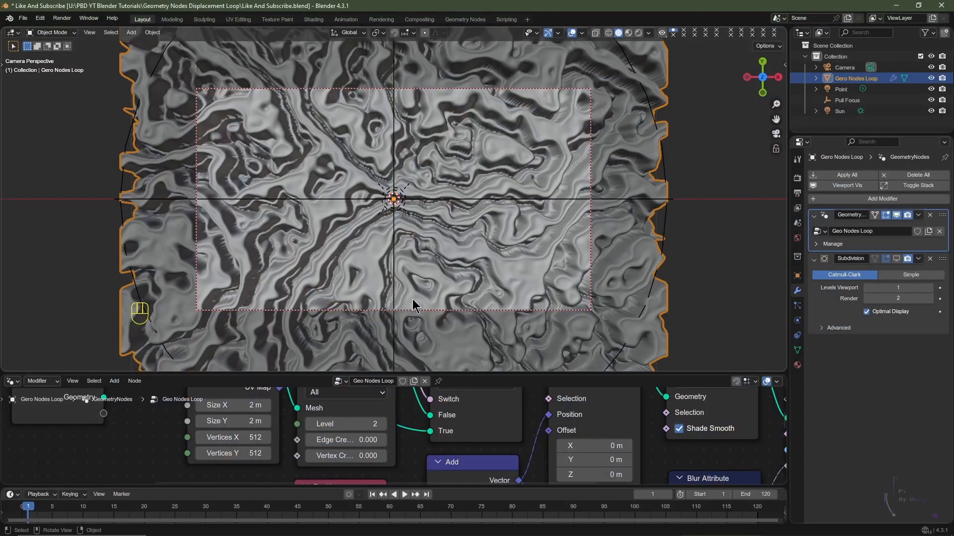
Preview the camera view with rendered shading and set the material's Bump node strength to 0.333
click(640, 32)
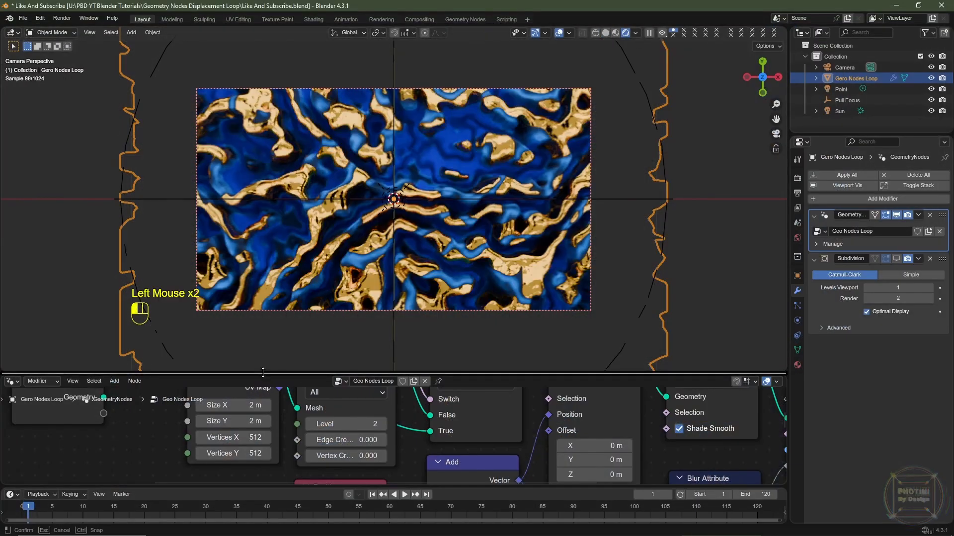
drag(274, 373, 274, 214)
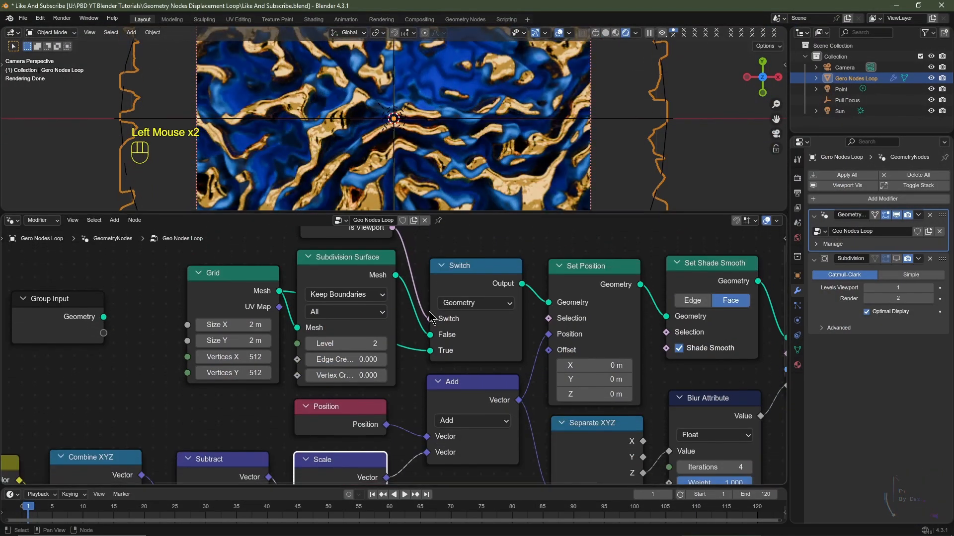
click(13, 221)
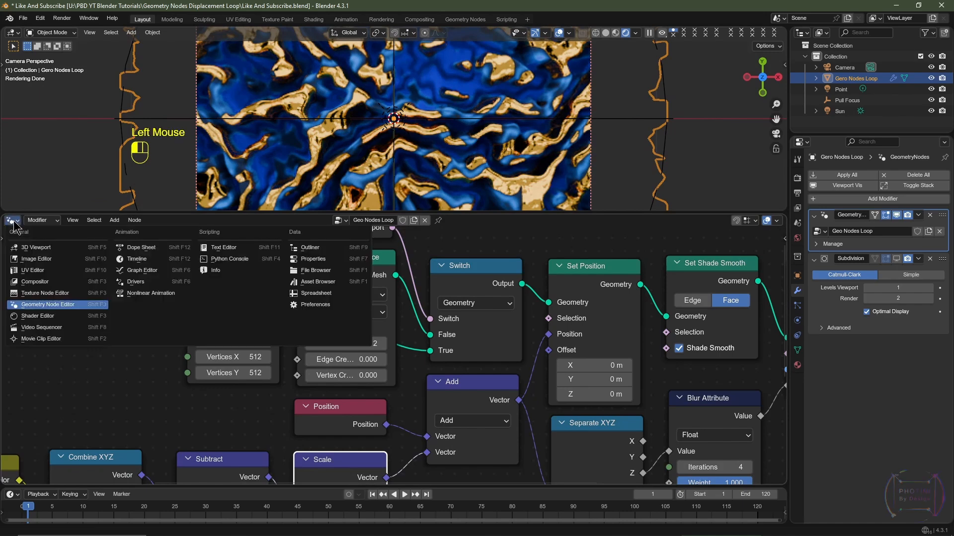
click(46, 316)
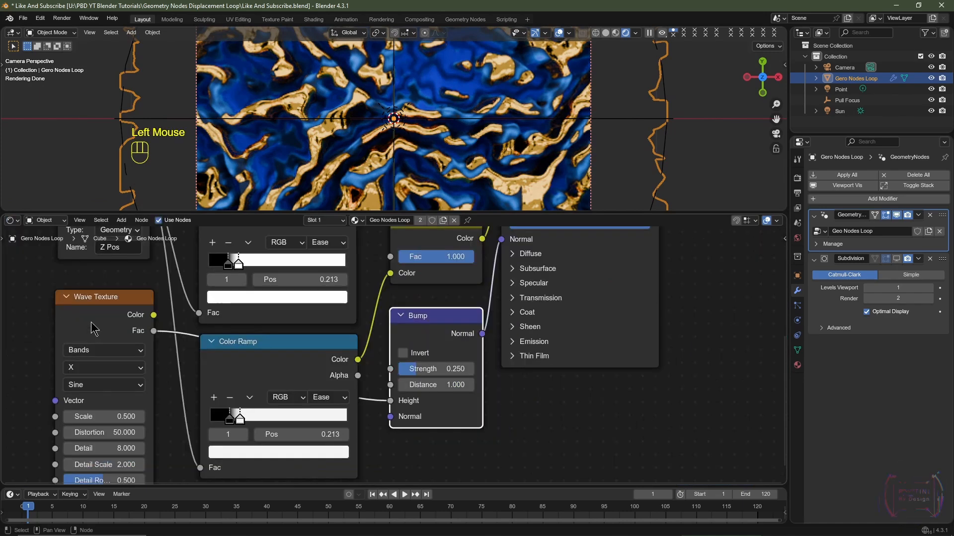
click(434, 371)
text(.3)
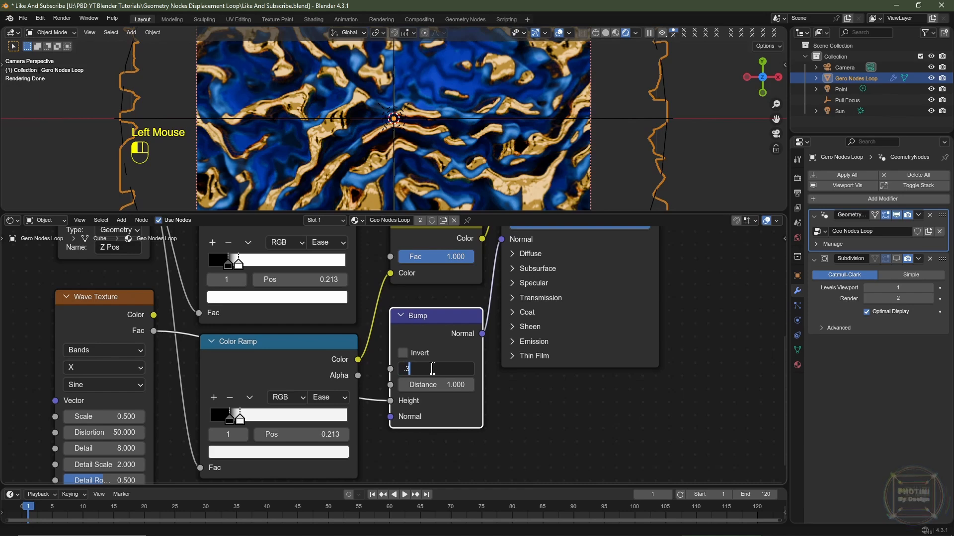
text(33)
key(Return)
Darken the lower Color Ramp's white stop by reducing its HSV Value, trying 0.8 first, and check the gold areas up close
middle_drag(512, 319, 483, 422)
middle_drag(217, 456, 289, 330)
click(289, 329)
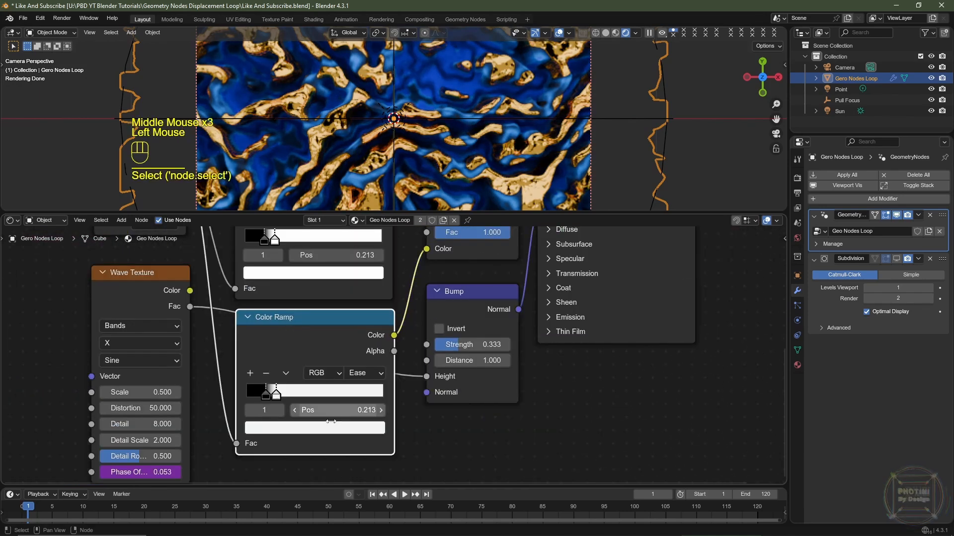
scroll(348, 444, up, 2)
middle_drag(288, 449, 333, 412)
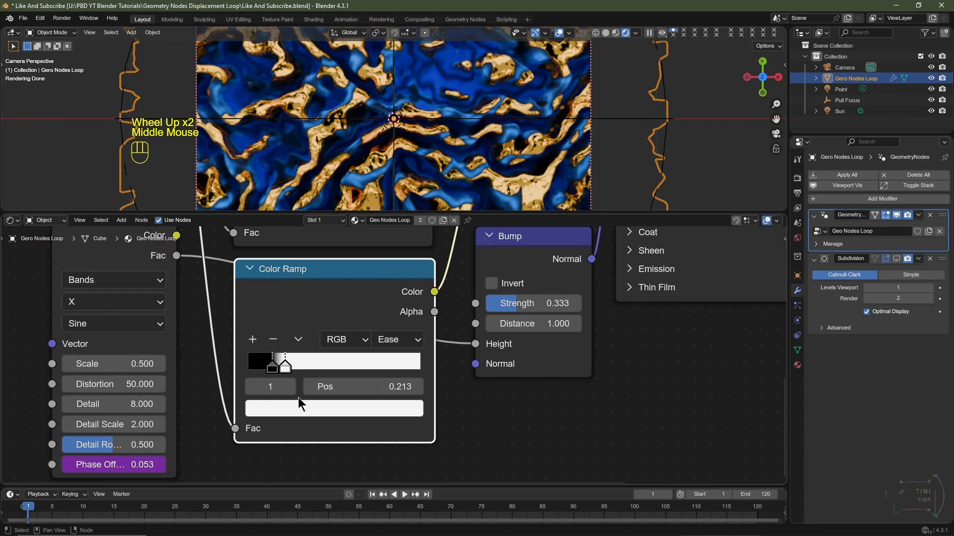
click(356, 415)
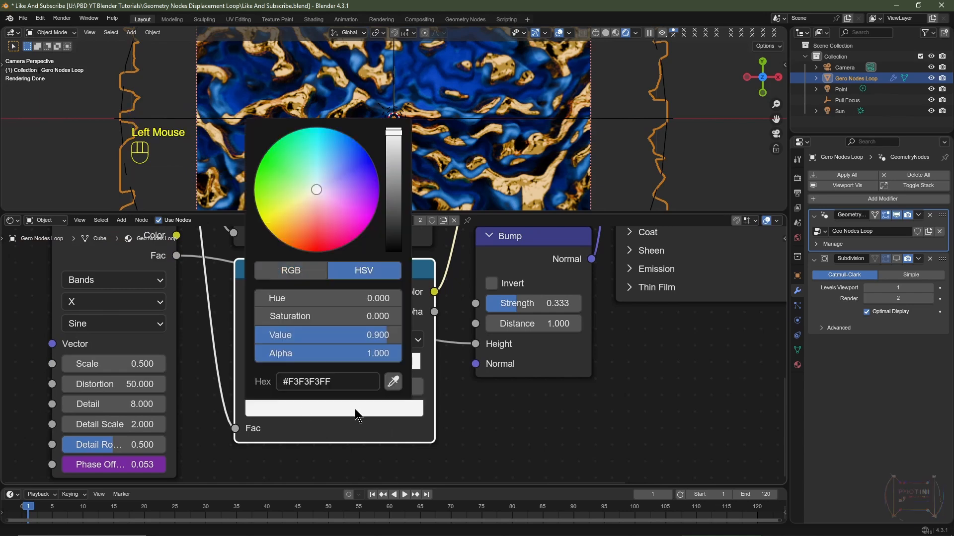
click(358, 337)
text(.8)
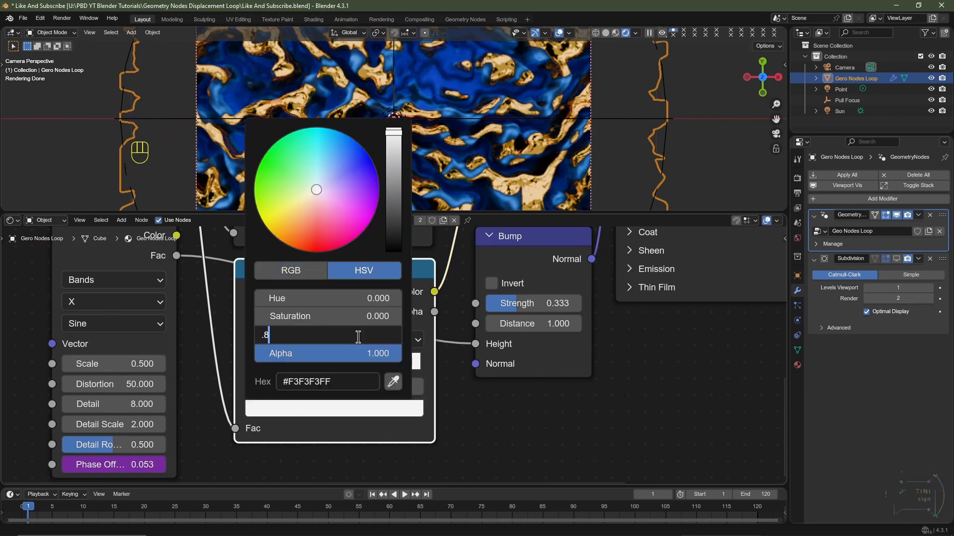
key(Return)
click(358, 337)
key(BackSpace)
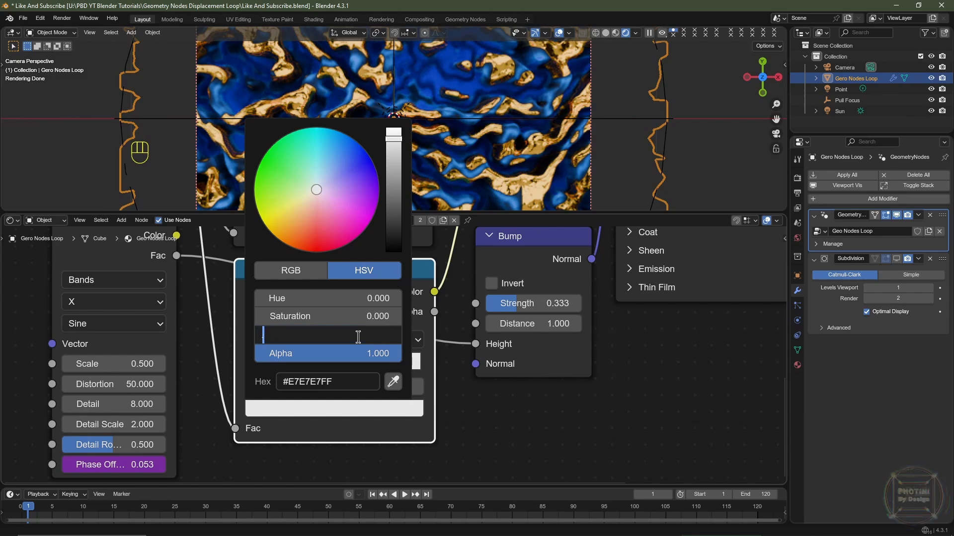
key(Return)
scroll(460, 170, up, 3)
shift+middle_drag(410, 184, 429, 105)
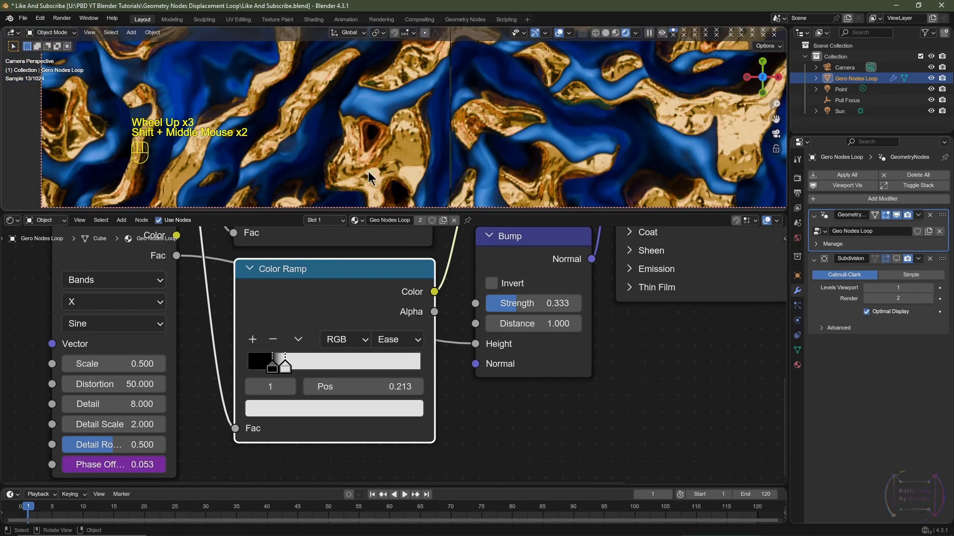
shift+middle_drag(368, 176, 420, 154)
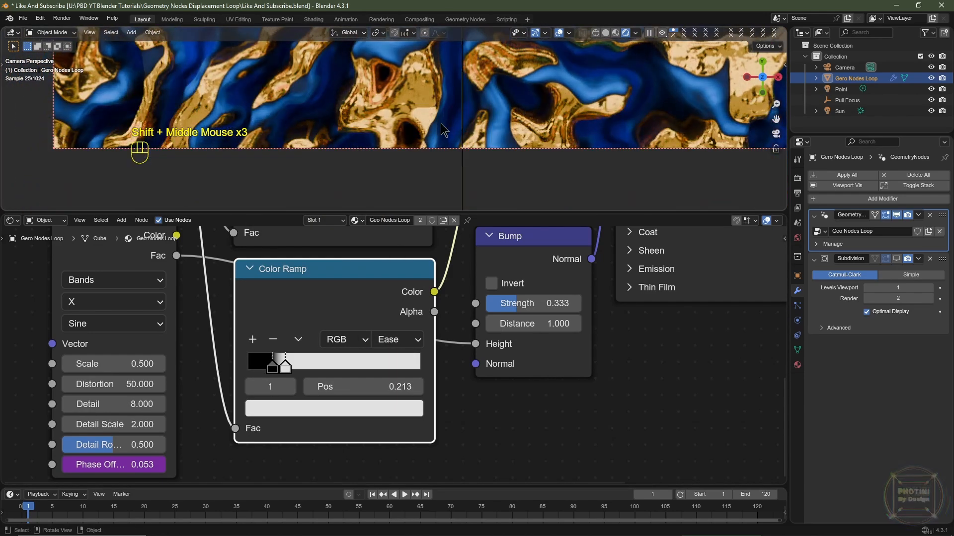
scroll(456, 129, down, 2)
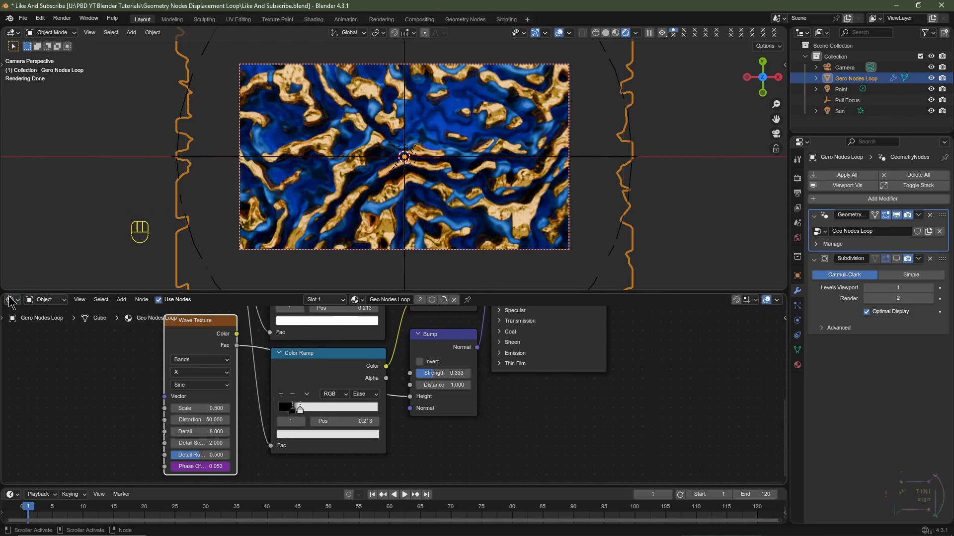
Lower the iterations of the Blur Attribute node feeding Z Pos in the geometry node tree
click(10, 300)
click(39, 386)
scroll(599, 382, down, 2)
middle_drag(599, 382, 501, 336)
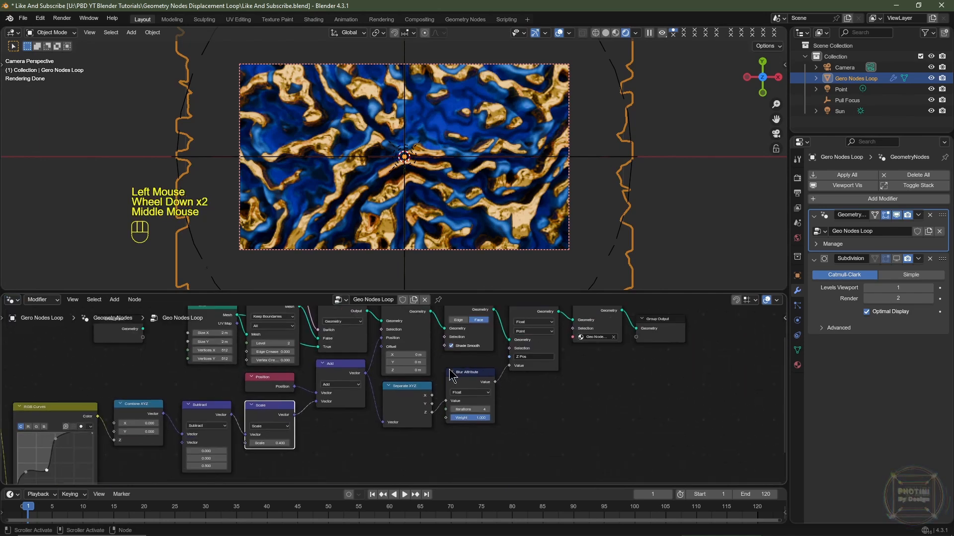
scroll(560, 417, up, 4)
middle_drag(623, 409, 530, 409)
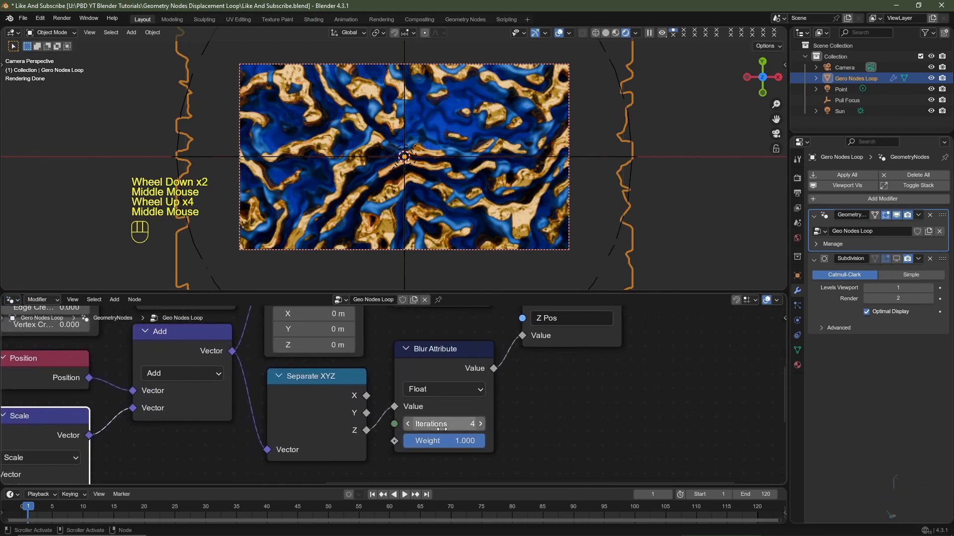
click(408, 425)
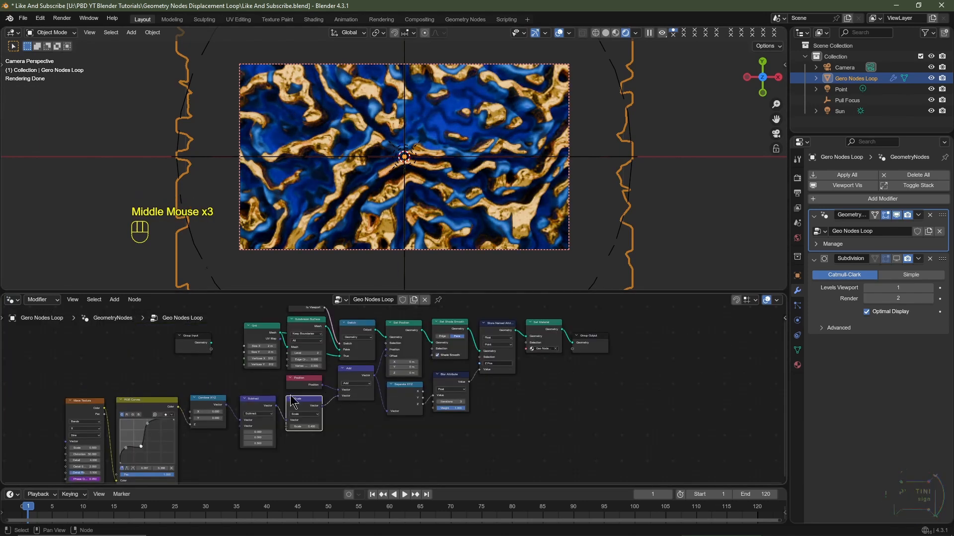
Compare the Wave Texture and RGB Curves settings in the geometry node tree with the material's Wave Texture settings
middle_drag(291, 401, 379, 394)
scroll(378, 394, up, 4)
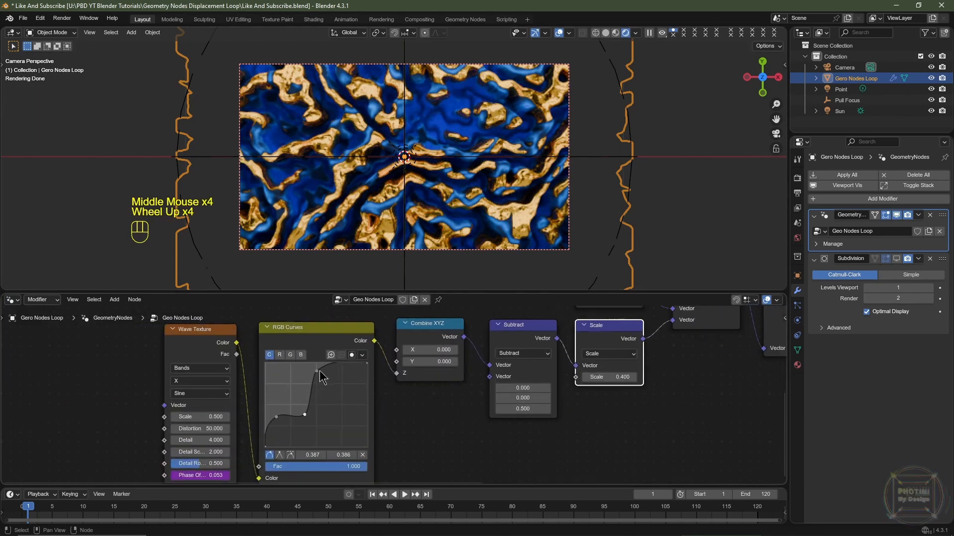
middle_drag(314, 420, 307, 411)
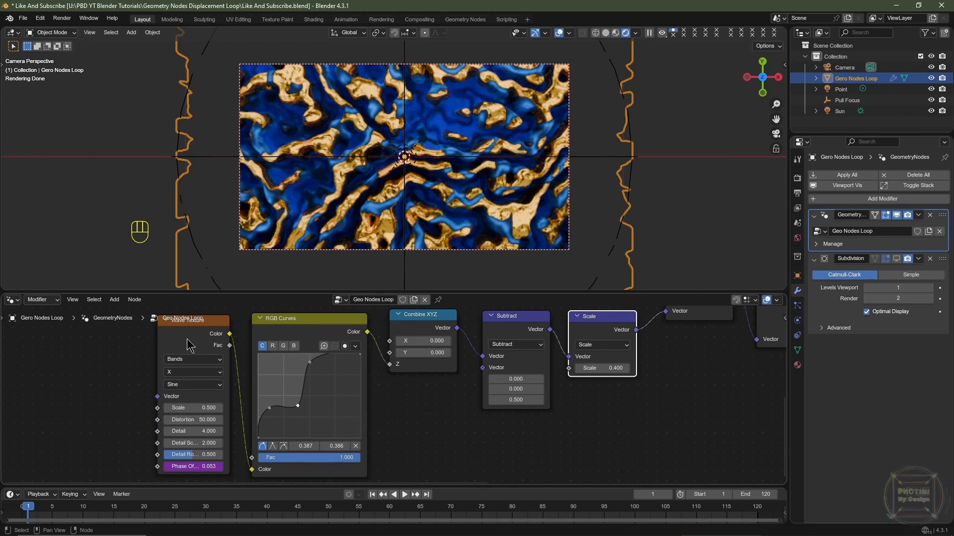
scroll(194, 353, up, 2)
middle_drag(194, 353, 278, 353)
middle_drag(292, 435, 292, 374)
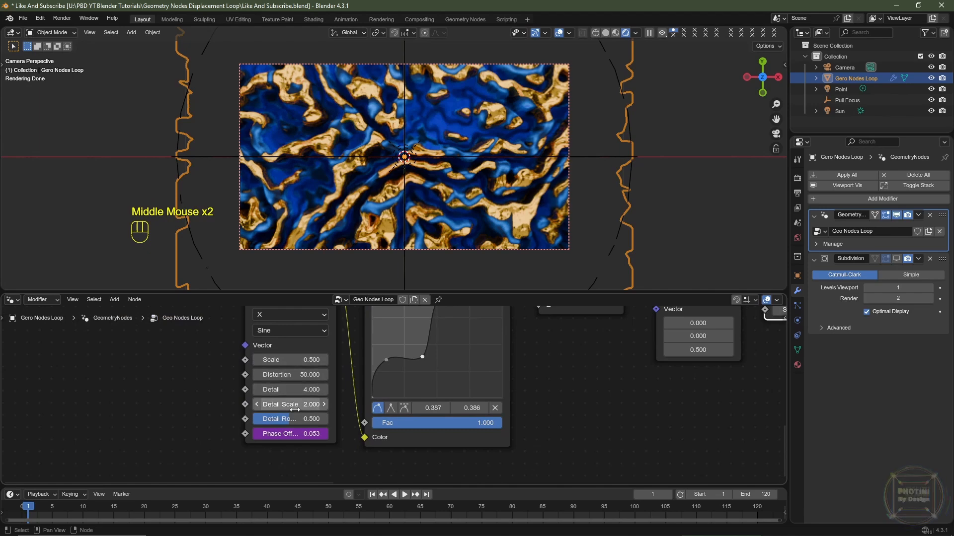
click(12, 300)
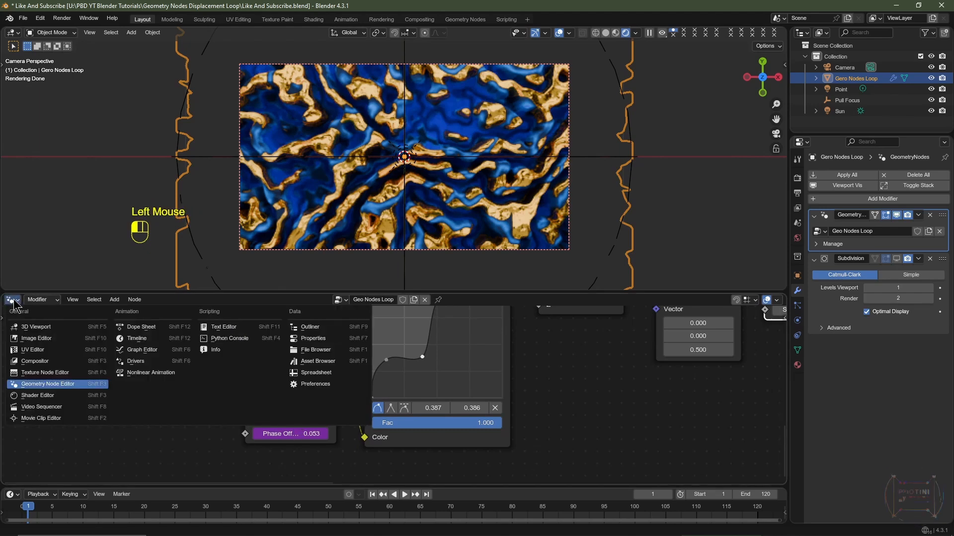
click(44, 400)
middle_drag(206, 429, 254, 405)
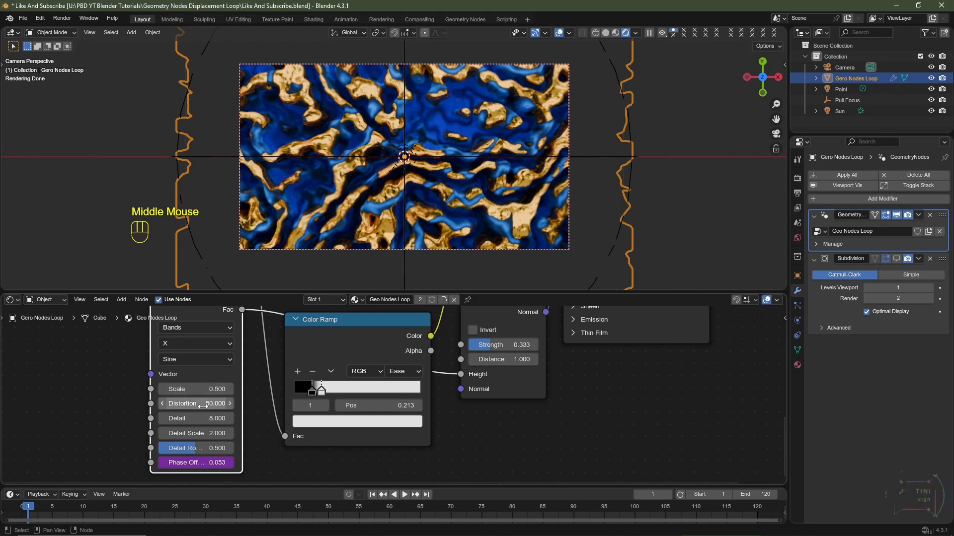
middle_drag(254, 442, 271, 406)
scroll(276, 422, up, 3)
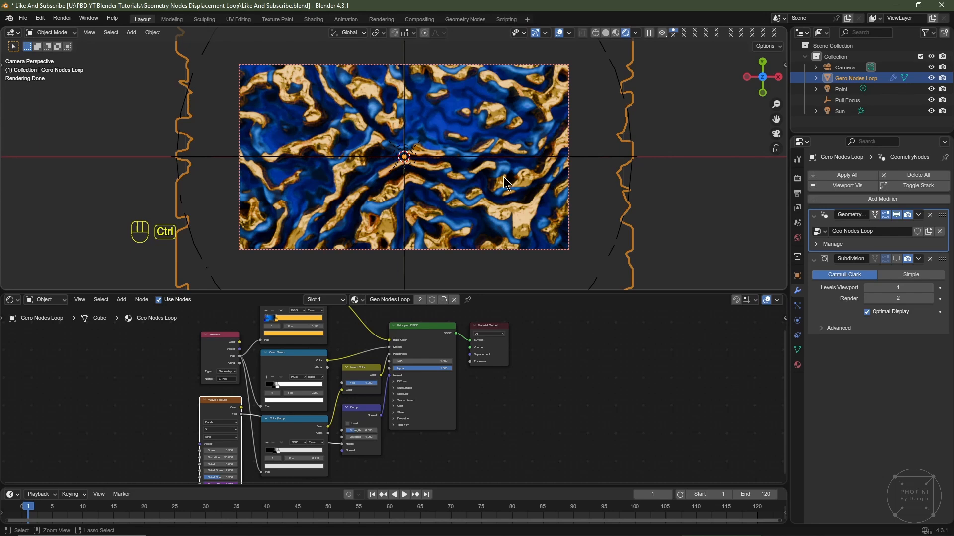
Save the file and set the render output folder to U:\Blender Cache\Cache 1234\
key(ctrl+s)
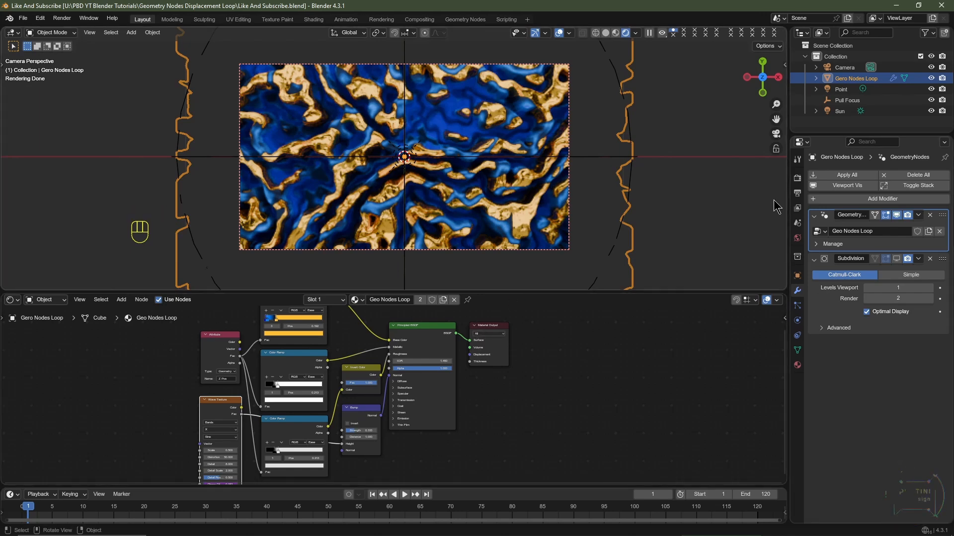
click(799, 193)
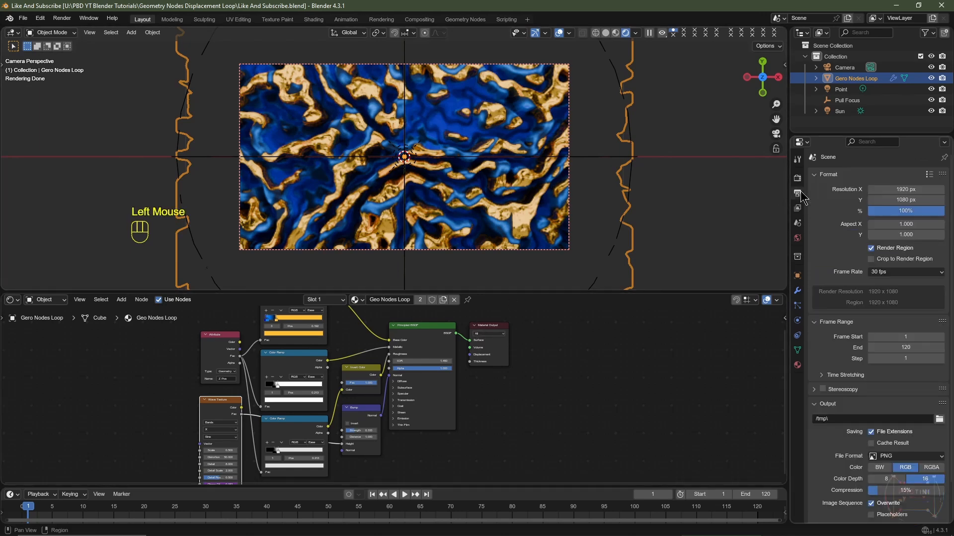
click(816, 407)
scroll(860, 383, down, 2)
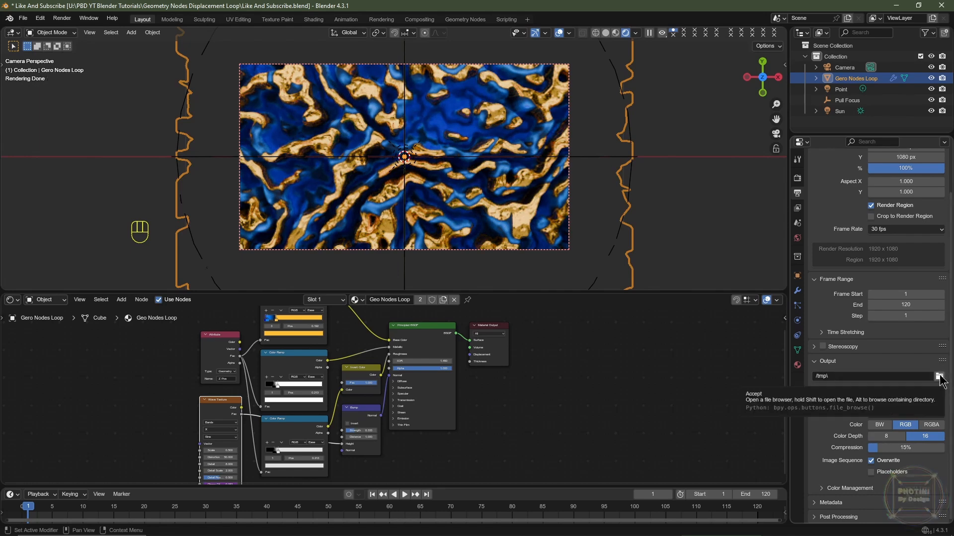
click(939, 378)
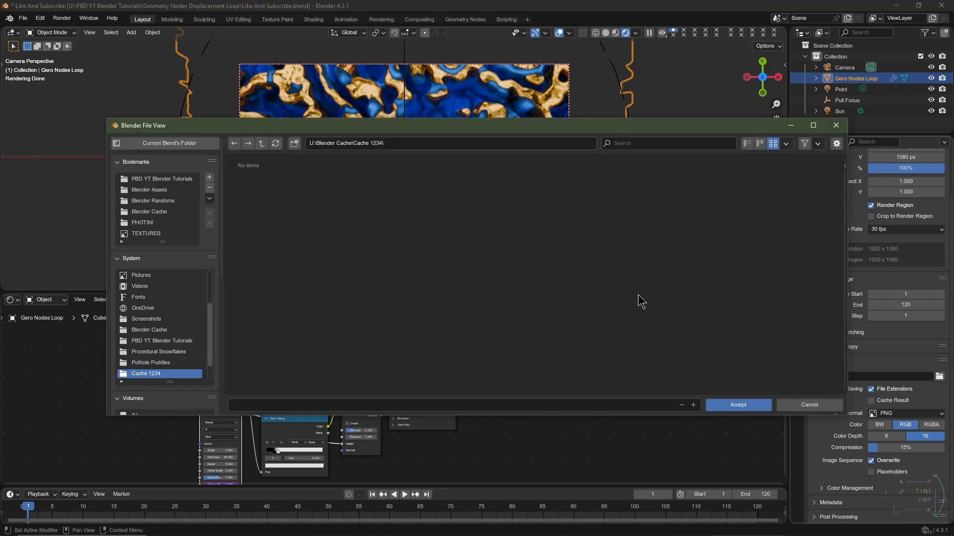
click(738, 405)
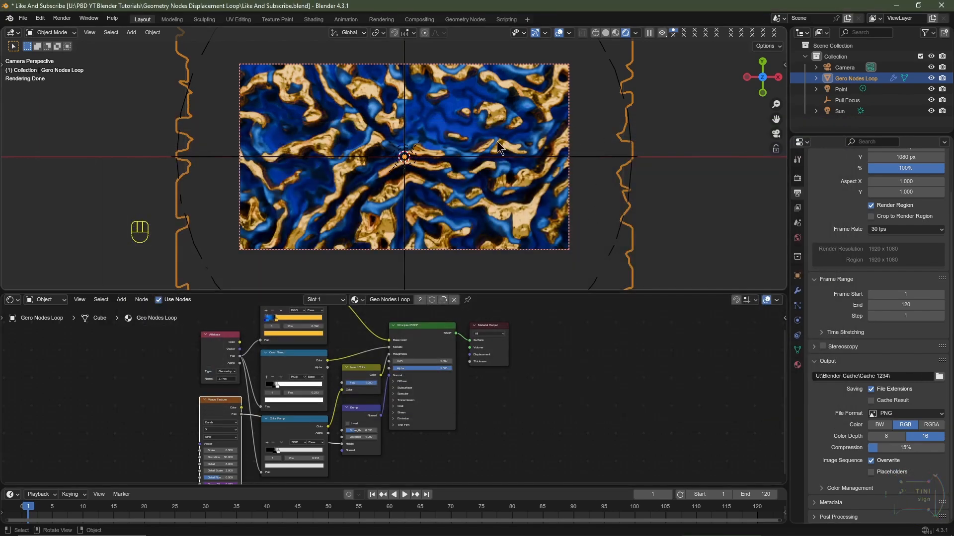
Set the output file format to OpenEXR with the DWAA (lossy) codec
click(890, 414)
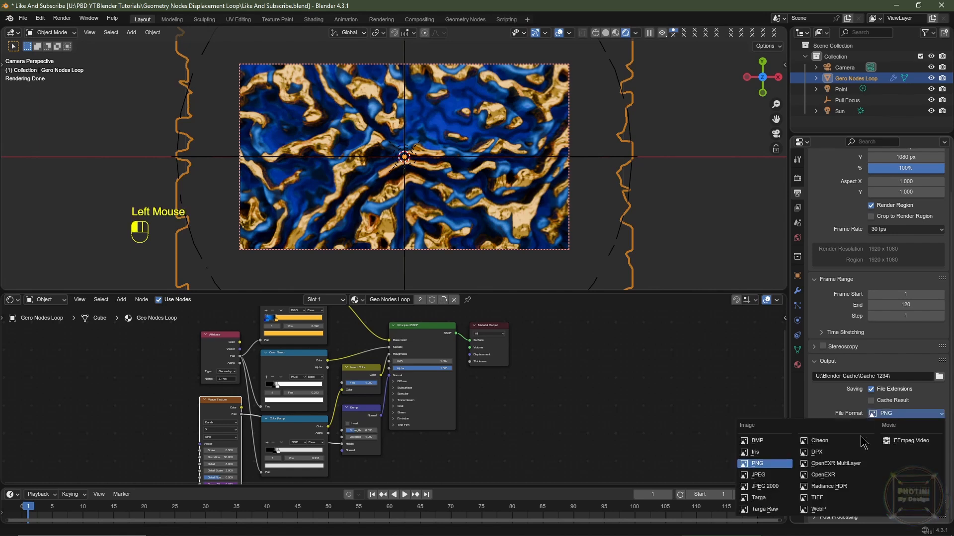
click(822, 475)
click(892, 450)
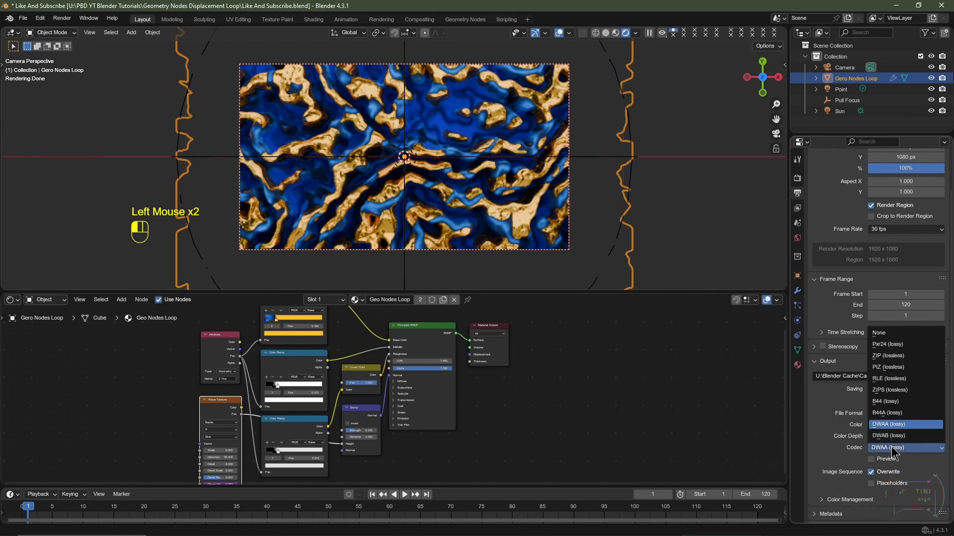
click(896, 427)
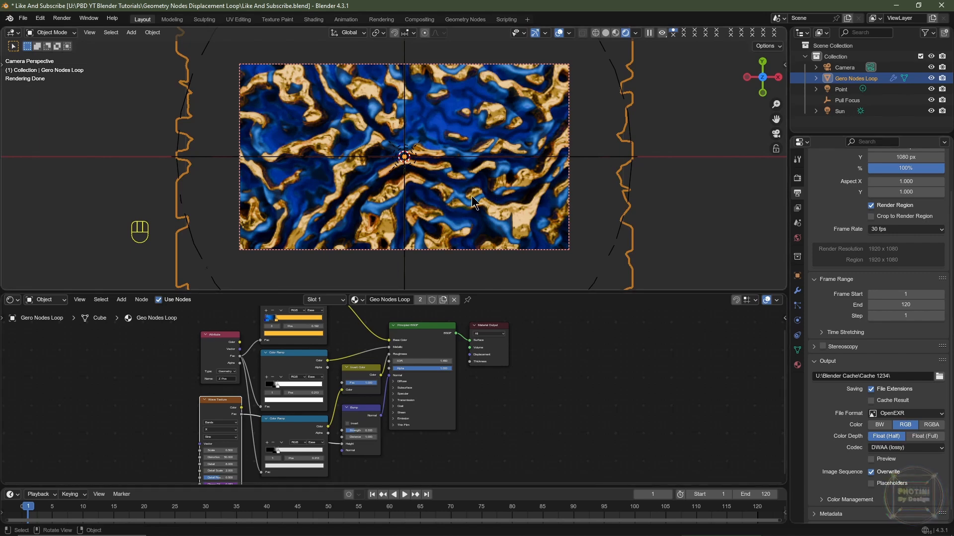
Open the Cycles sampling and denoising settings for the scene's render
scroll(814, 189, up, 2)
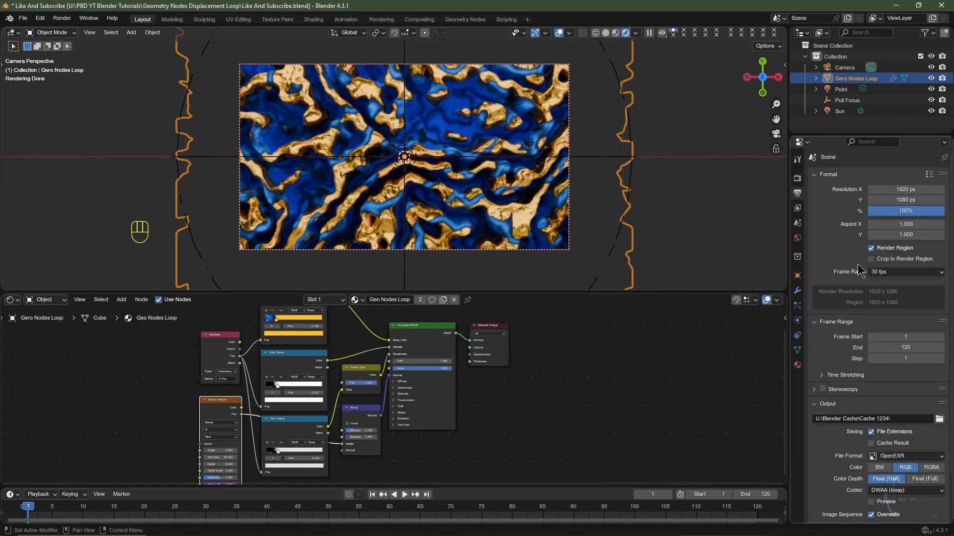
click(797, 178)
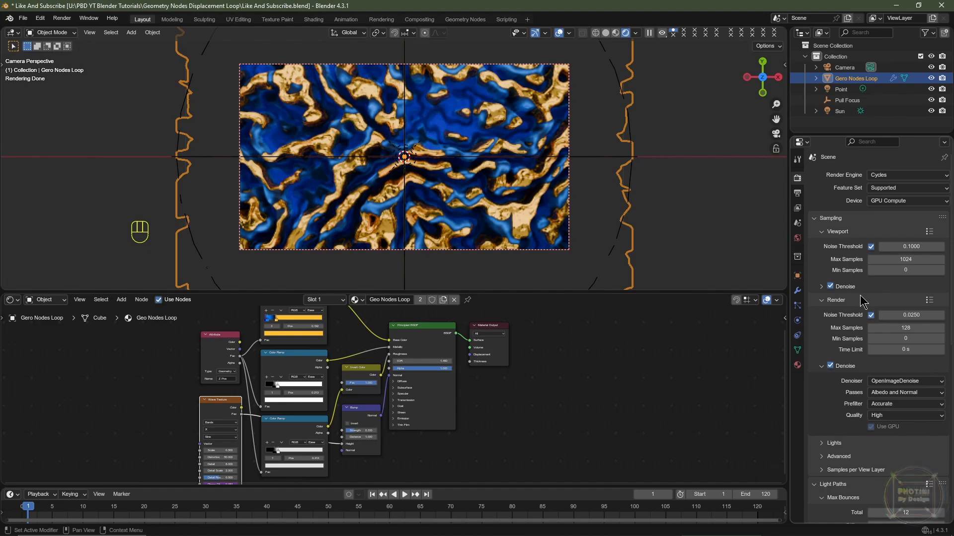